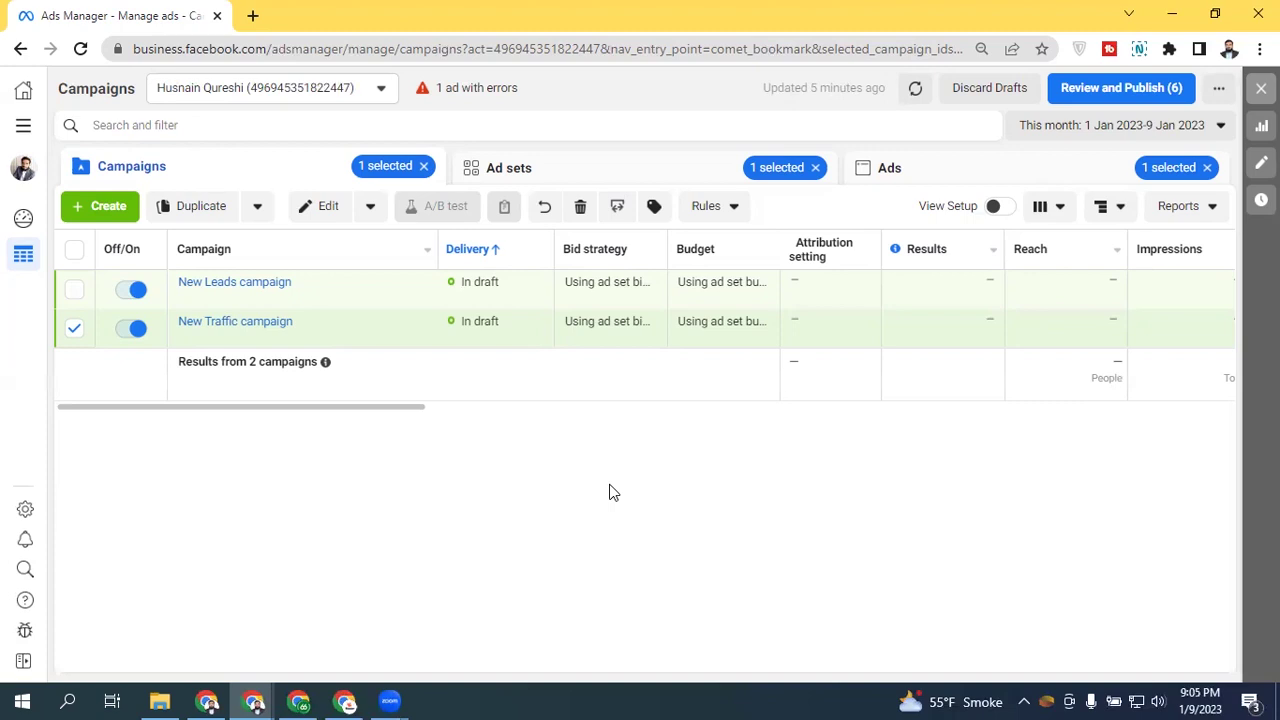
Step: Open Facebook and the Business settings in separate browser tabs, keeping Ads Manager open
click(253, 15)
click(160, 15)
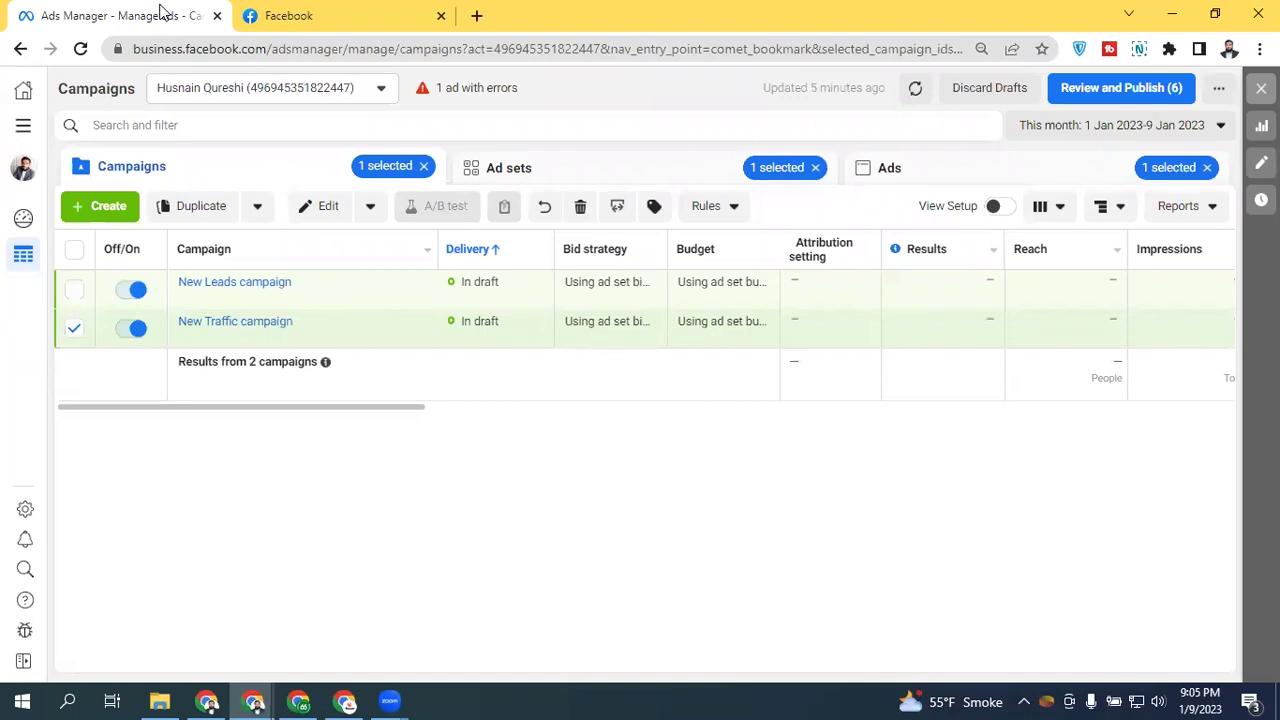
click(22, 126)
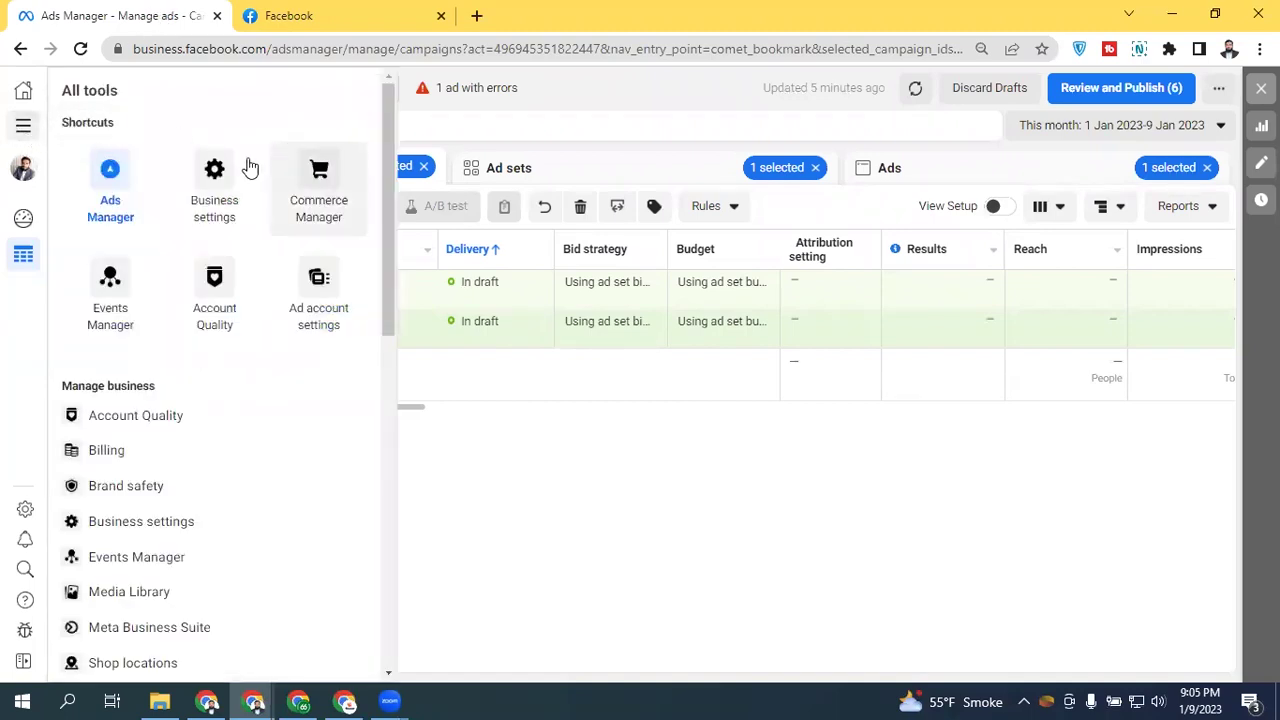
right_click(220, 178)
click(258, 192)
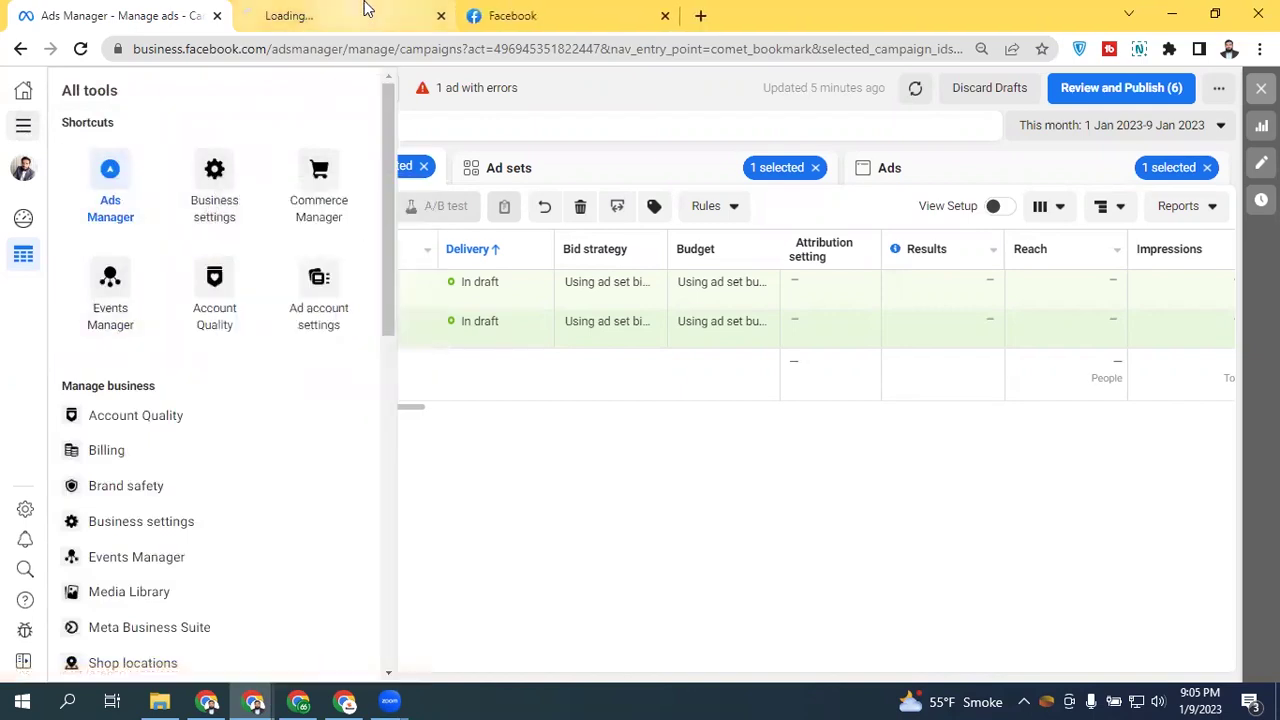
Step: Open the EBazzar Page's professional dashboard and select the "ebazzar - No1 Clothing Shop" business for Business settings
click(509, 12)
click(115, 155)
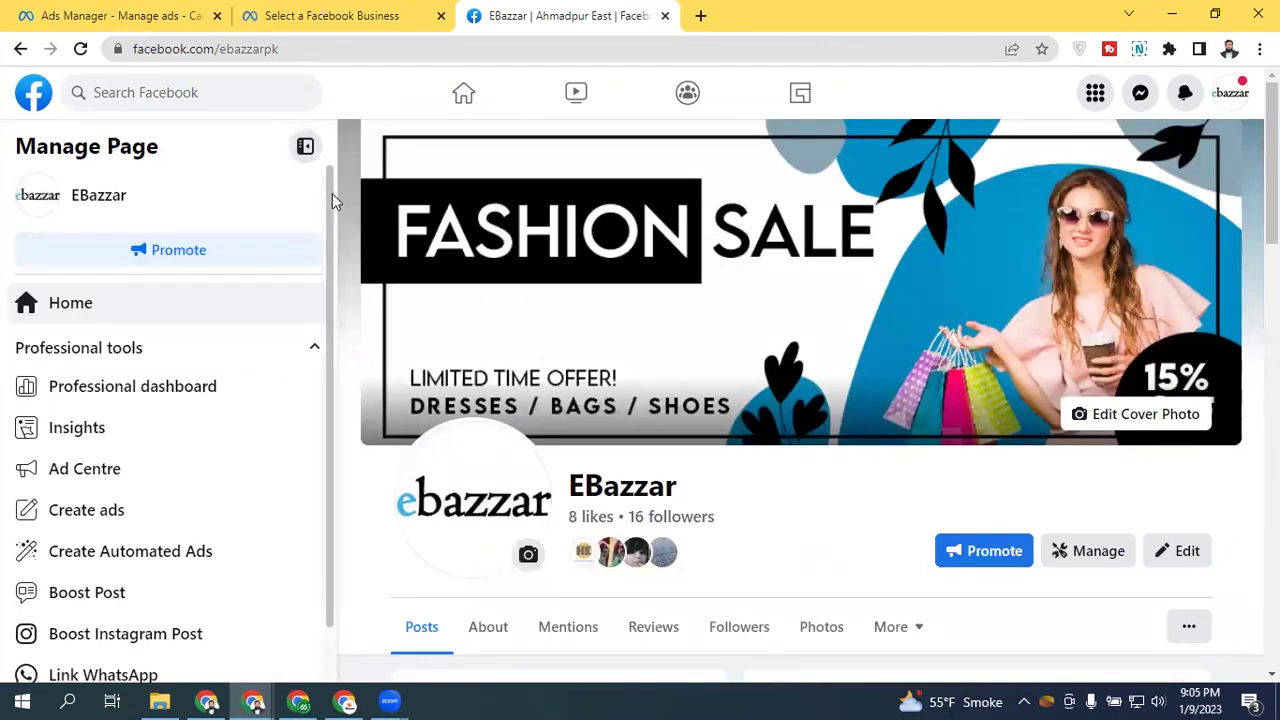
scroll(314, 320, down, 1)
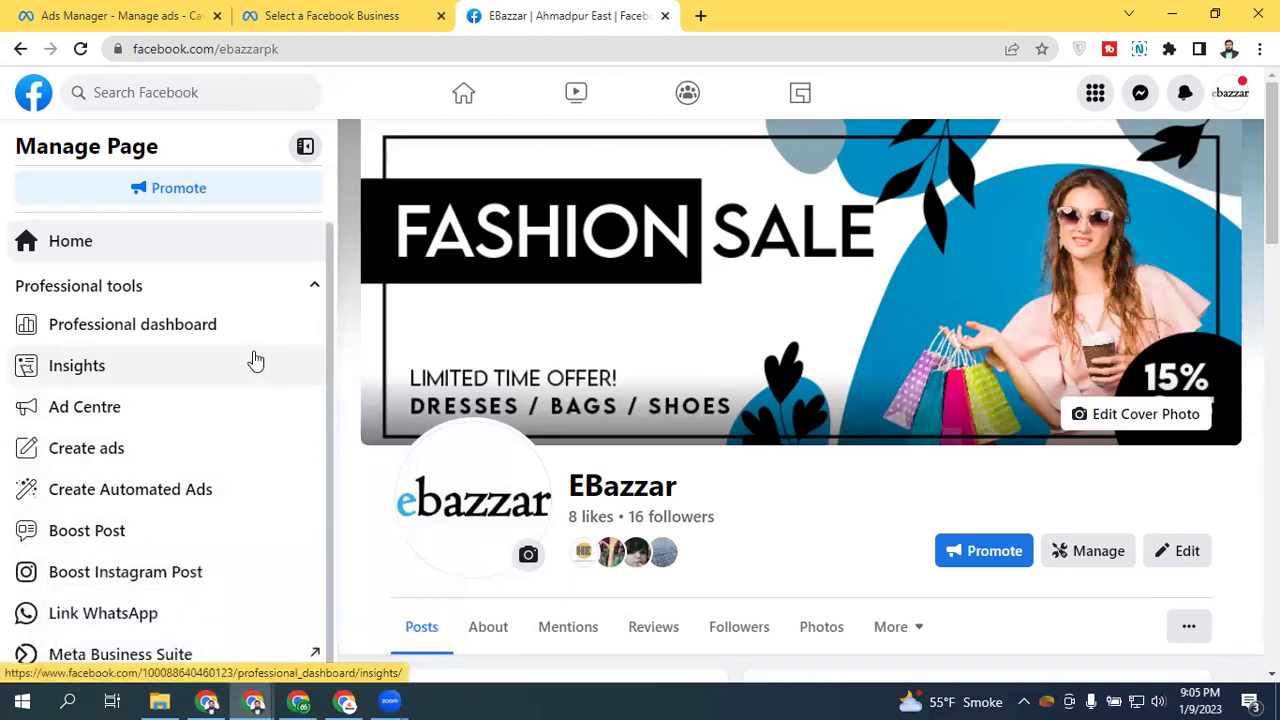
click(208, 338)
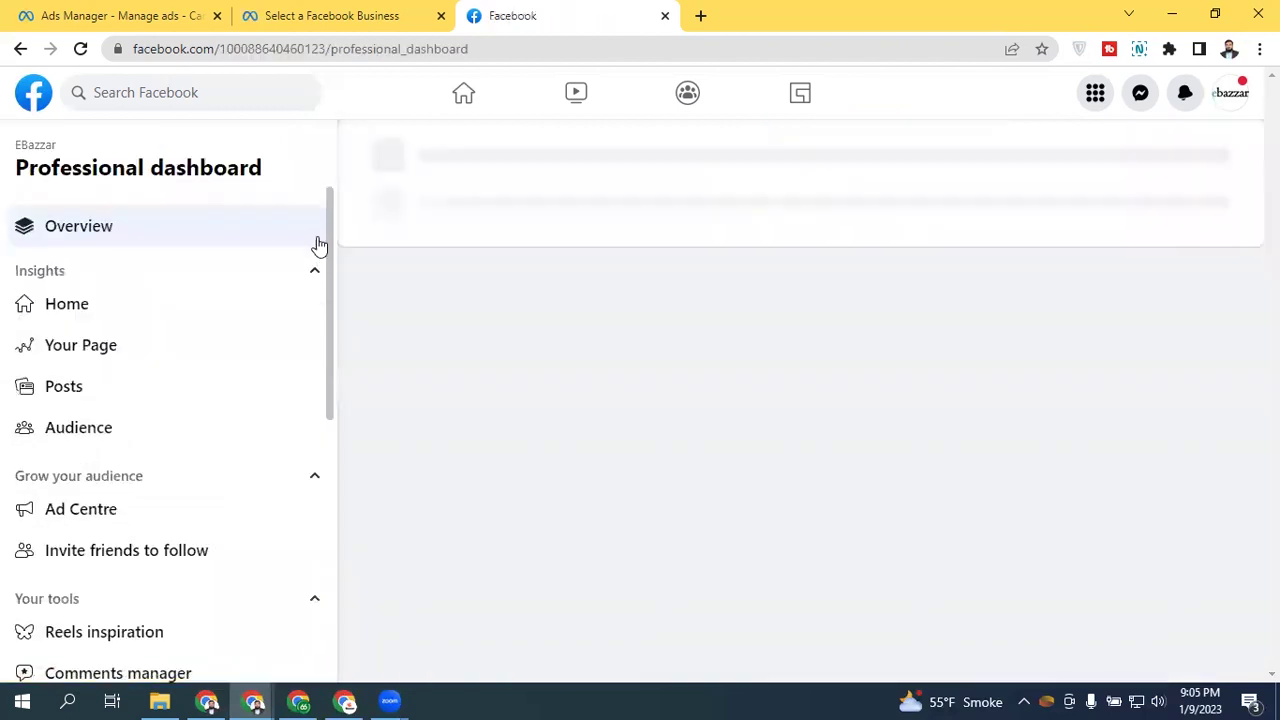
click(320, 12)
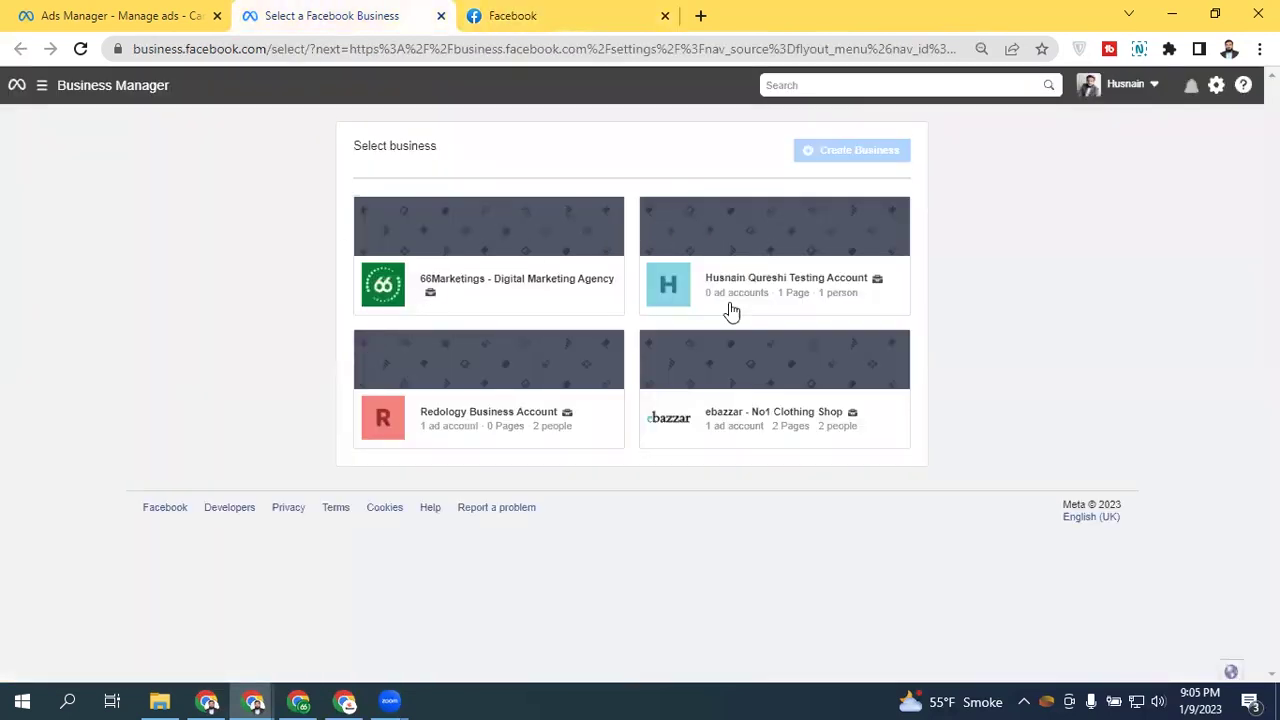
click(742, 411)
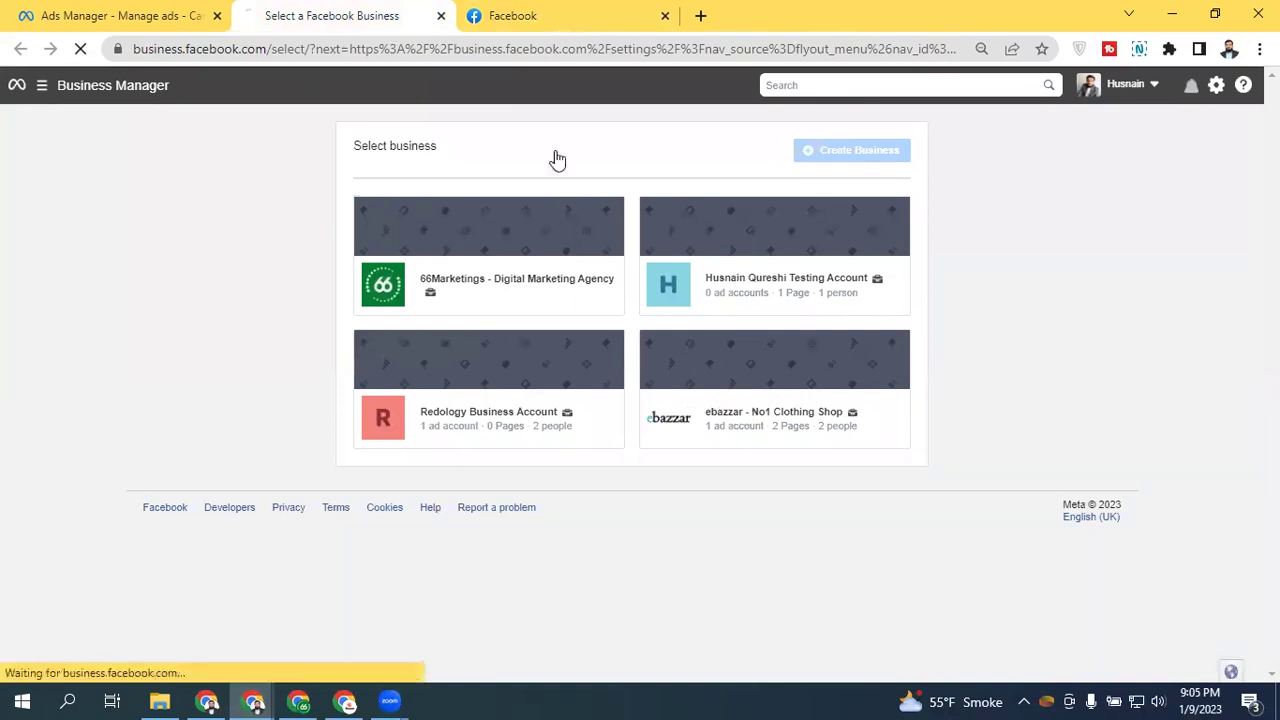
Step: Open the EBazzar Page's linked accounts from the professional dashboard and check which Instagram account is connected
click(528, 12)
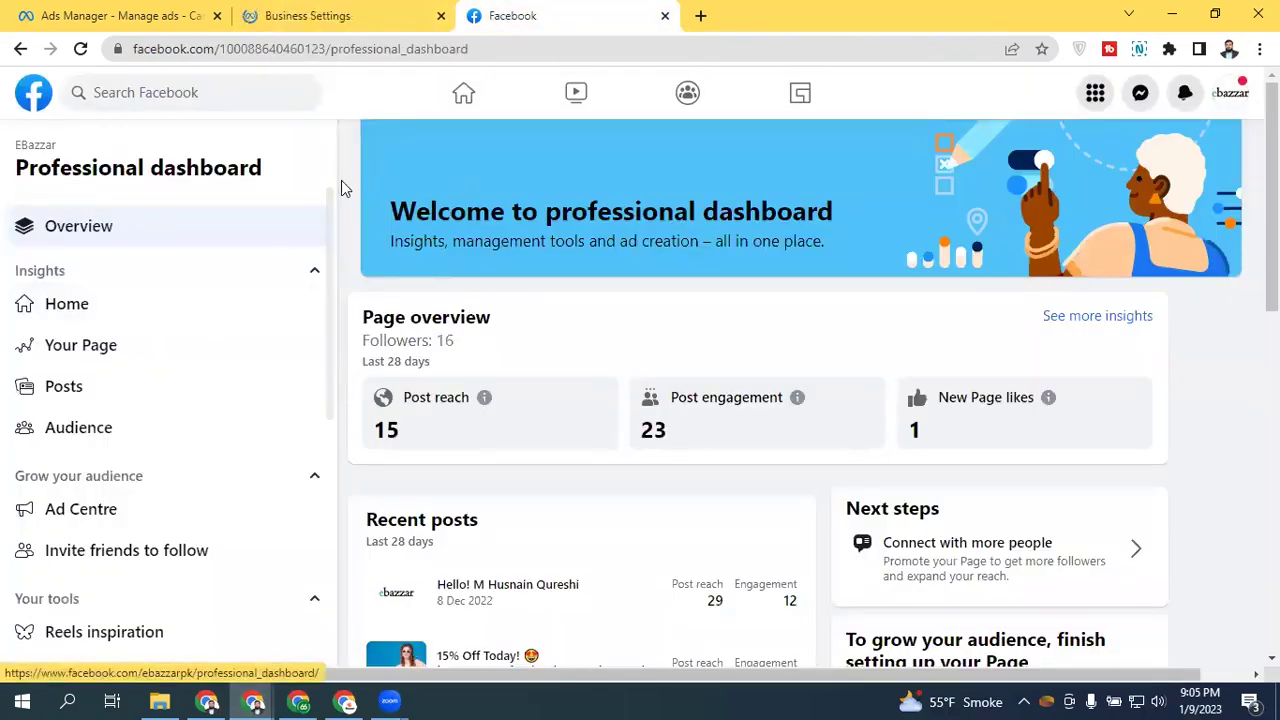
scroll(326, 357, down, 4)
scroll(318, 428, down, 1)
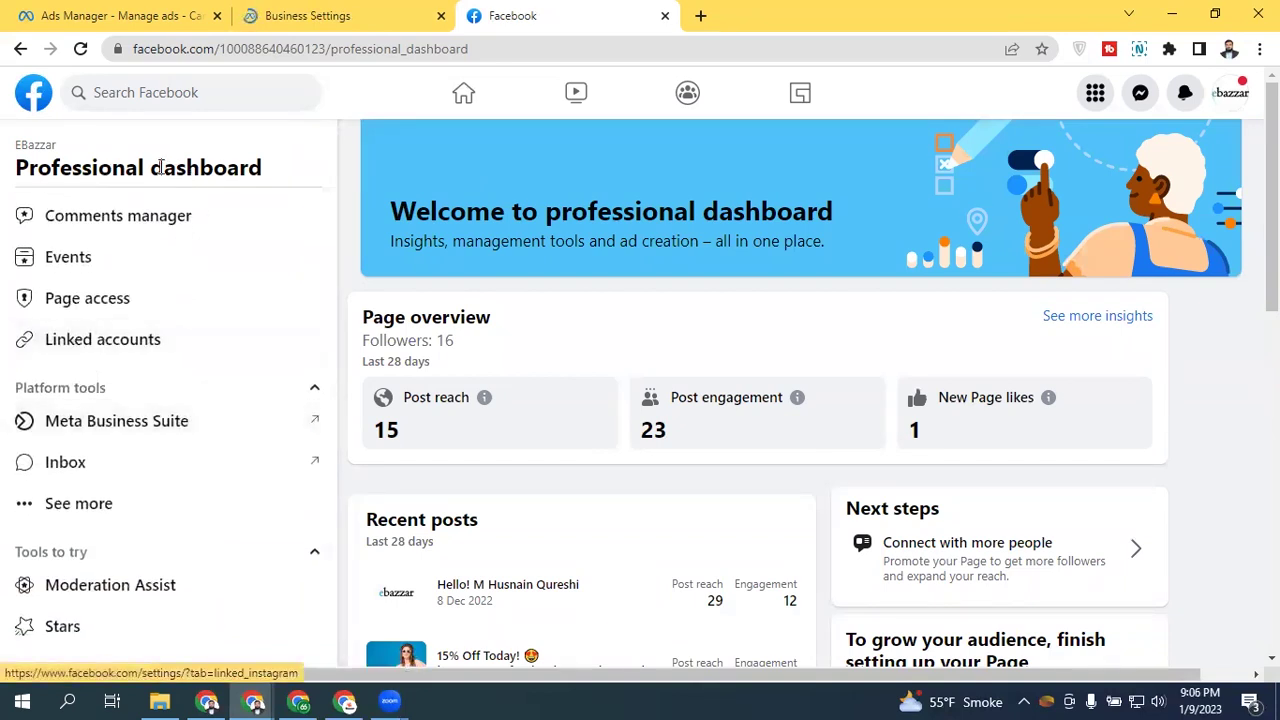
click(137, 342)
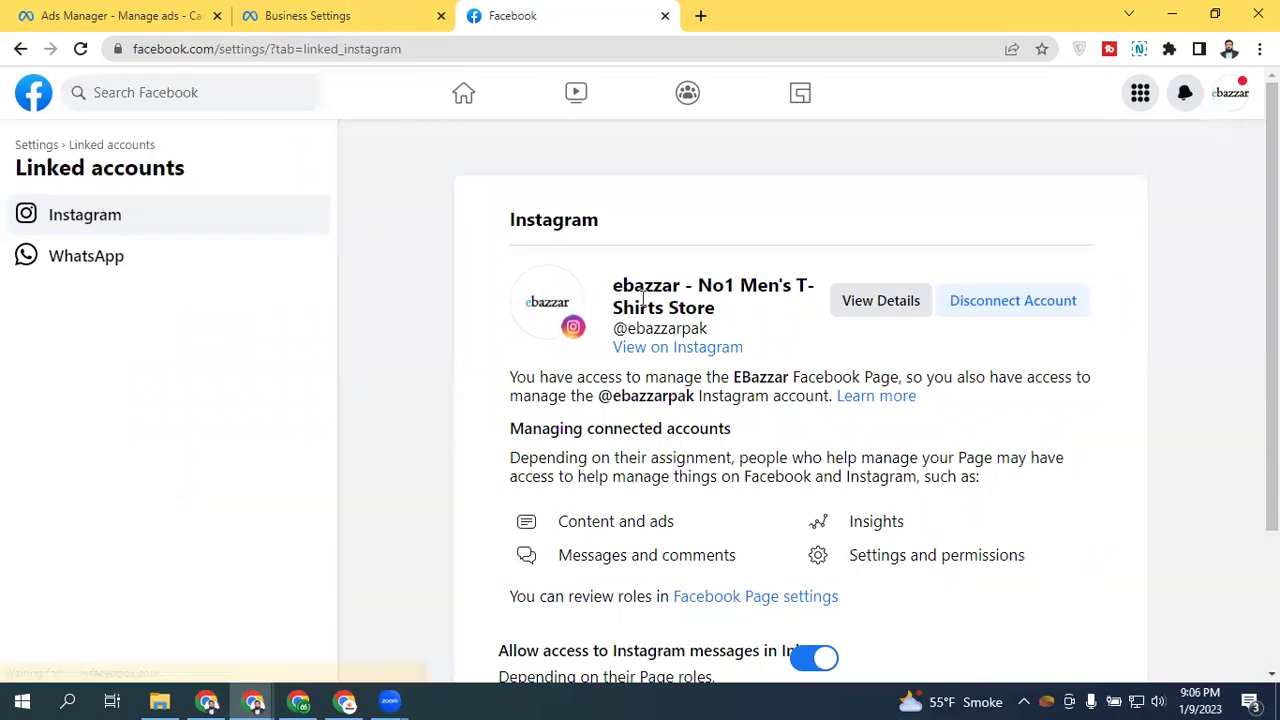
drag(624, 290, 708, 330)
click(727, 311)
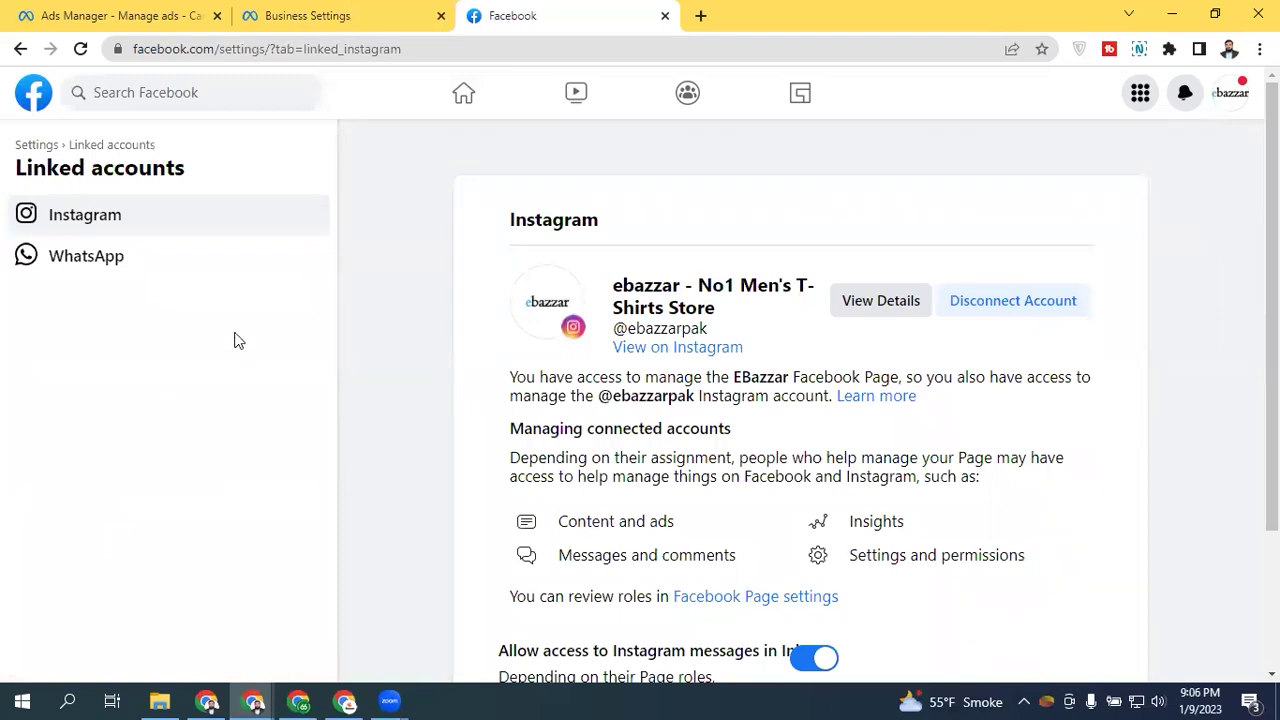
Step: Check the Instagram accounts of the ebazzar business in Business settings against the Facebook Page's linked account
click(314, 14)
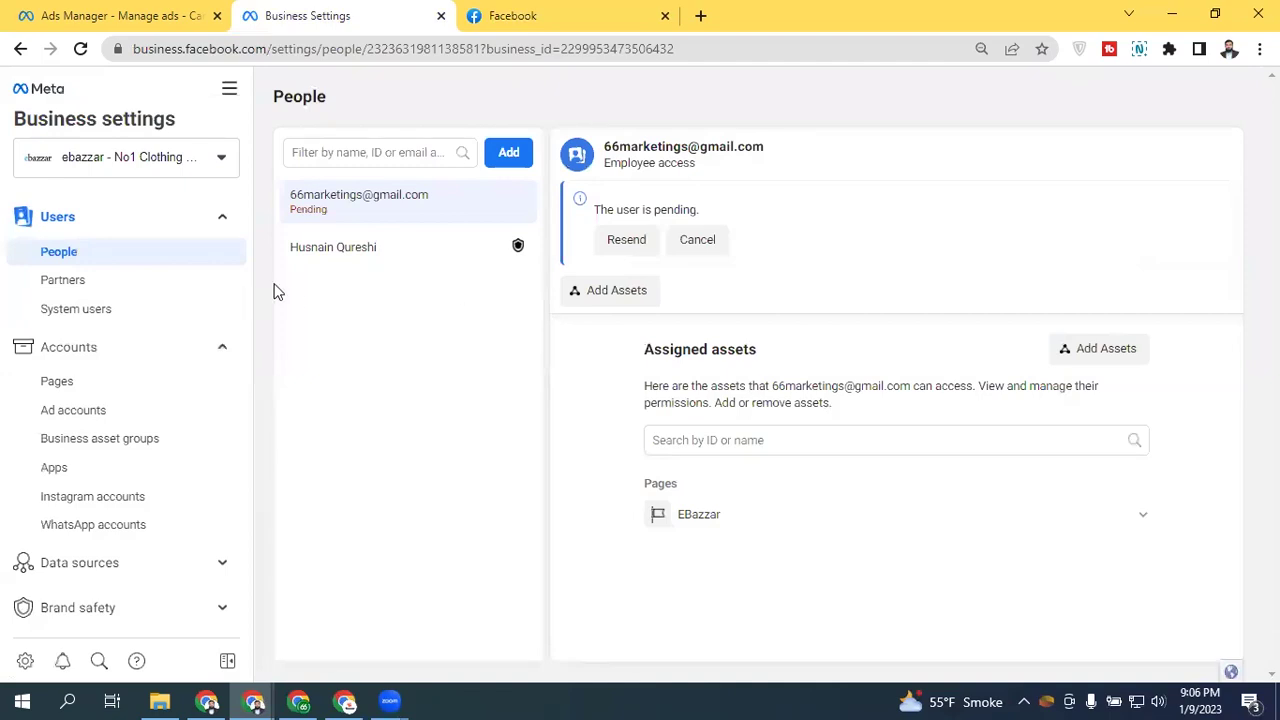
drag(246, 229, 242, 306)
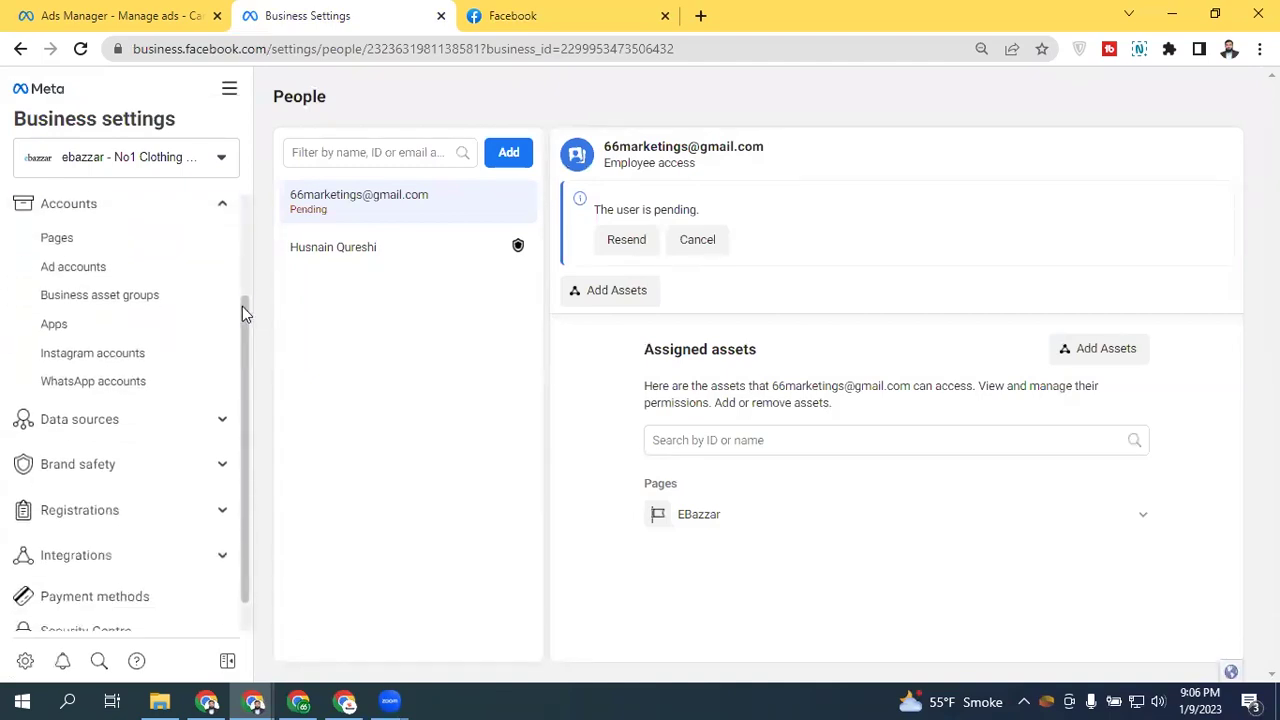
click(126, 357)
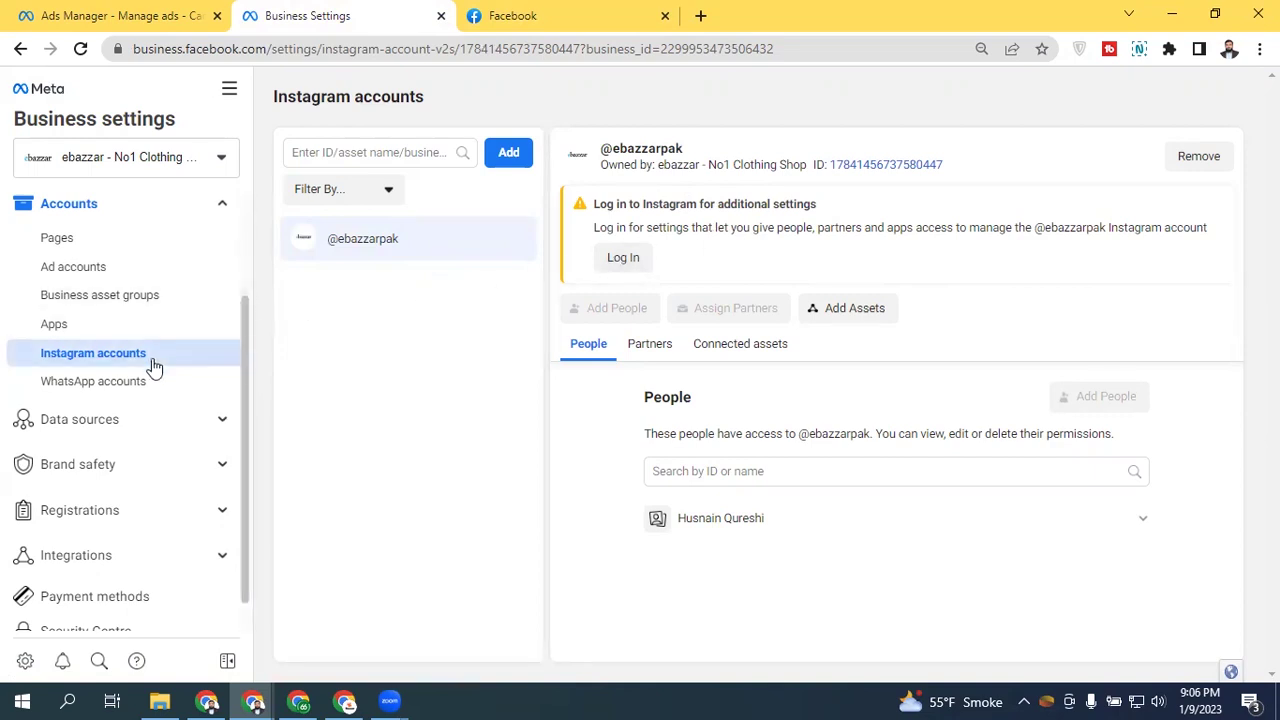
click(515, 16)
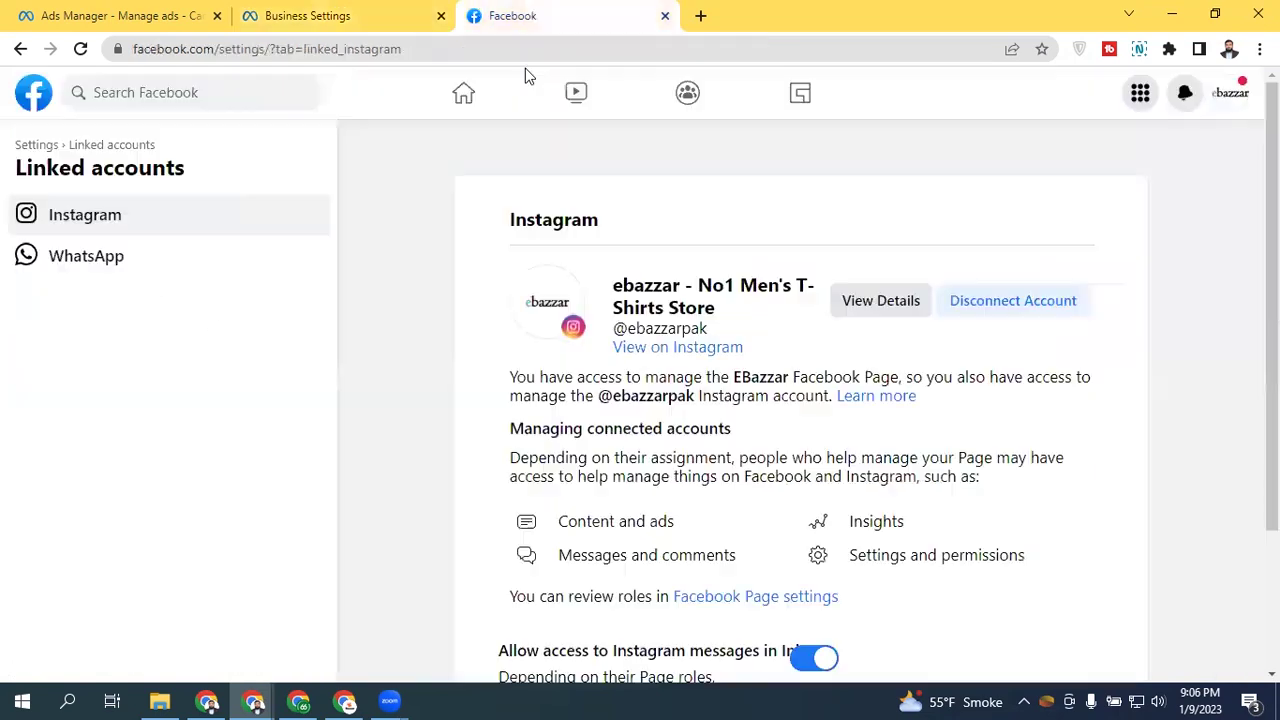
click(310, 15)
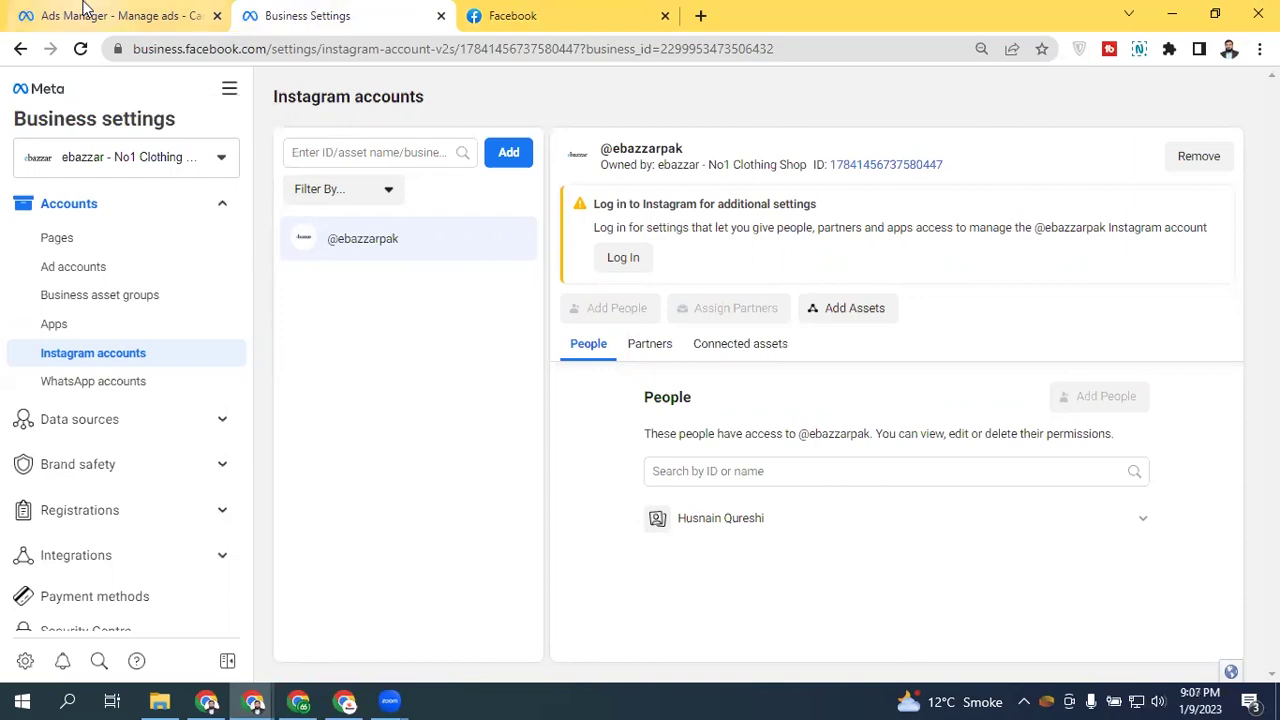
Step: Review the business's Pages and People in Business settings, including the assets assigned to the admin user
click(66, 238)
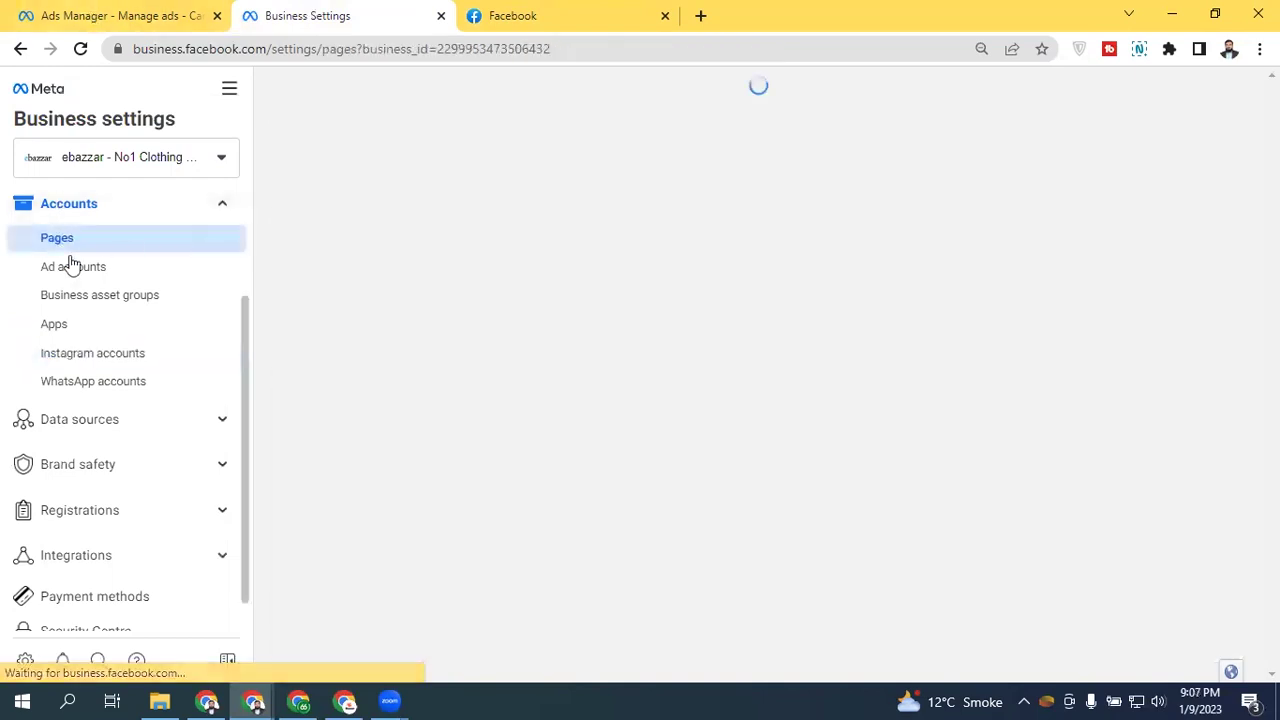
scroll(246, 300, up, 3)
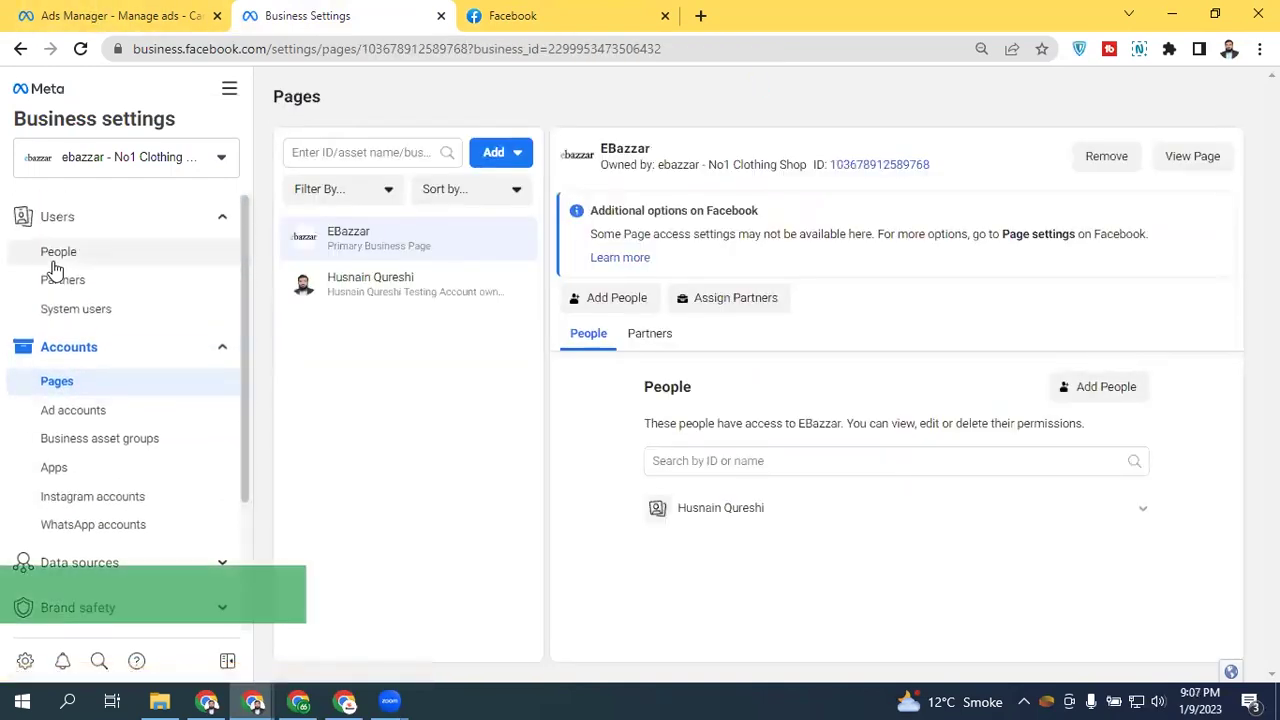
click(56, 252)
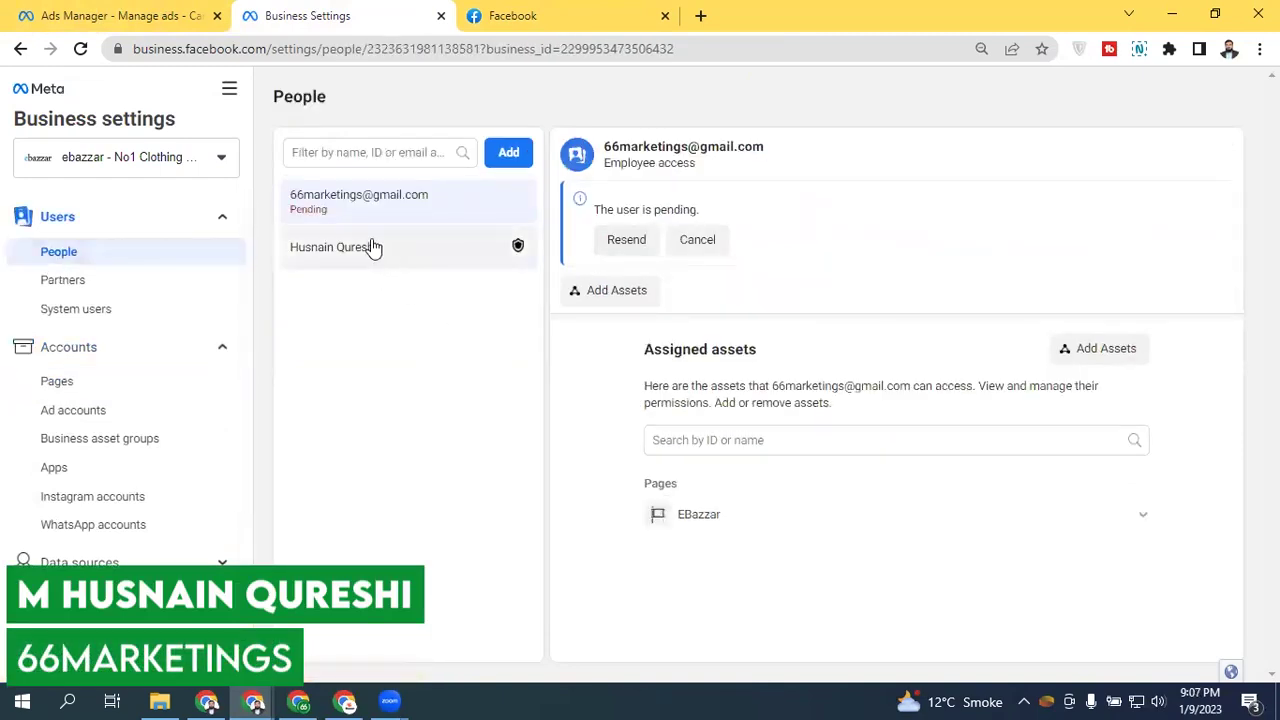
click(371, 247)
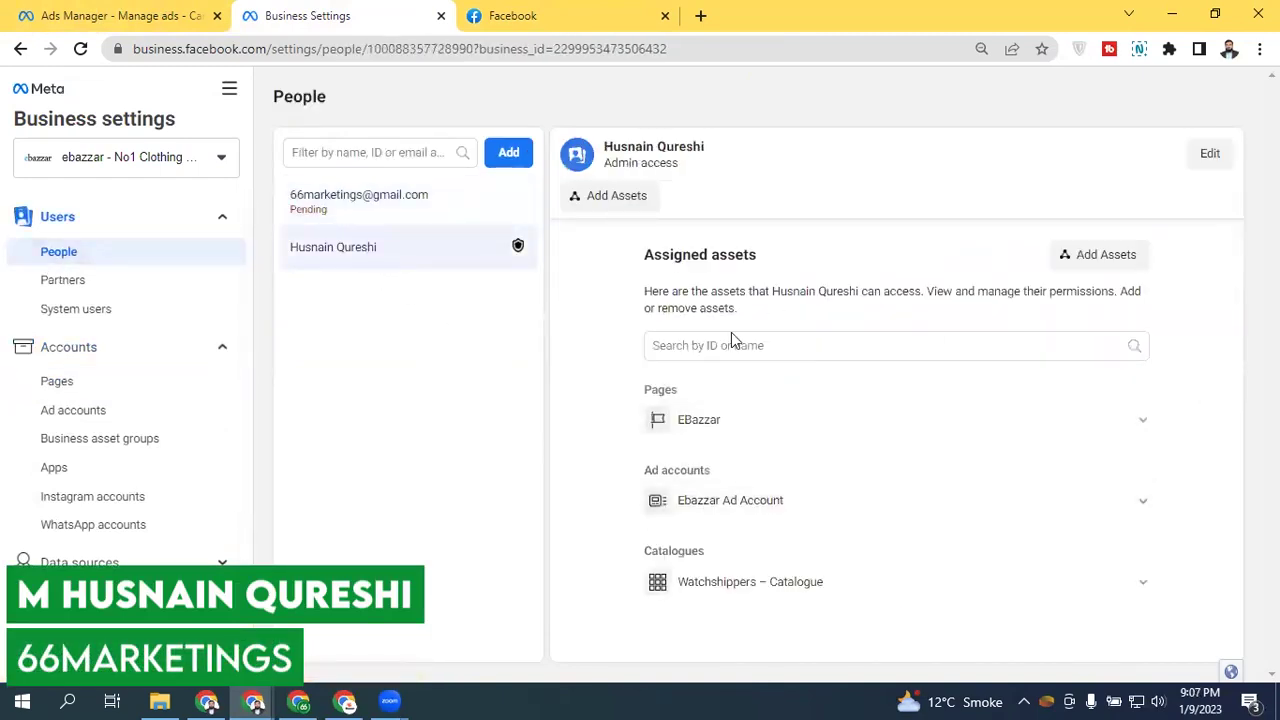
Step: Return to Ads Manager and create a new campaign with the Sales objective
click(155, 12)
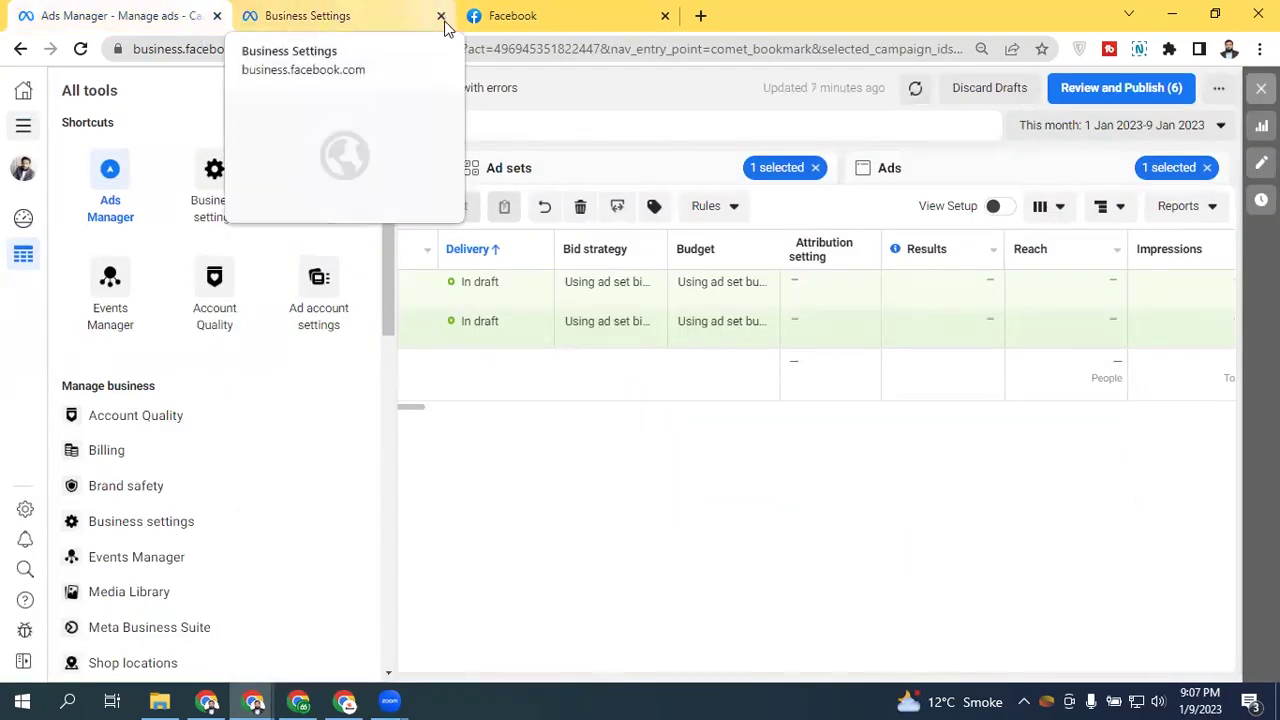
click(401, 143)
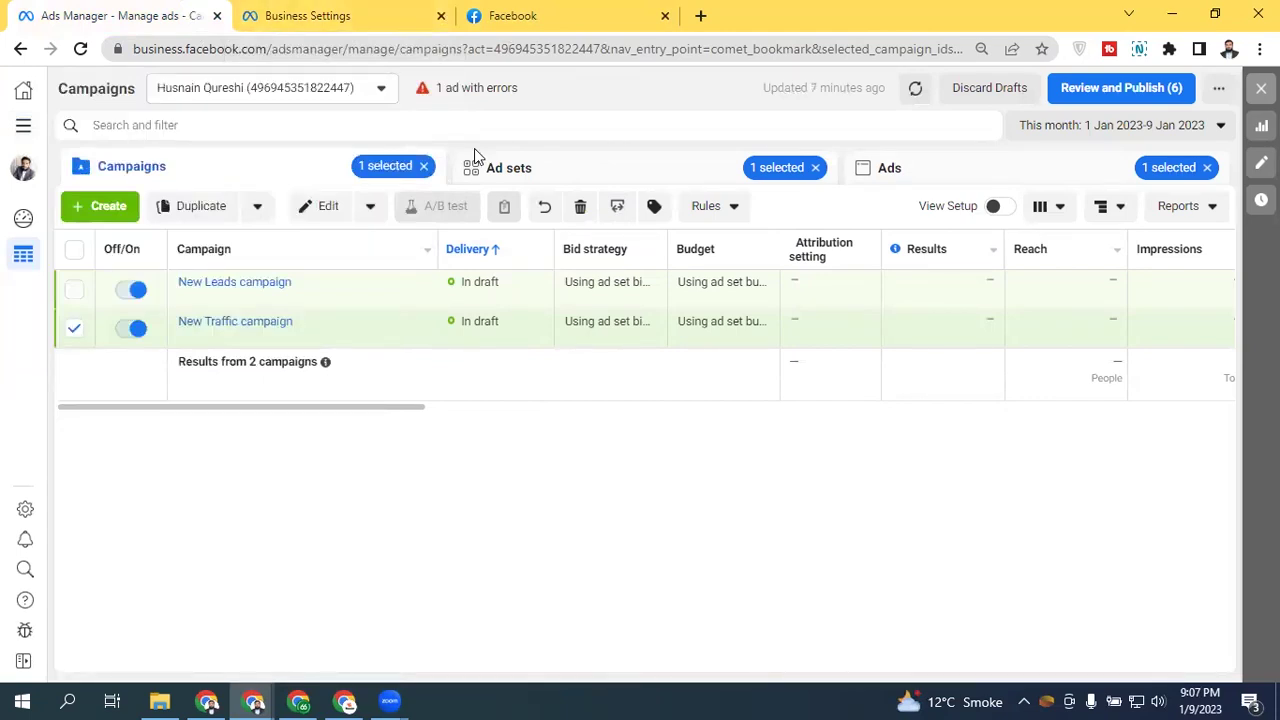
click(104, 209)
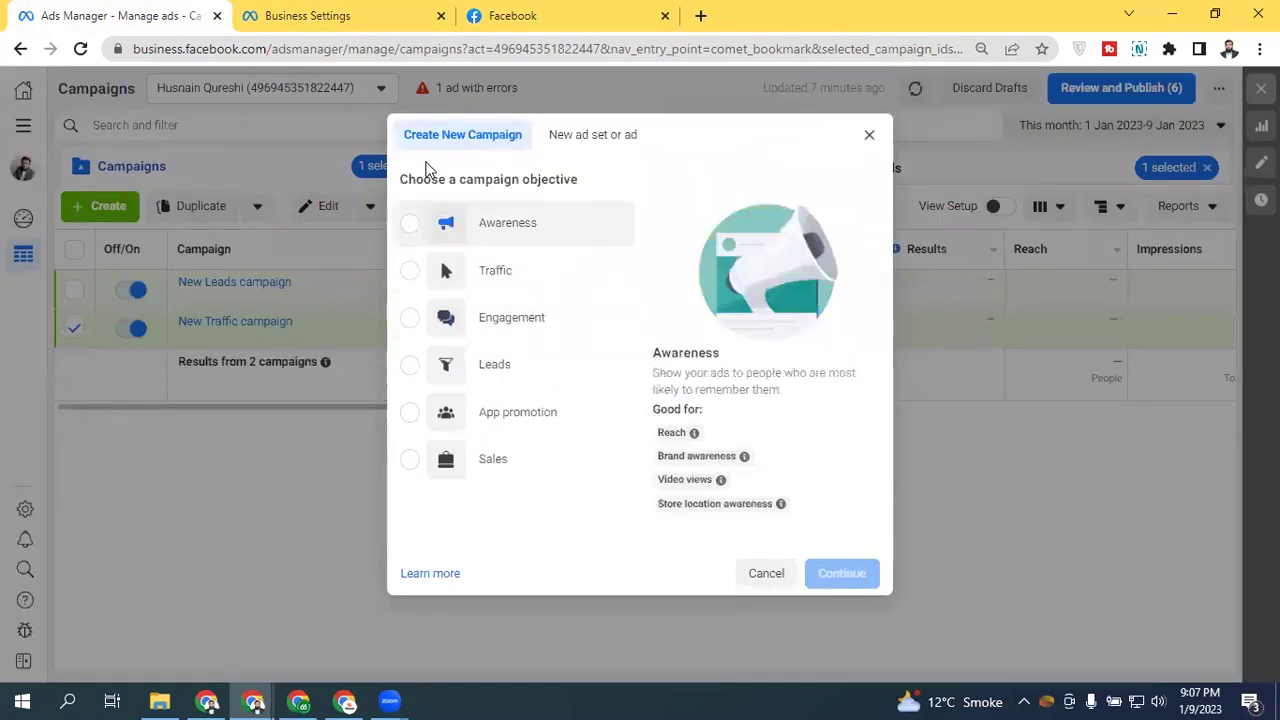
click(500, 466)
click(823, 587)
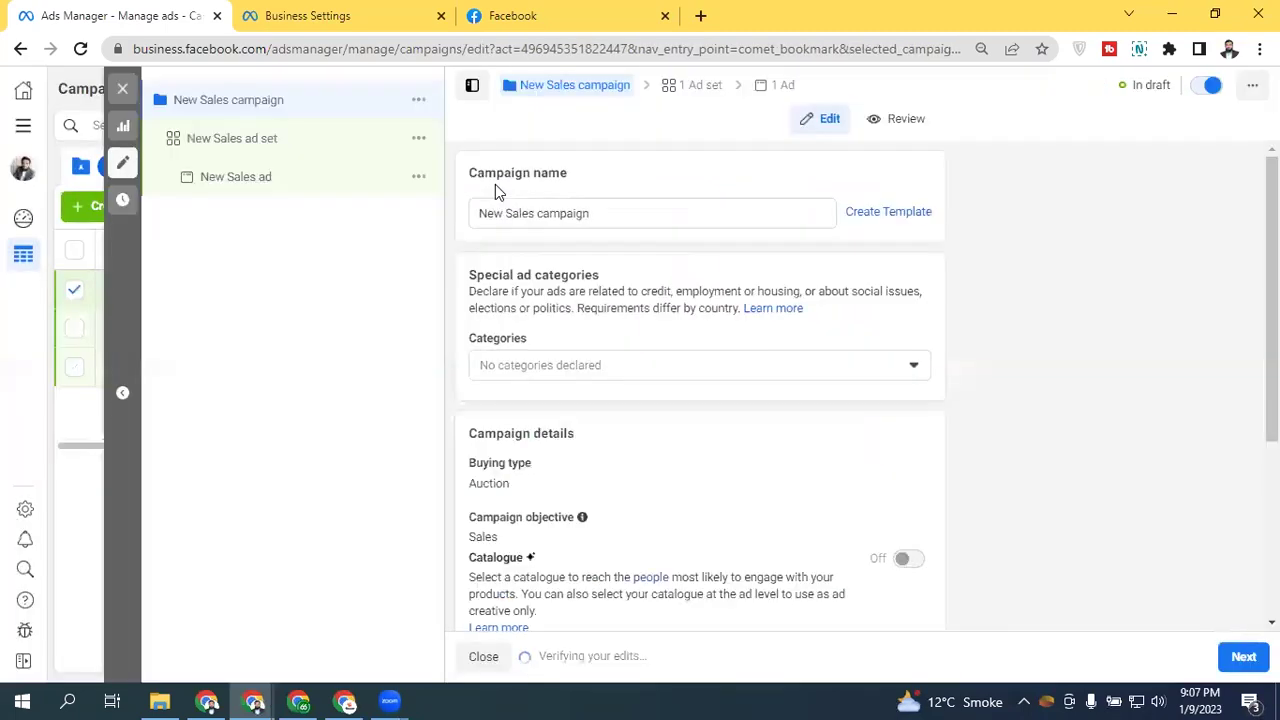
Step: In the New Sales ad set, switch to manual placements and deselect Messenger, Audience Network and Facebook, keeping only Instagram
click(222, 136)
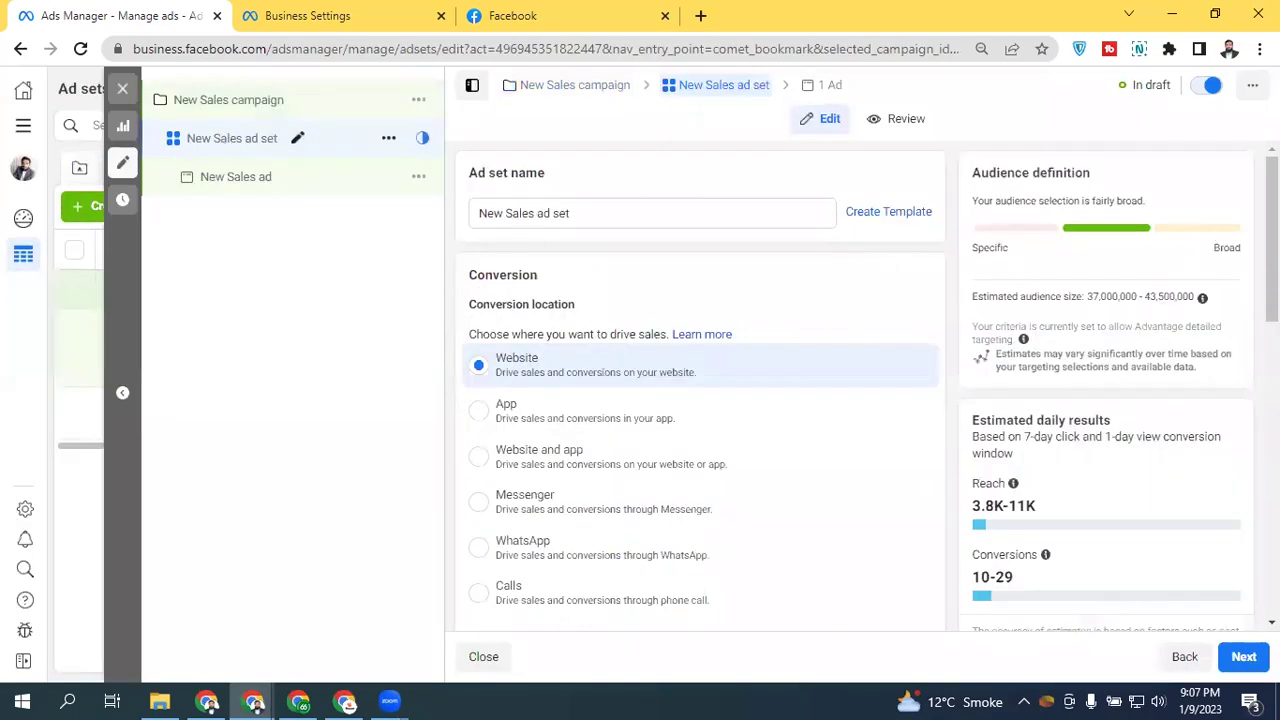
scroll(700, 390, down, 5)
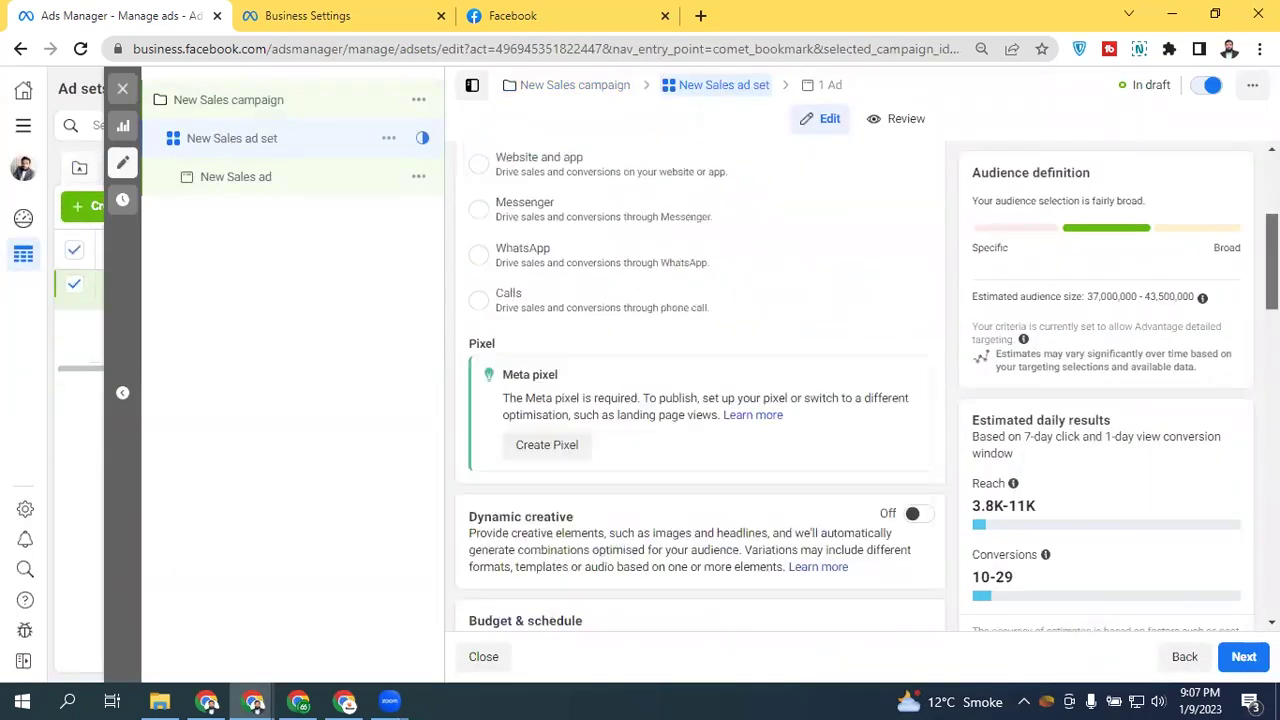
scroll(700, 390, up, 5)
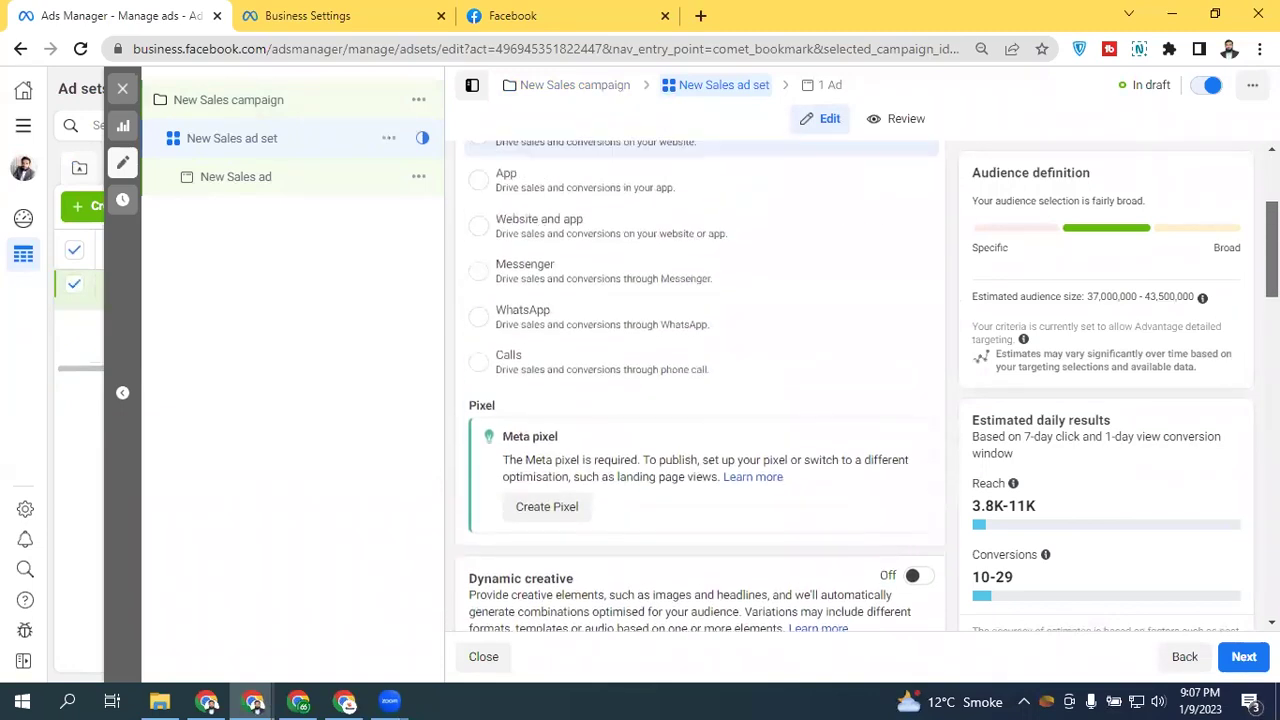
scroll(700, 390, down, 5)
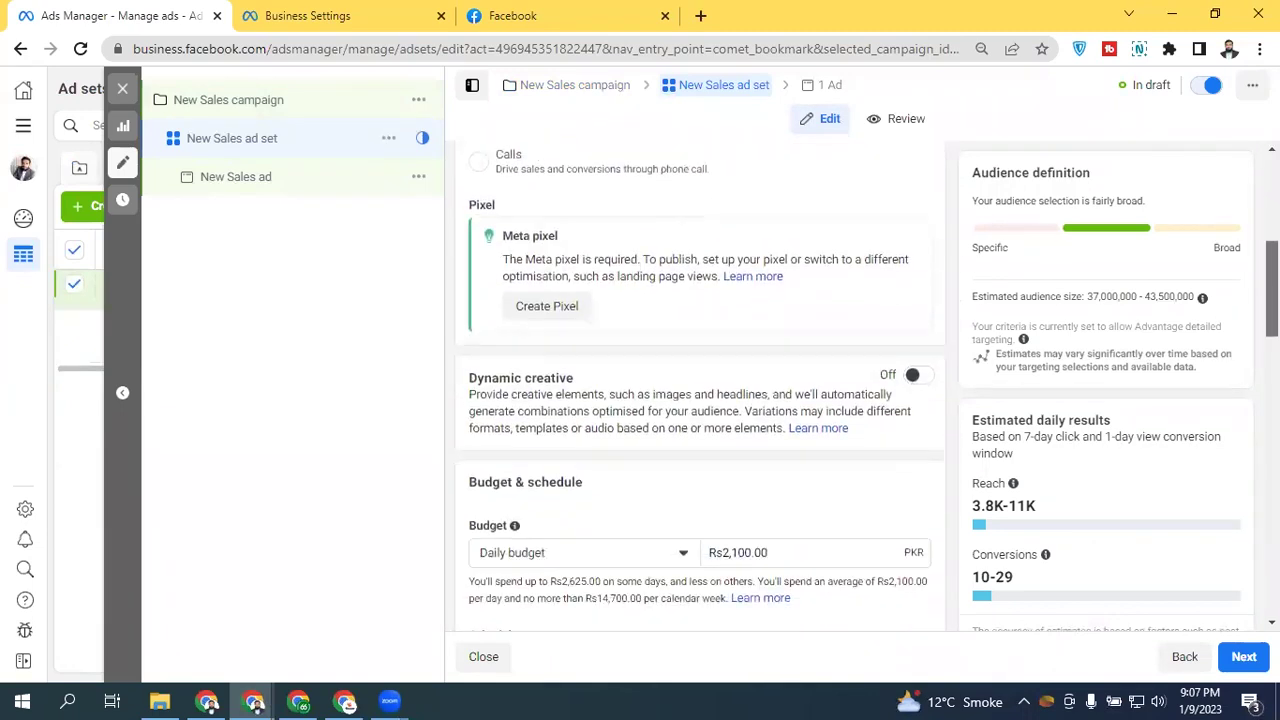
scroll(643, 271, up, 2)
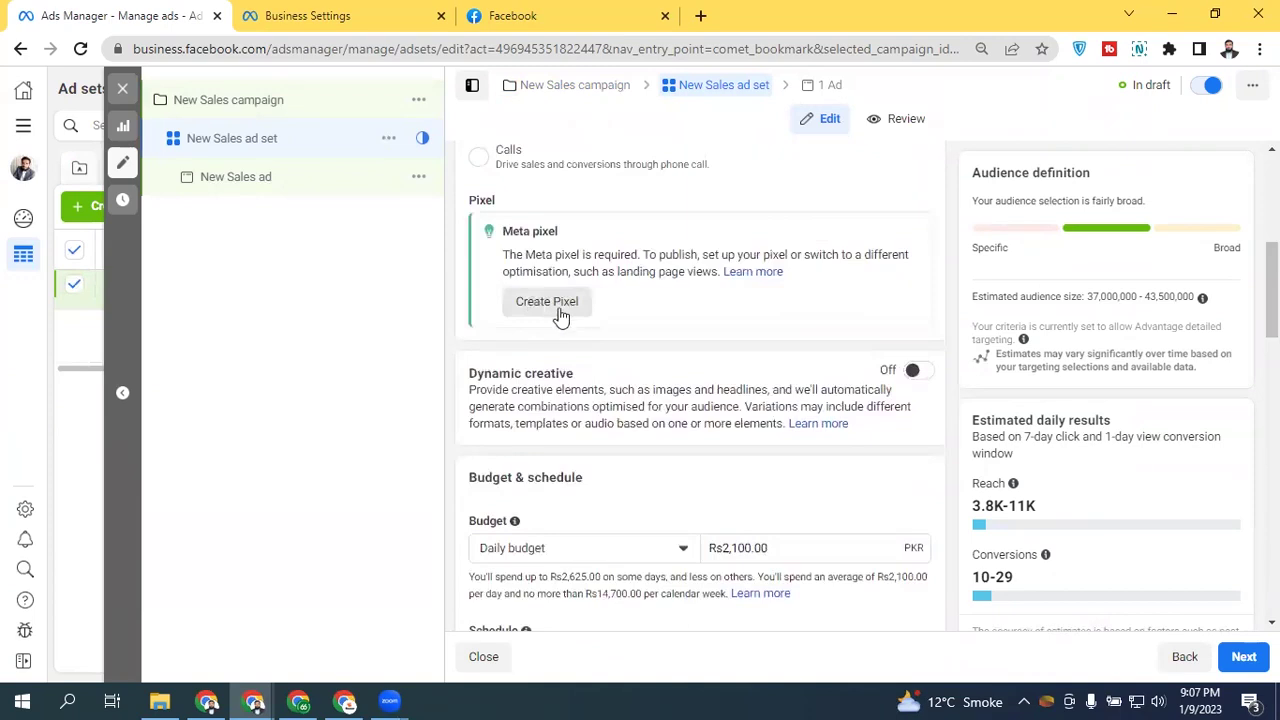
scroll(700, 380, down, 1)
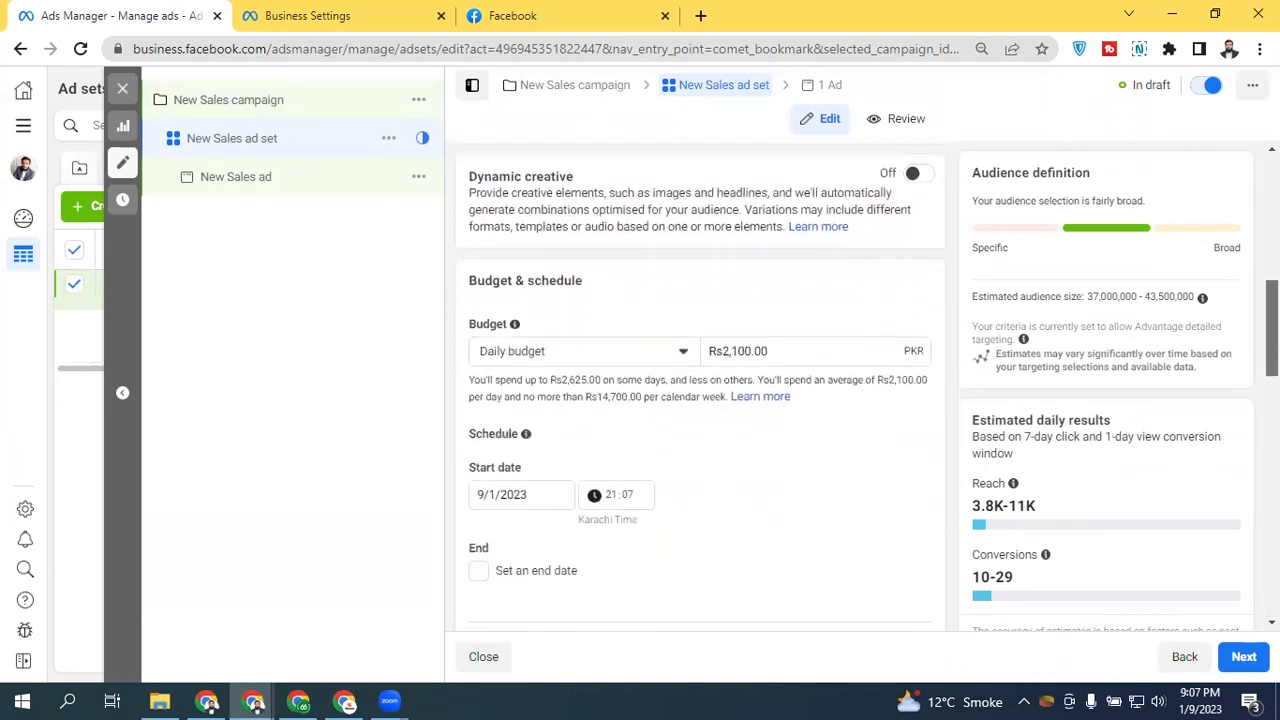
scroll(1222, 540, down, 12)
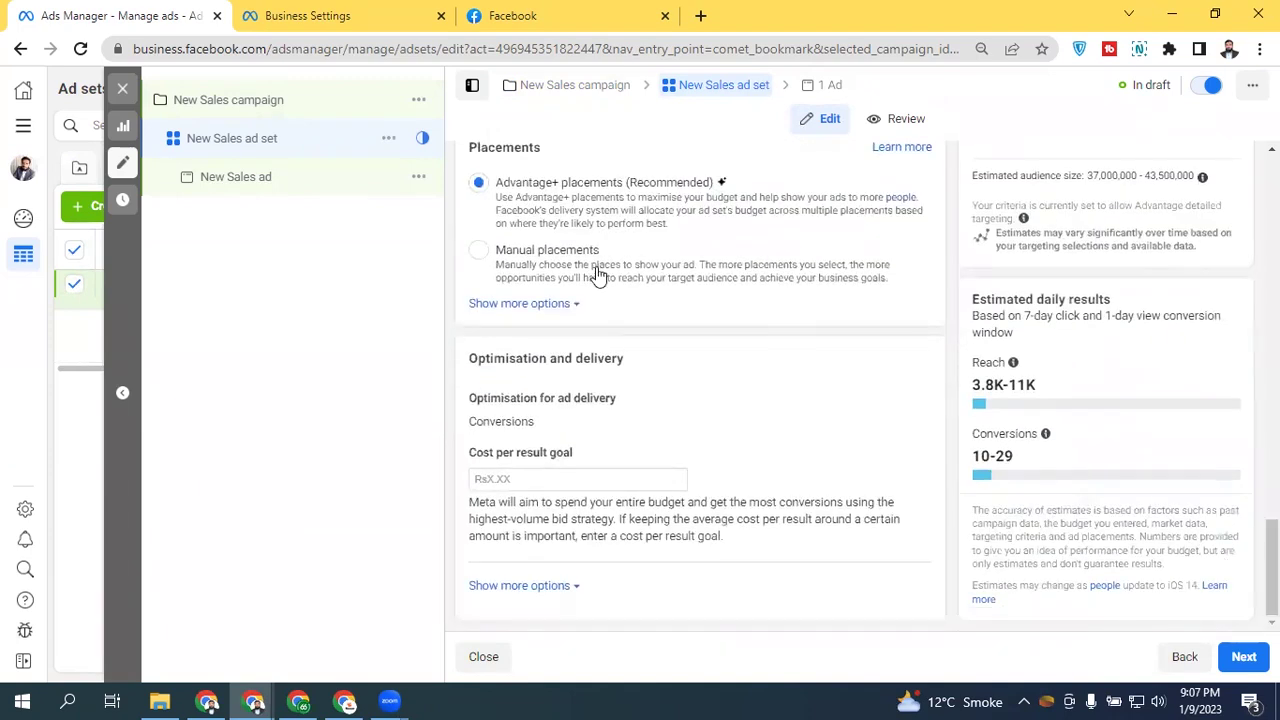
click(508, 256)
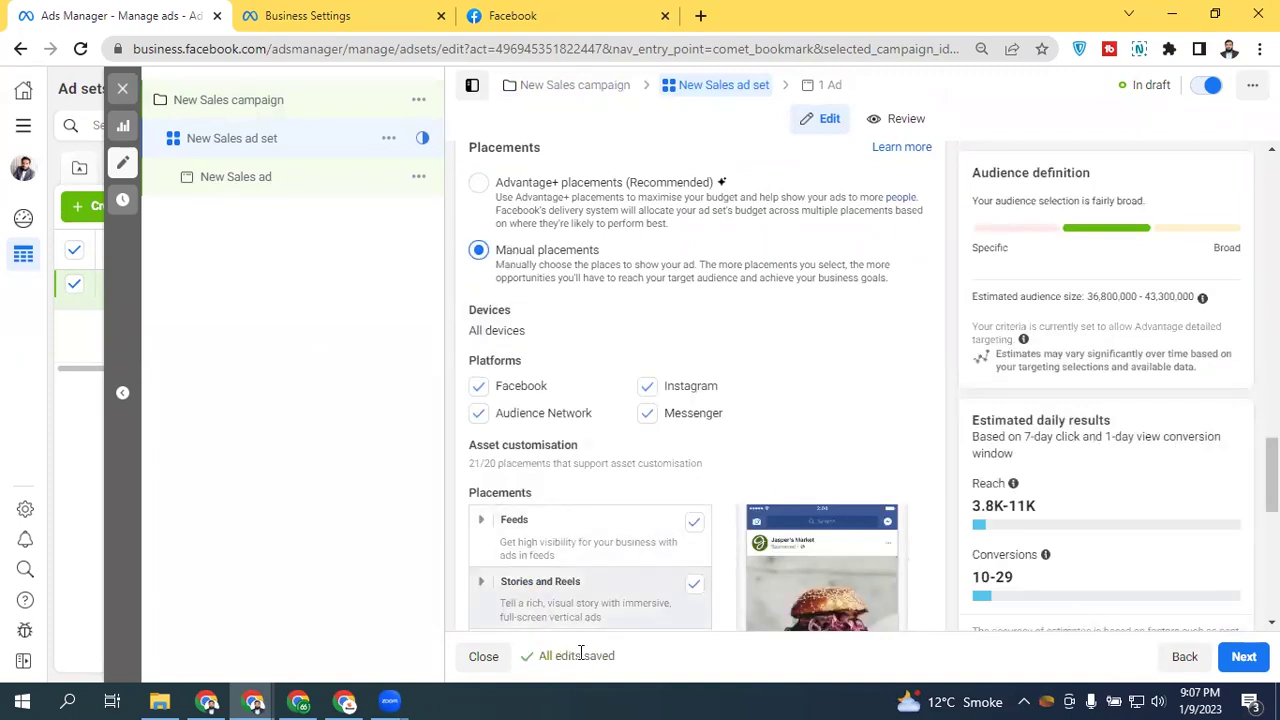
click(647, 414)
click(479, 414)
click(478, 388)
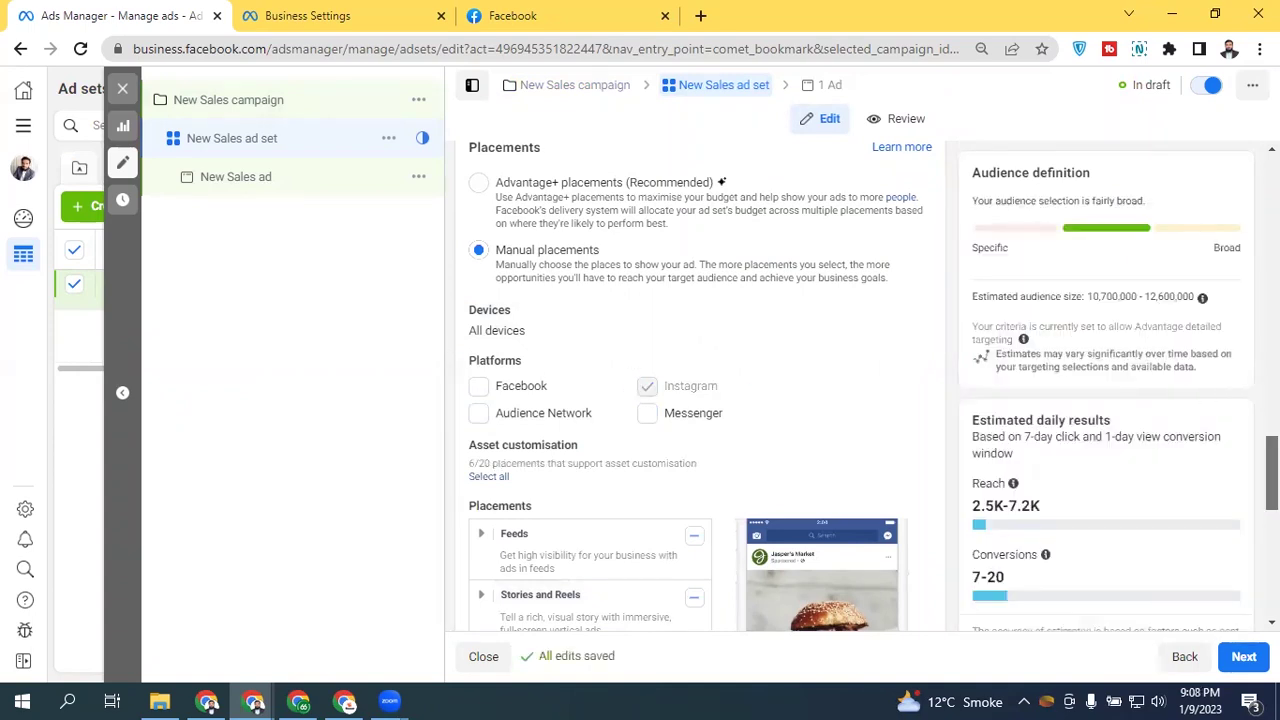
scroll(695, 400, down, 3)
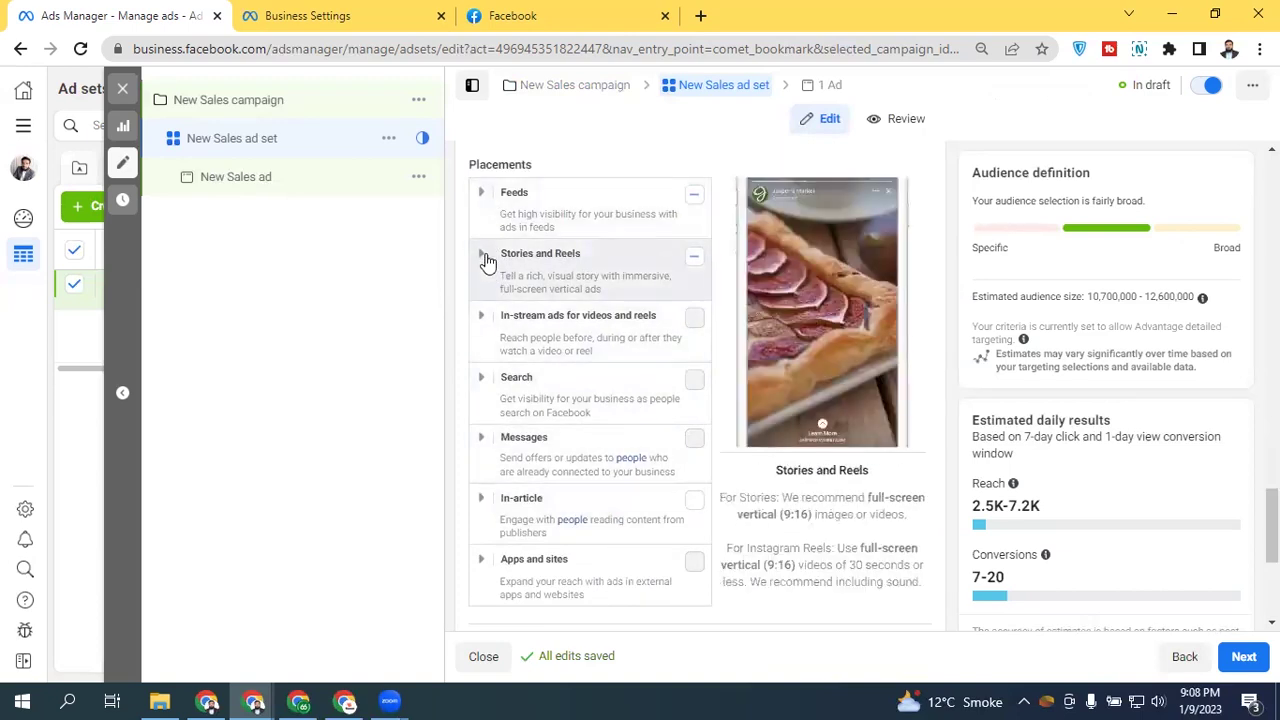
Step: Deselect Instagram feed in the Feeds placements of the New Sales ad set
click(482, 194)
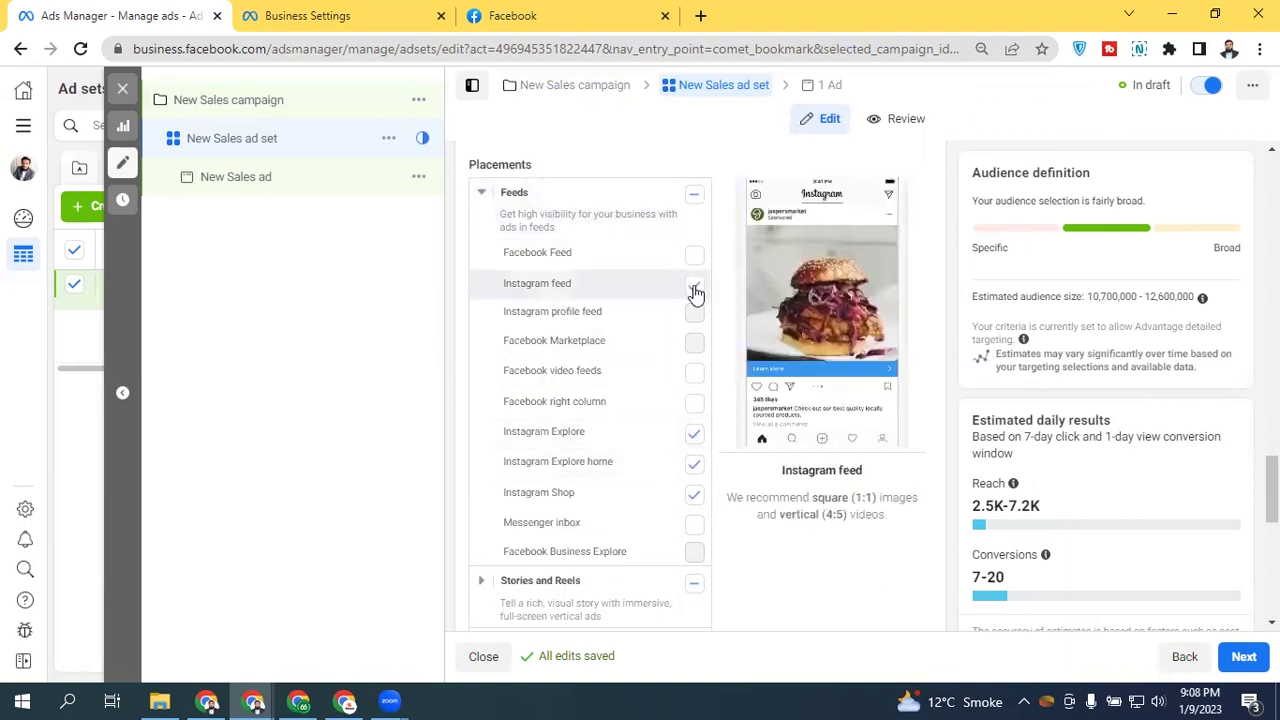
click(693, 435)
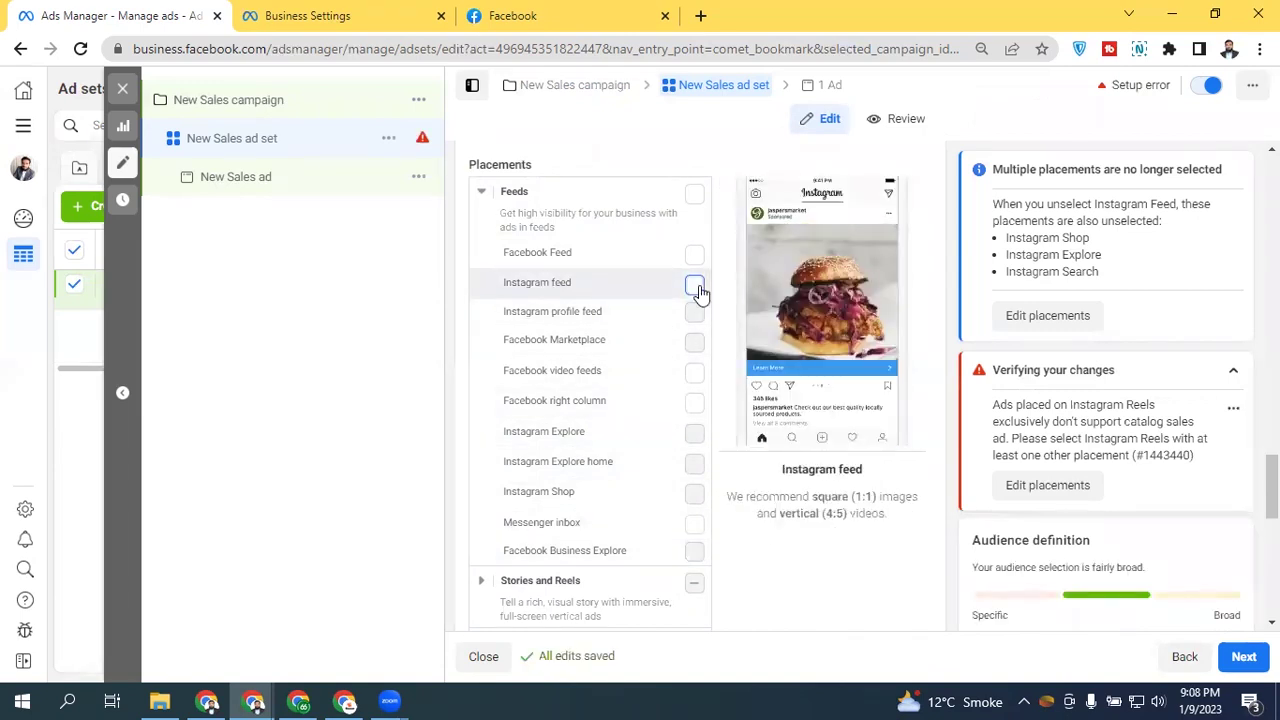
click(481, 191)
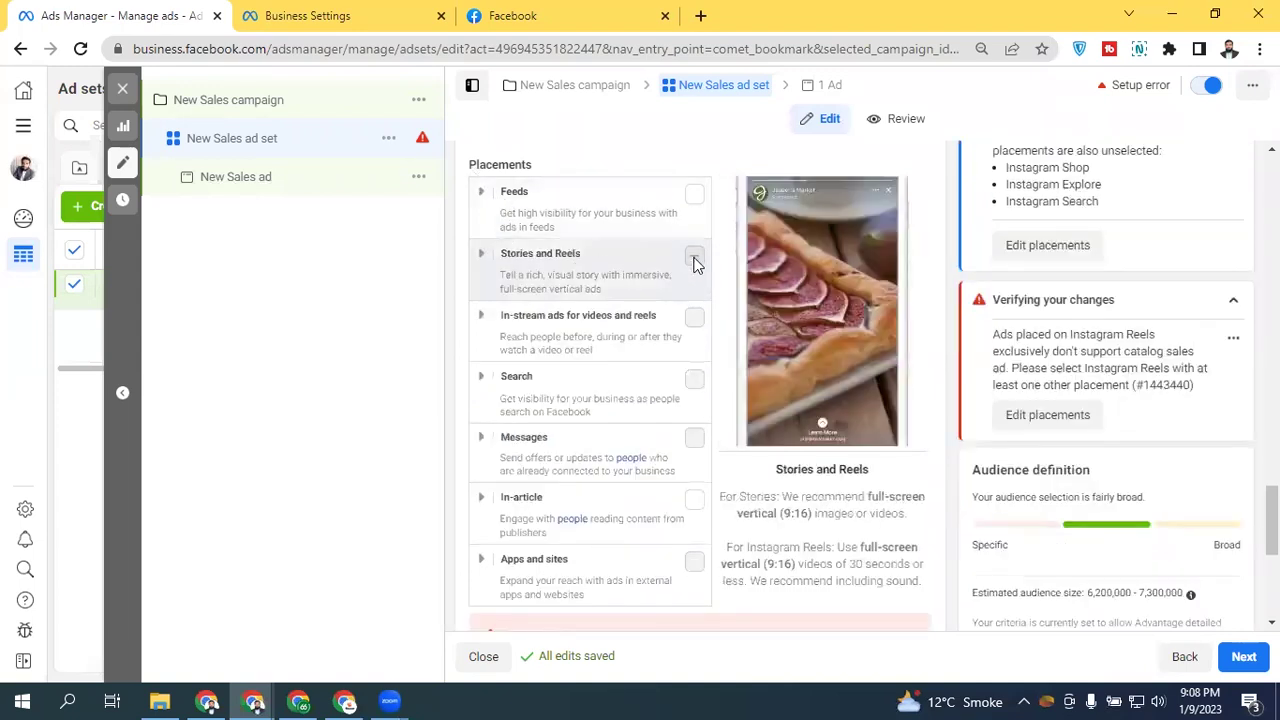
Step: Deselect Instagram Stories under Stories and Reels, keep only Instagram Reels, and review that placement's video recommendations
click(481, 254)
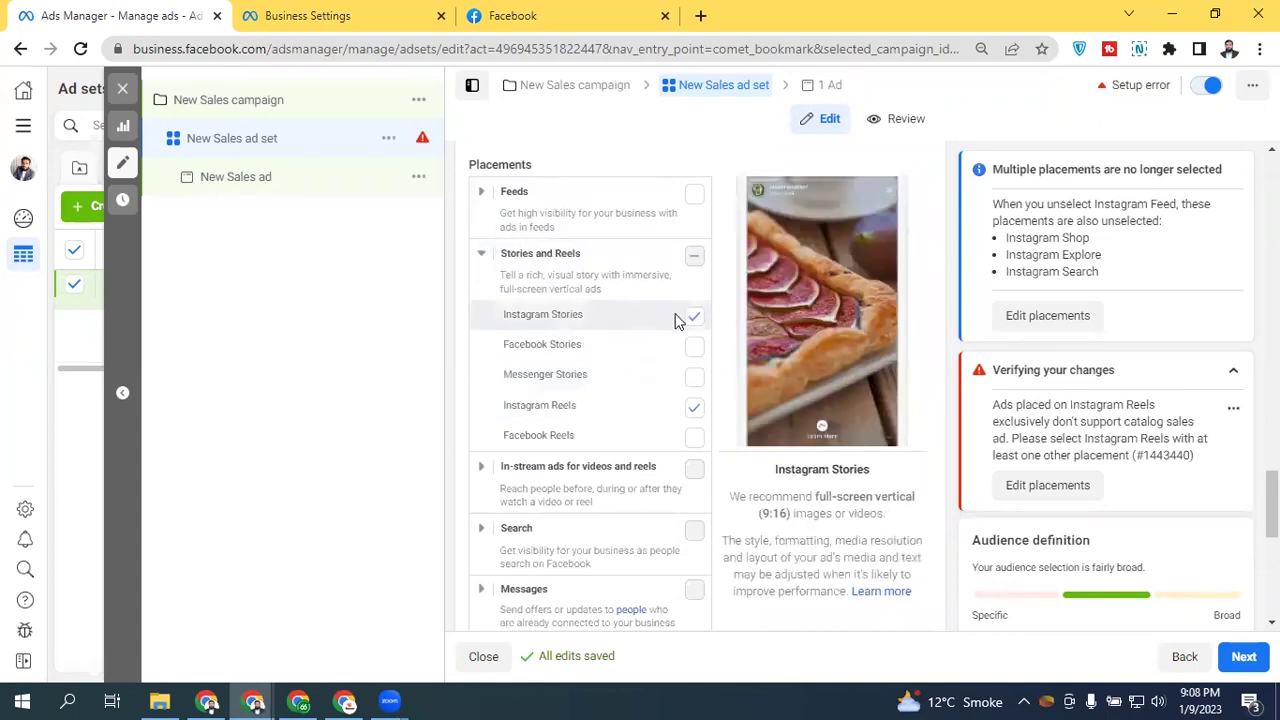
click(692, 404)
click(692, 408)
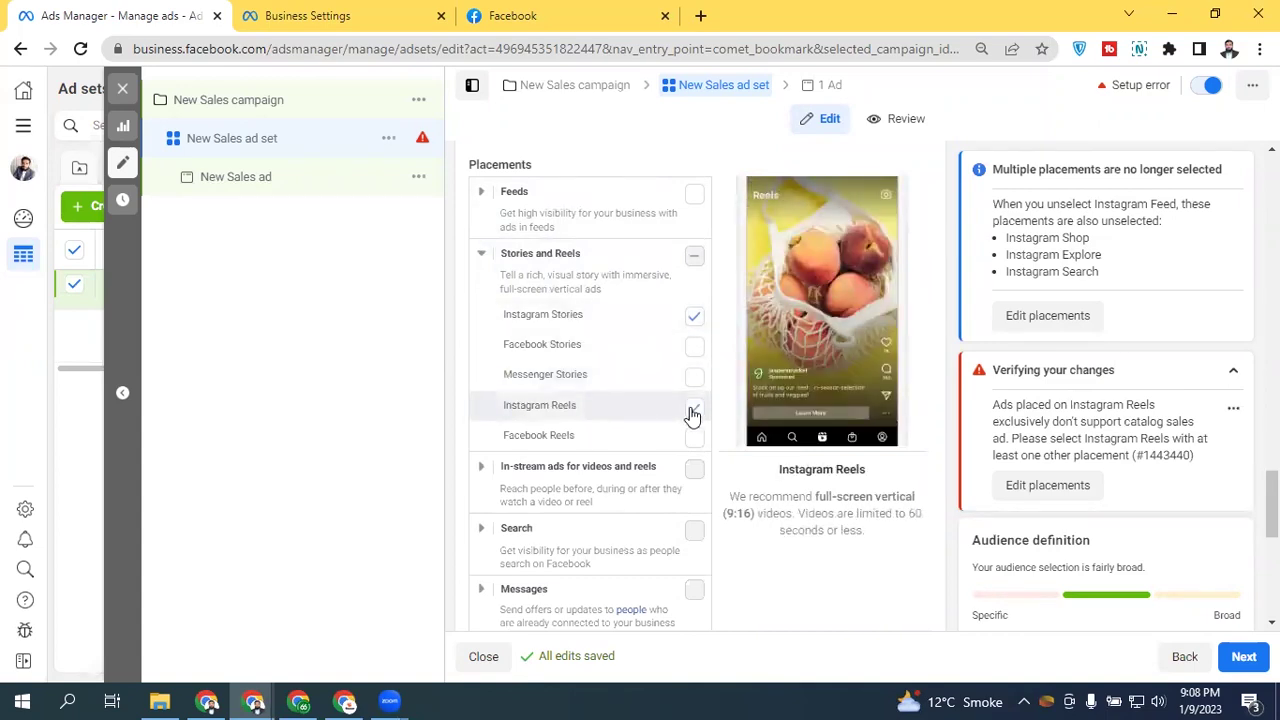
click(695, 318)
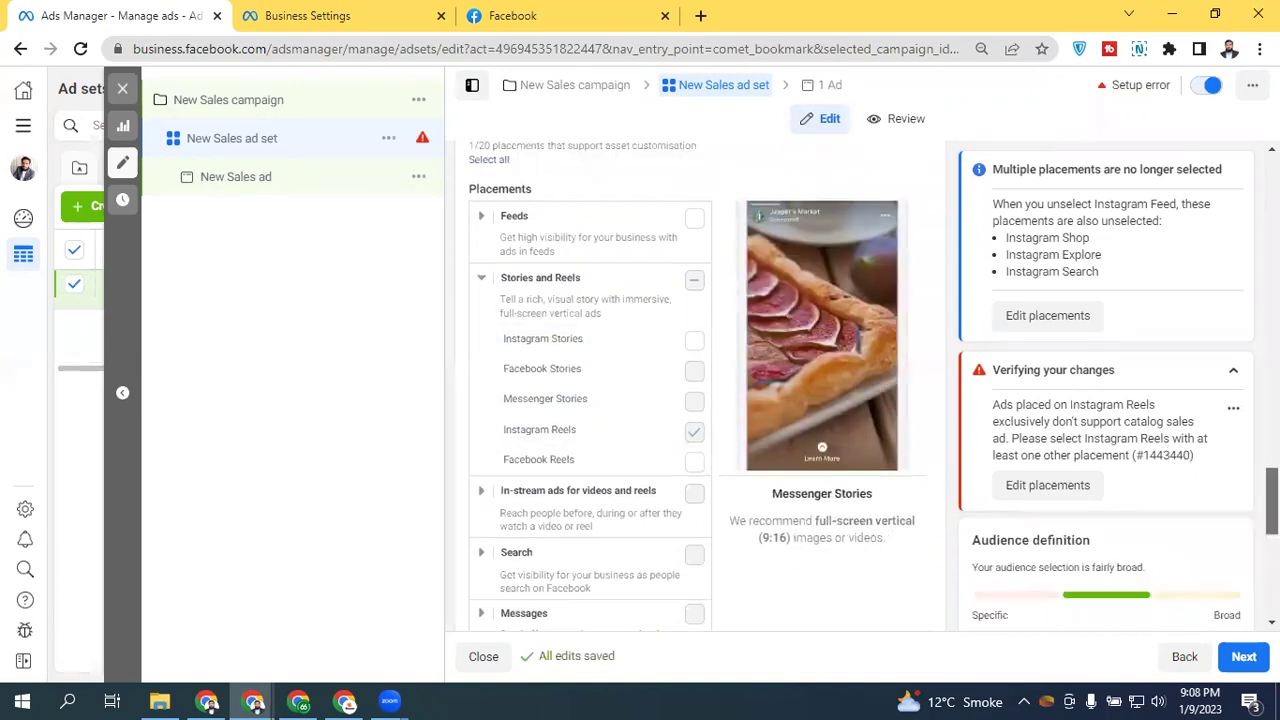
scroll(455, 320, up, 2)
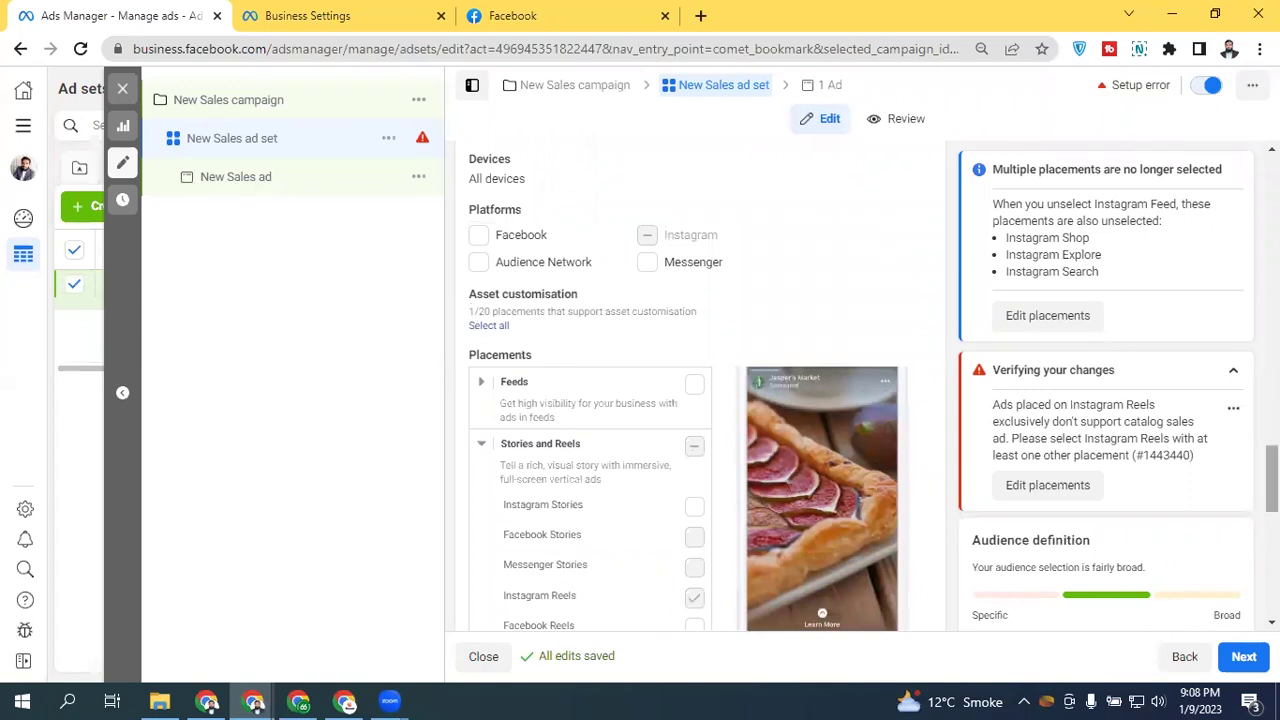
scroll(474, 313, down, 2)
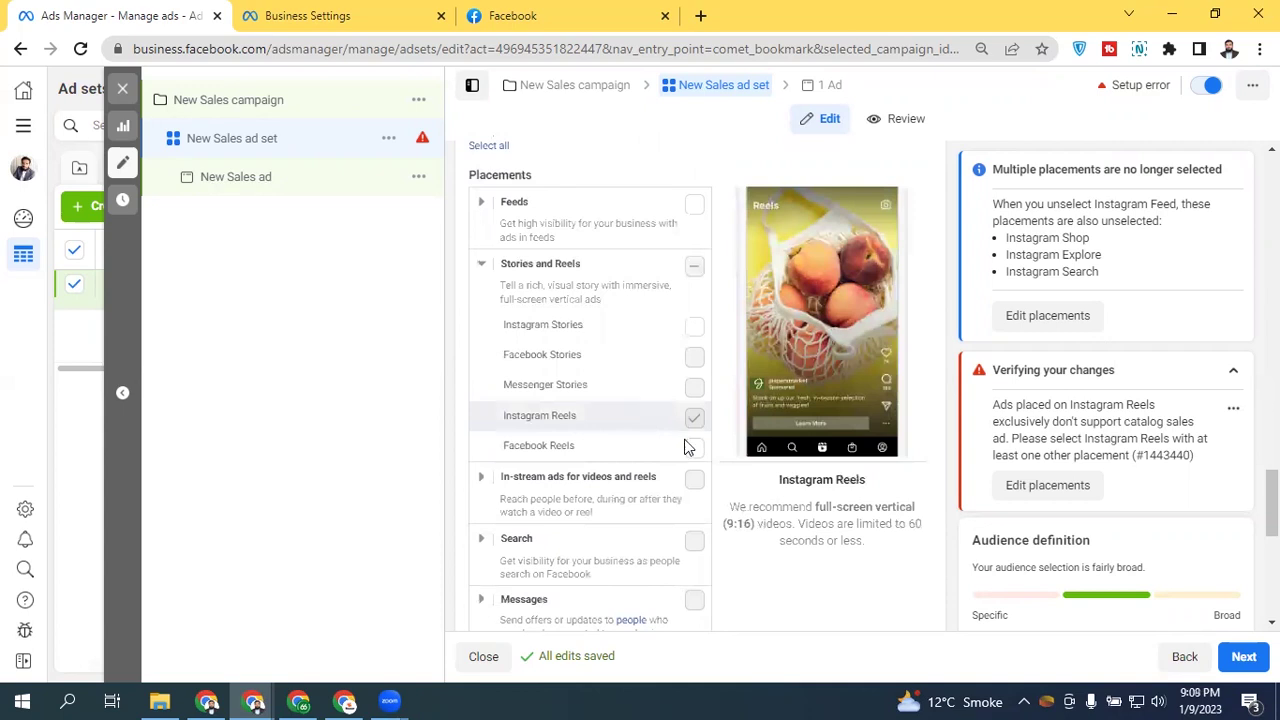
click(693, 416)
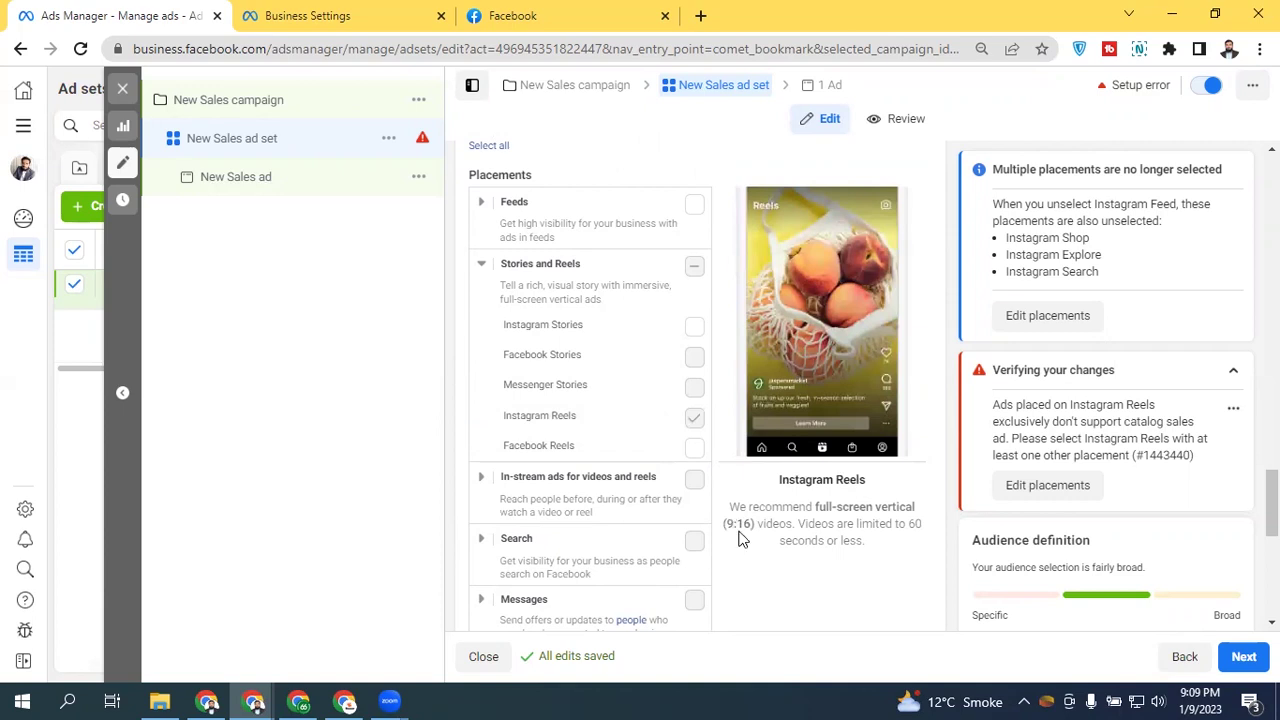
drag(817, 507, 904, 508)
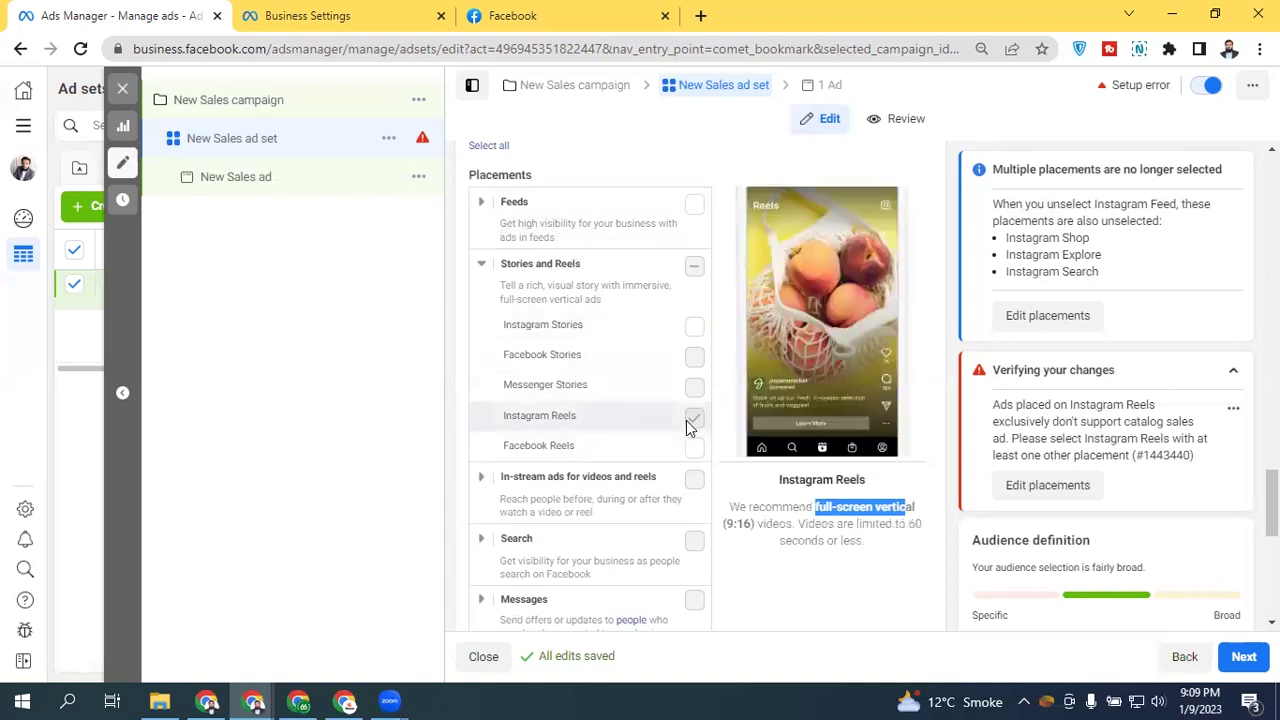
scroll(695, 390, down, 1)
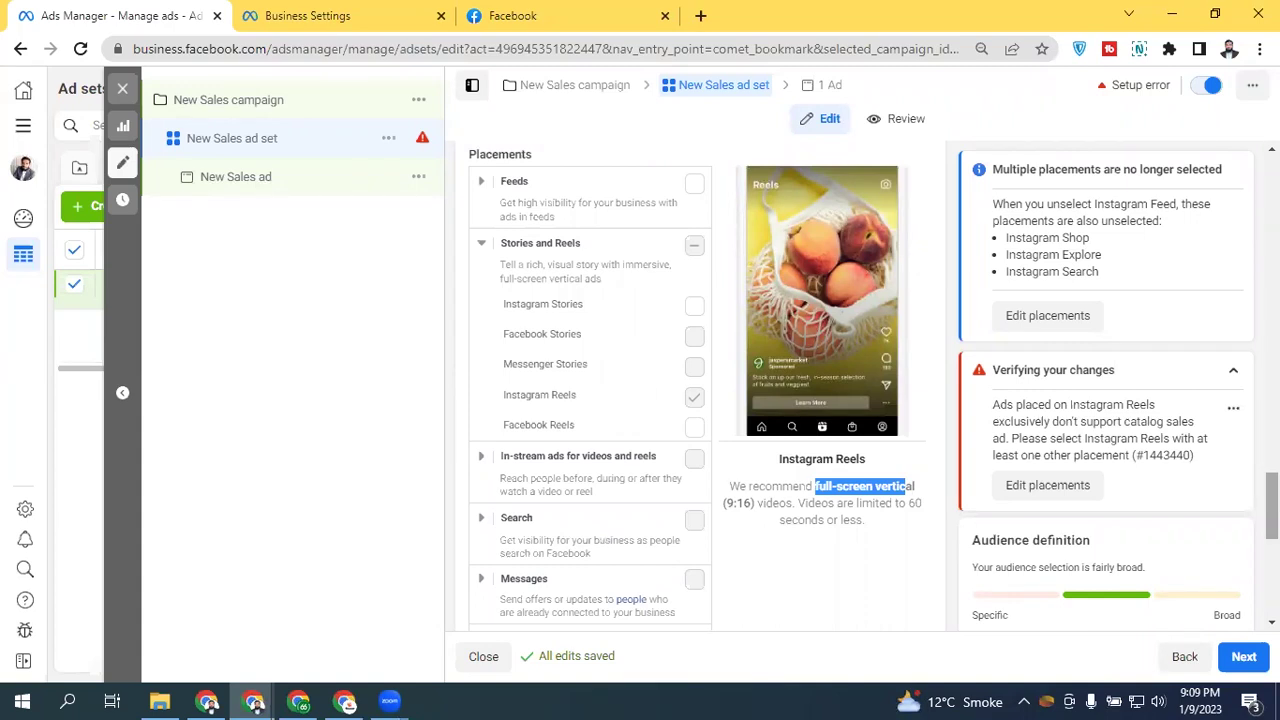
scroll(1134, 600, down, 2)
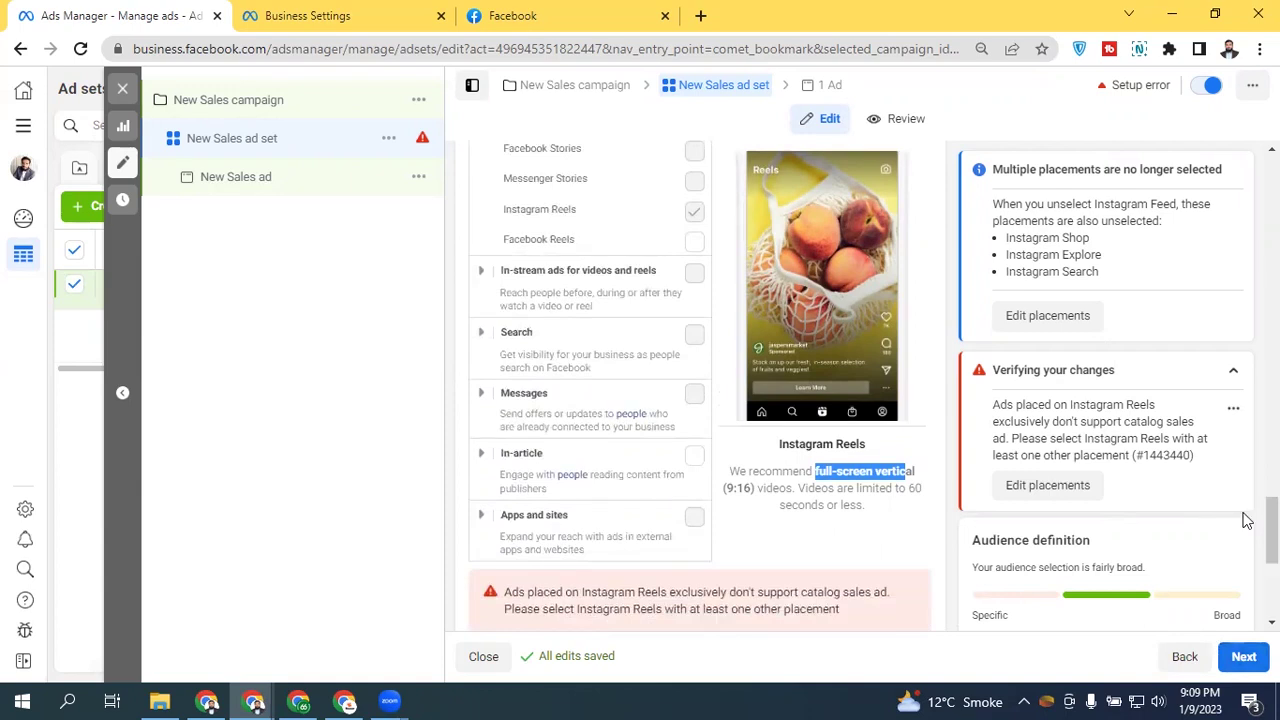
Step: Check the New Sales campaign's details and the Facebook Page and Instagram account set in the New Sales ad's identity
drag(1272, 530, 1272, 165)
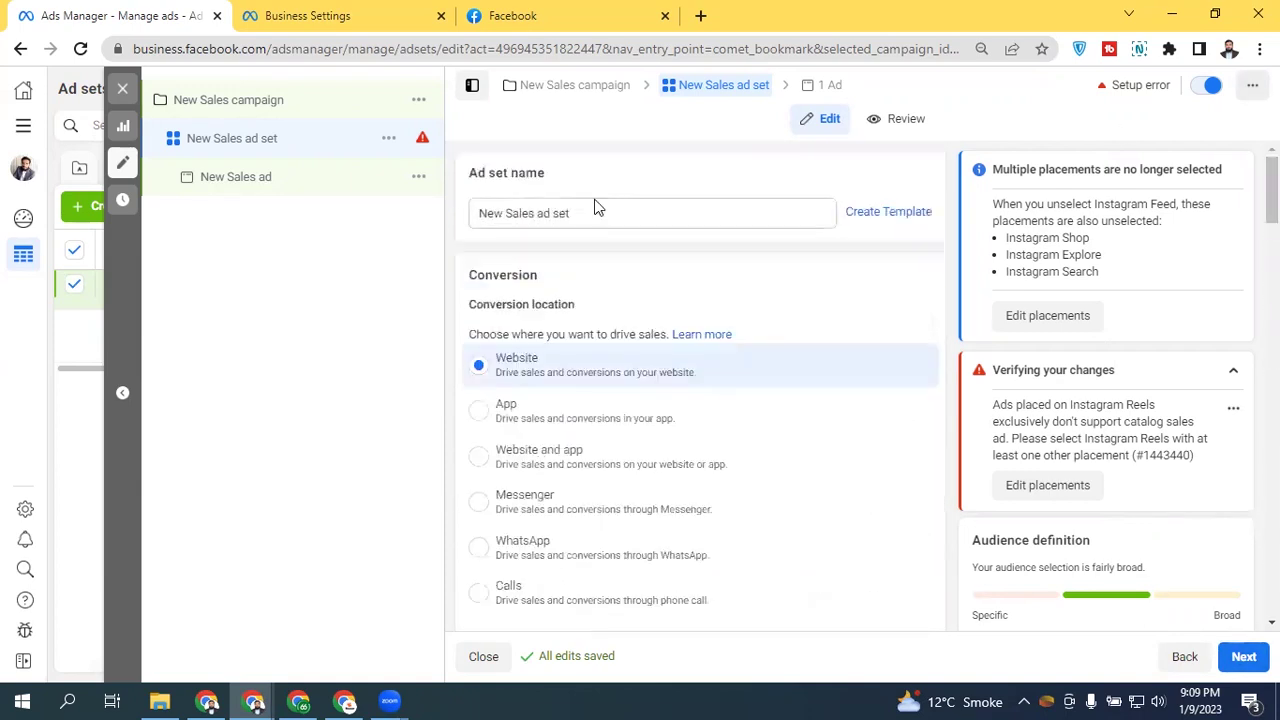
click(257, 100)
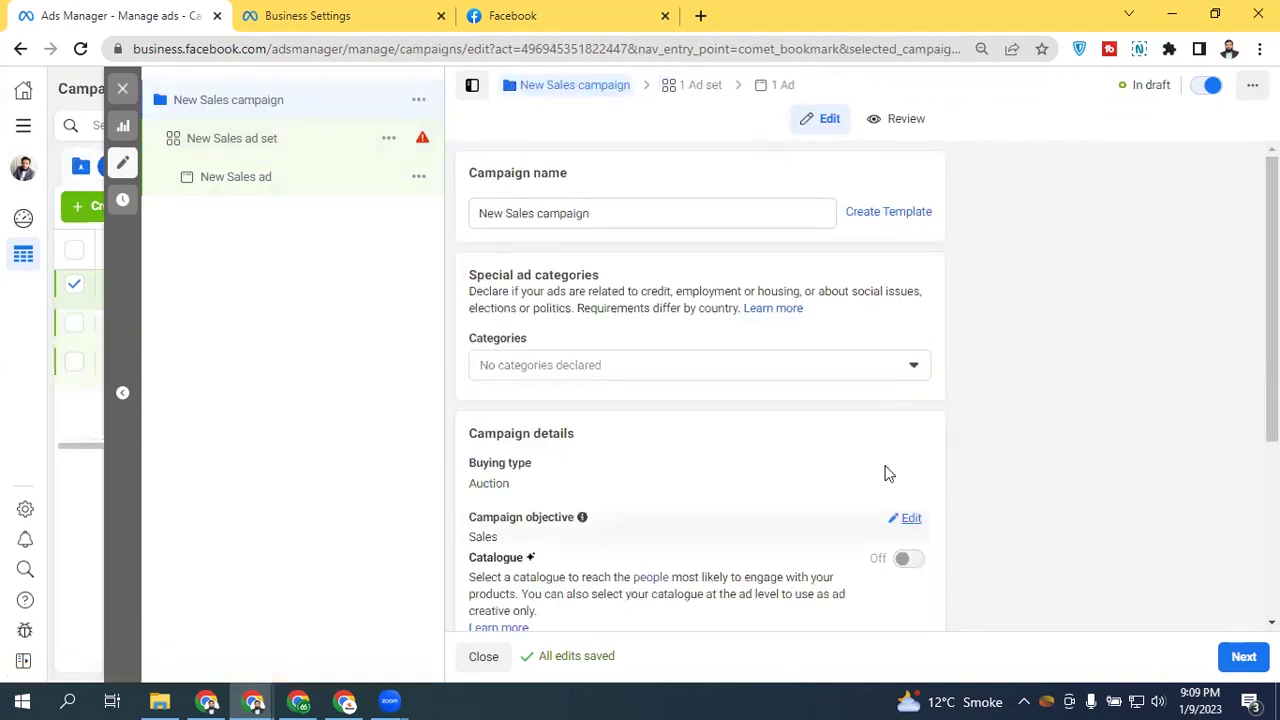
click(226, 138)
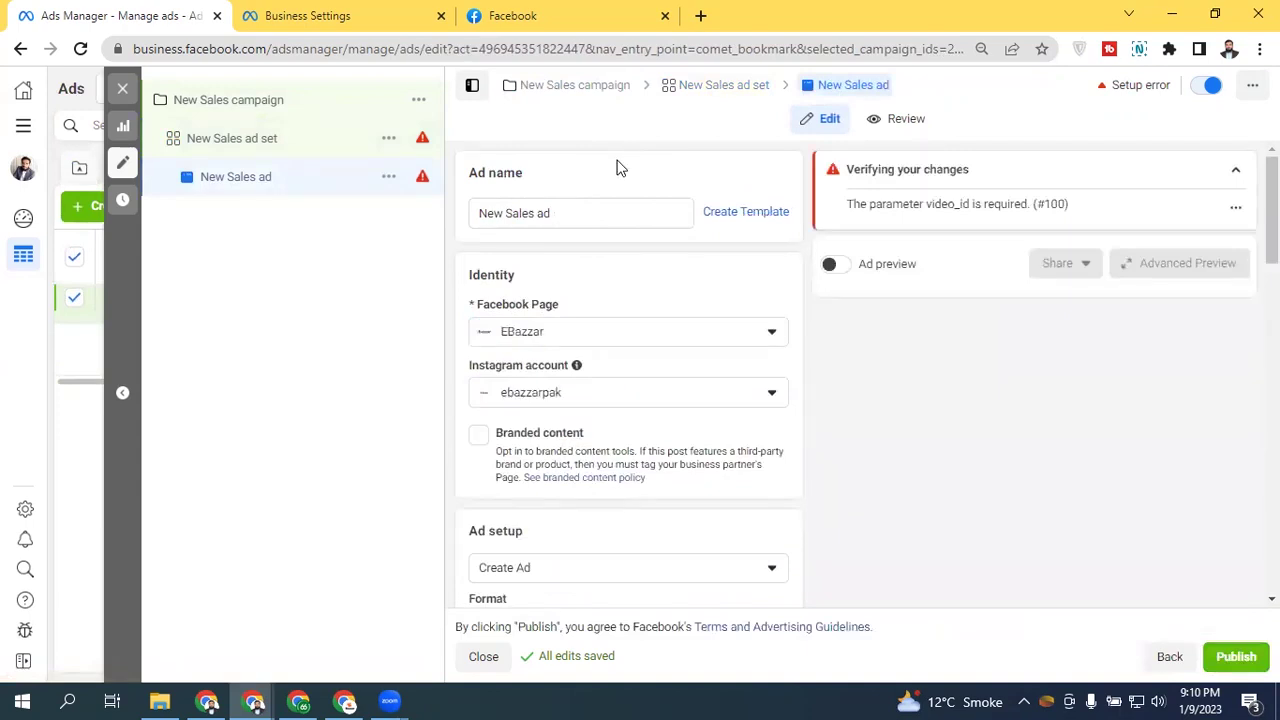
scroll(1230, 210, down, 2)
scroll(628, 380, up, 1)
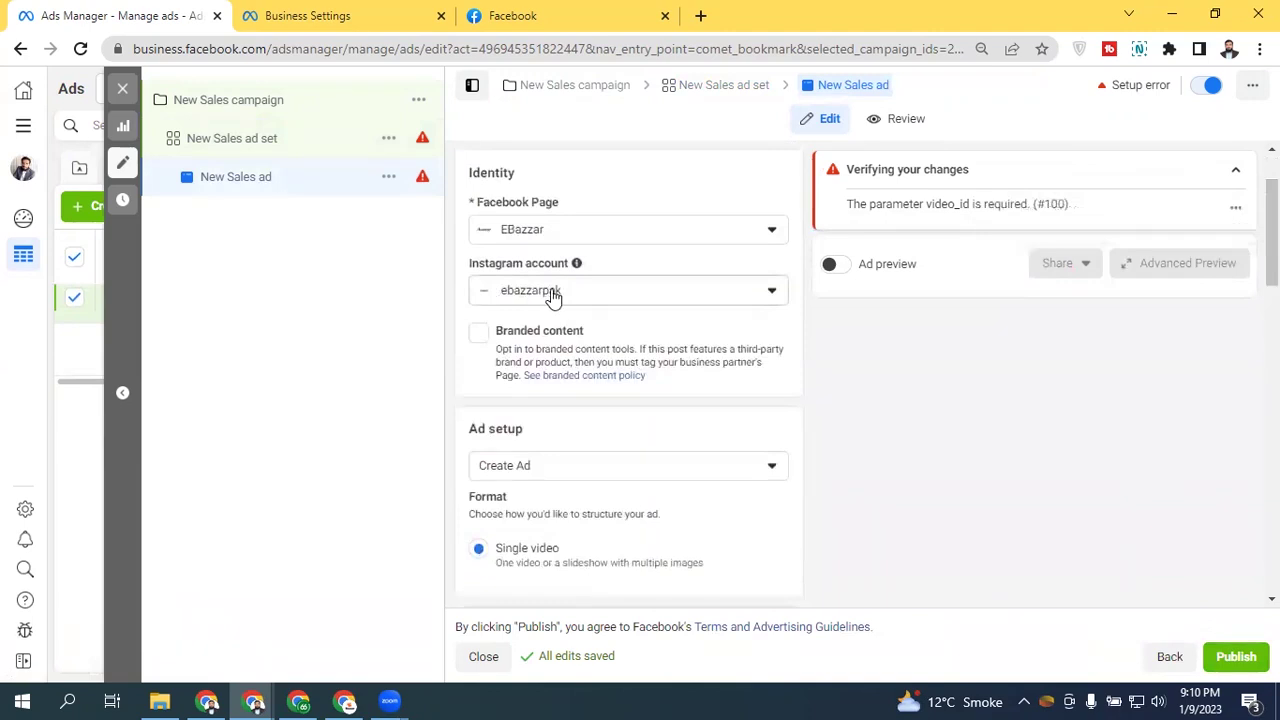
click(553, 292)
click(553, 292)
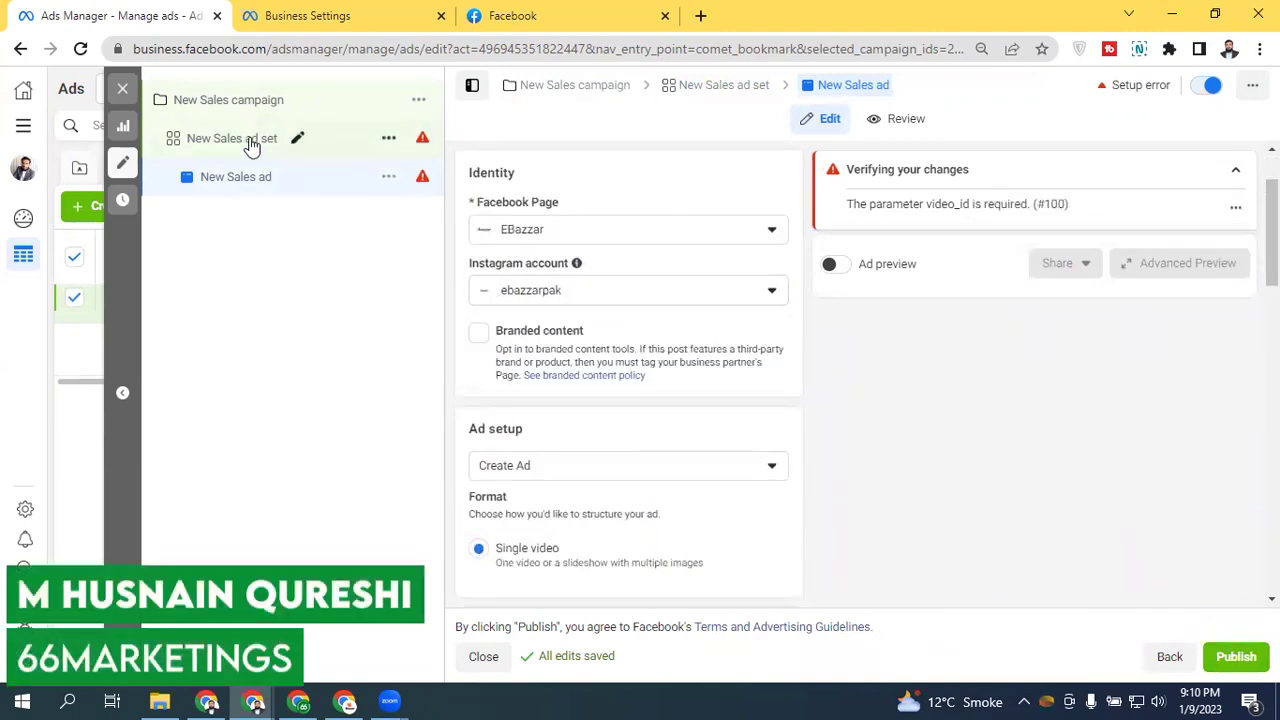
Step: Start adding a video to the New Sales ad and browse the Account, Video URL, Instagram and Page media sources
scroll(577, 372, down, 3)
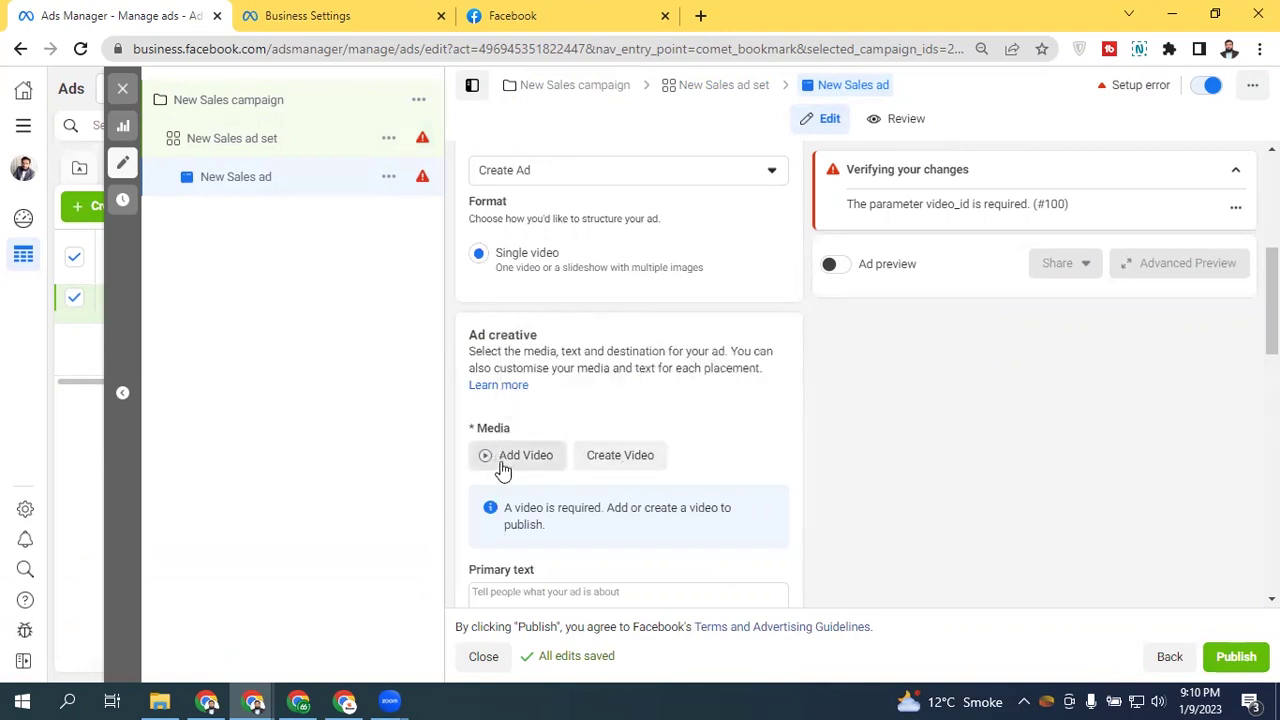
drag(1272, 300, 1272, 337)
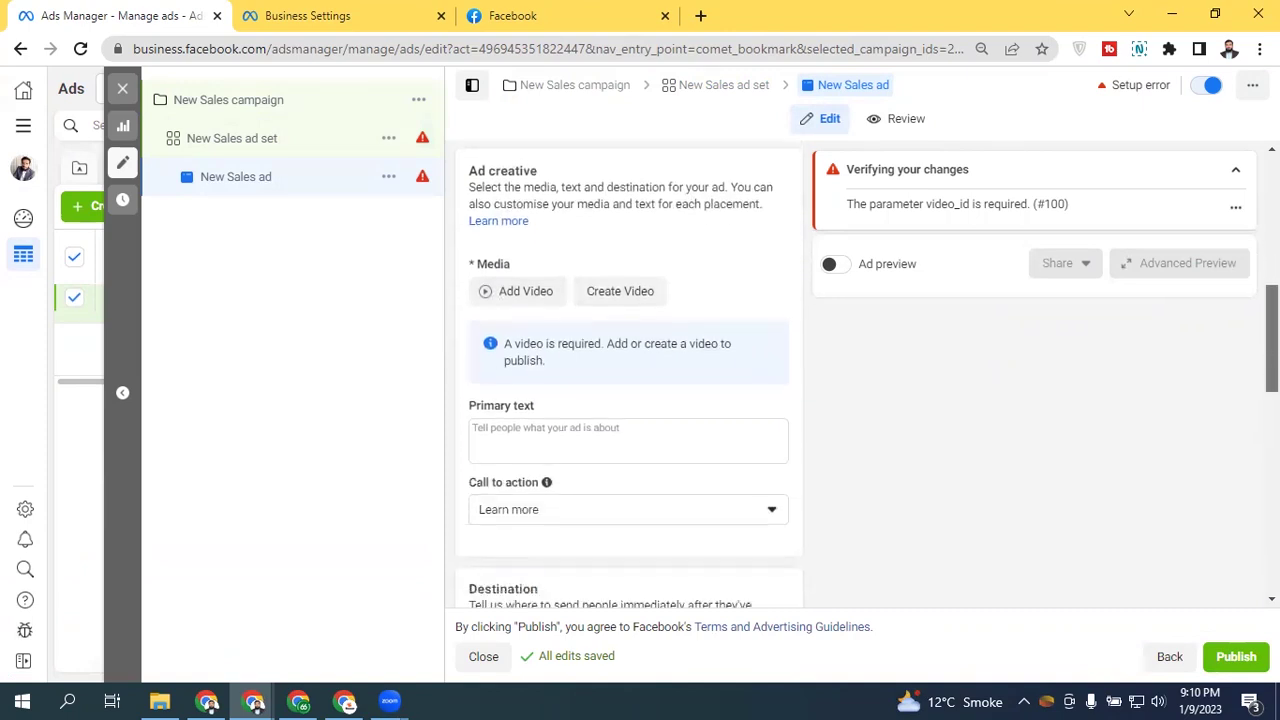
scroll(637, 463, down, 1)
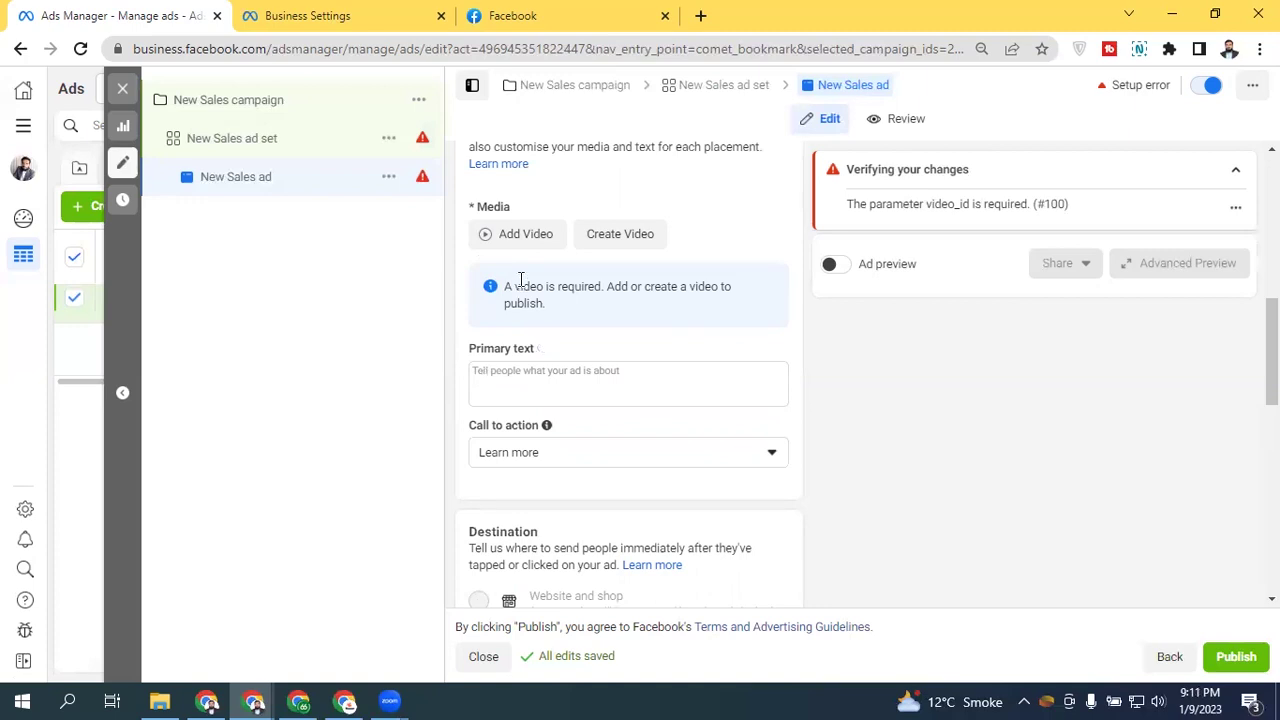
click(522, 236)
click(448, 184)
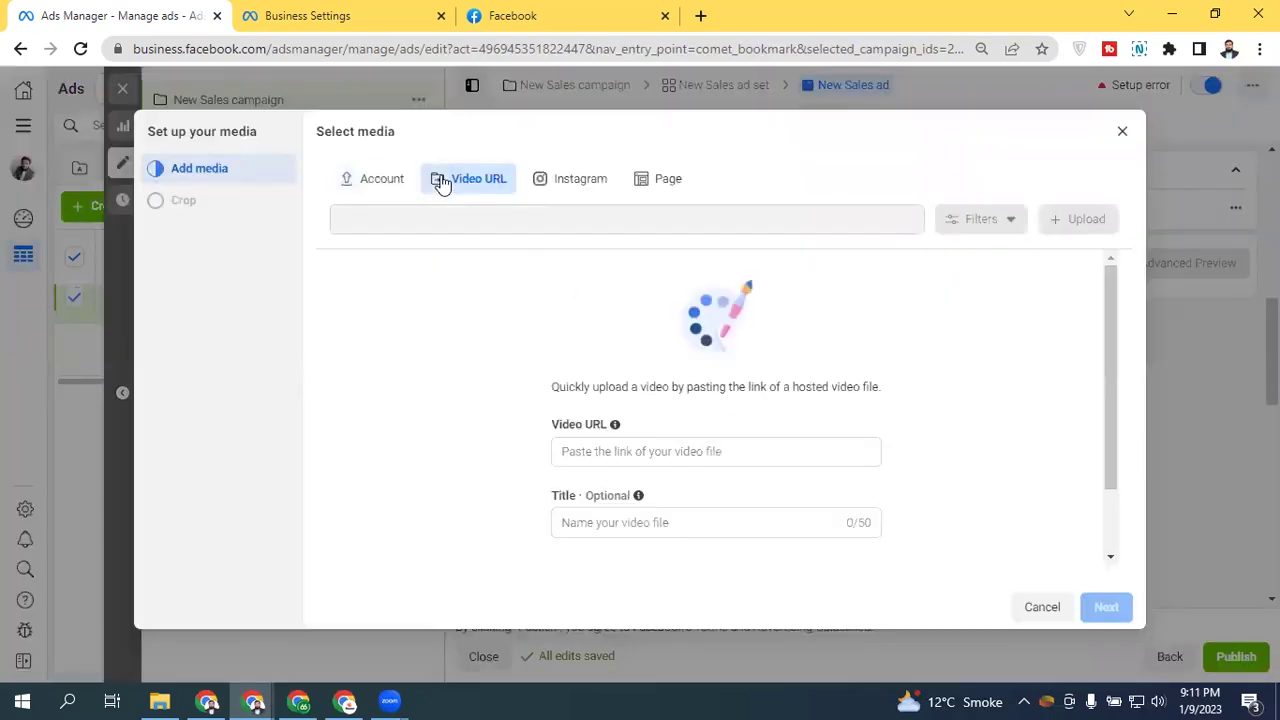
click(392, 184)
click(476, 184)
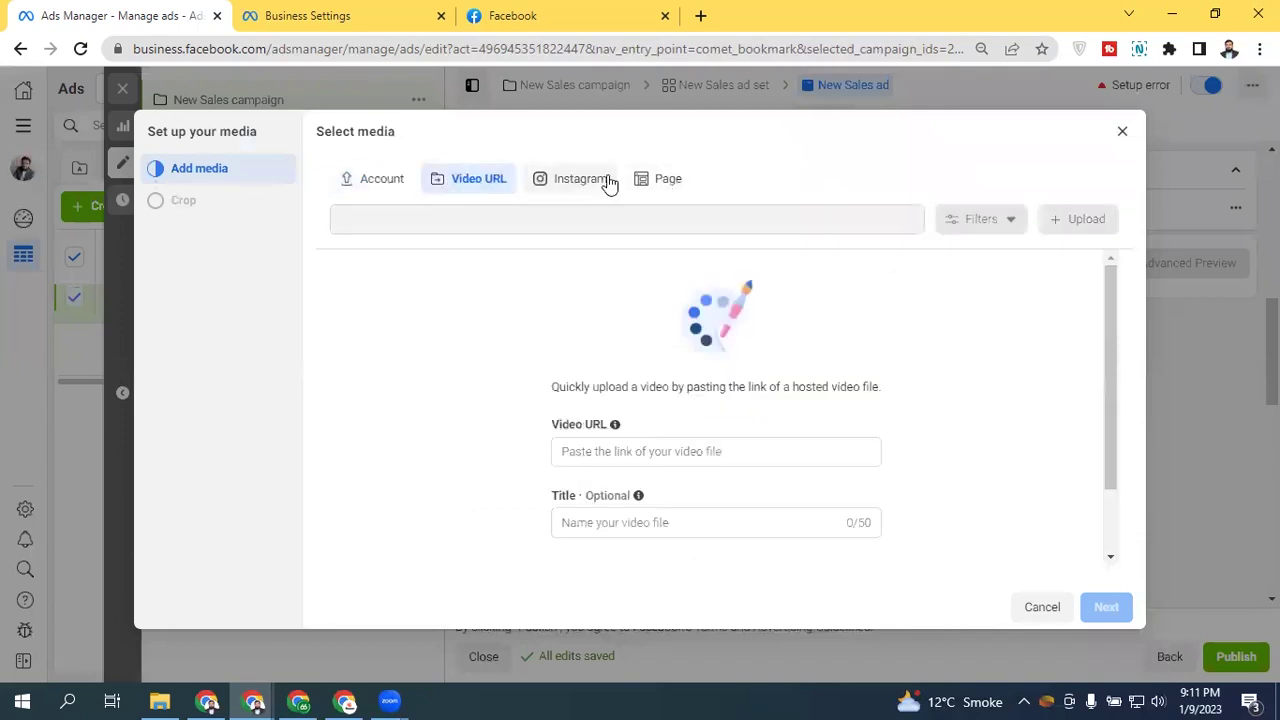
click(680, 181)
click(565, 179)
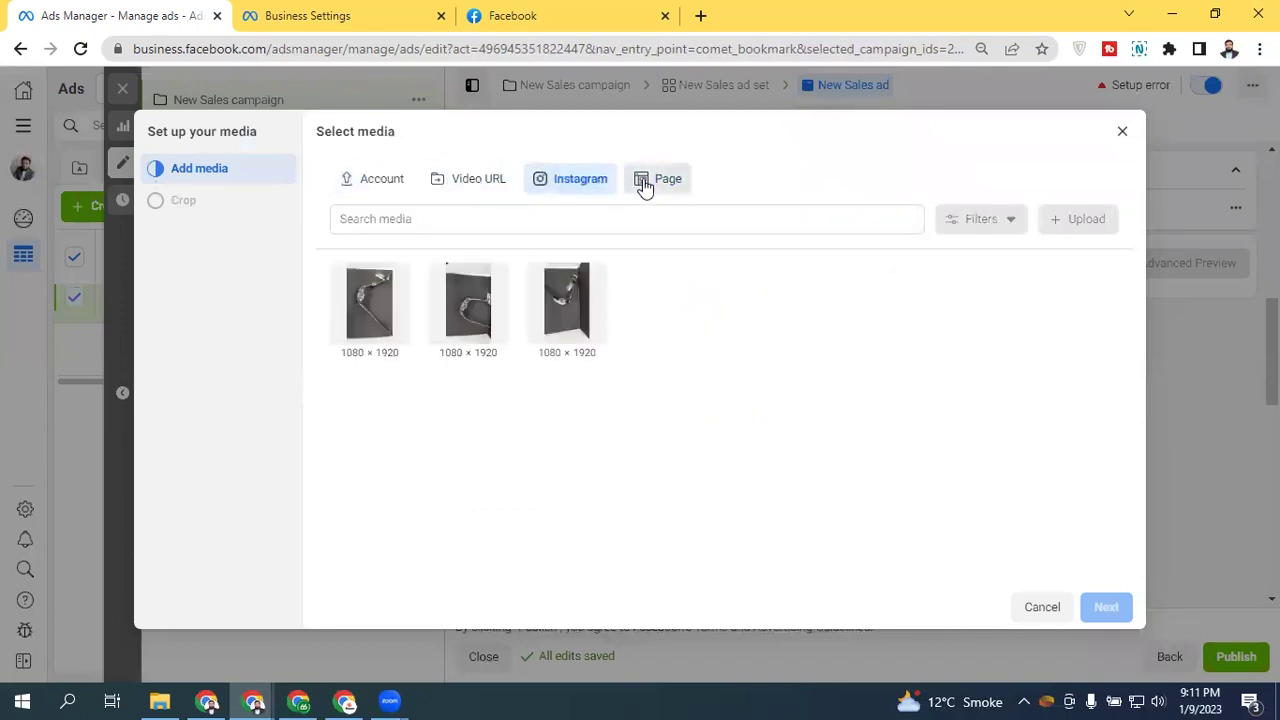
click(645, 184)
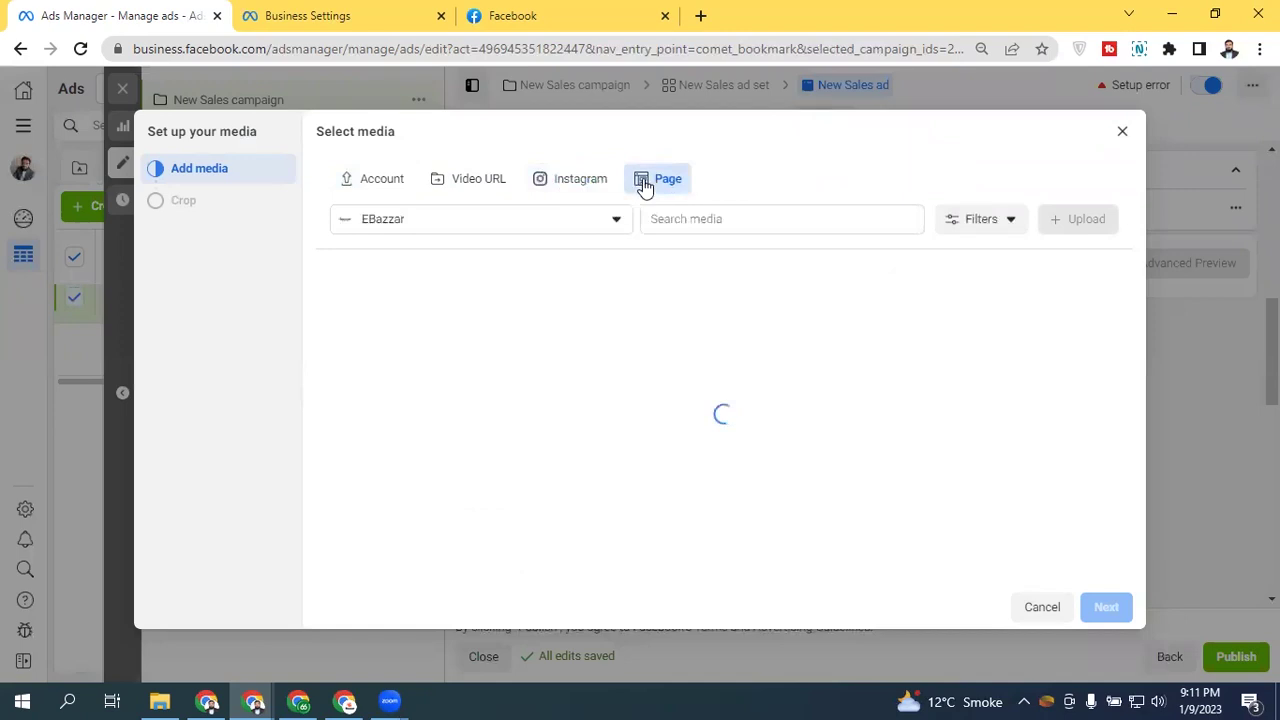
click(578, 180)
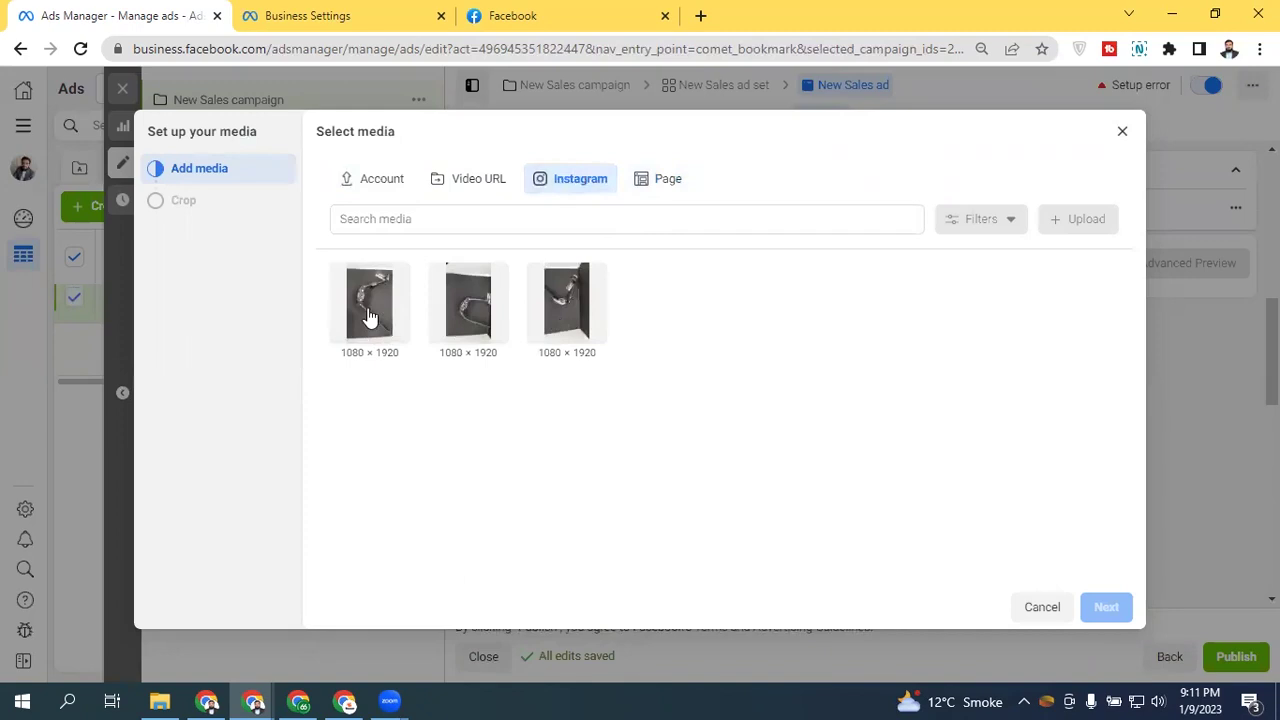
click(478, 184)
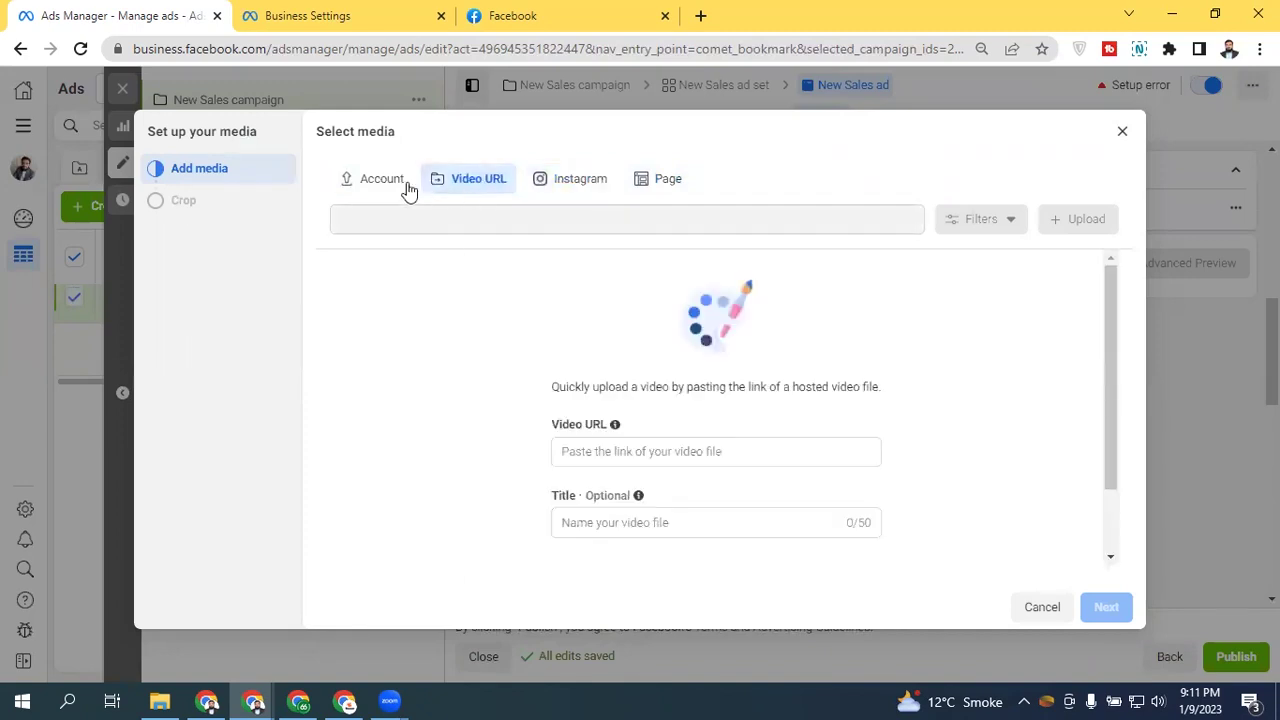
click(380, 186)
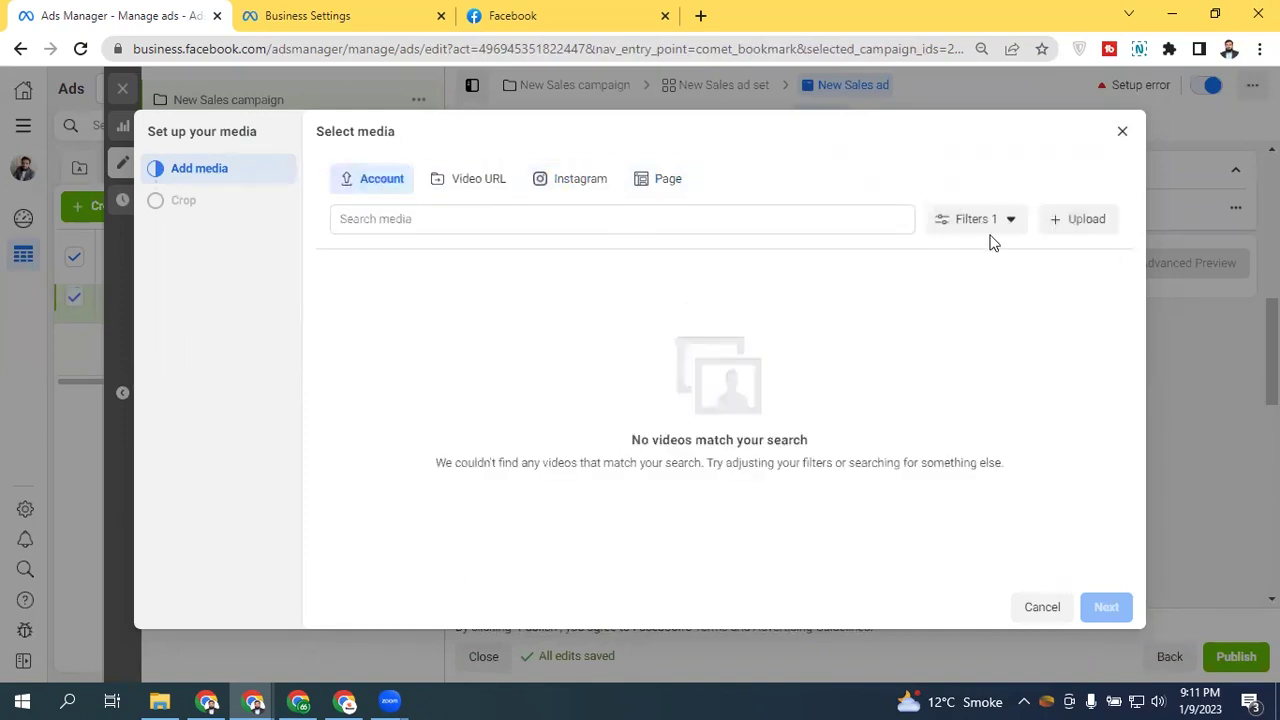
Step: Upload the "Best sports watch for men" video from the ebazzar folder on the Desktop as the ad's media
click(1056, 220)
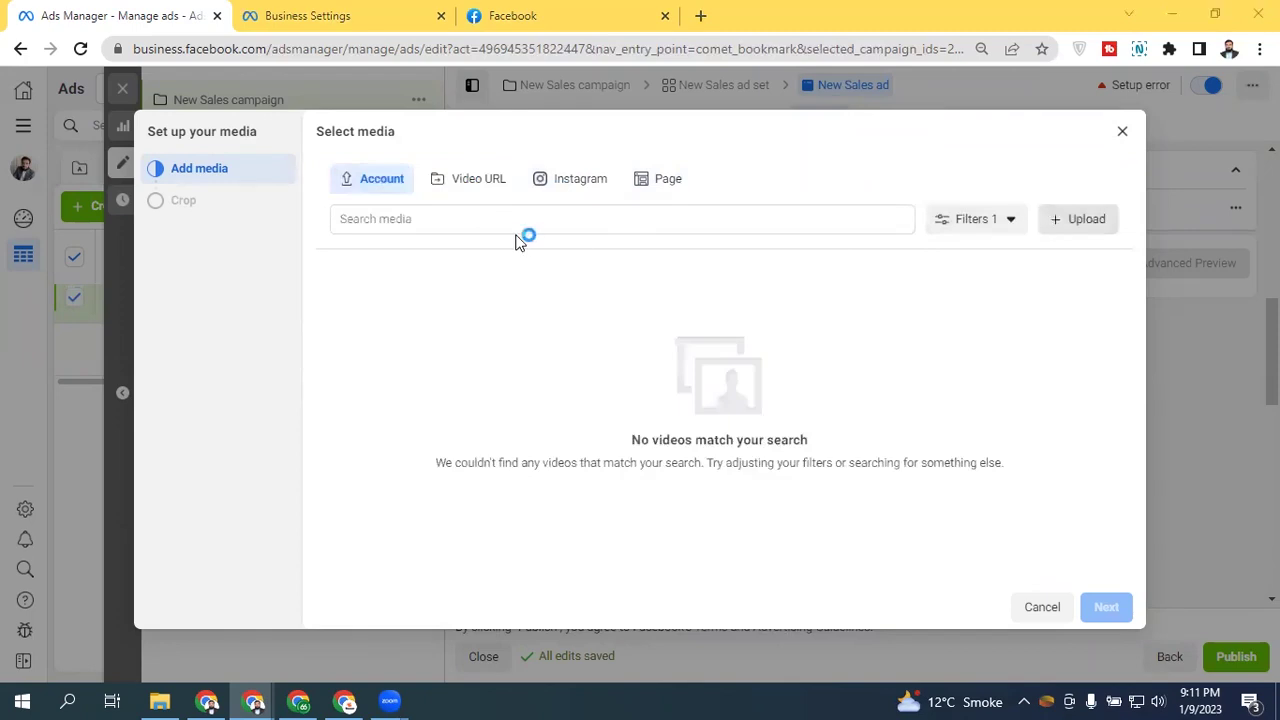
click(418, 314)
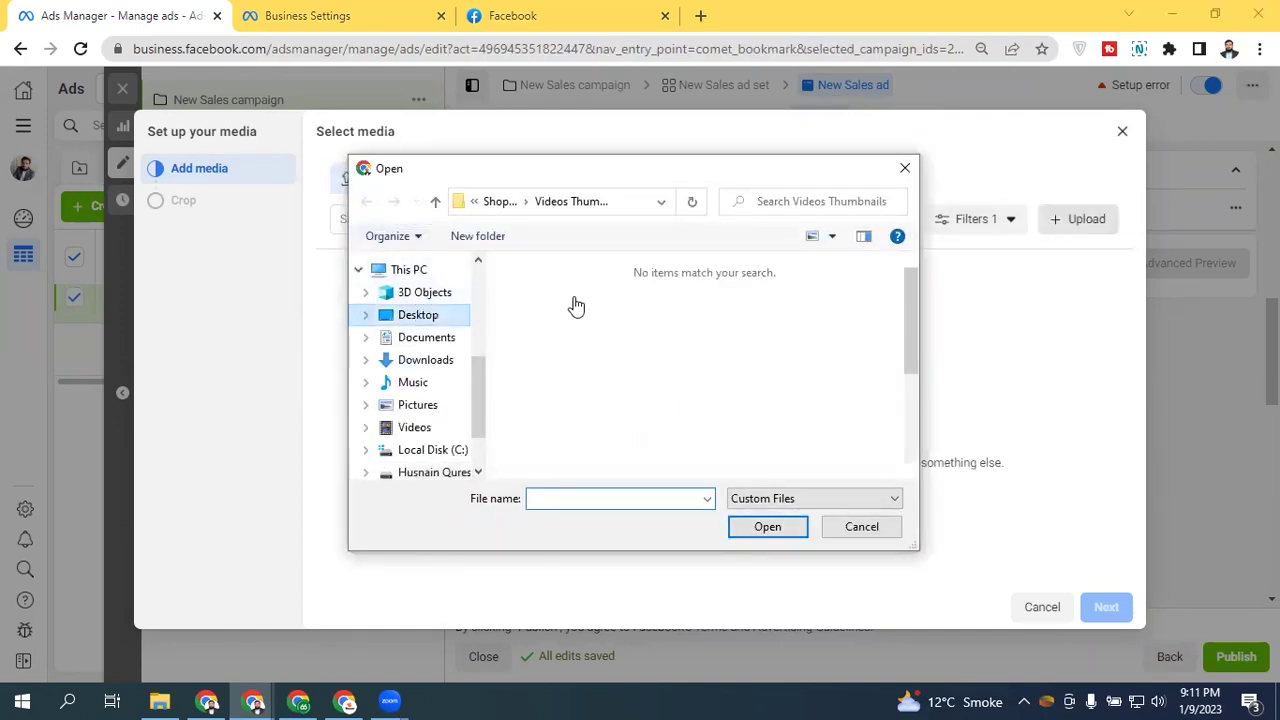
double_click(628, 318)
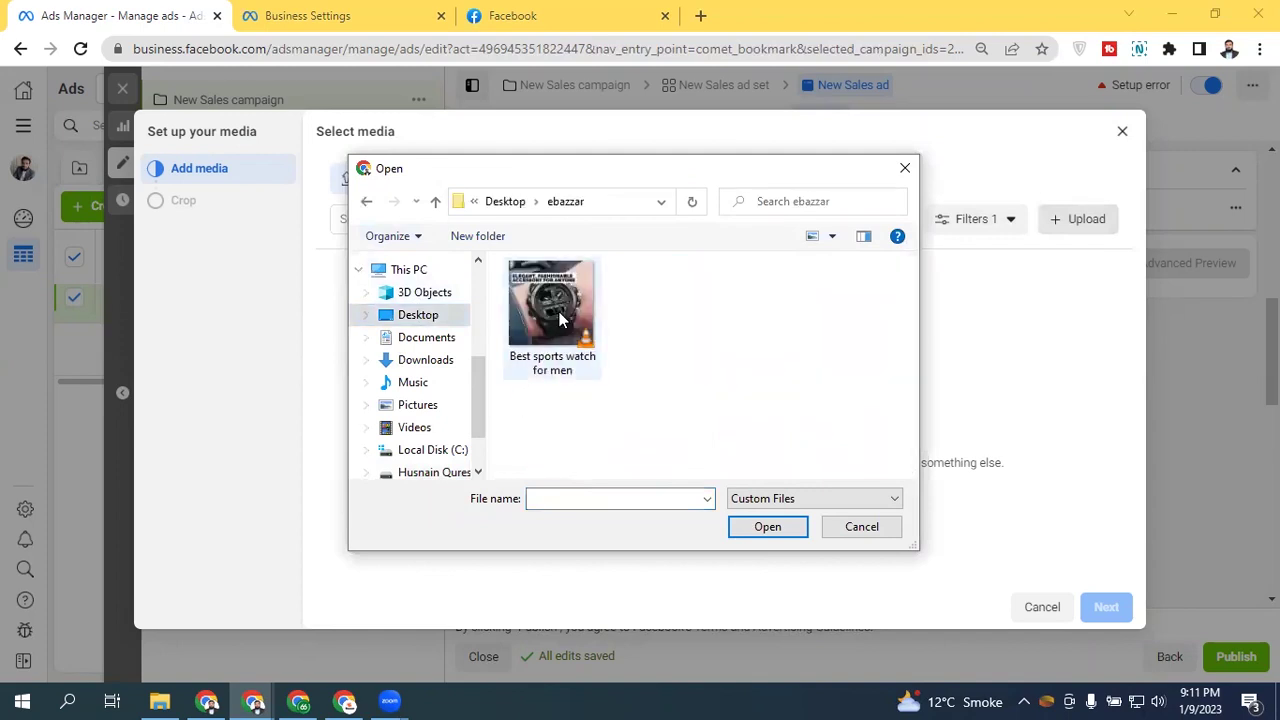
click(594, 325)
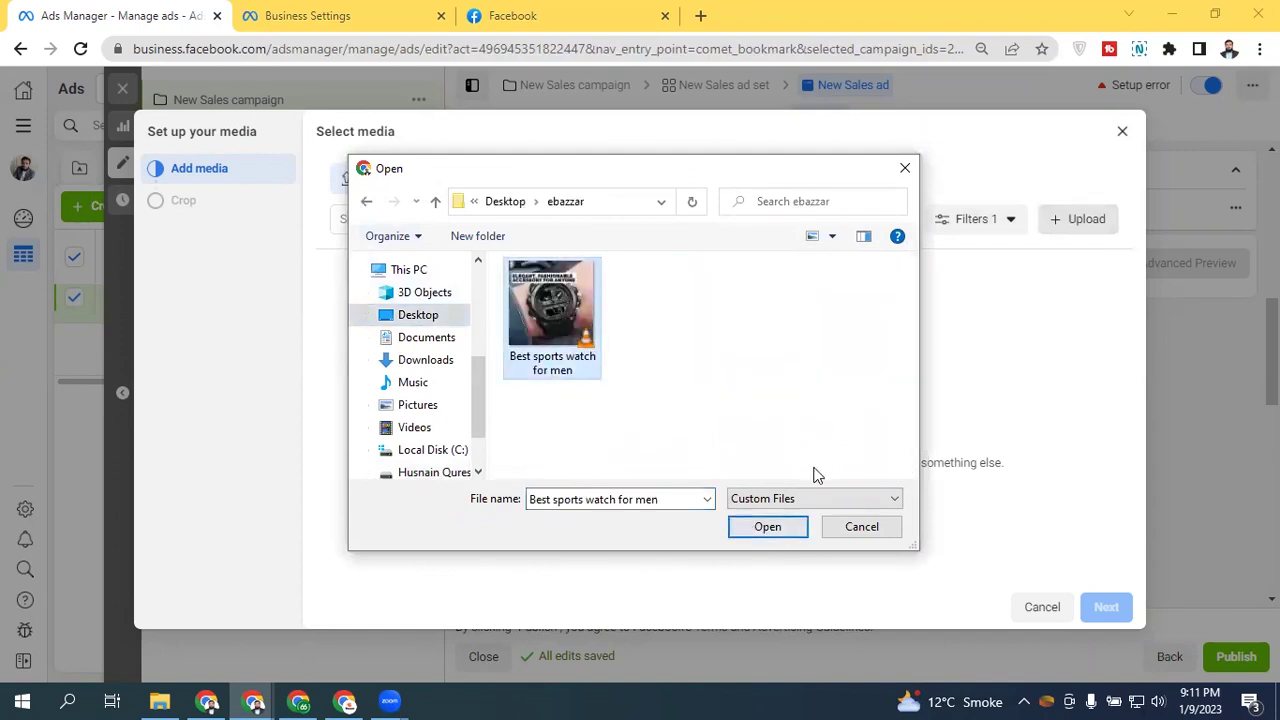
click(787, 530)
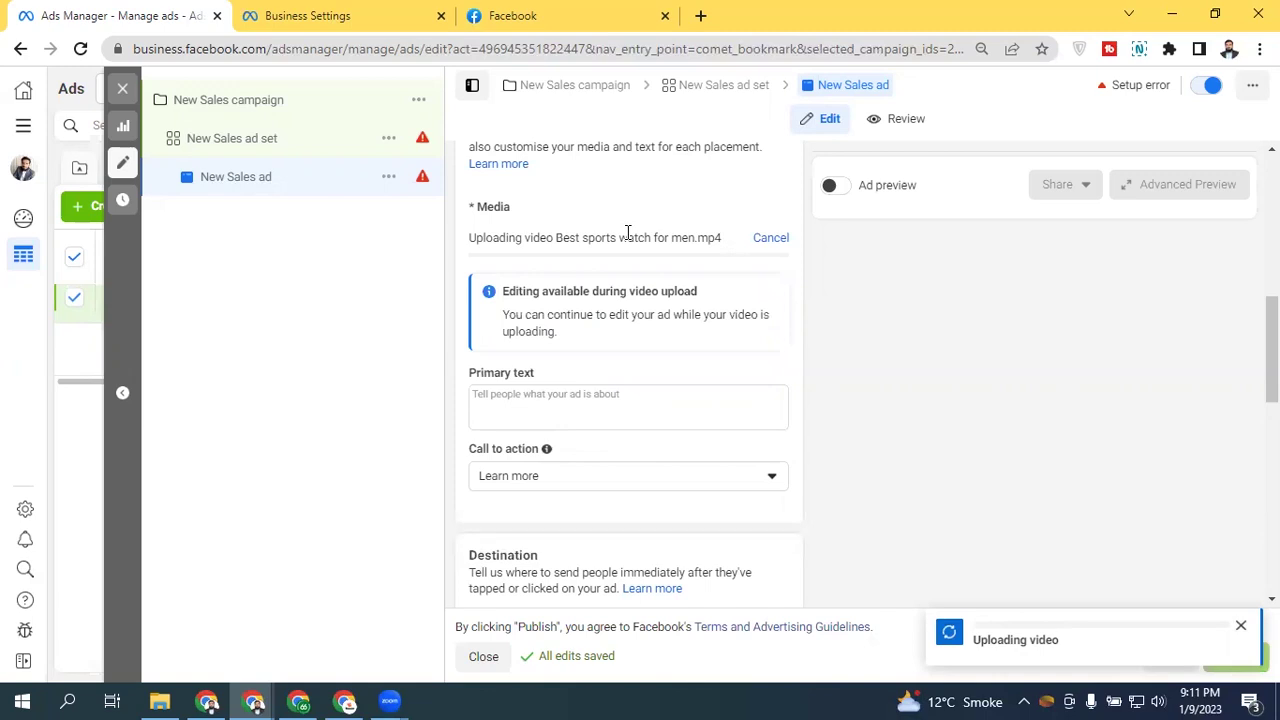
Step: Enter "Amazing Sport Watch! Wow!!" as the New Sales ad's primary text while the video uploads
click(566, 398)
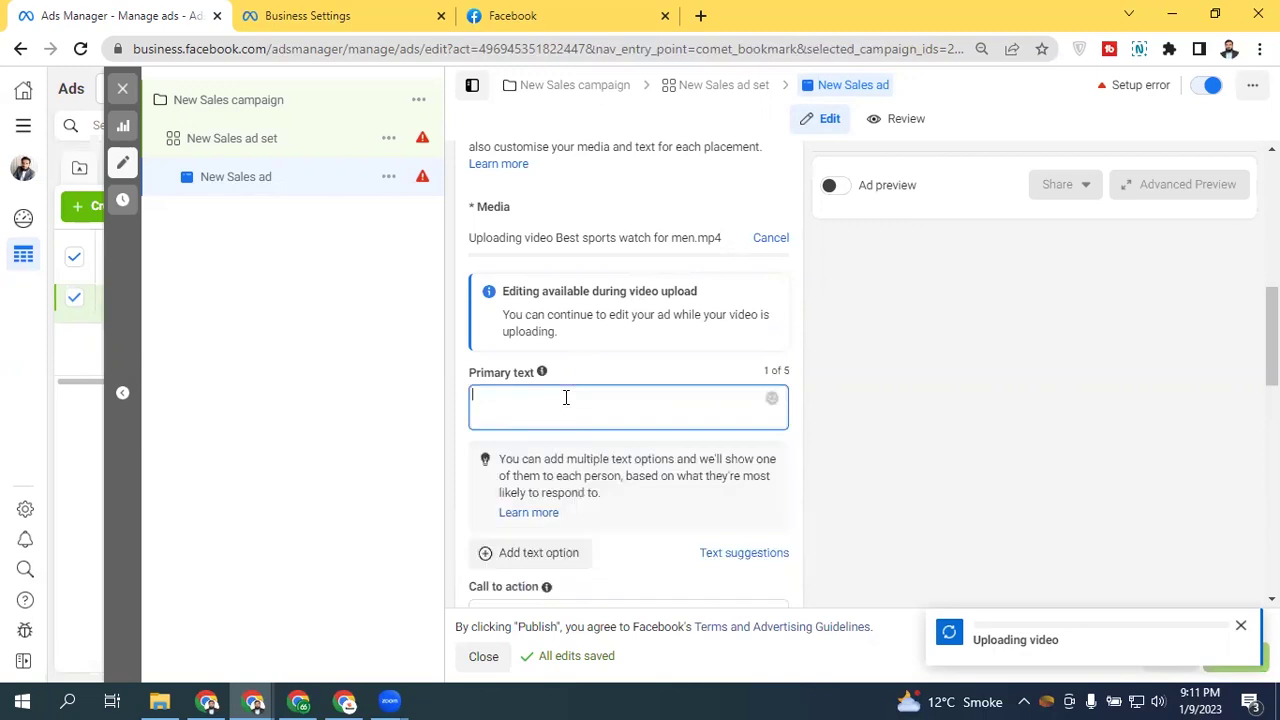
mouse_move(542, 374)
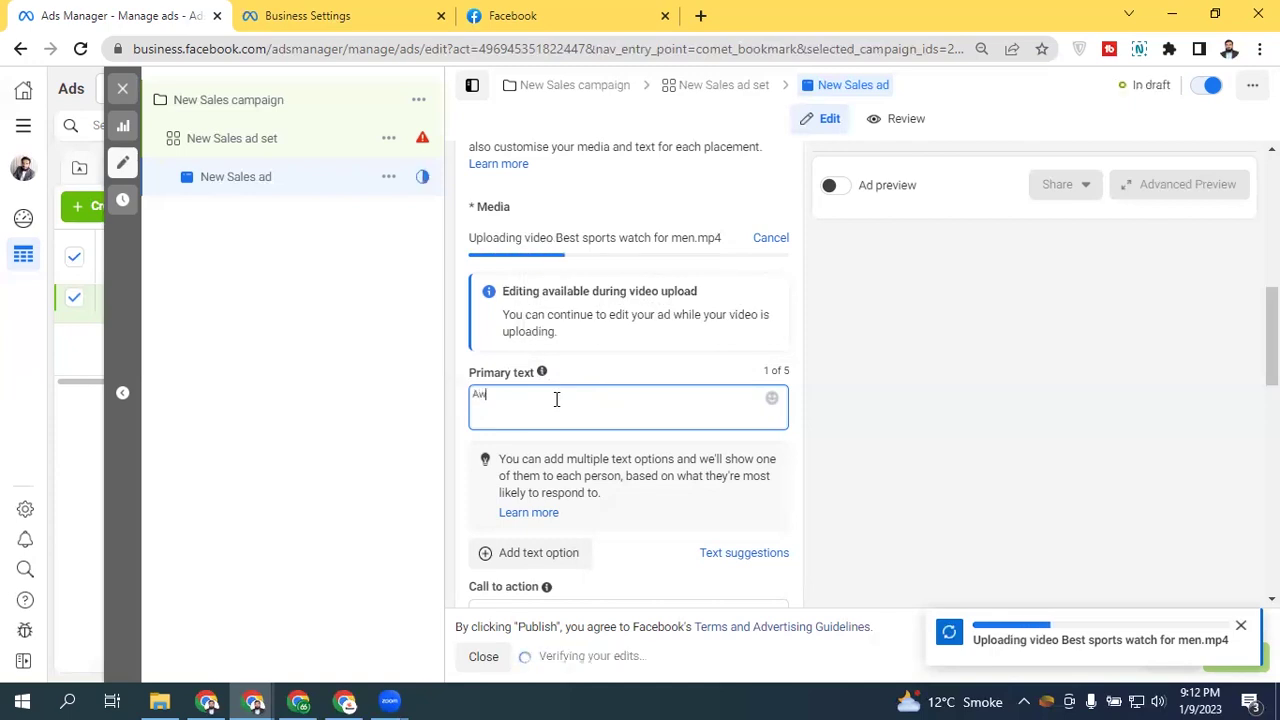
text(Sport Wa)
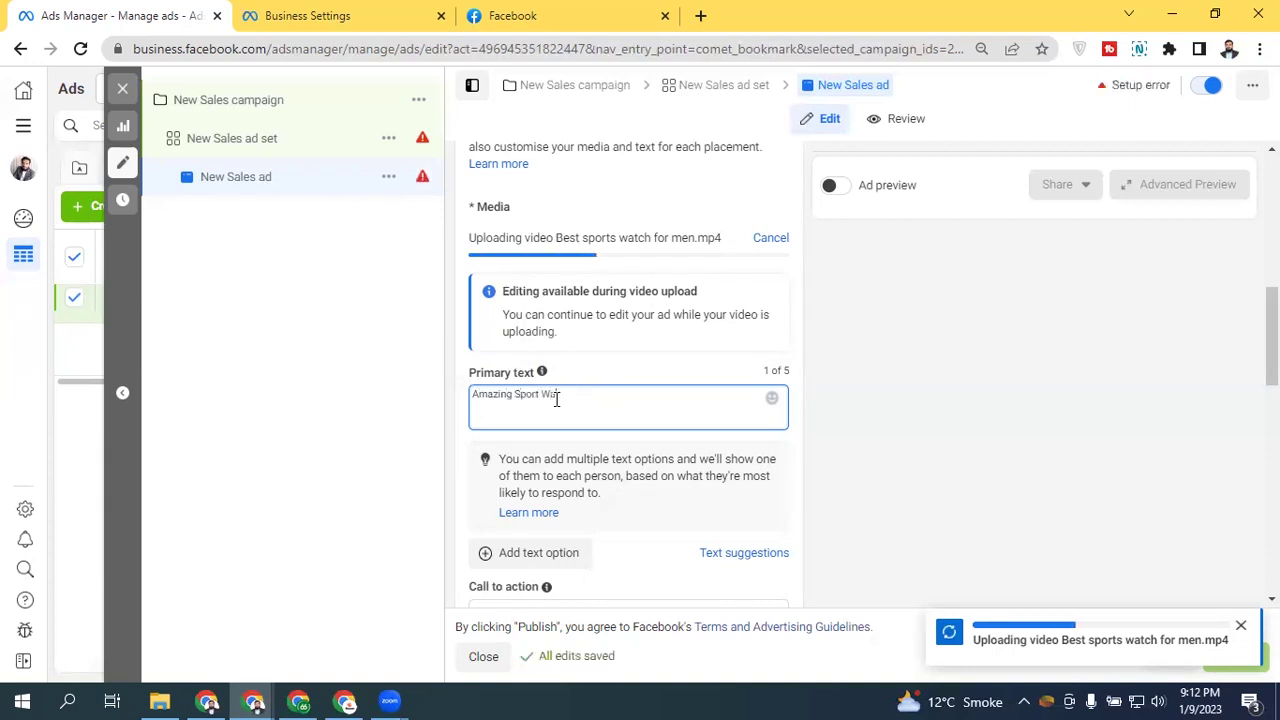
text(tch! W)
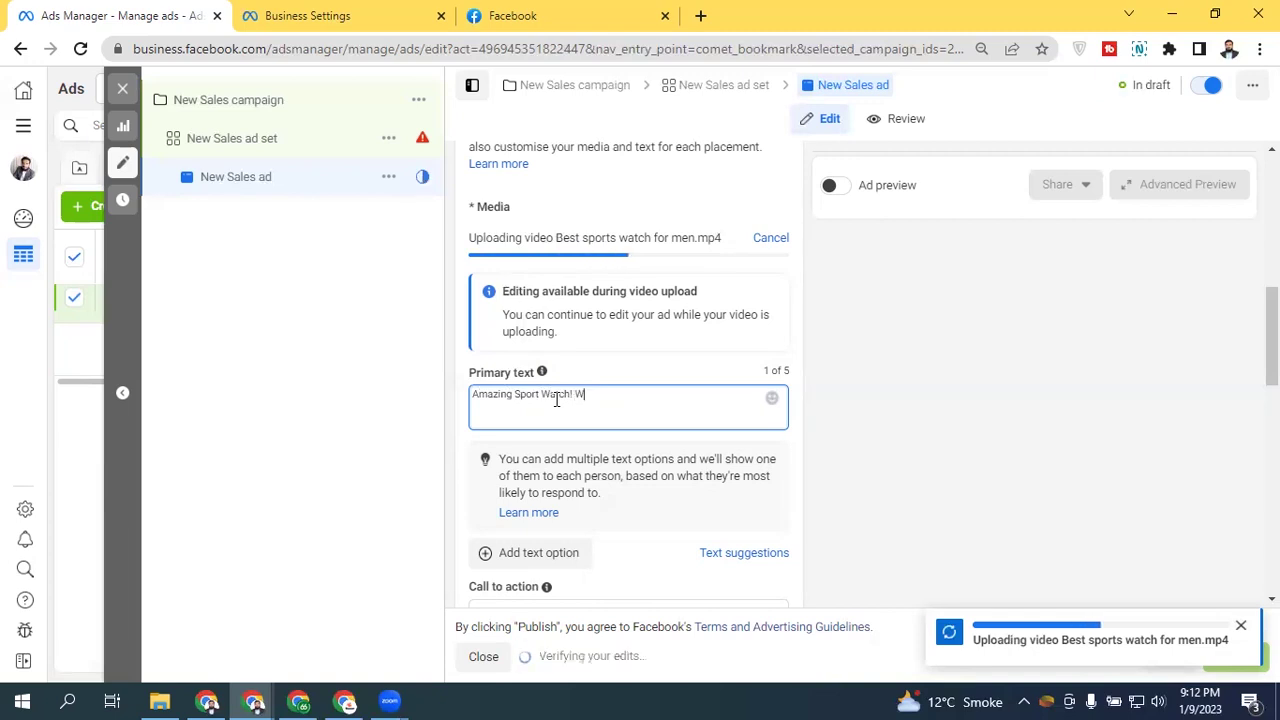
text(ow!!)
click(611, 370)
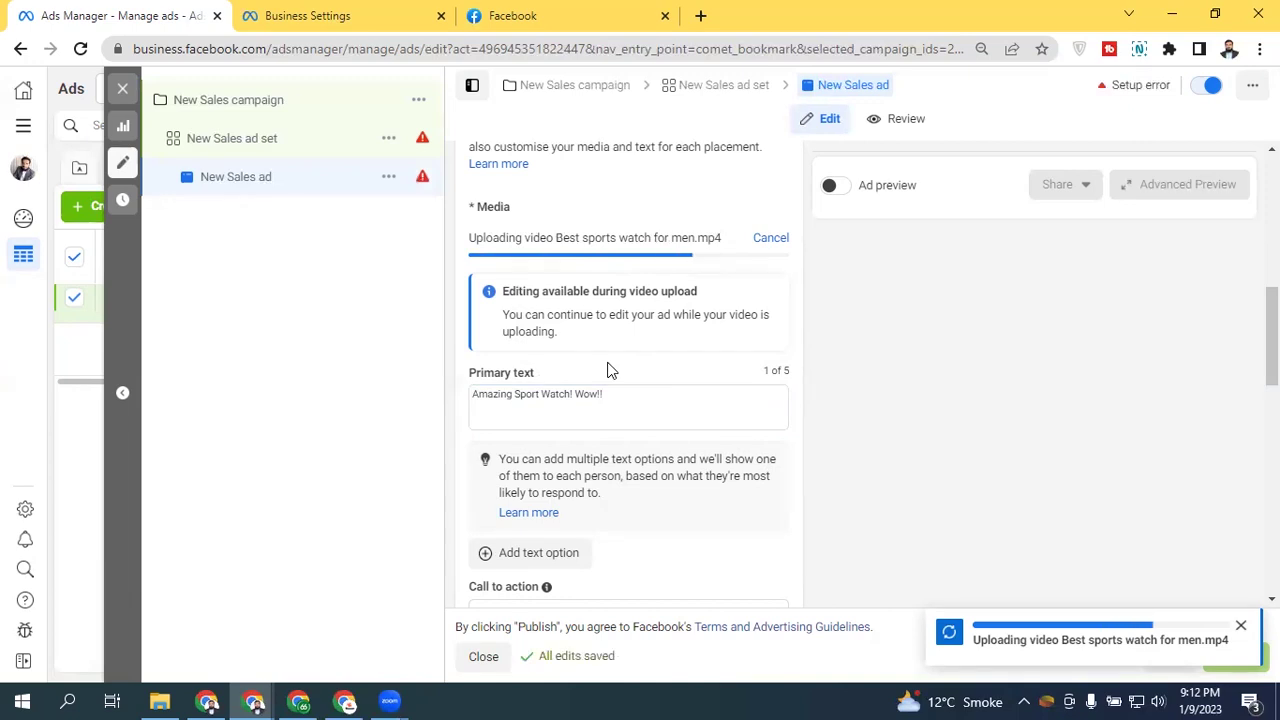
Step: Review the ad's call to action, destination, languages and tracking settings, and check the media upload's progress
scroll(740, 413, down, 3)
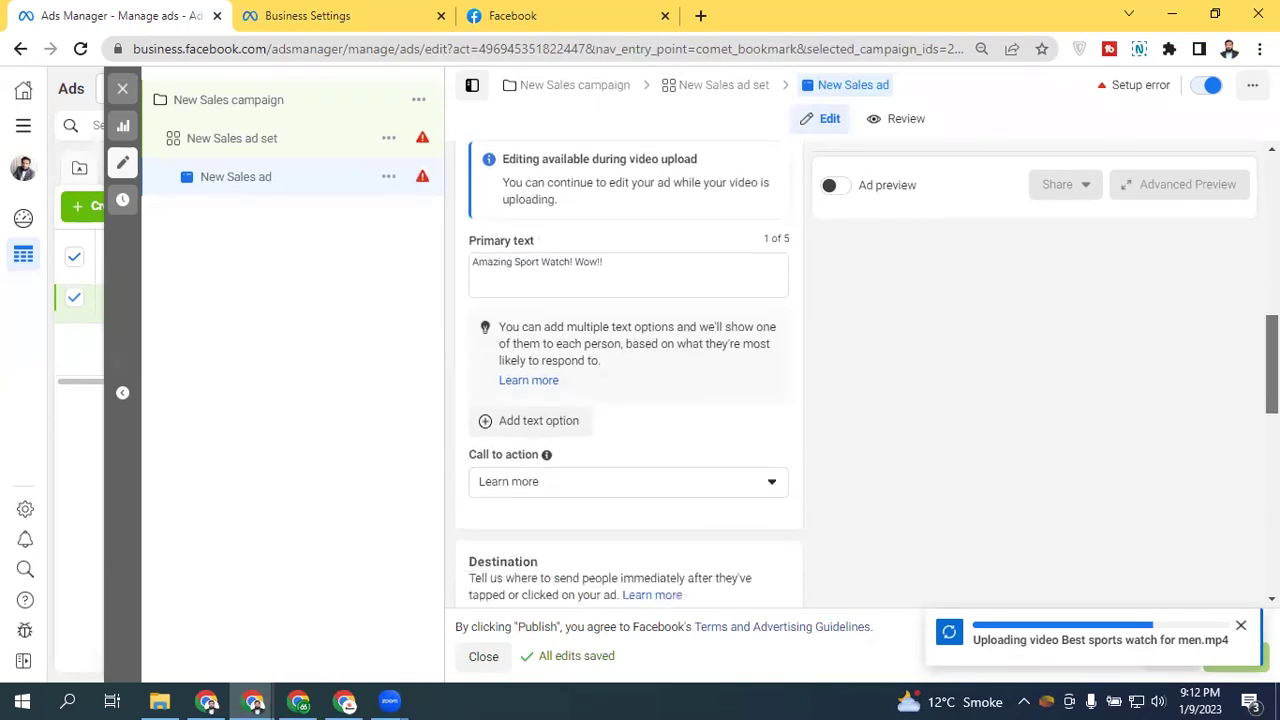
click(596, 476)
click(596, 476)
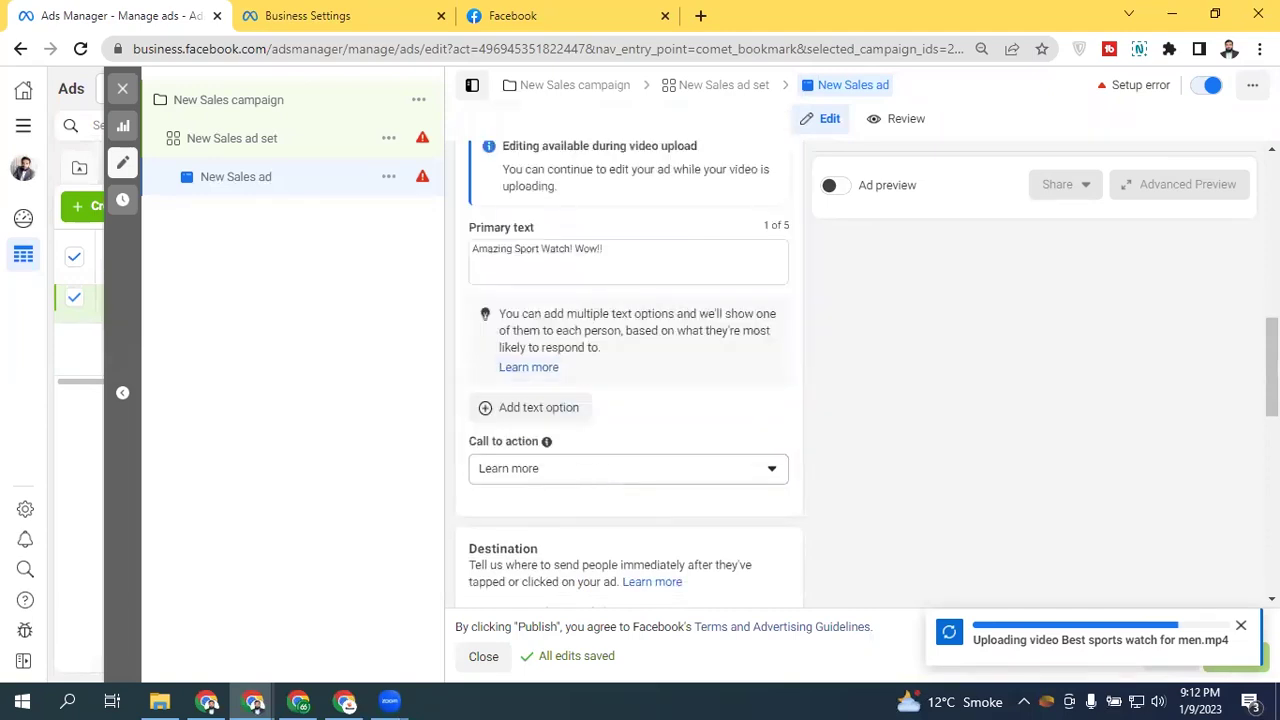
scroll(596, 476, down, 5)
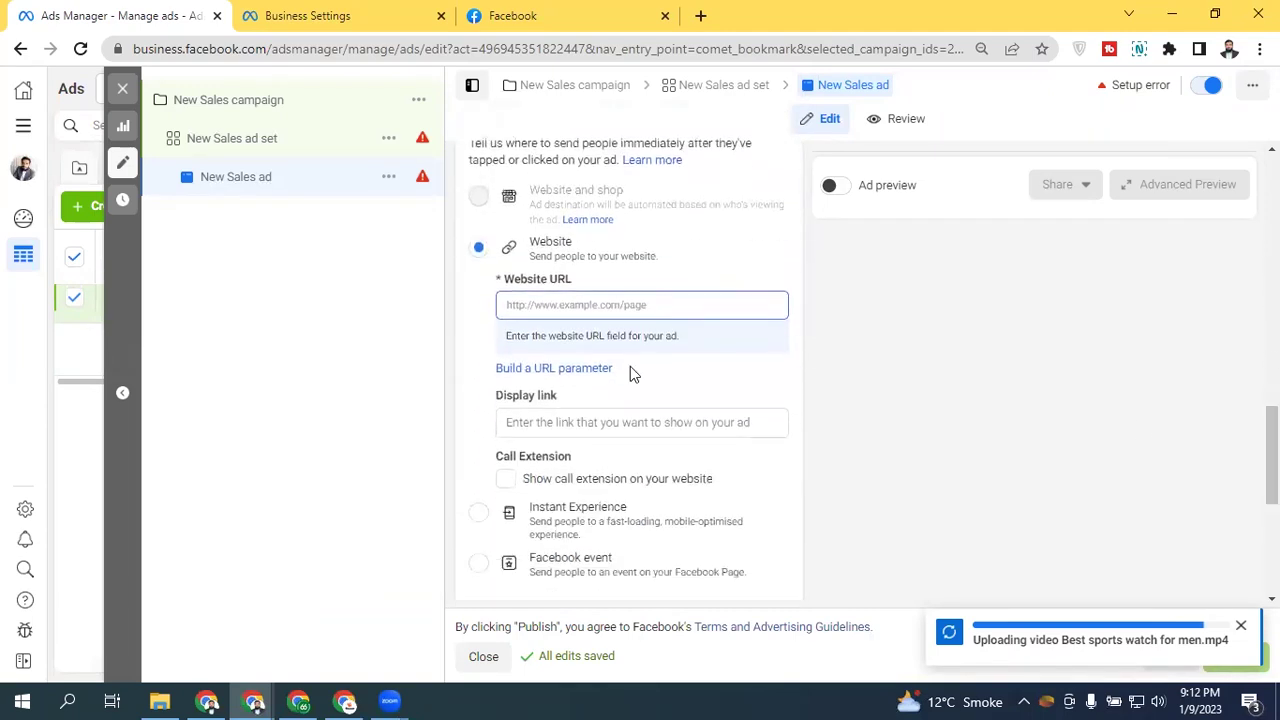
drag(1272, 447, 1272, 479)
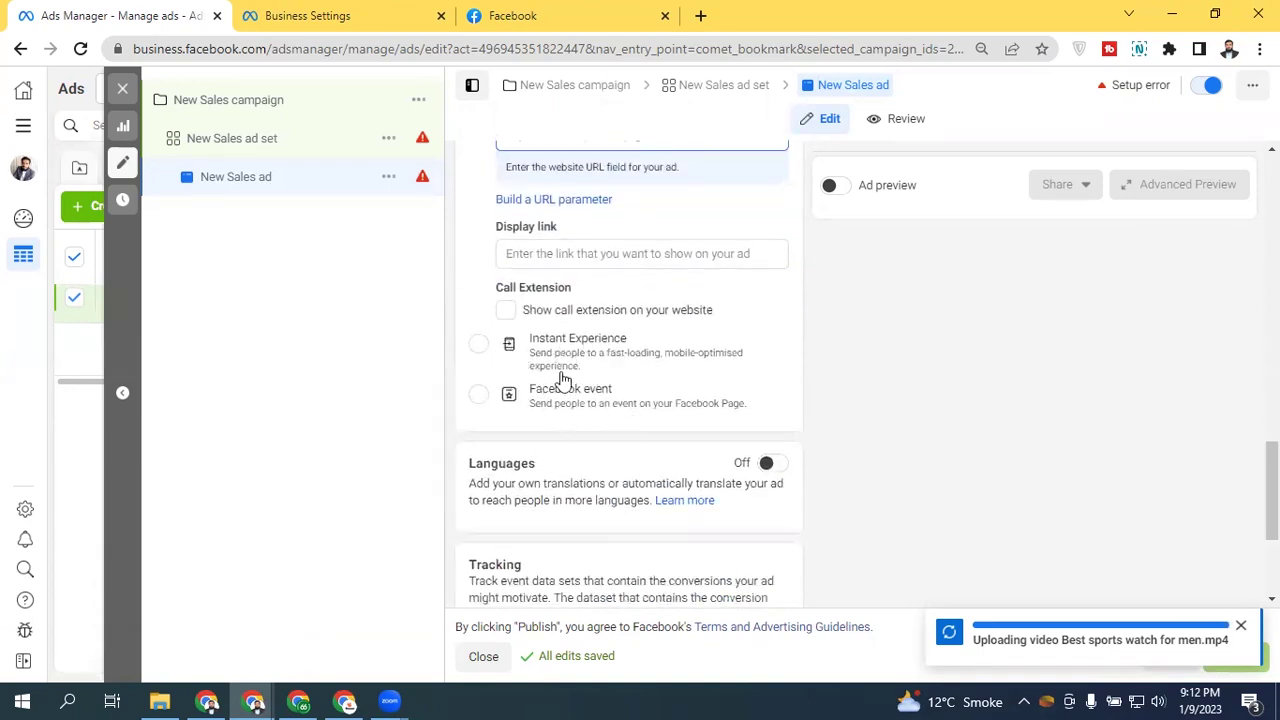
drag(1272, 490, 1272, 436)
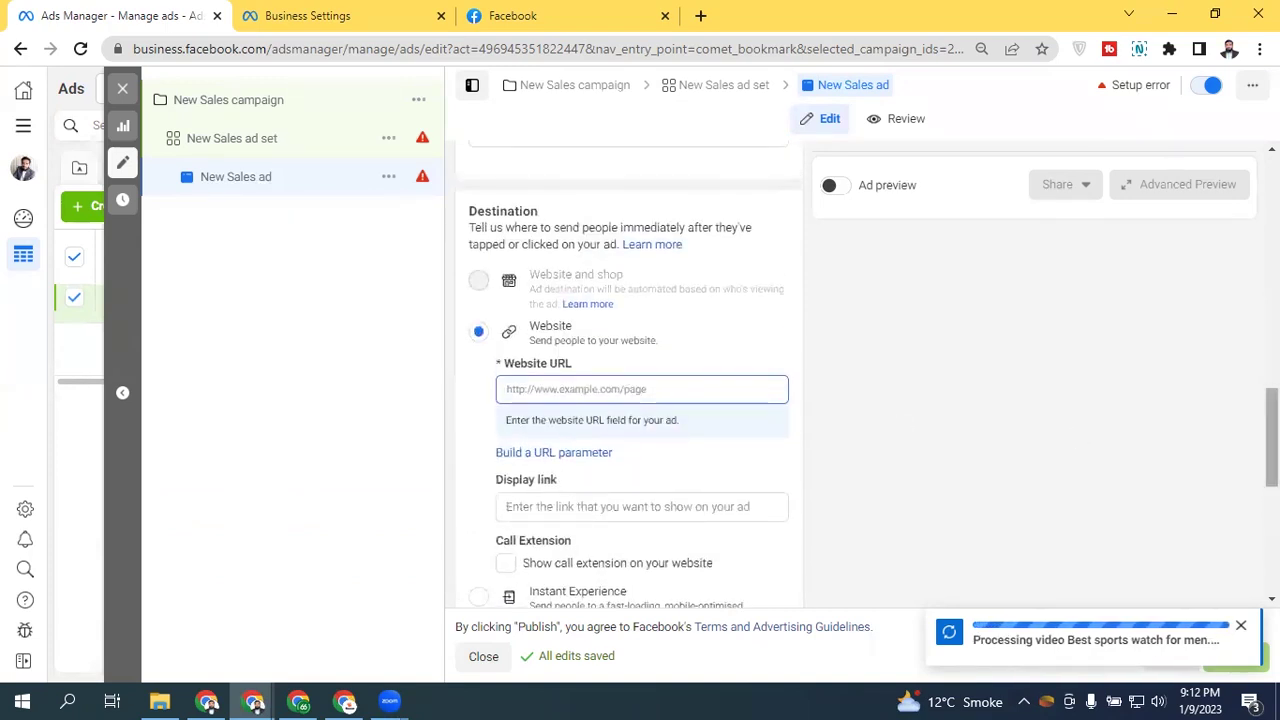
scroll(620, 385, up, 1)
scroll(620, 385, up, 4)
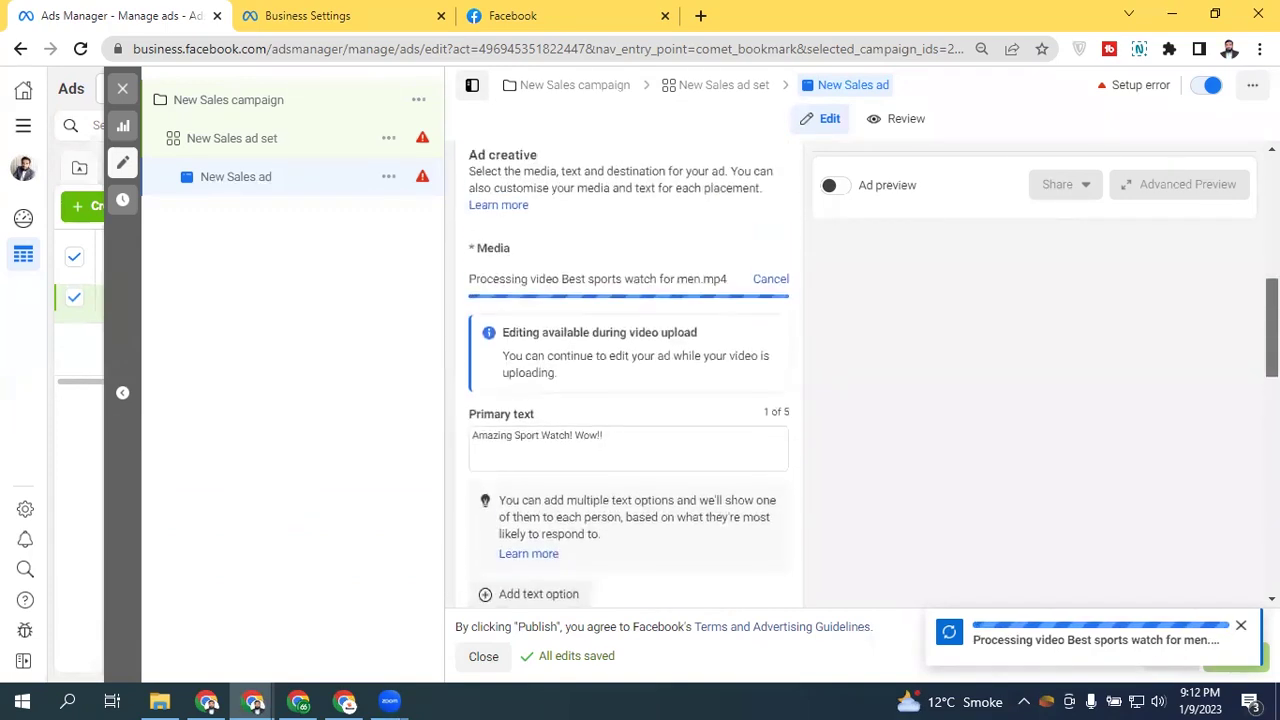
mouse_move(518, 256)
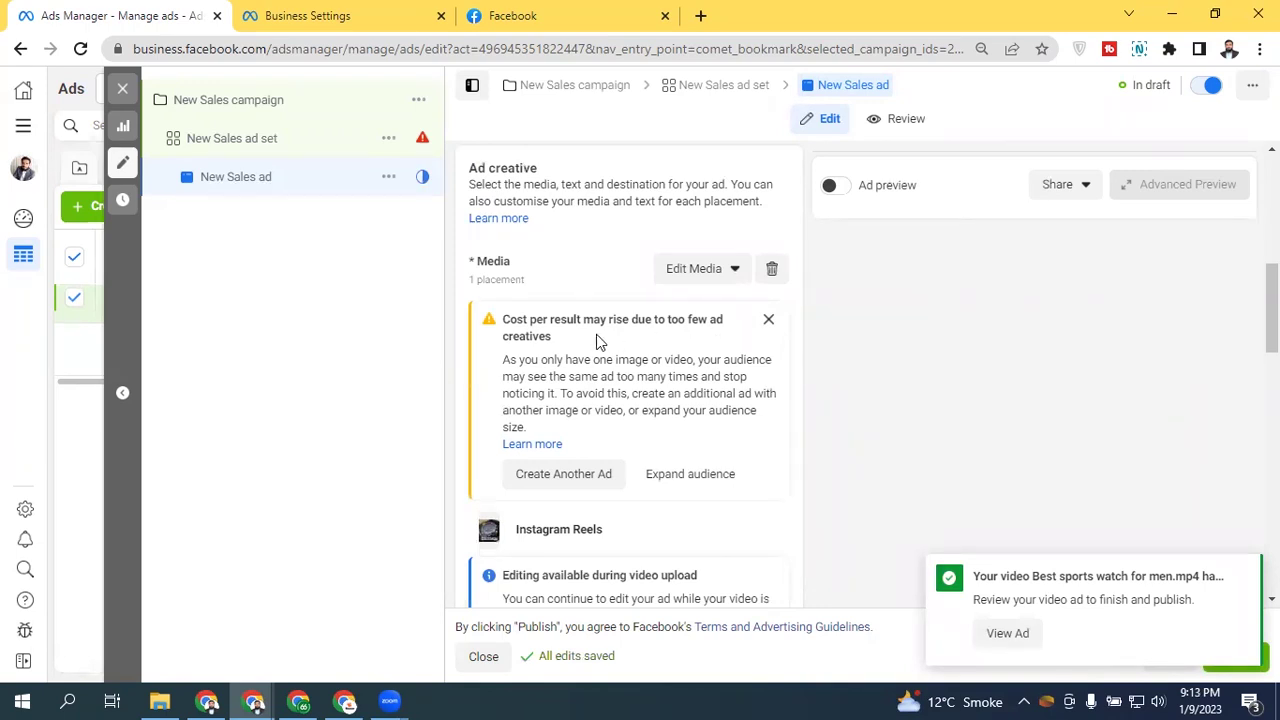
Step: Dismiss the warning about too few ad creatives and the notification about the uploaded video
click(768, 319)
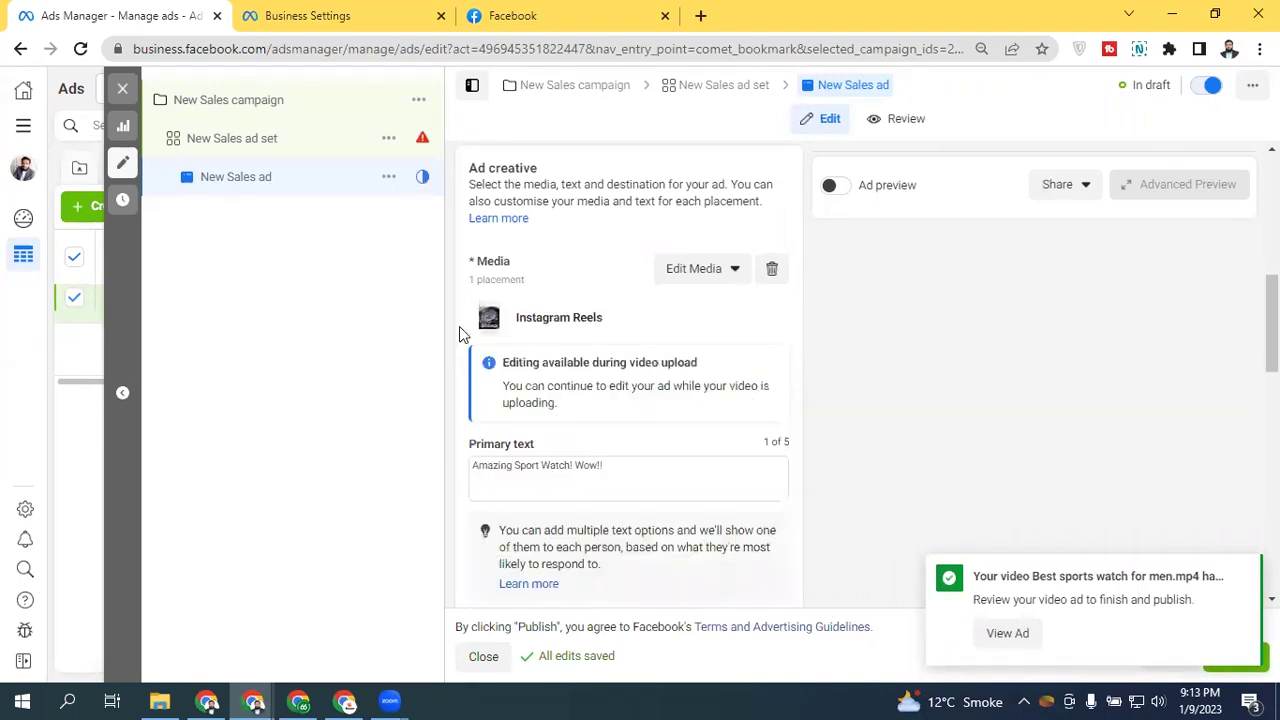
click(1238, 566)
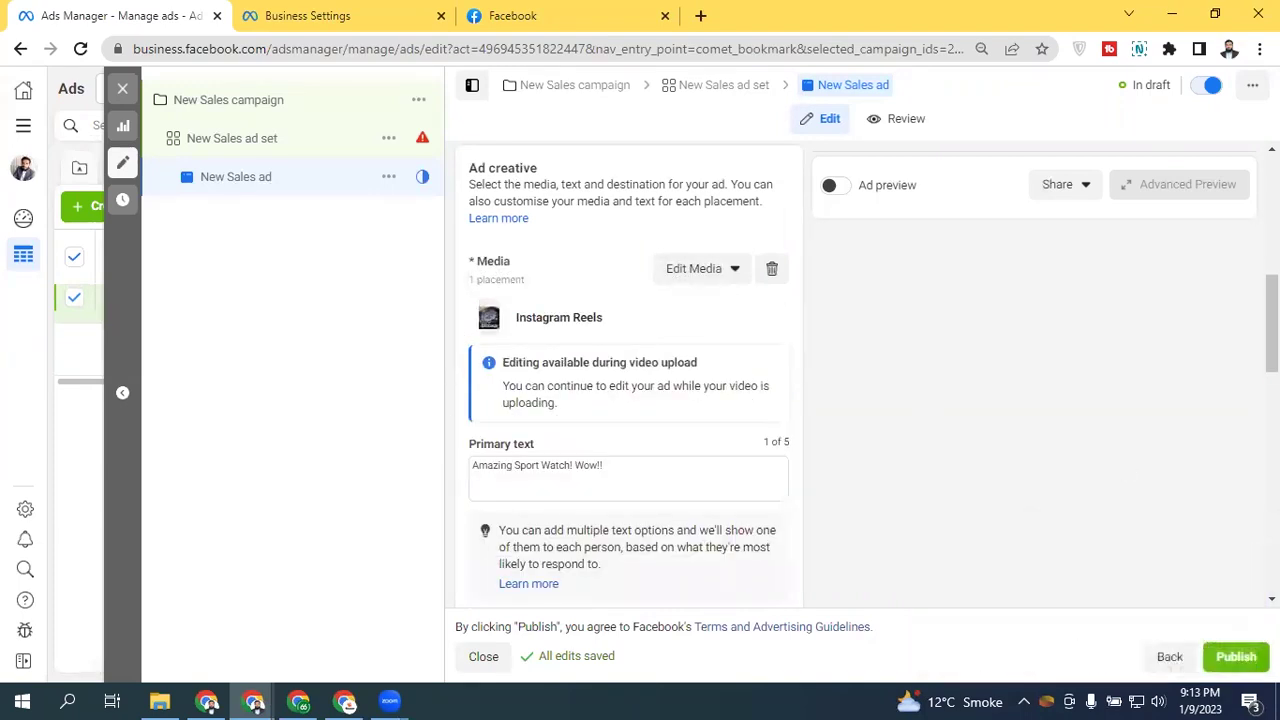
scroll(628, 380, down, 3)
scroll(628, 380, up, 2)
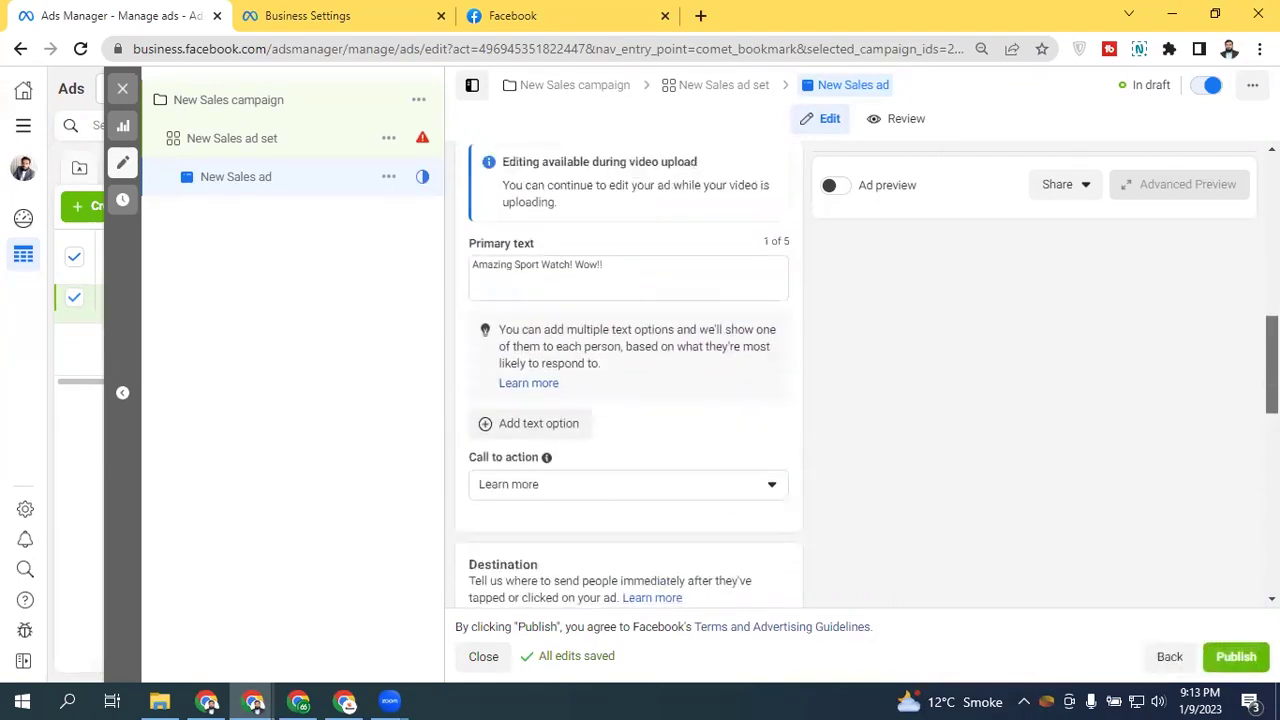
Step: Turn on the ad preview and examine how the video and text look in Instagram Reels
click(838, 187)
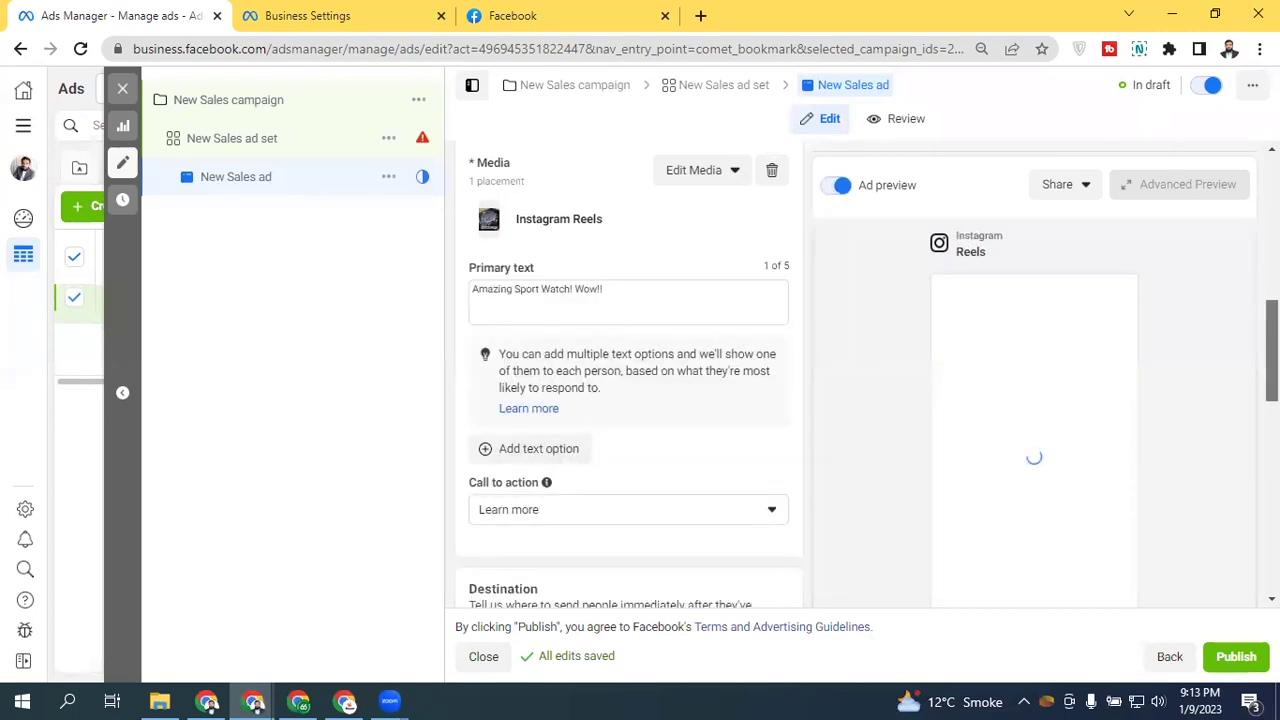
scroll(628, 400, down, 10)
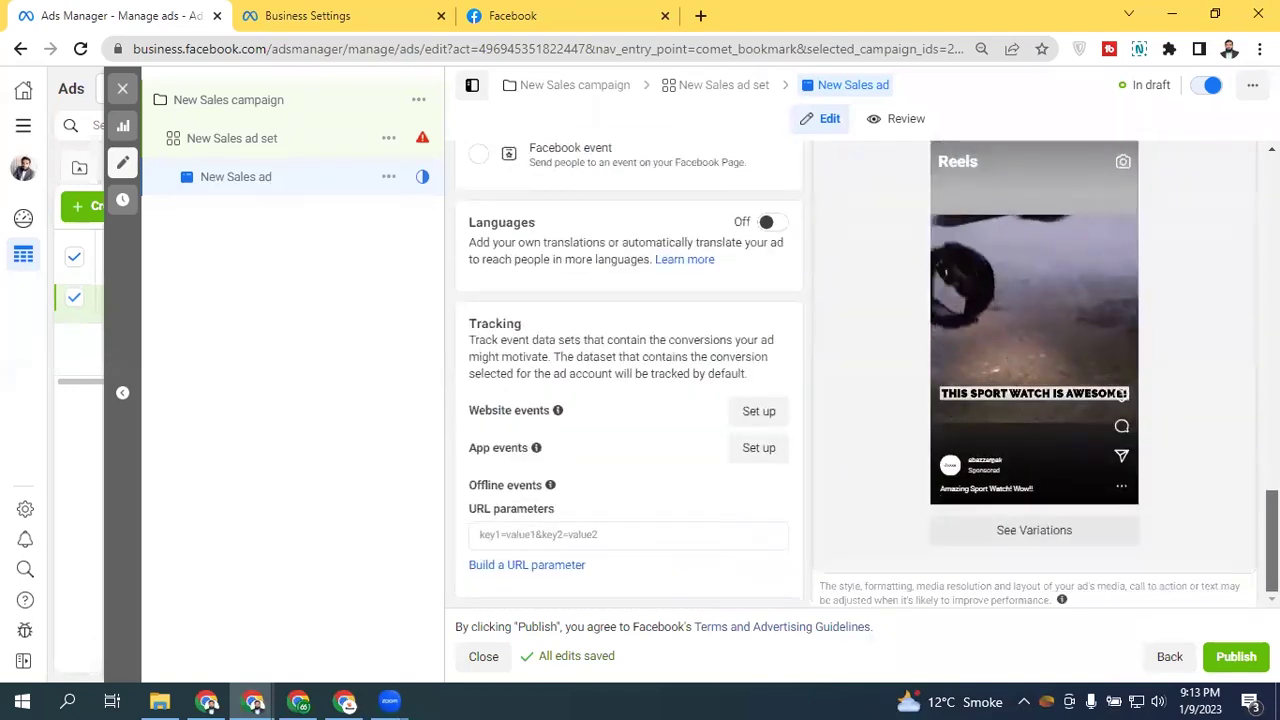
scroll(868, 374, up, 1)
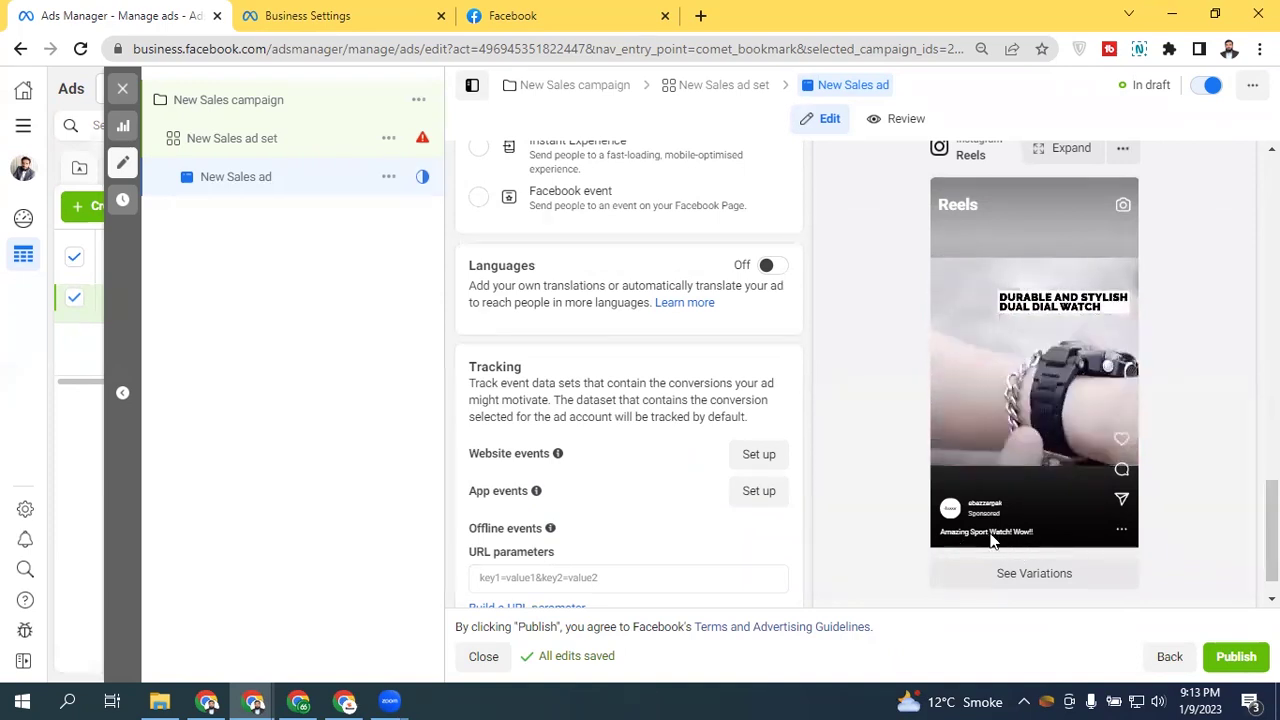
scroll(1030, 540, up, 1)
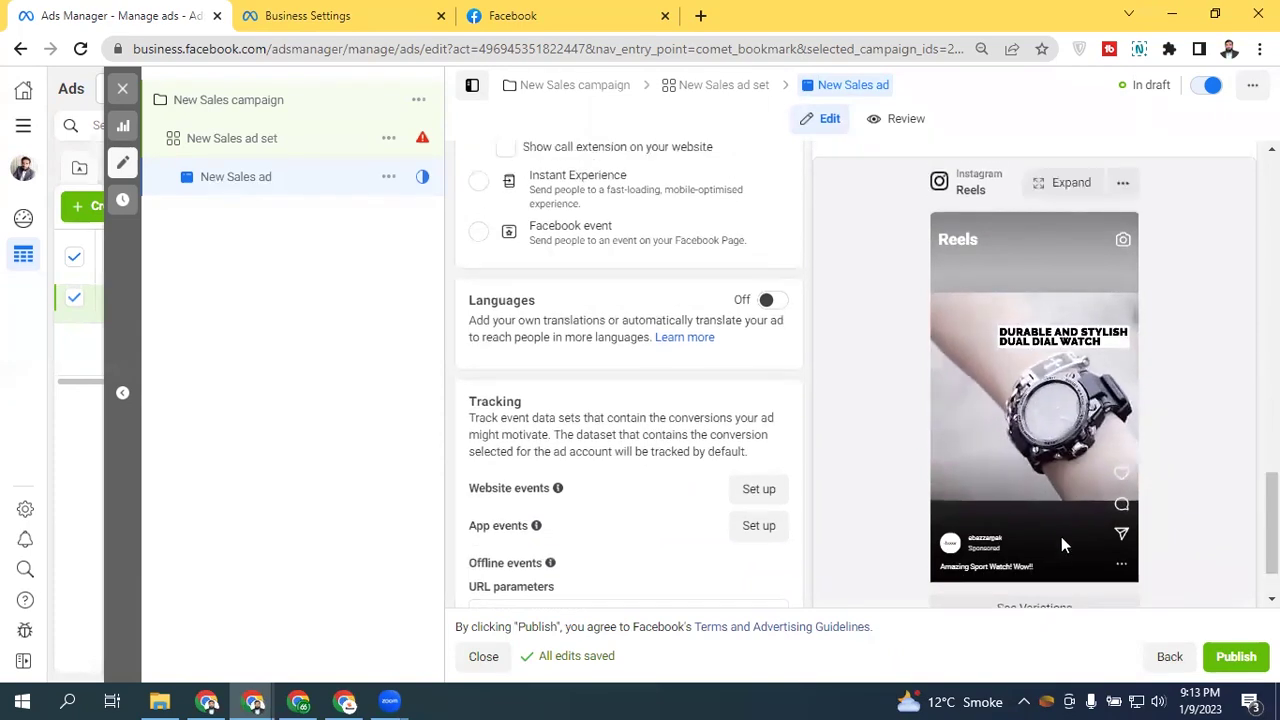
Step: Set the ad's call to action to Shop now
scroll(1061, 536, up, 2)
scroll(674, 400, up, 5)
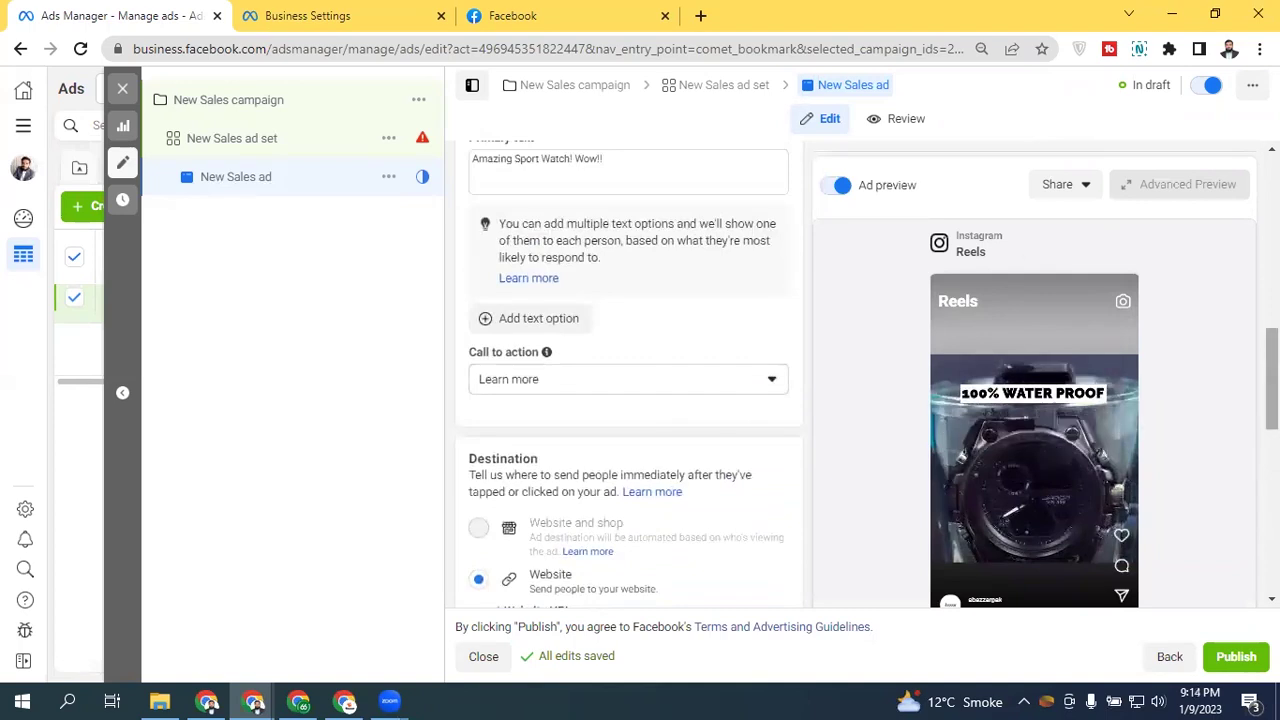
click(594, 388)
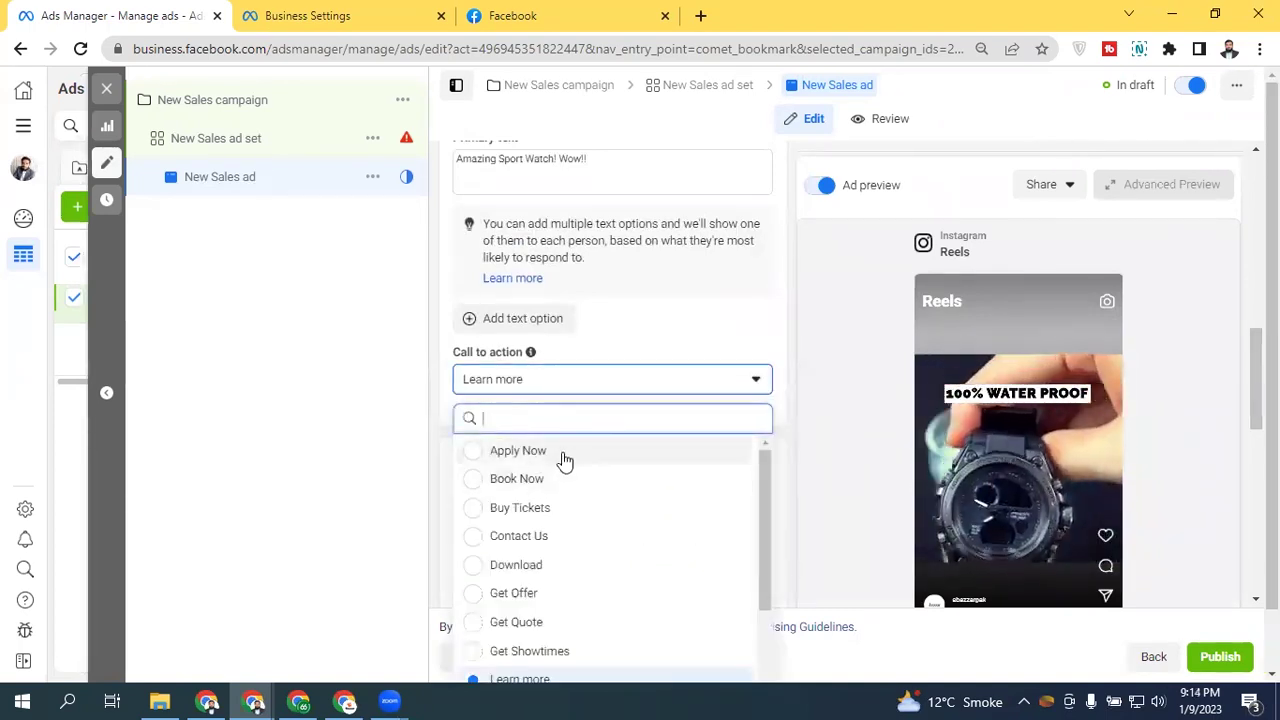
drag(766, 491, 746, 613)
click(571, 640)
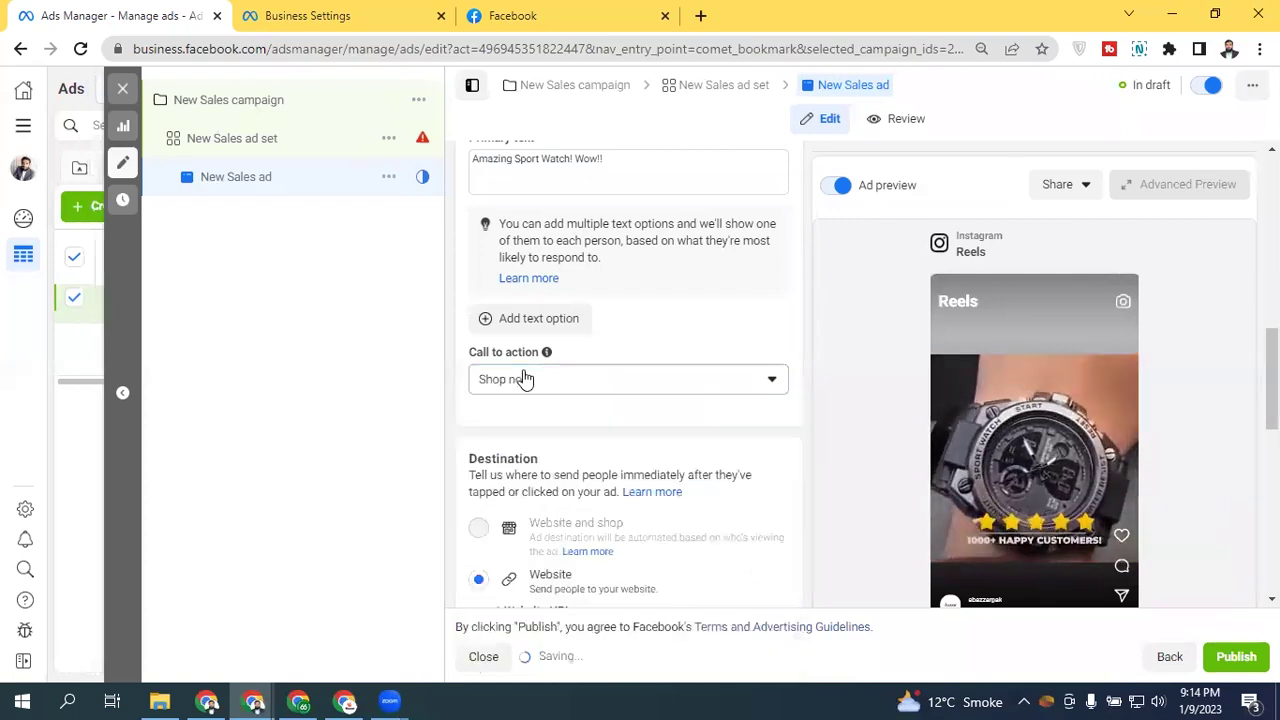
Step: Enter the advertiser's https website address as the Website URL of the ad's destination
scroll(510, 340, down, 3)
click(574, 313)
text(https://)
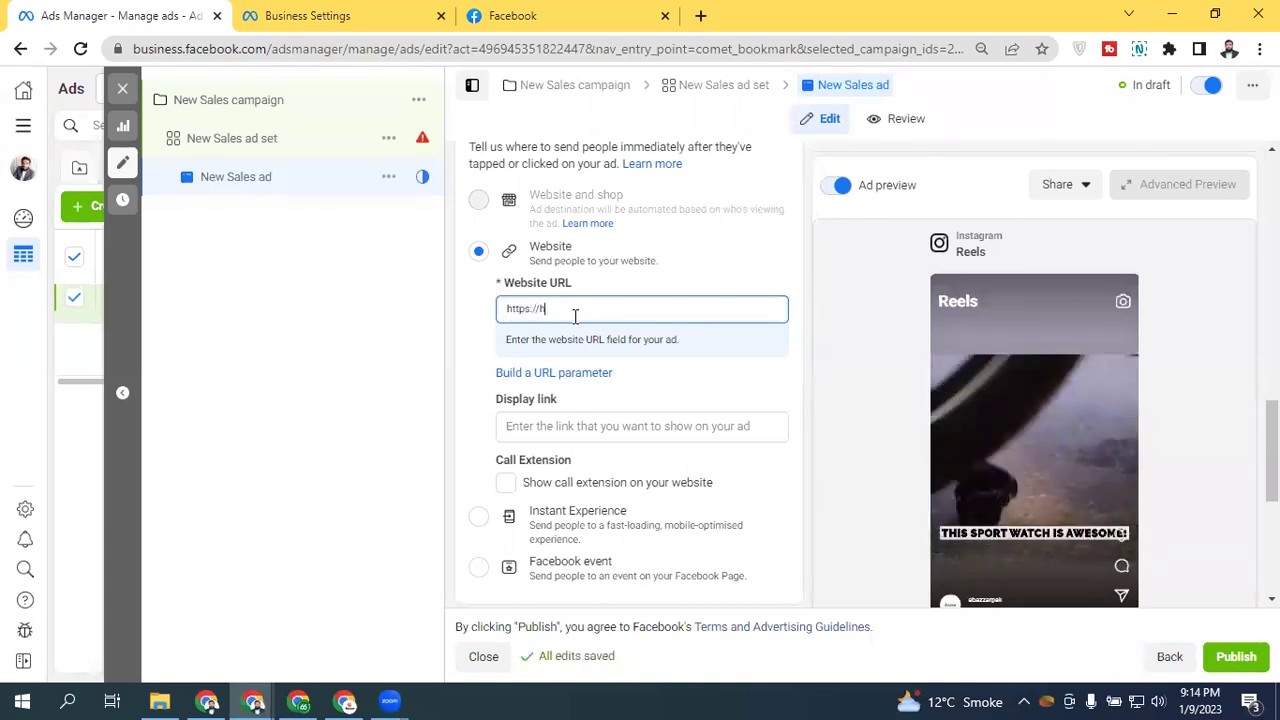
text(husnainqureshi.com)
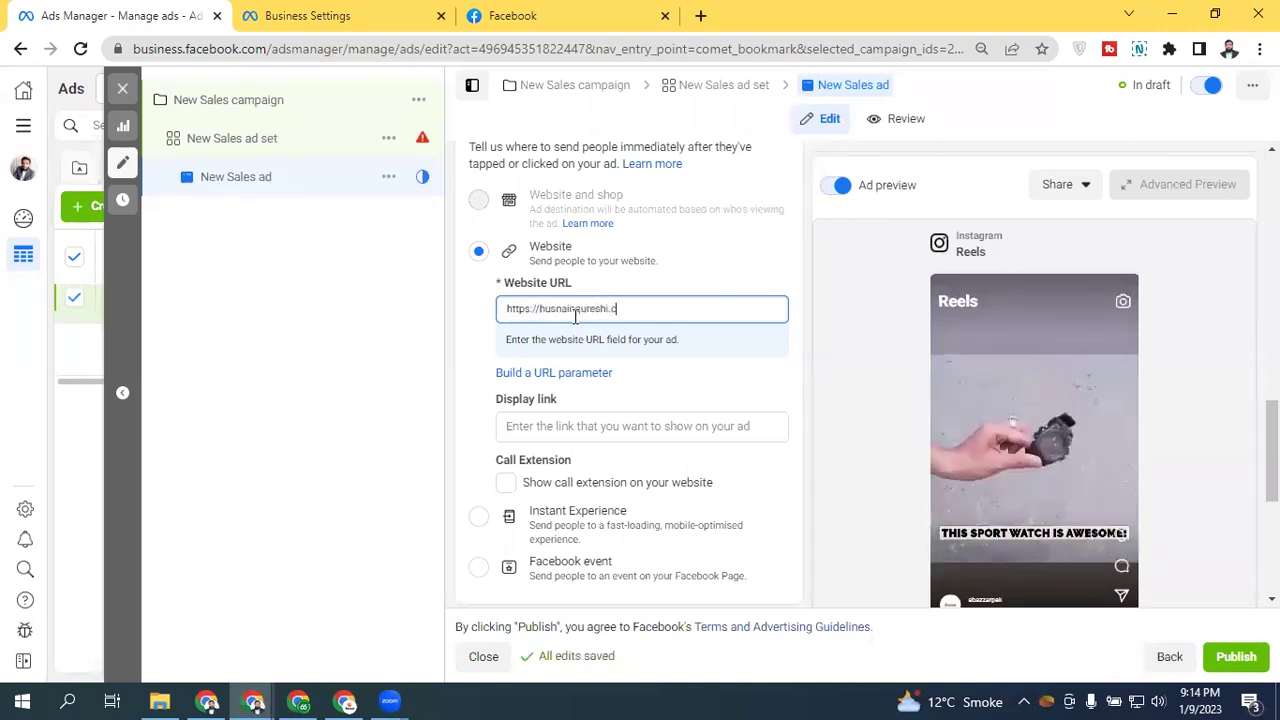
click(457, 286)
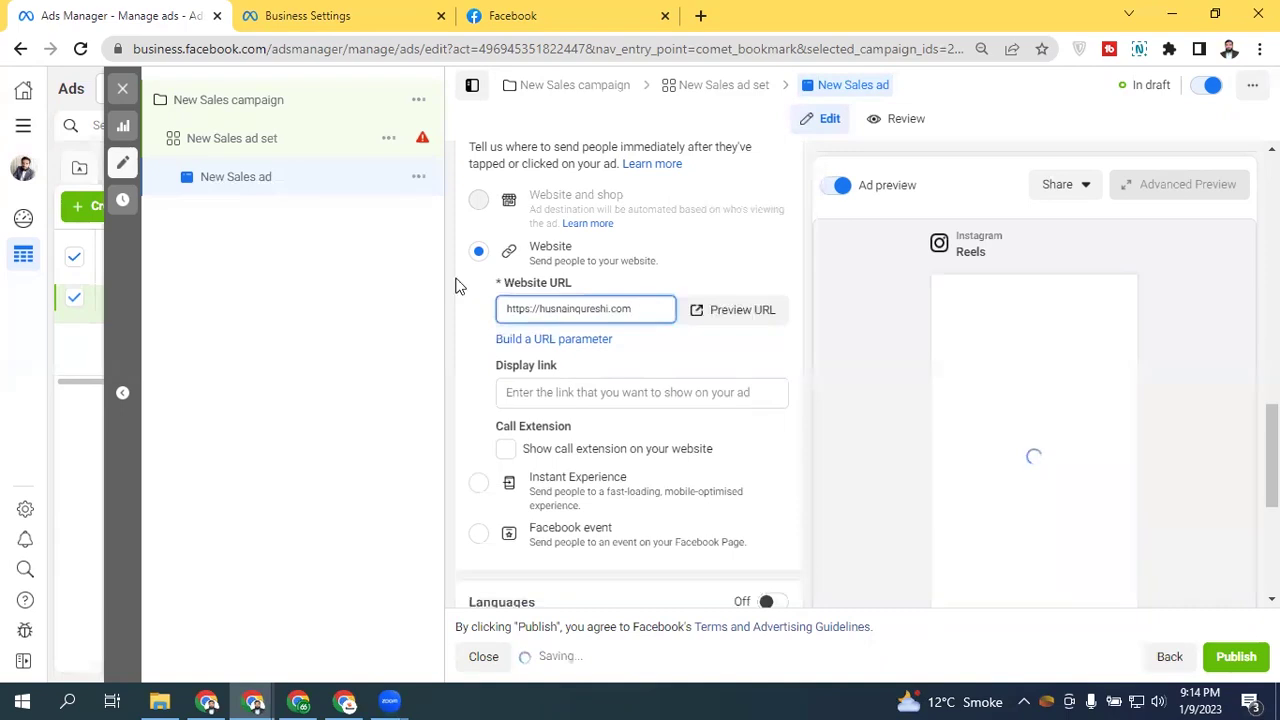
Step: Check the ad's creative settings, tracking options and refreshed Instagram Reels preview
scroll(640, 400, up, 1)
scroll(628, 380, up, 4)
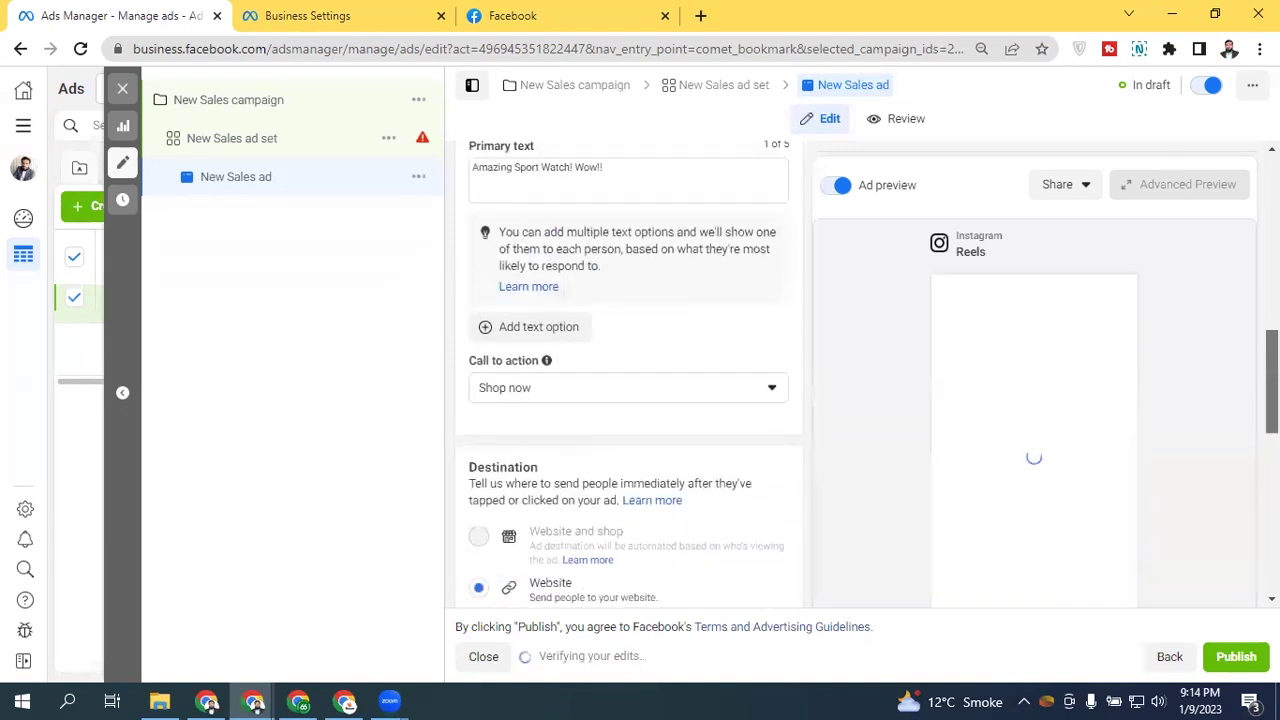
scroll(628, 380, down, 4)
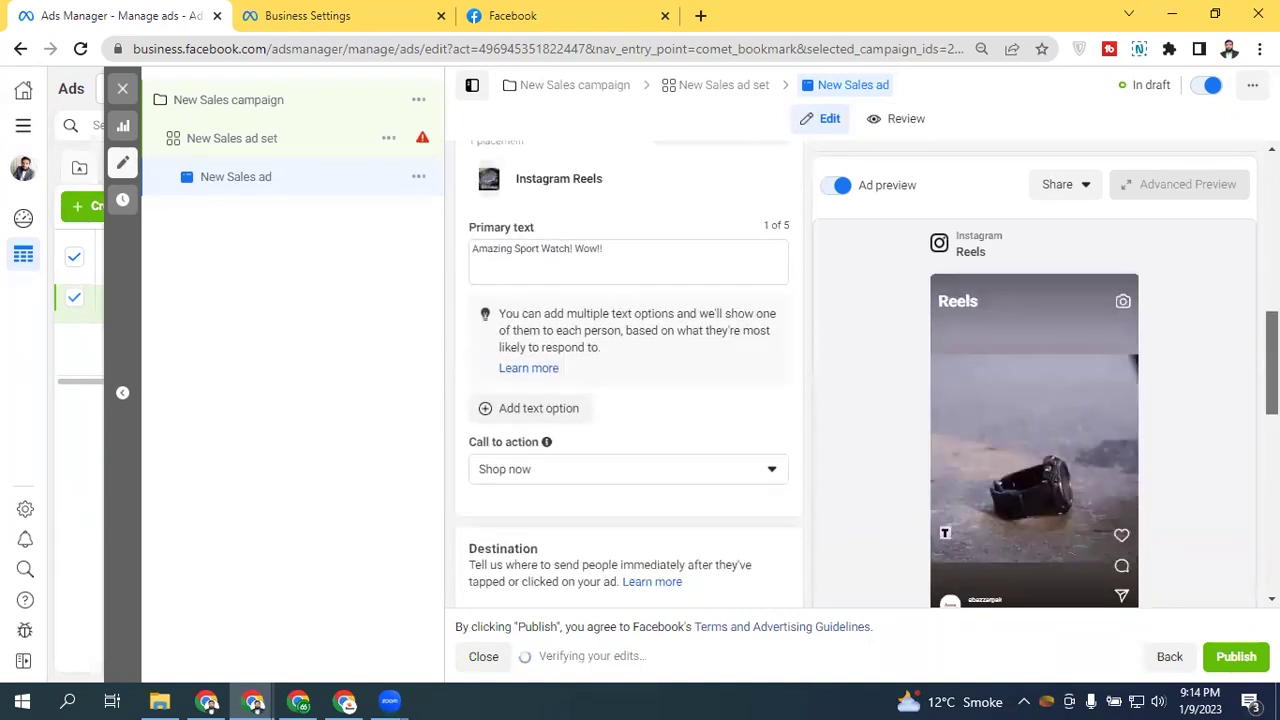
scroll(628, 380, down, 5)
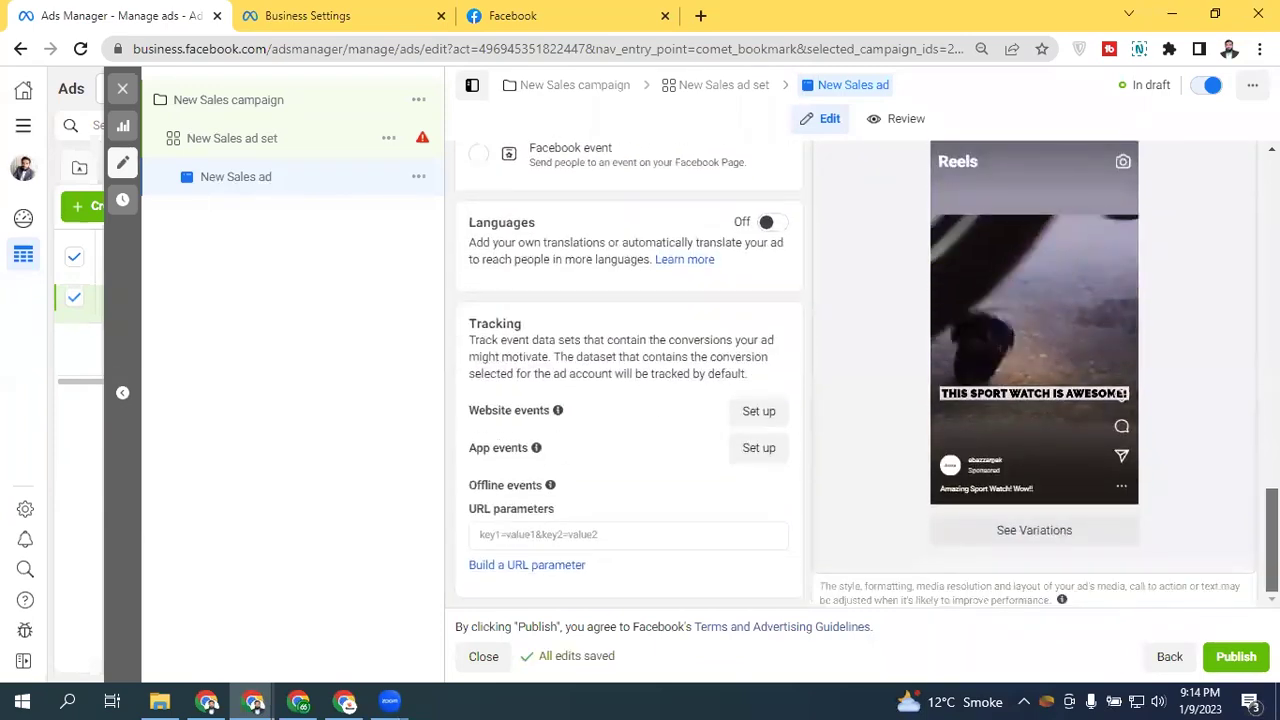
Step: Lengthen the primary text by repeating "Amazing Sport Watch! Wow!!" until it appears six times
scroll(628, 380, up, 5)
scroll(617, 400, up, 4)
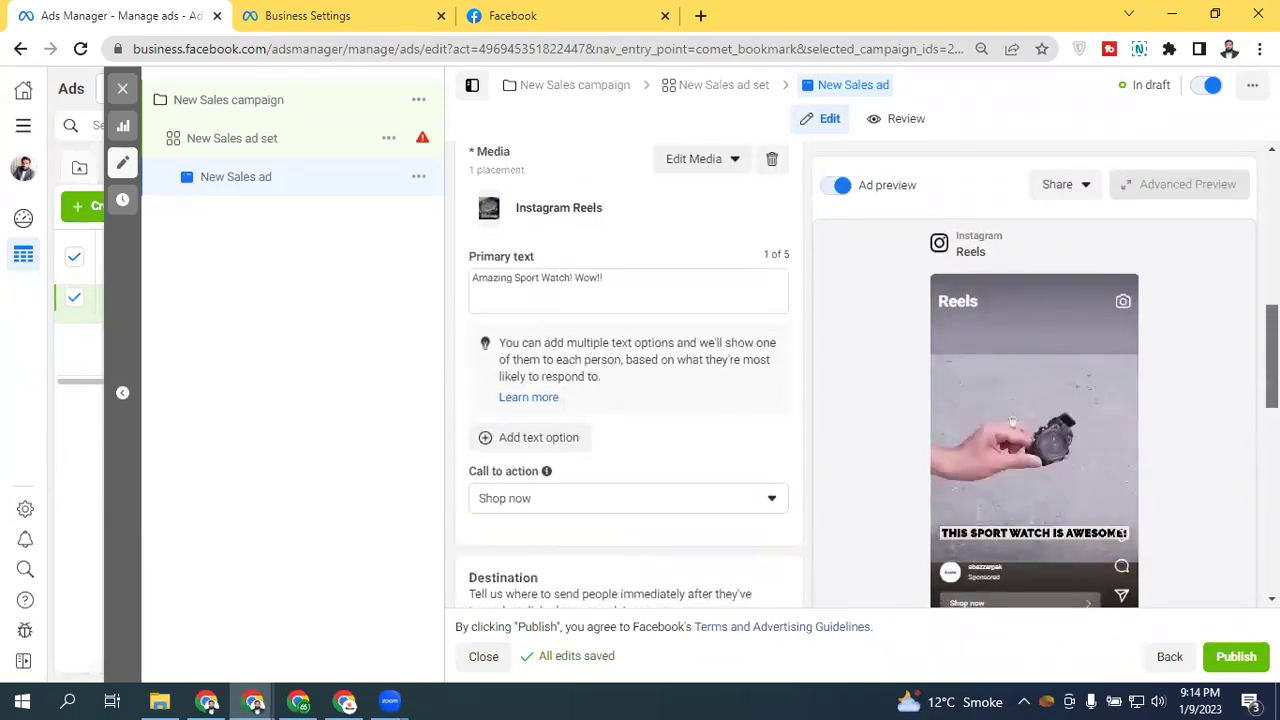
key(ctrl+a)
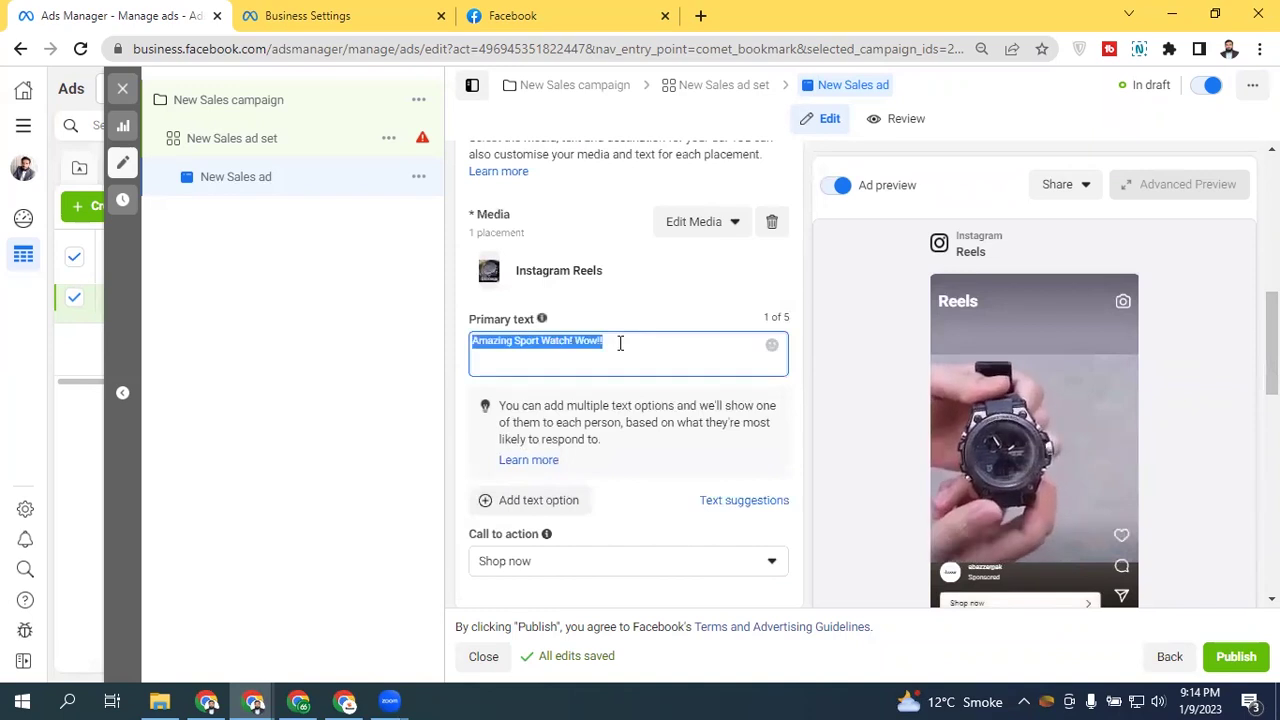
click(620, 343)
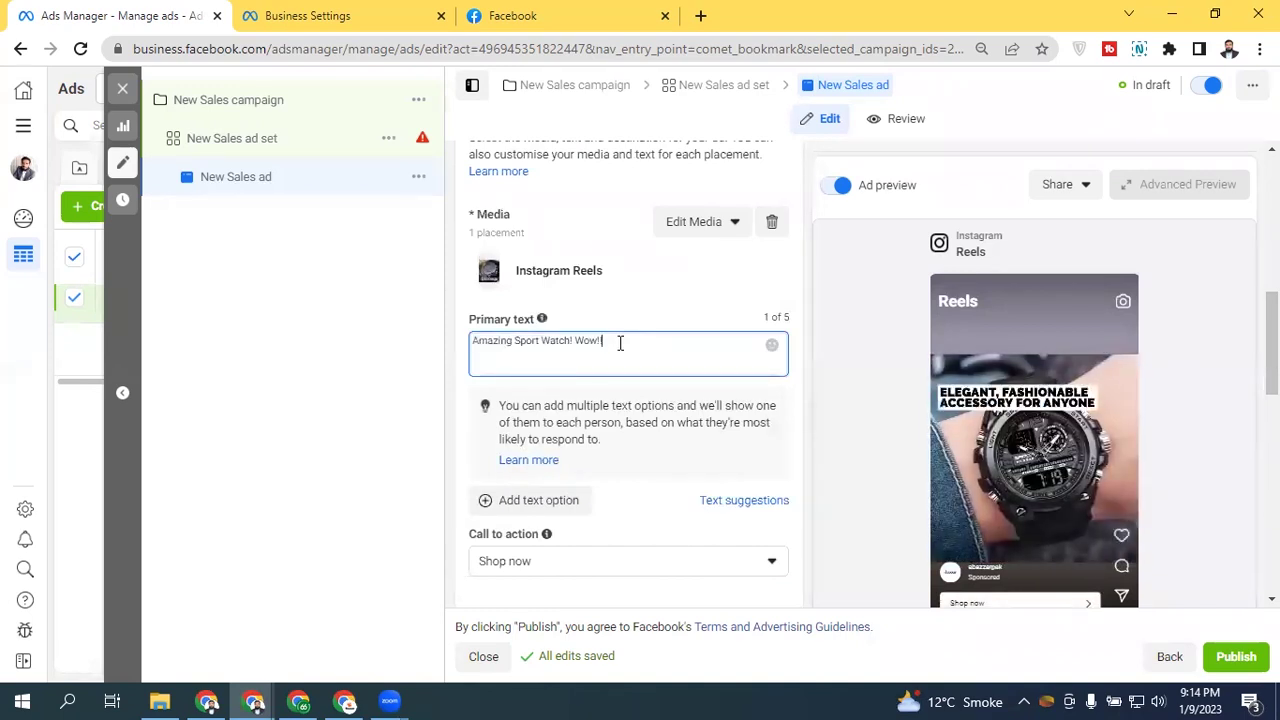
key(ctrl+v)
key(ctrl+v)
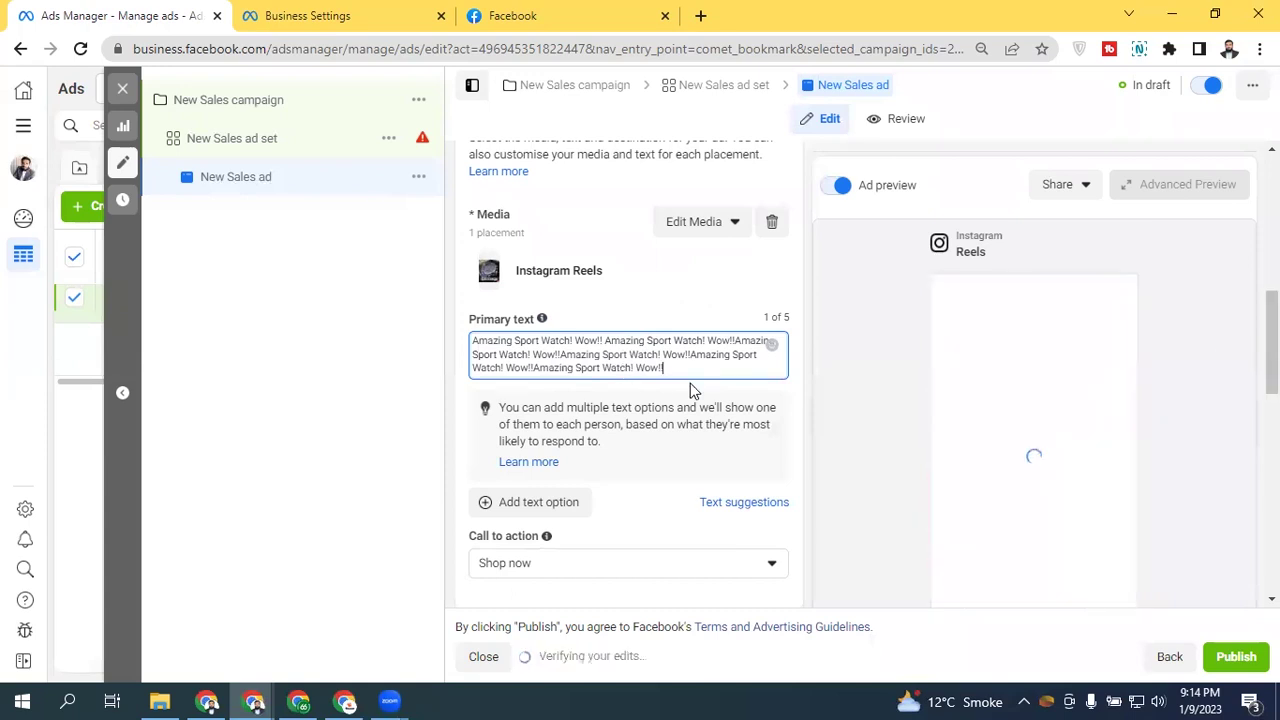
Step: Examine how the lengthened primary text and the Shop now call to action appear in the Reels preview
scroll(628, 400, down, 10)
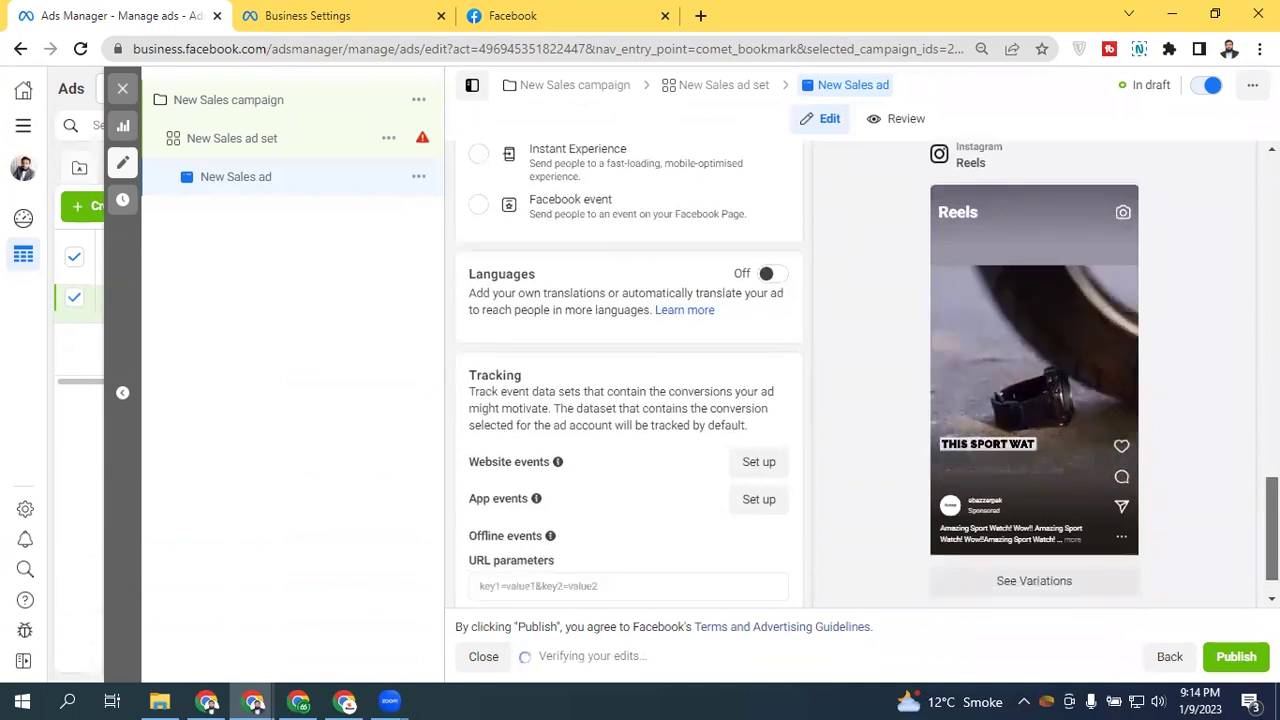
scroll(946, 457, down, 1)
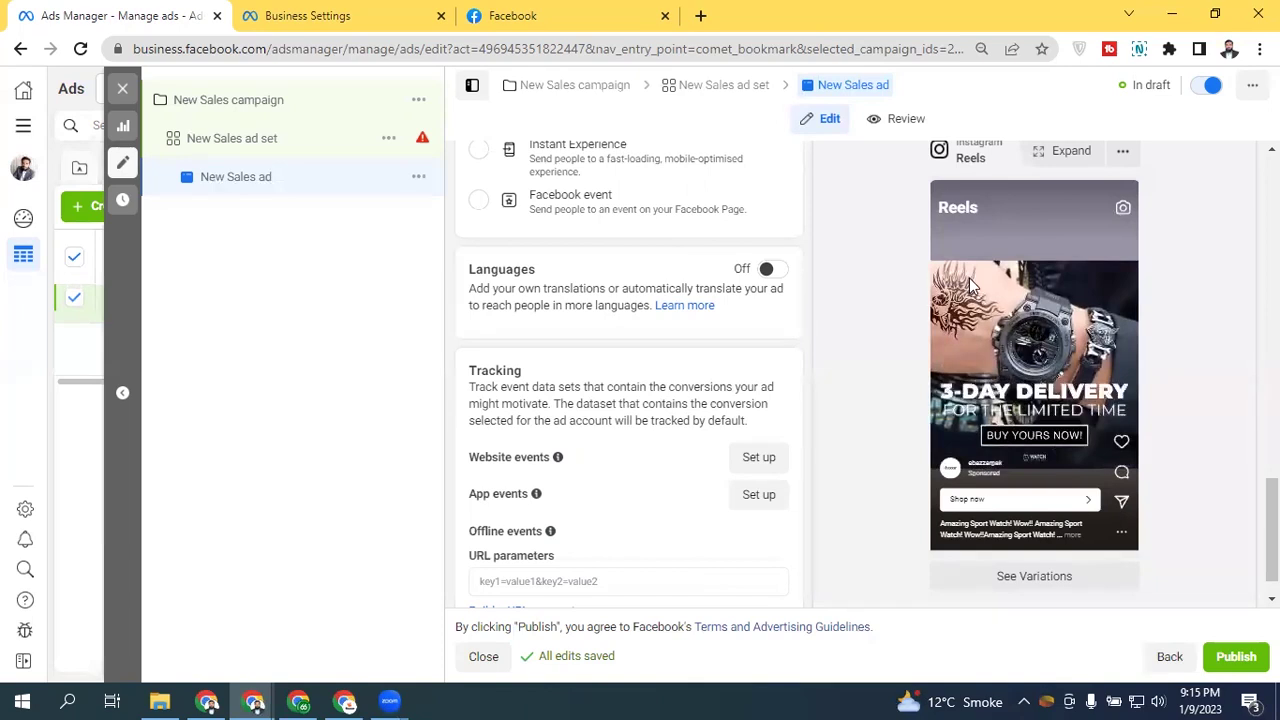
scroll(1147, 380, up, 10)
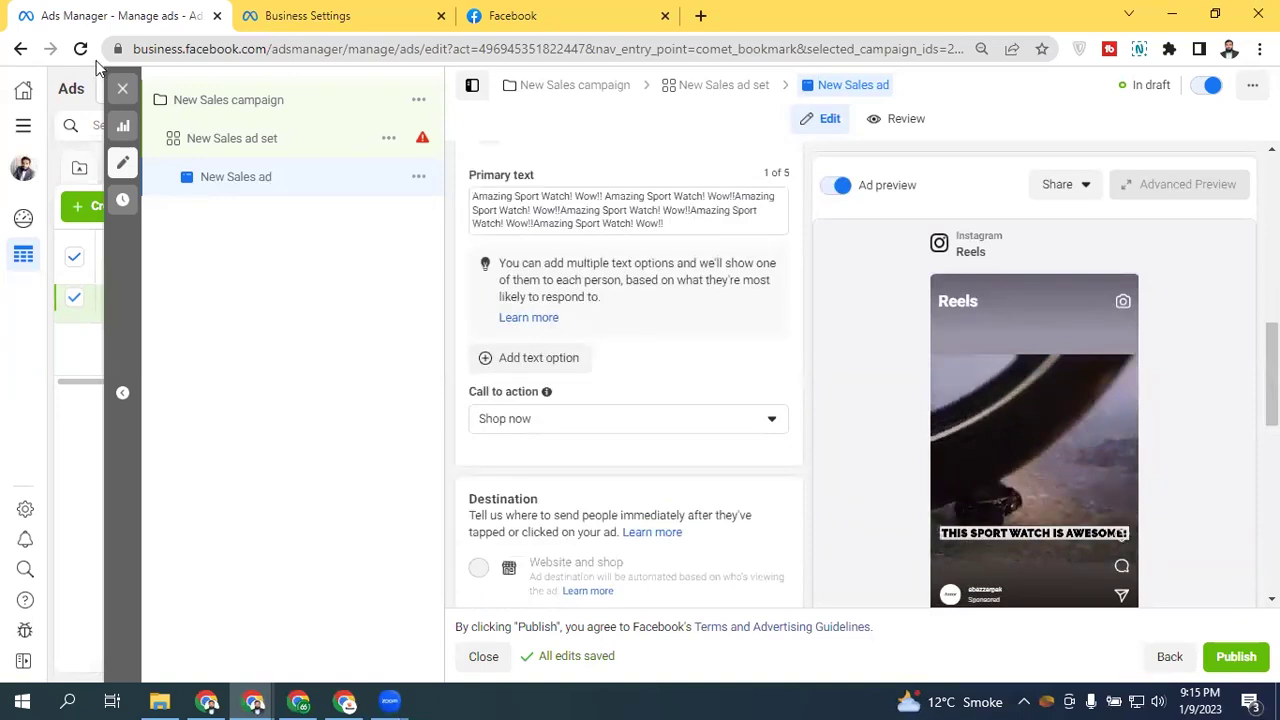
Step: Change the sales ad set's manual placement from Instagram Reels to Instagram Stories only
click(250, 145)
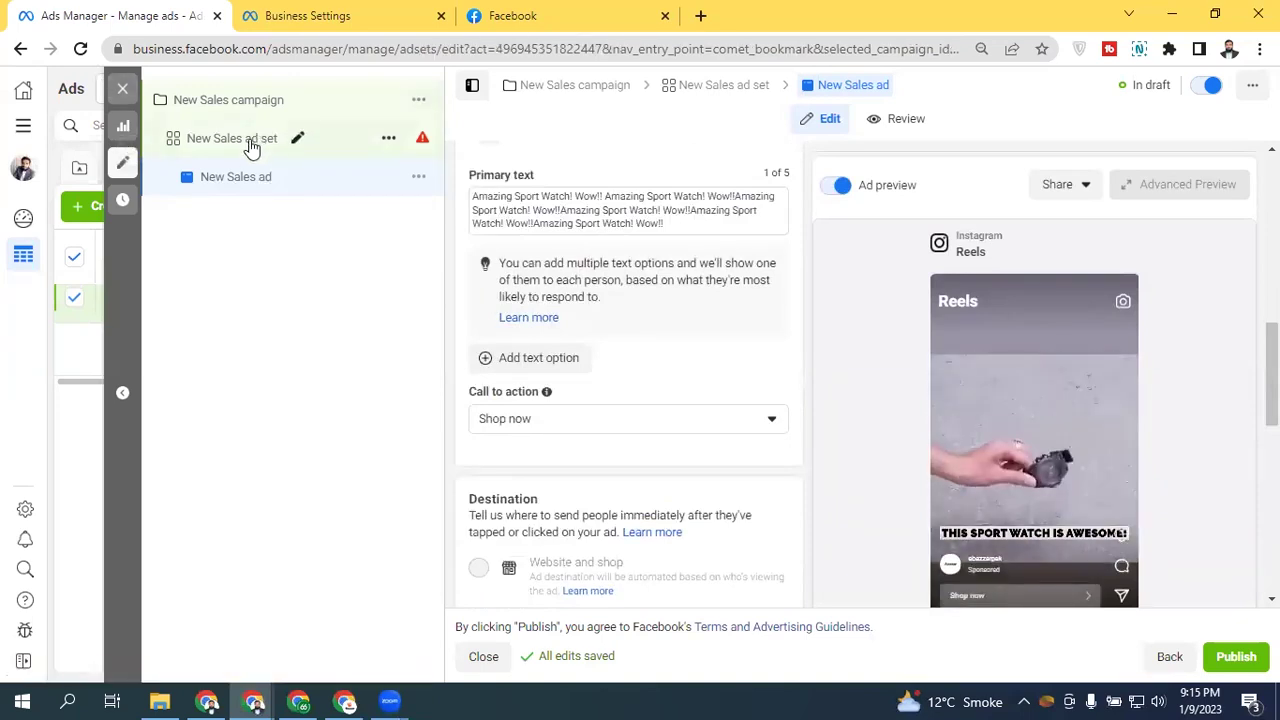
scroll(700, 390, down, 7)
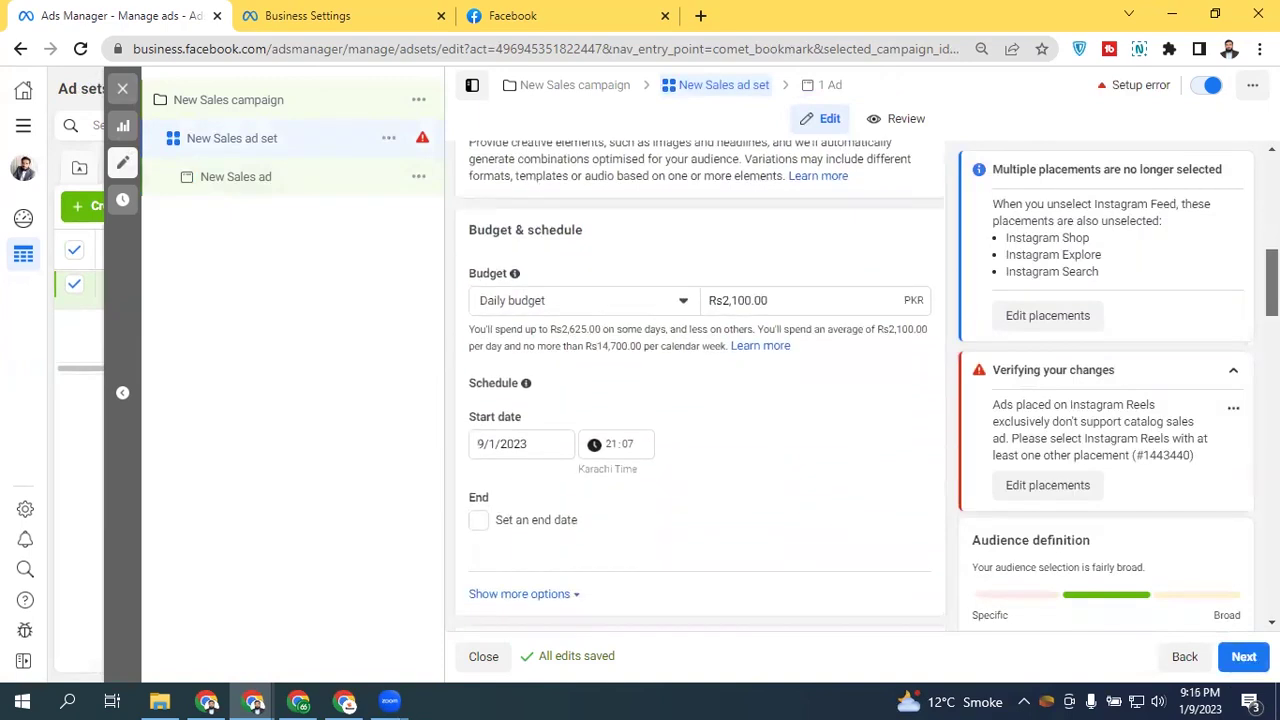
scroll(700, 390, down, 15)
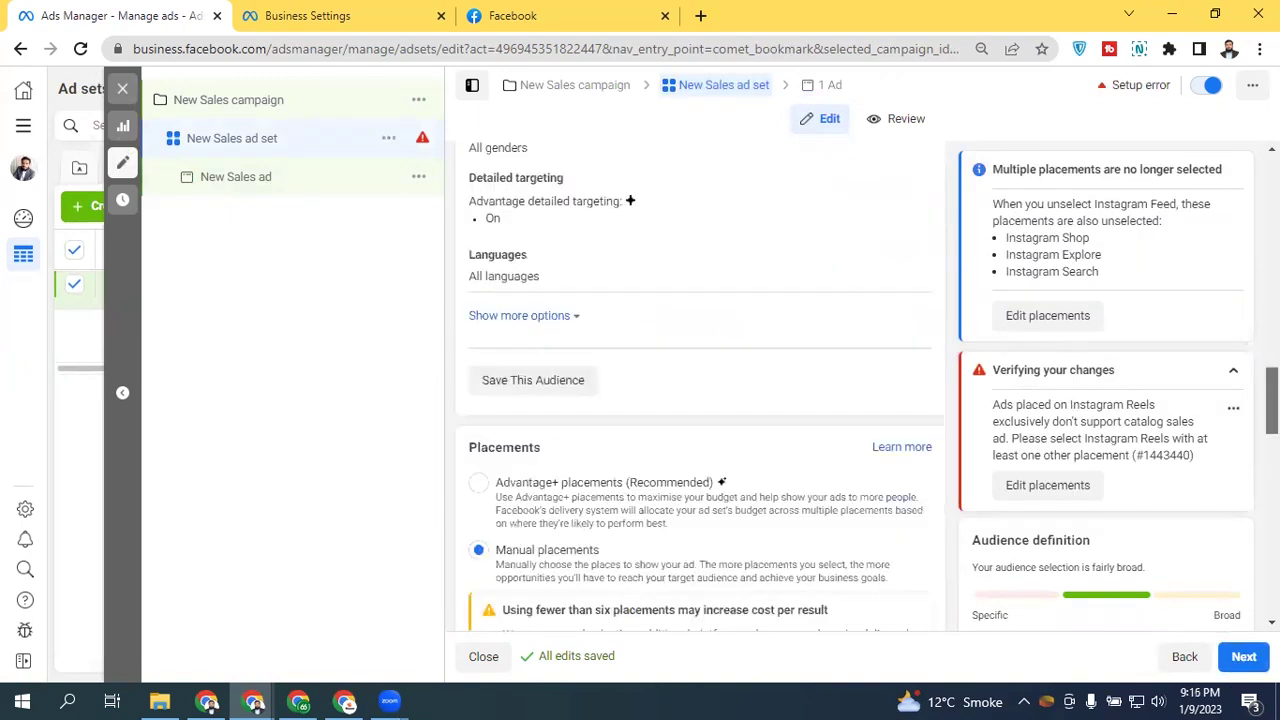
scroll(847, 390, down, 2)
scroll(847, 390, up, 2)
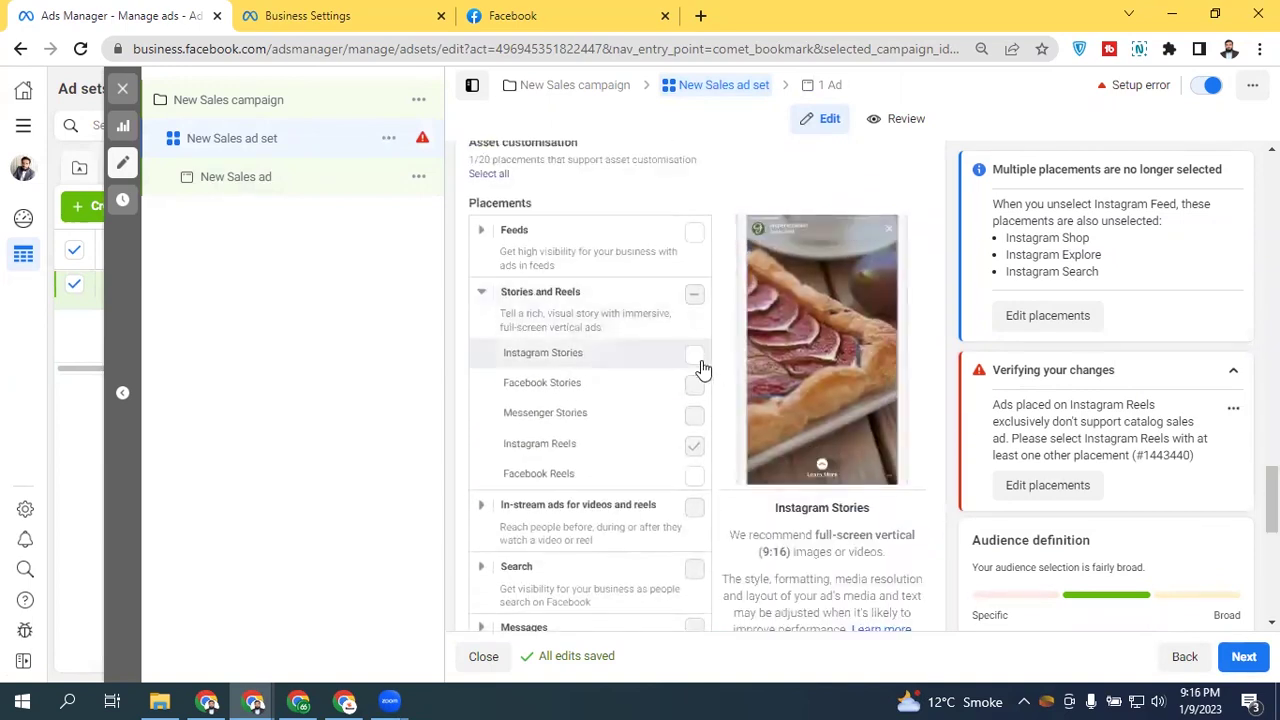
click(695, 356)
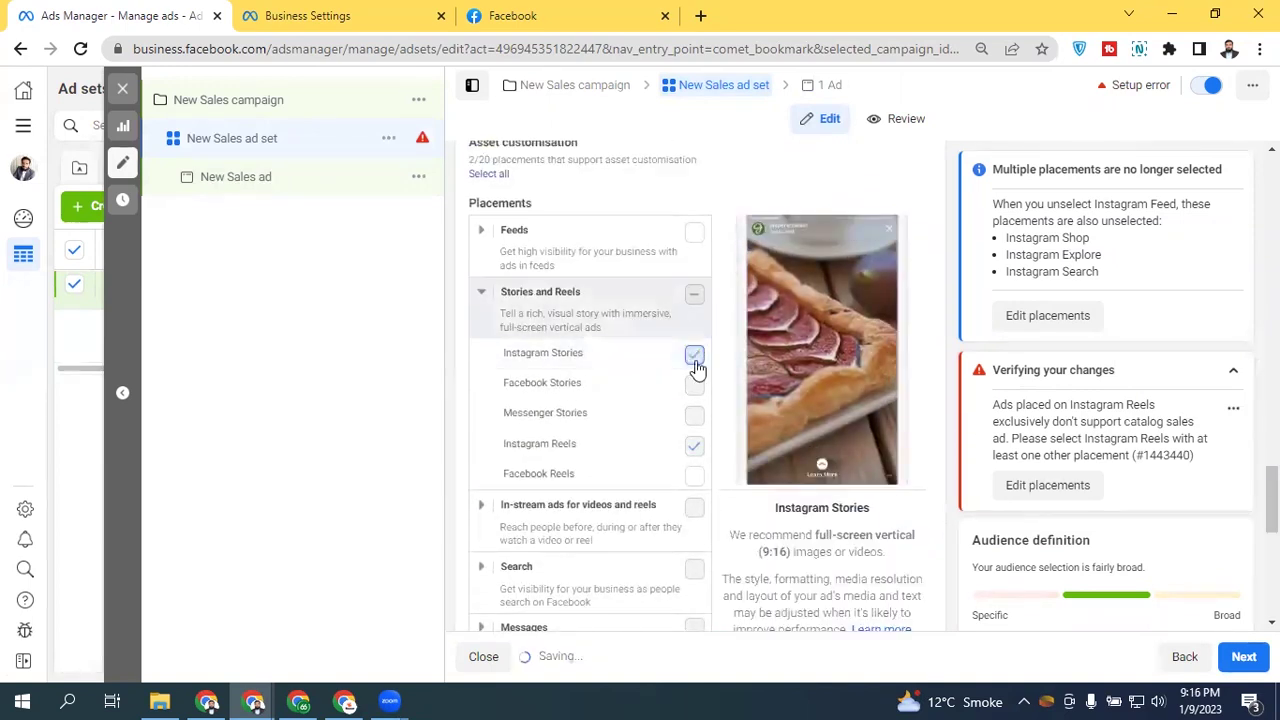
click(693, 446)
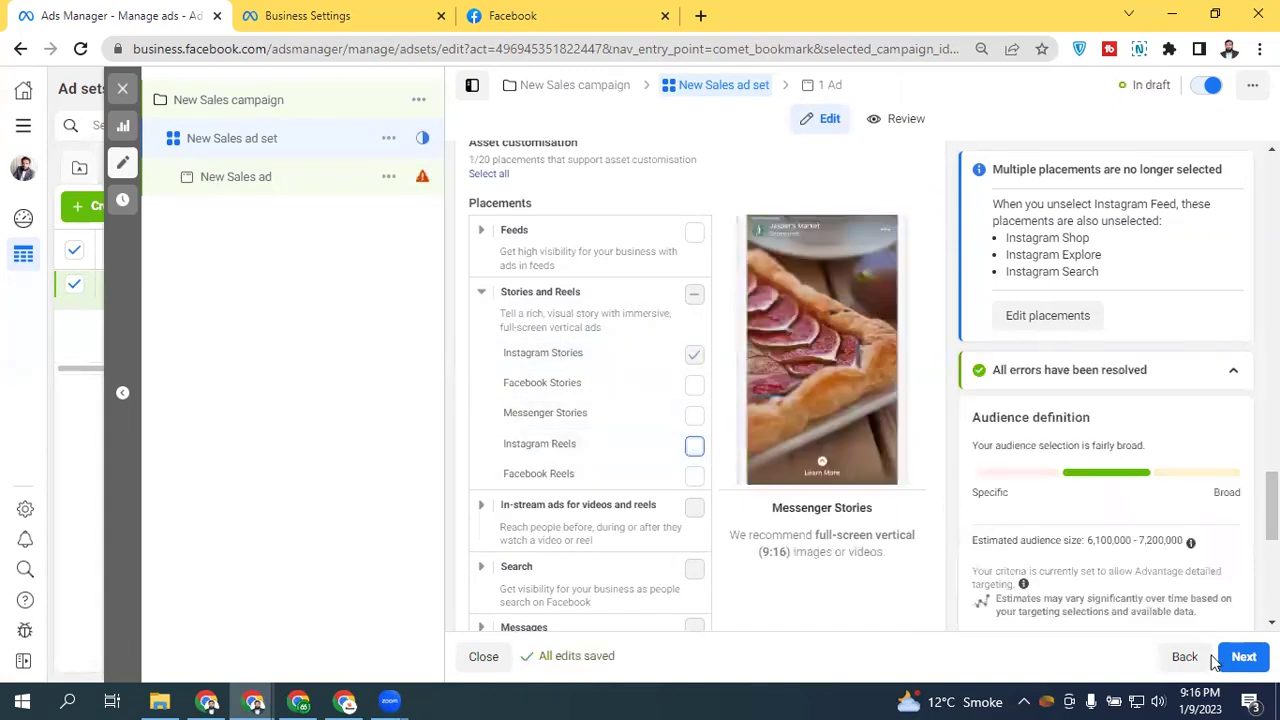
Step: Examine the sales ad's media requirements, text fields, destination and tracking options alongside its Instagram Stories preview
click(1243, 657)
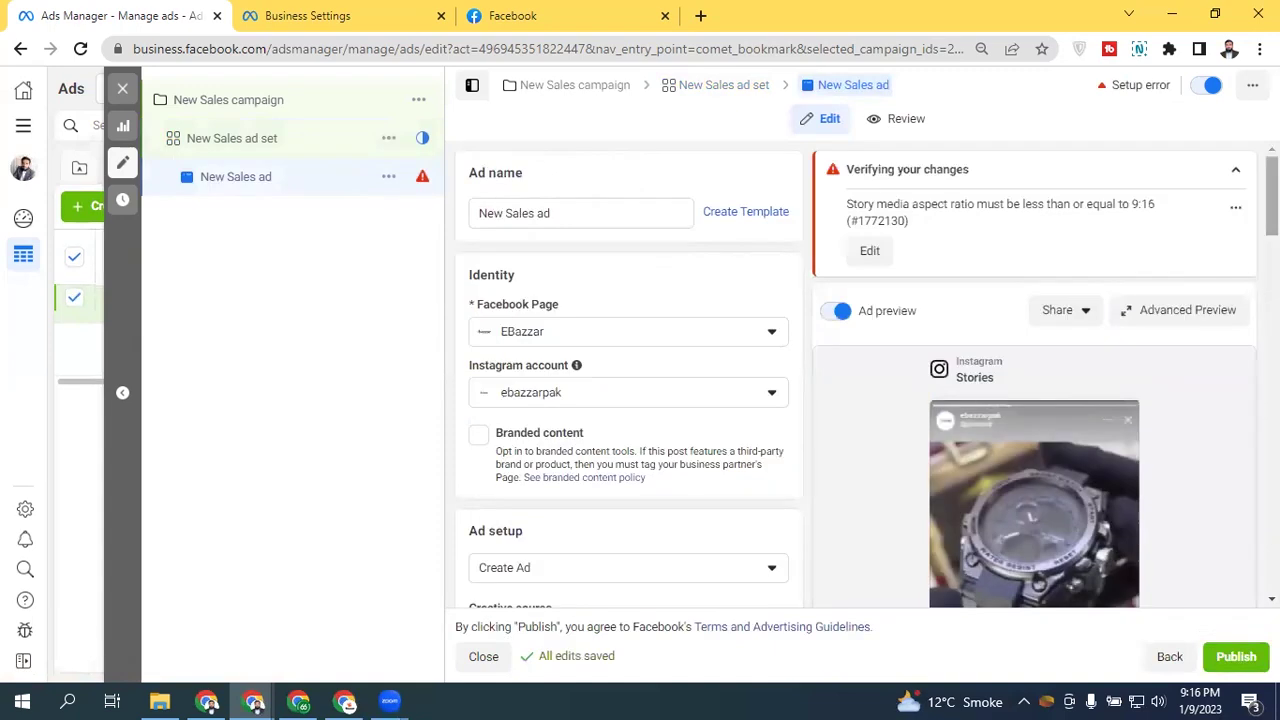
scroll(515, 165, down, 5)
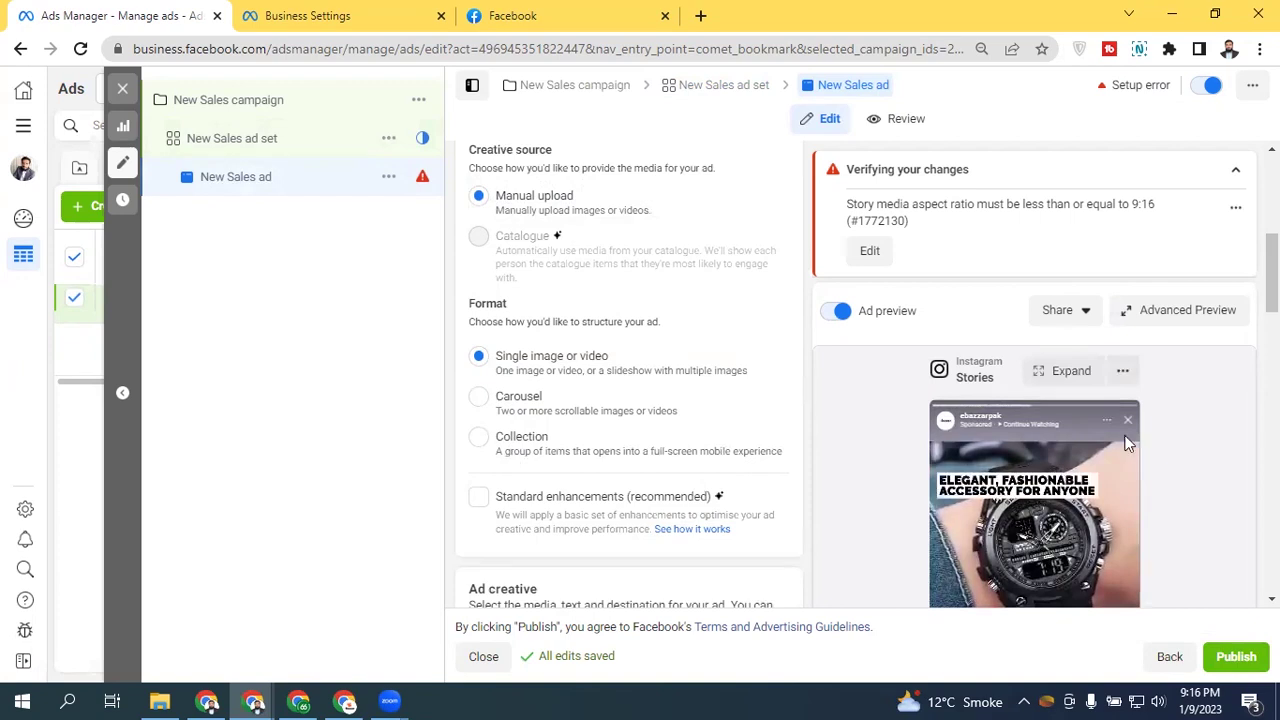
scroll(628, 380, down, 5)
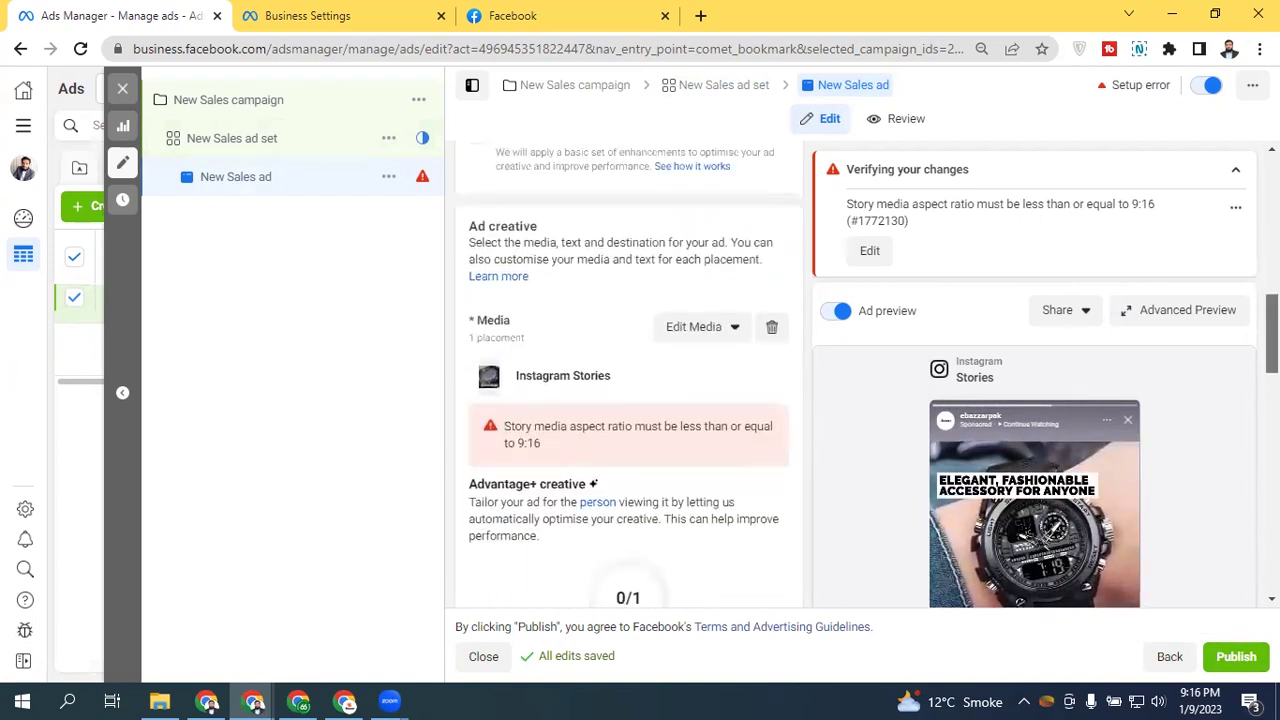
scroll(628, 380, up, 5)
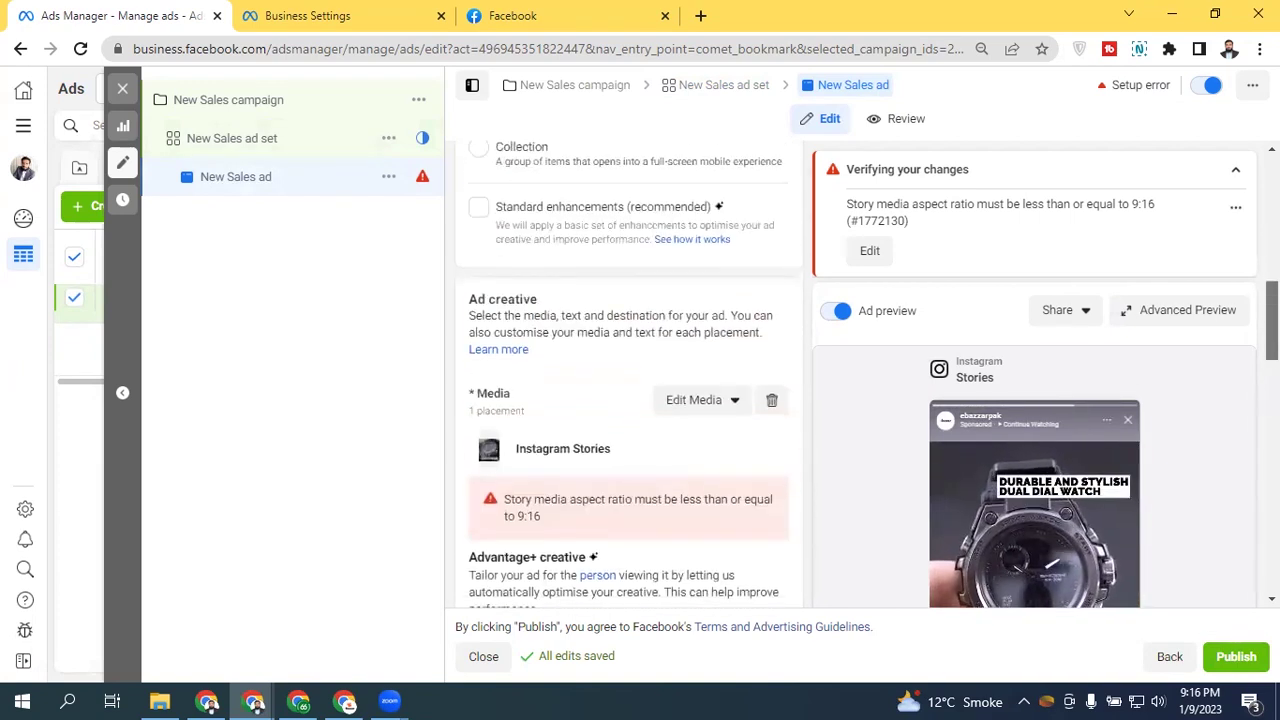
scroll(628, 380, down, 8)
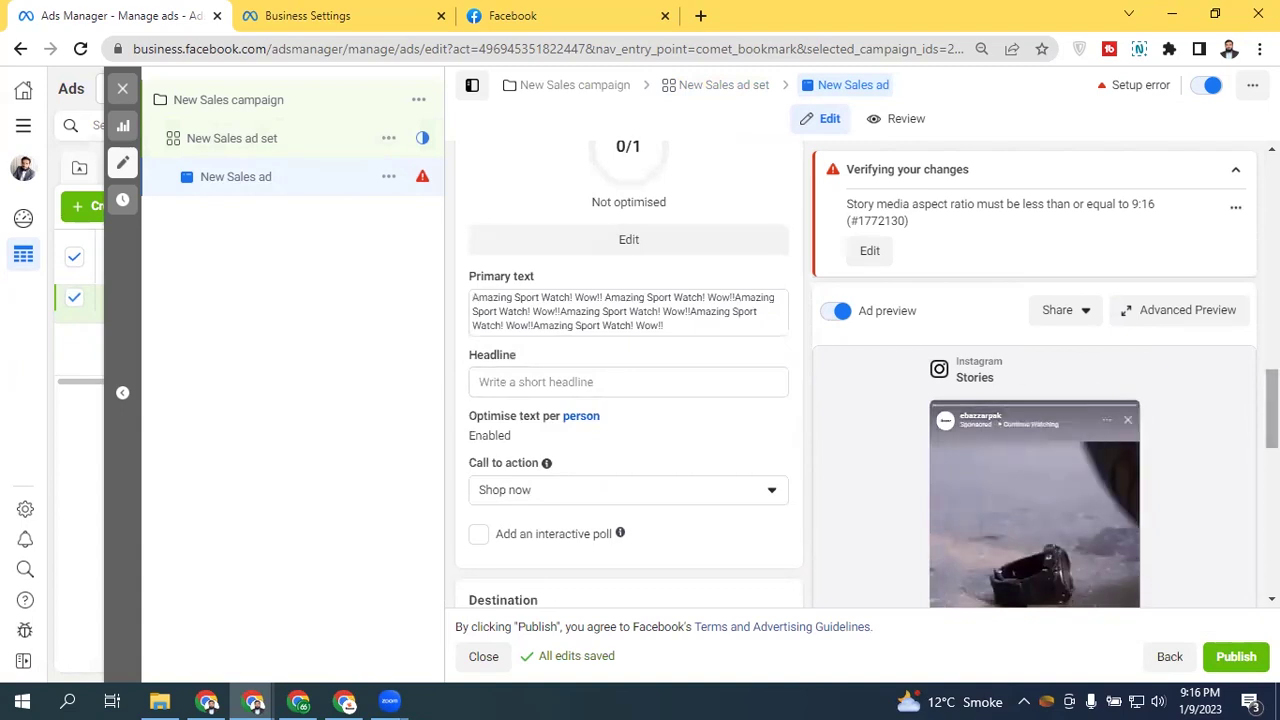
scroll(628, 380, down, 10)
scroll(1034, 375, down, 3)
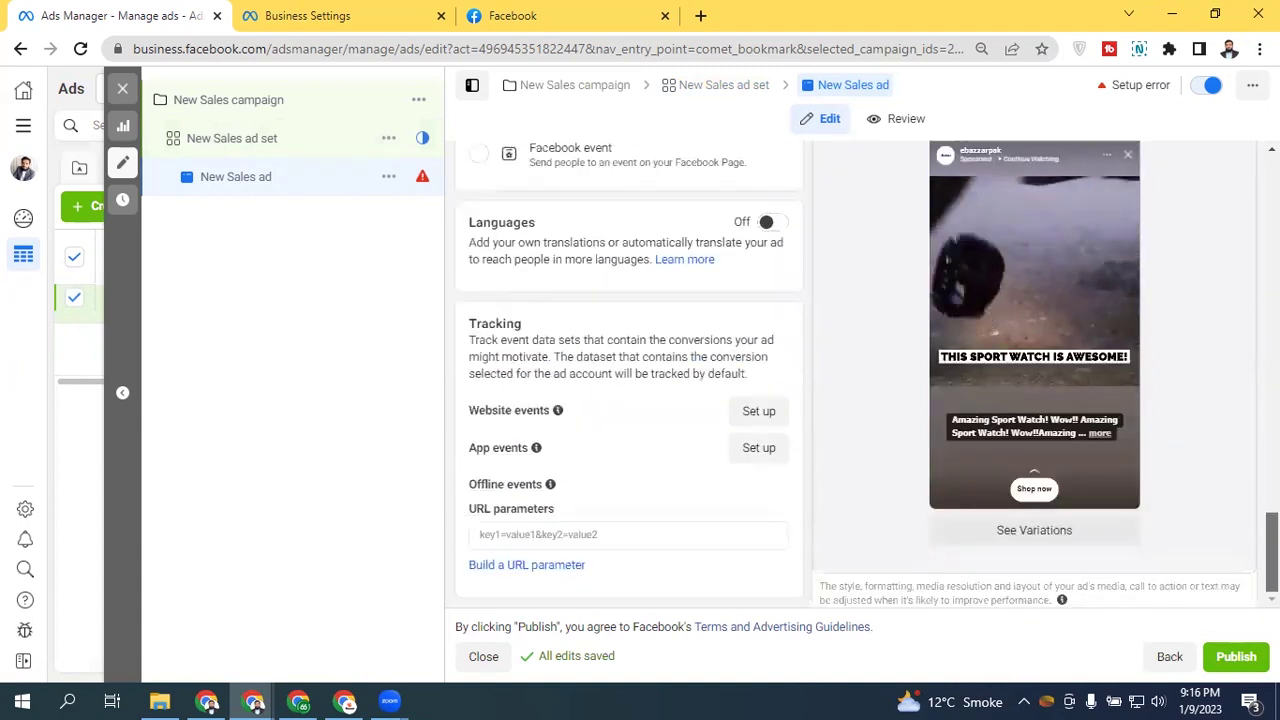
scroll(1034, 375, up, 4)
scroll(628, 380, up, 10)
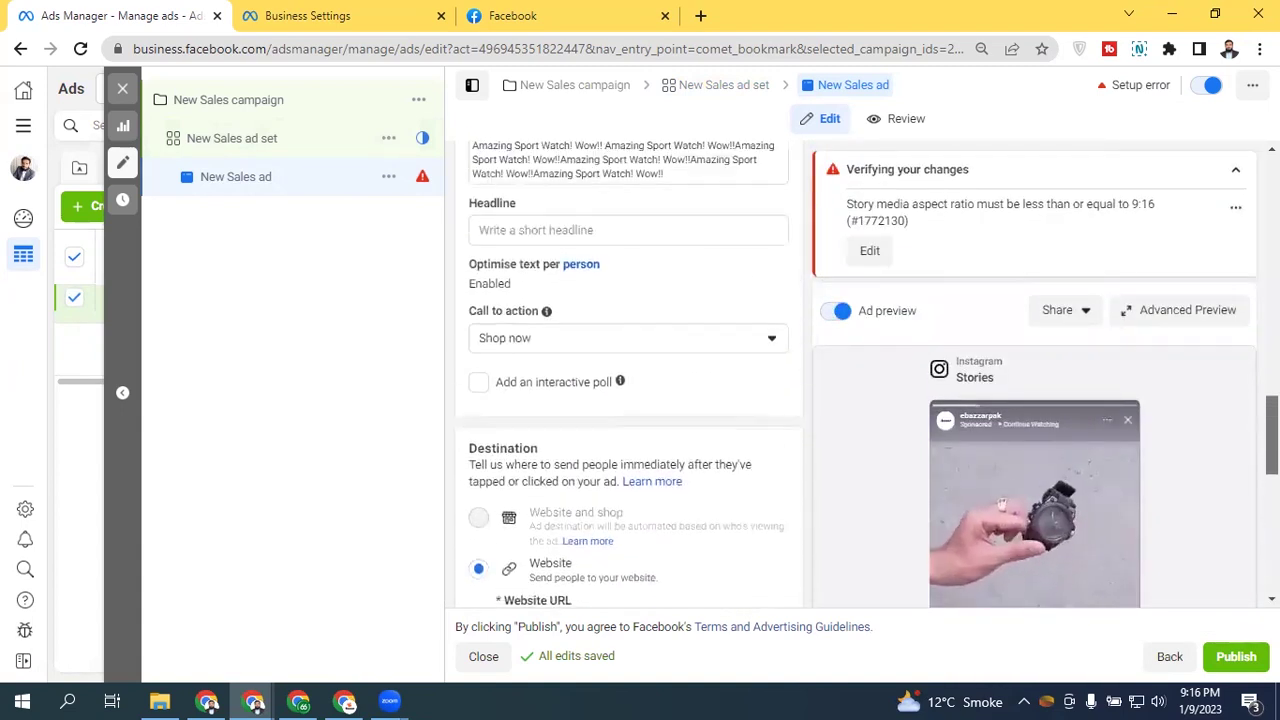
scroll(655, 330, up, 2)
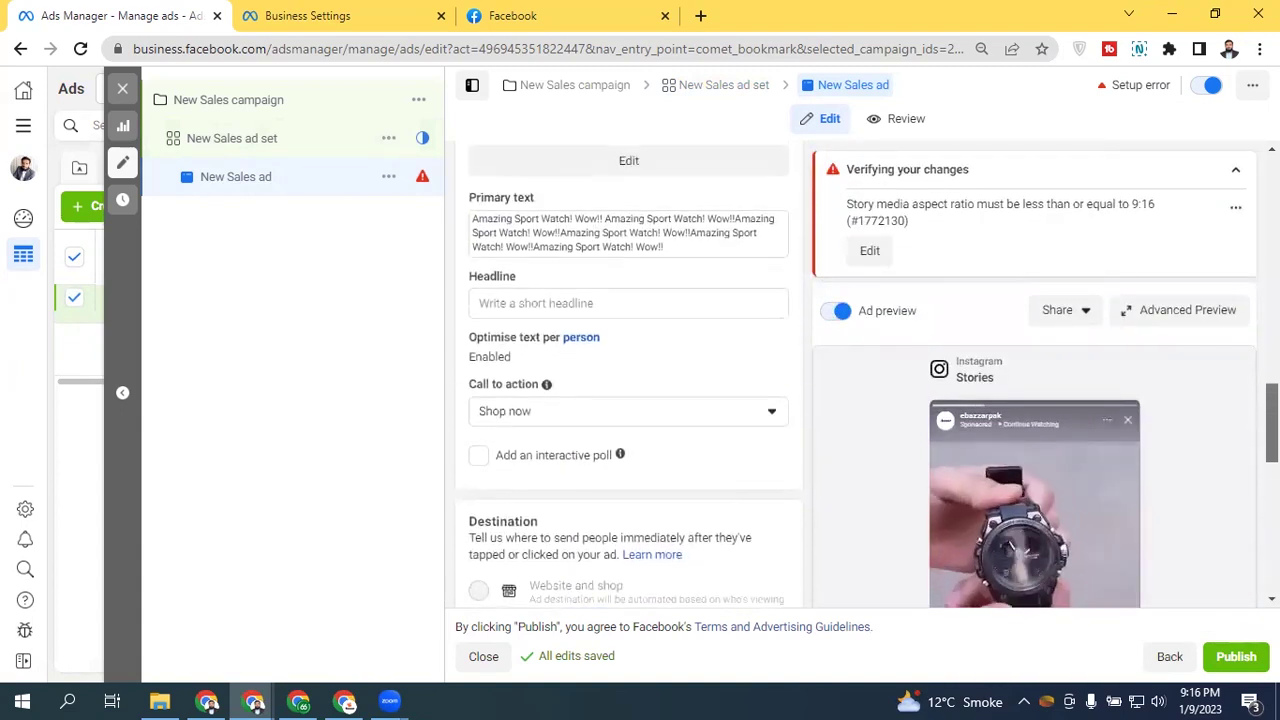
Step: Set the ad's headline to "Offer Ends Today!" and check the Instagram Stories preview
click(654, 331)
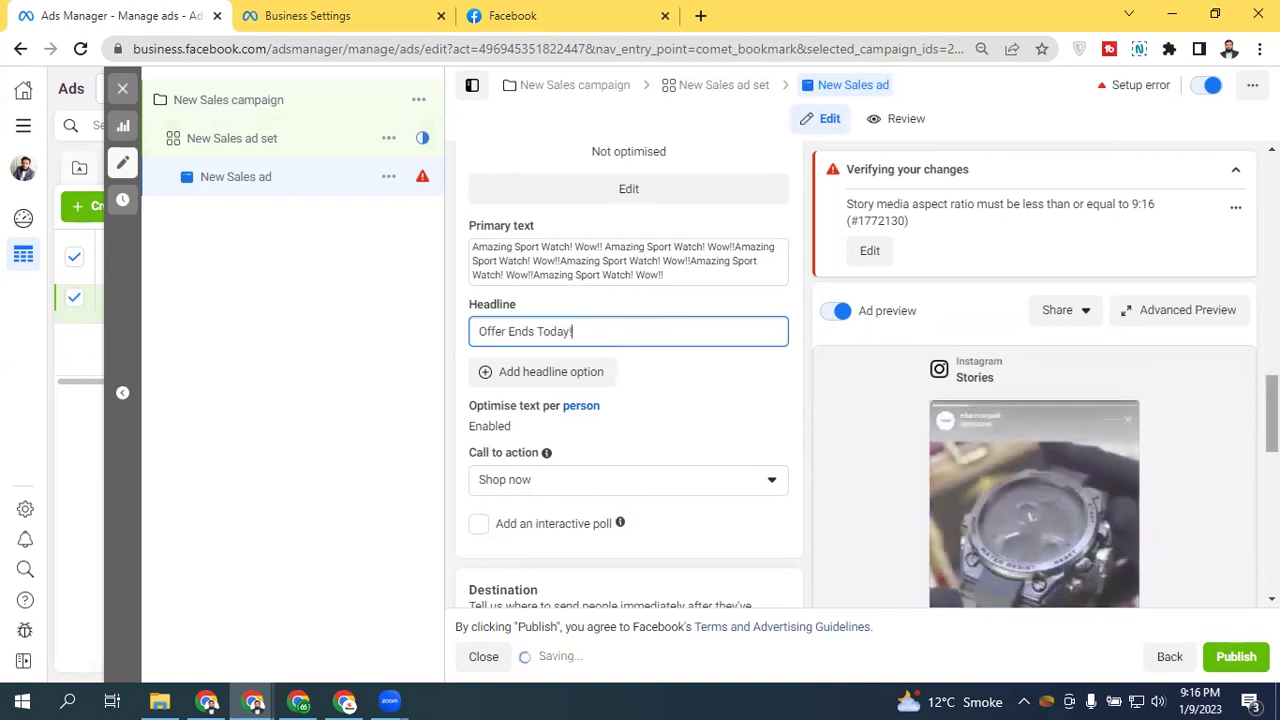
scroll(1237, 414, down, 2)
scroll(628, 380, down, 2)
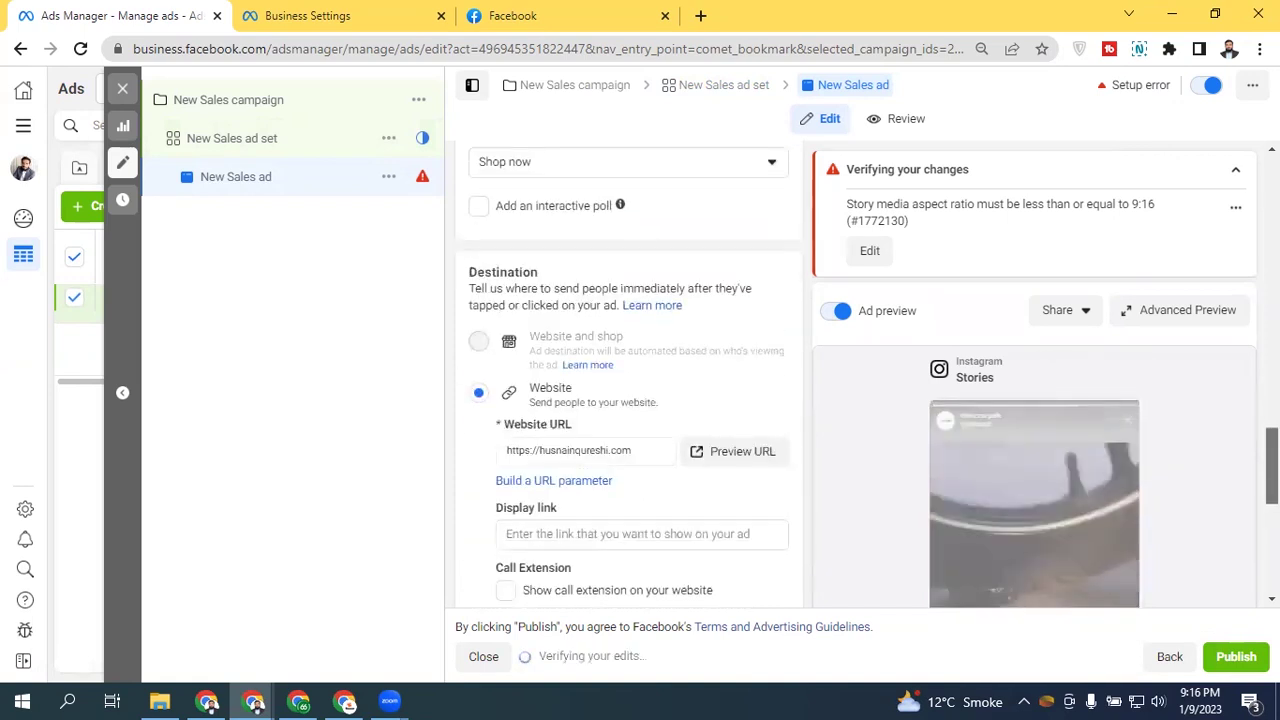
scroll(628, 380, up, 3)
scroll(628, 380, down, 6)
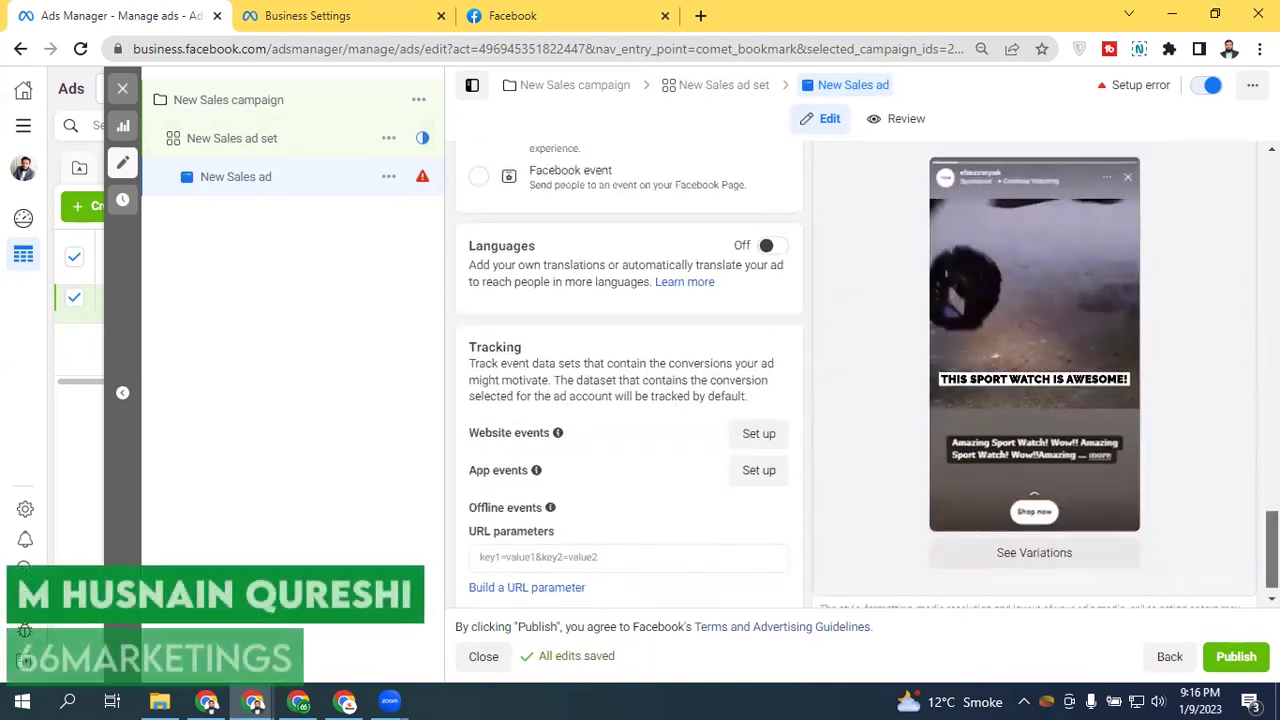
scroll(1045, 557, up, 1)
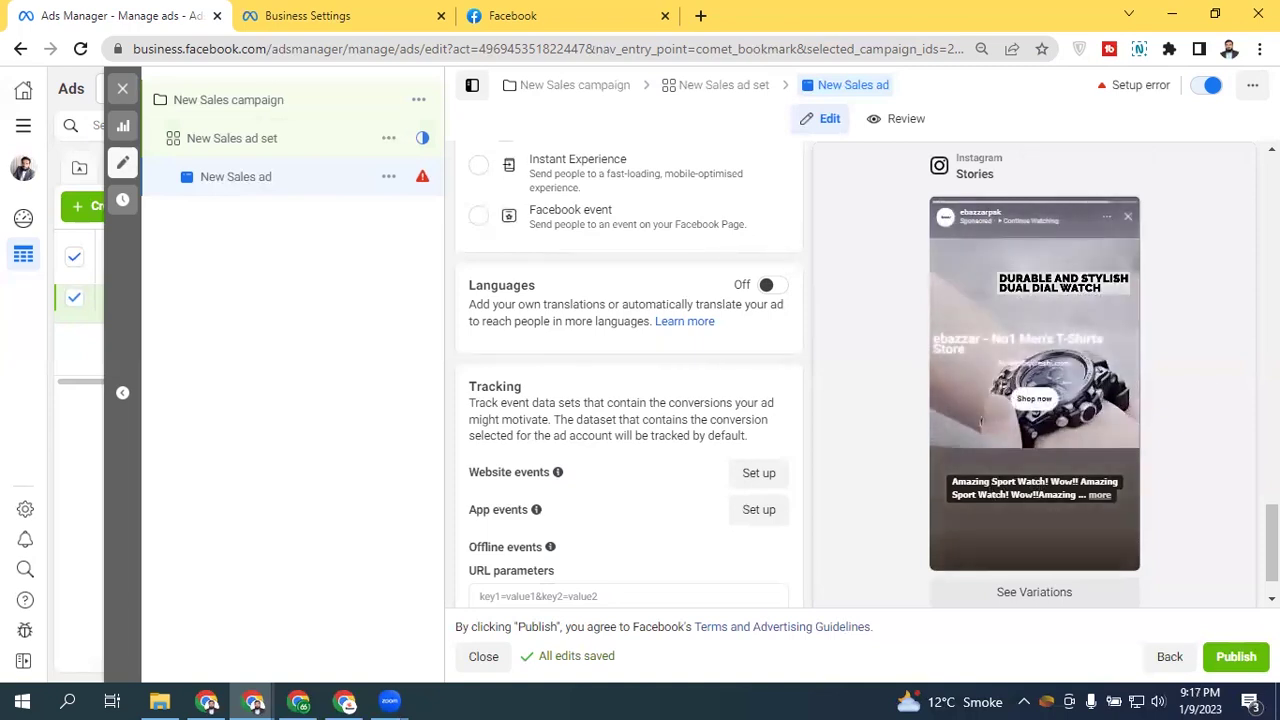
Step: Review the ad's primary text, headline, call to action and media sections against the Instagram Stories preview
scroll(1029, 489, up, 5)
scroll(628, 400, up, 5)
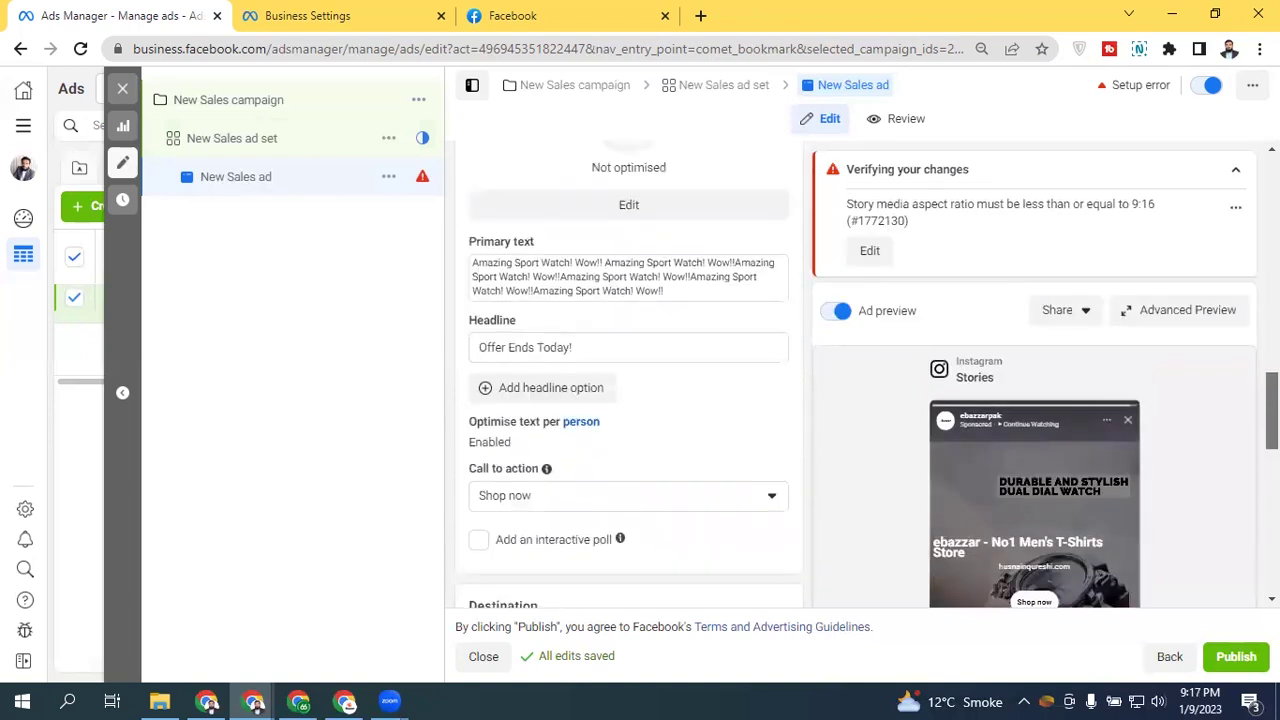
scroll(526, 294, down, 2)
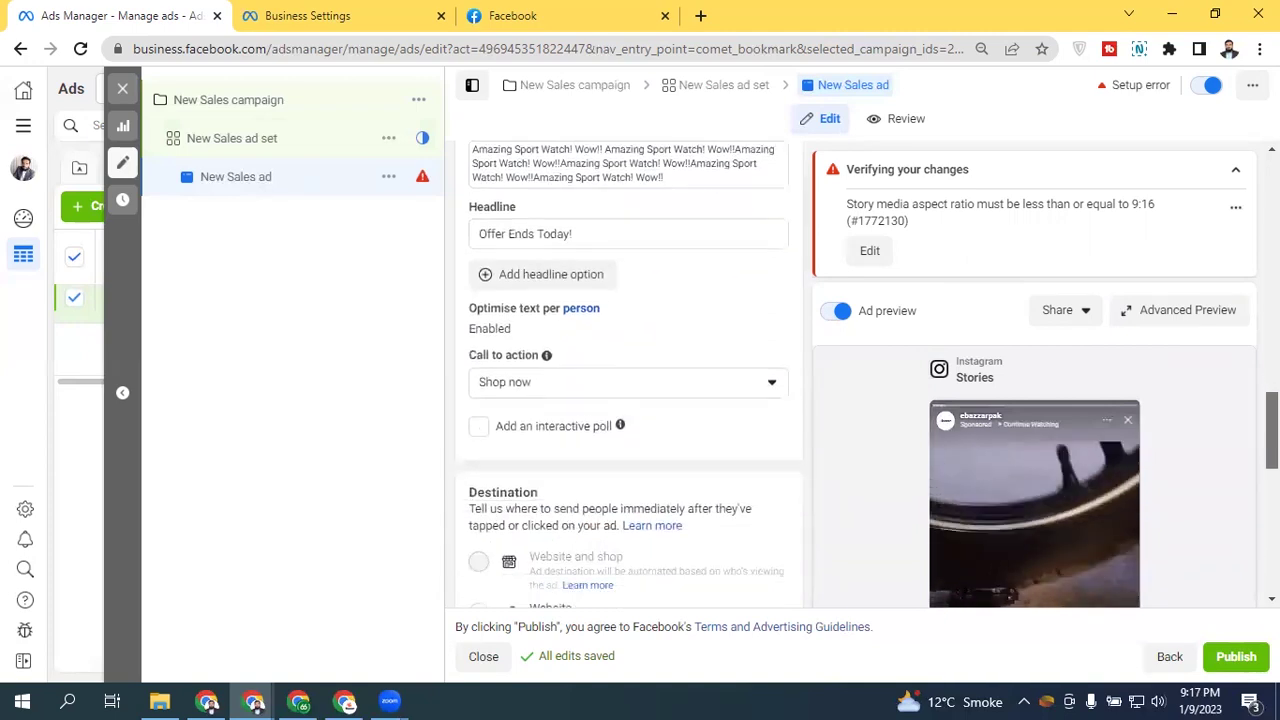
click(604, 156)
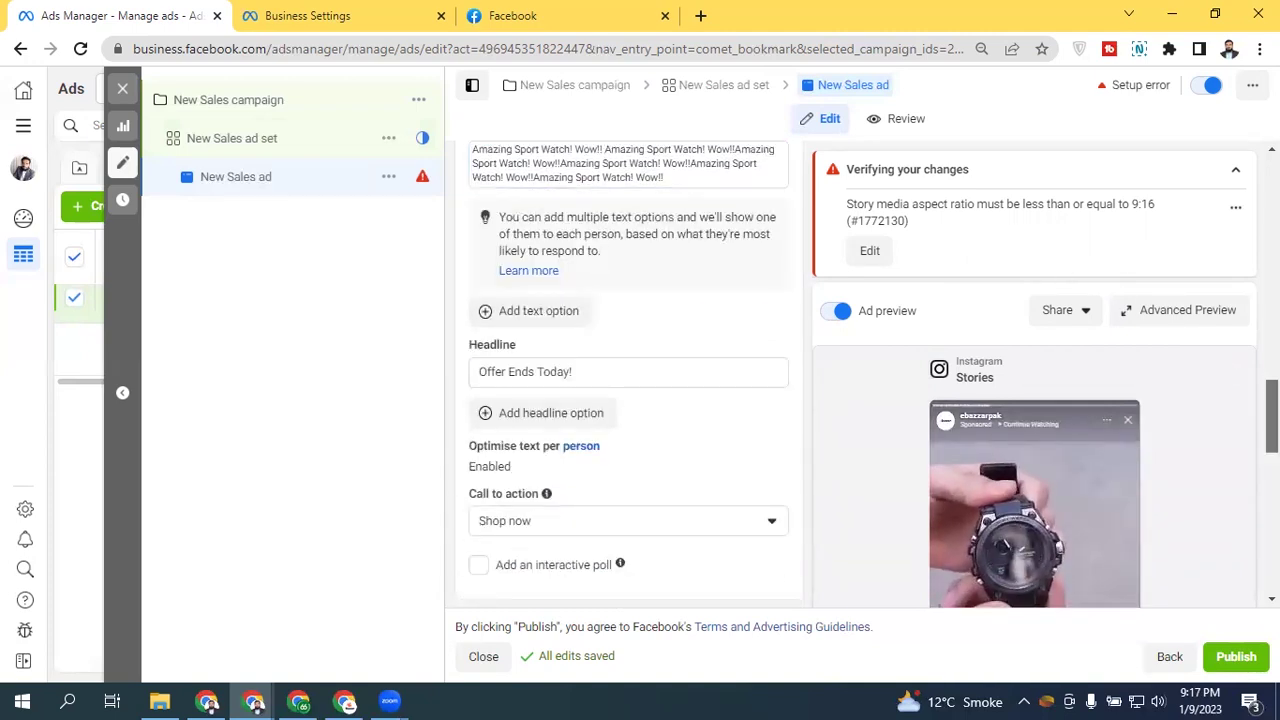
scroll(540, 270, up, 2)
mouse_move(543, 264)
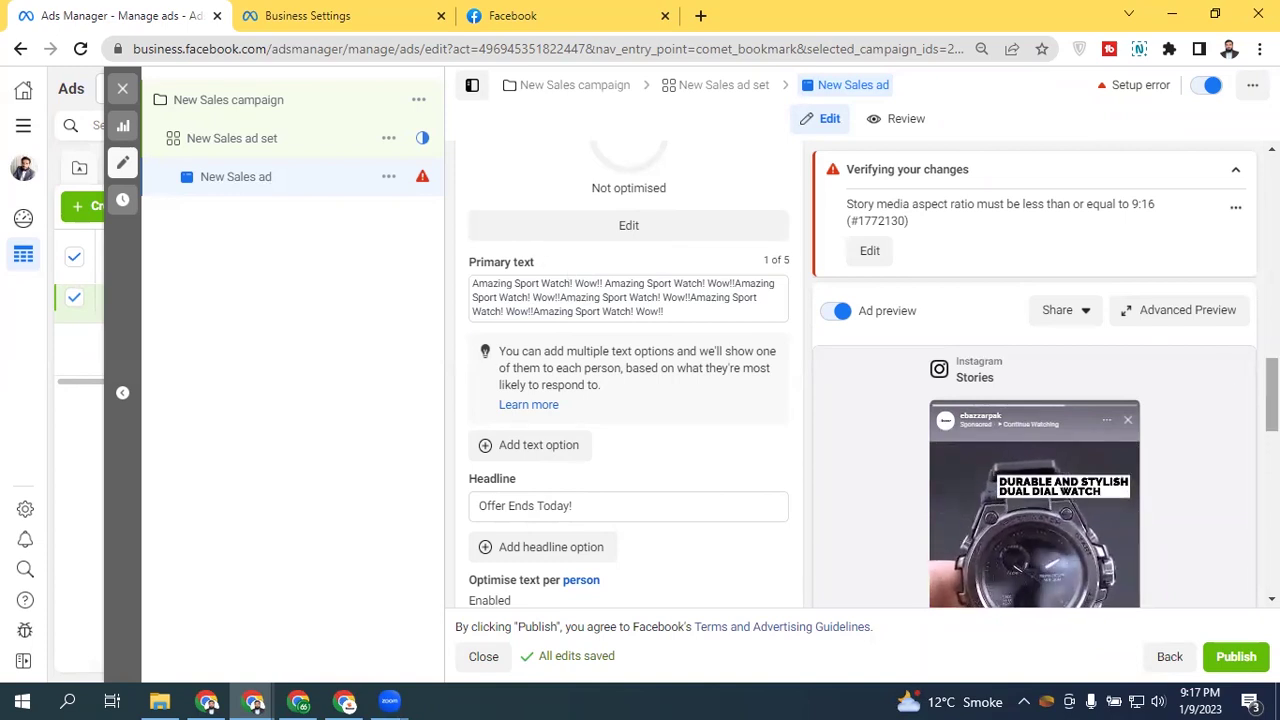
scroll(628, 380, up, 8)
scroll(628, 380, down, 2)
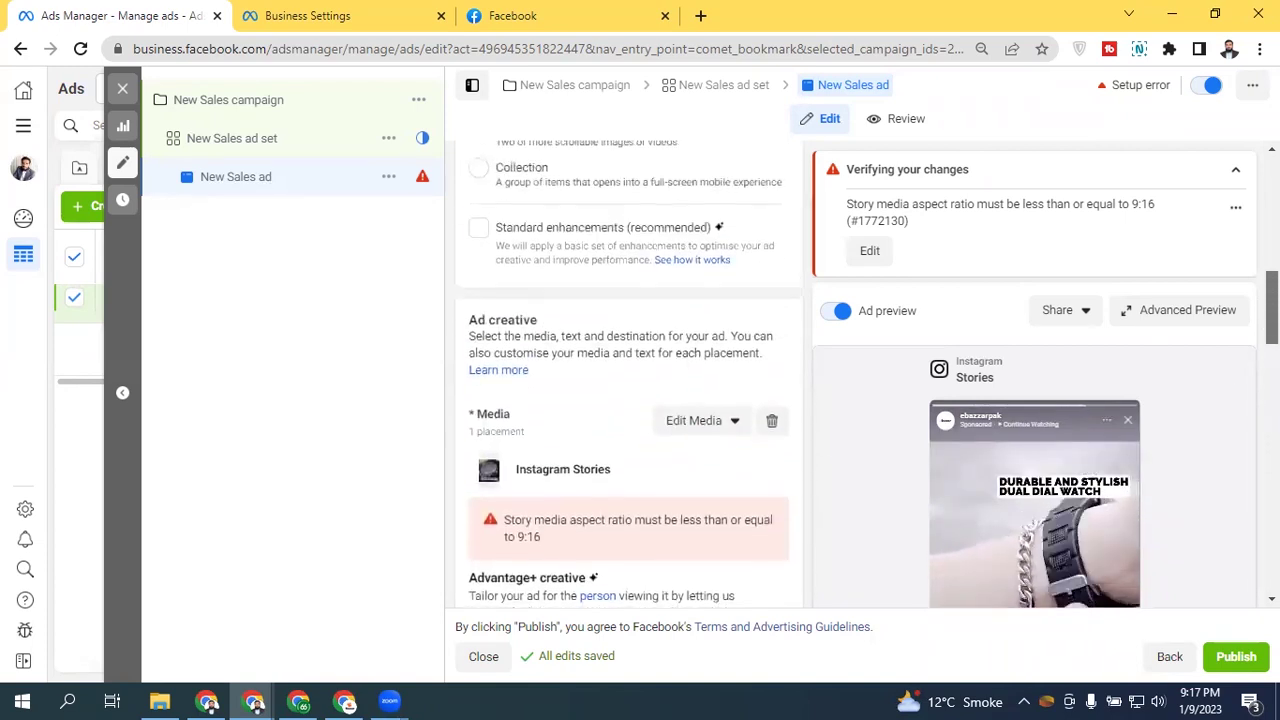
scroll(628, 380, down, 5)
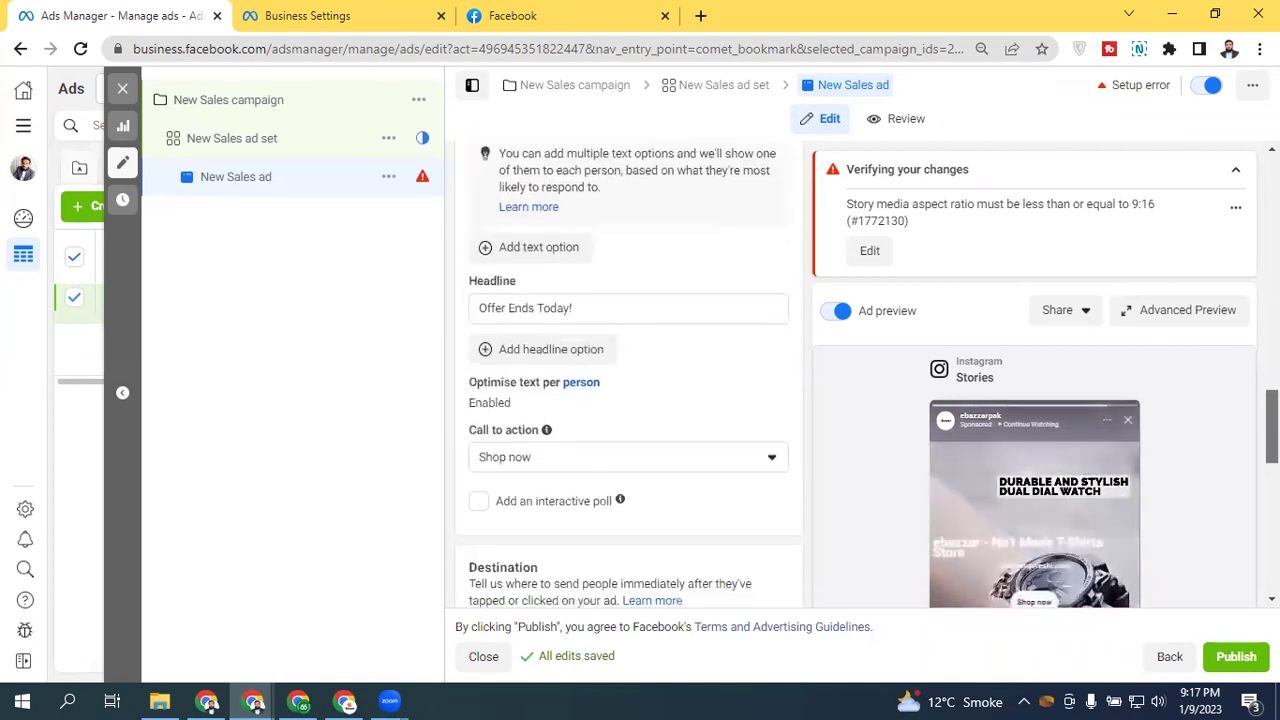
Step: Switch the ad's format to Carousel and check its card and optimisation options
scroll(628, 380, up, 4)
scroll(628, 380, up, 2)
scroll(477, 329, up, 1)
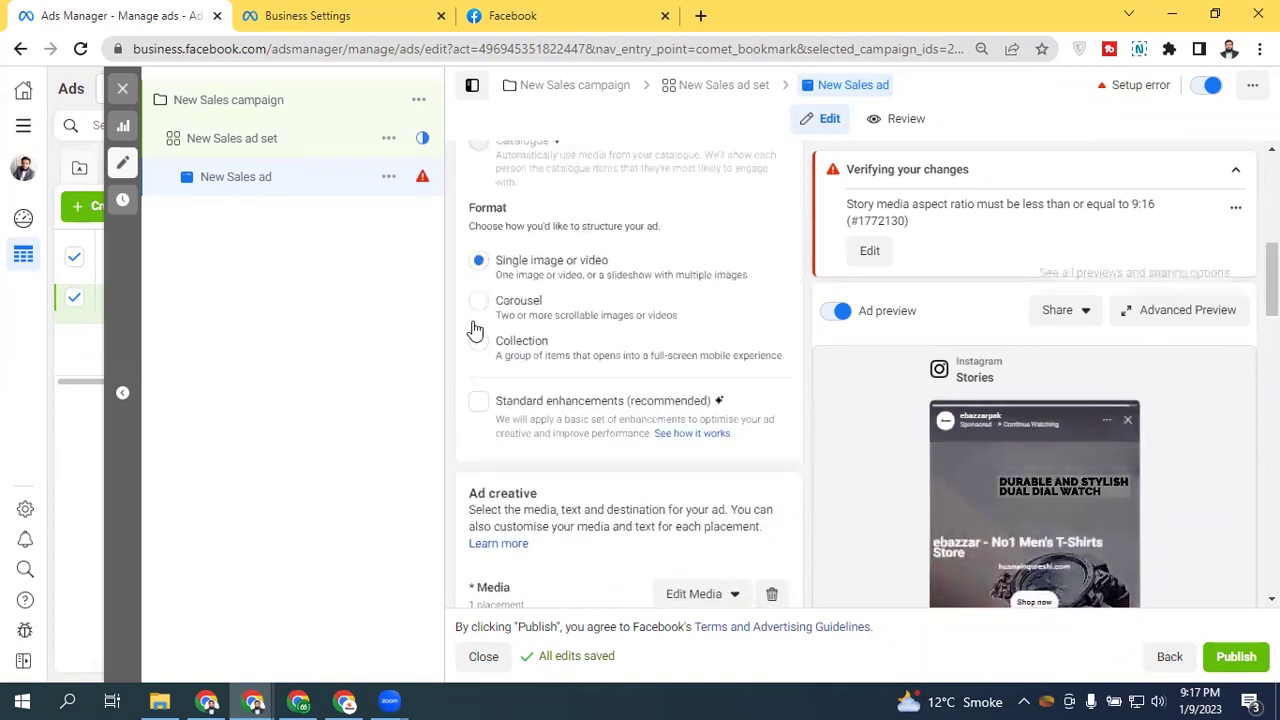
click(519, 308)
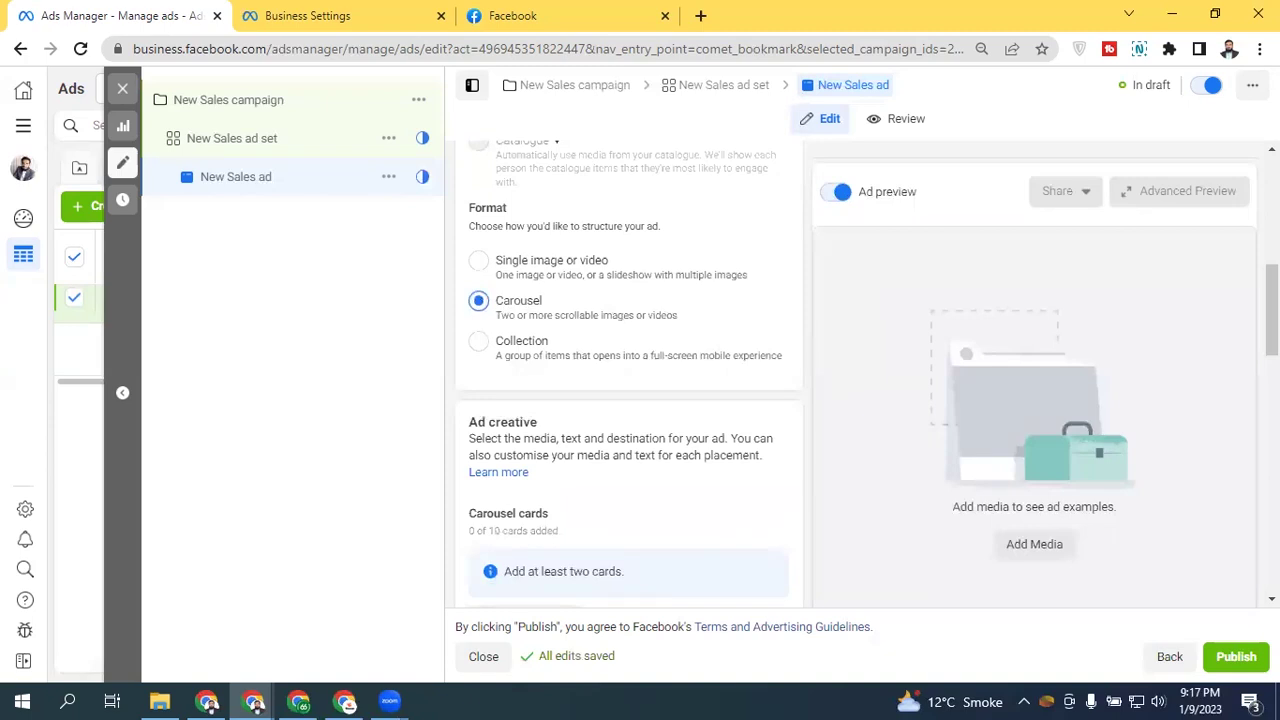
scroll(765, 295, down, 3)
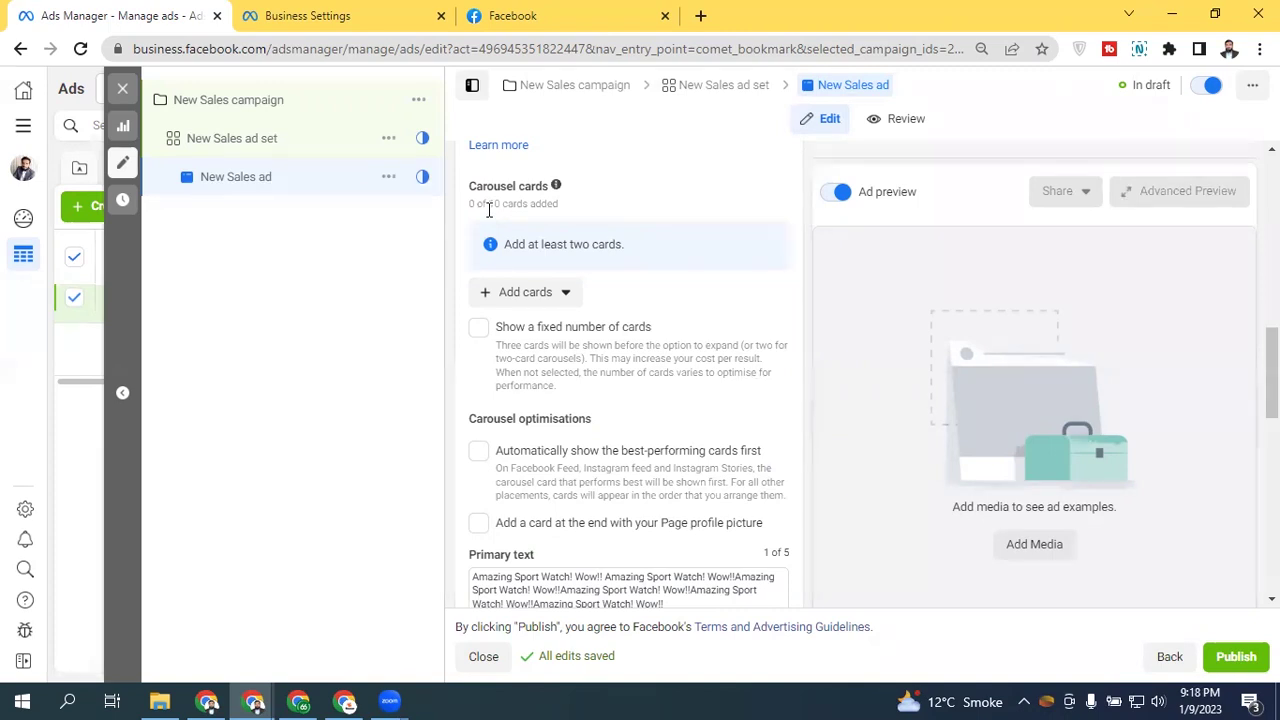
Step: Close the sales campaign editor without publishing the draft items and deselect New Sales campaign in the campaign list
click(255, 137)
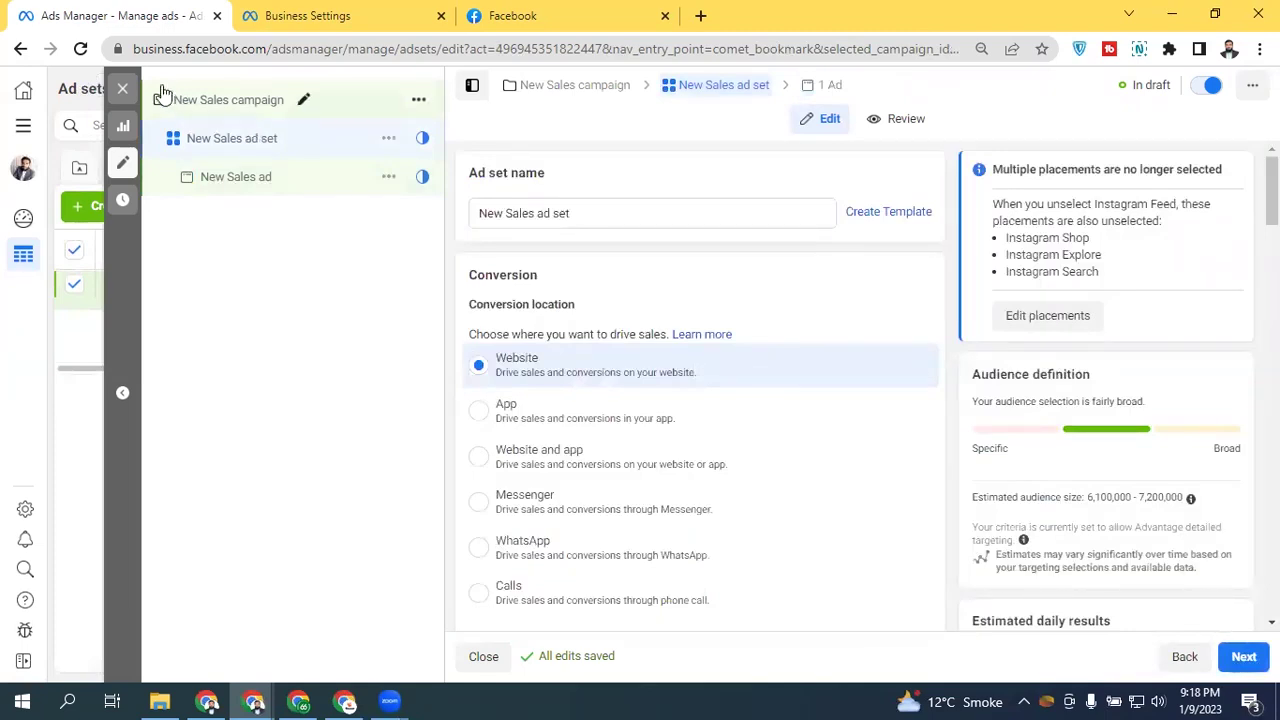
click(122, 88)
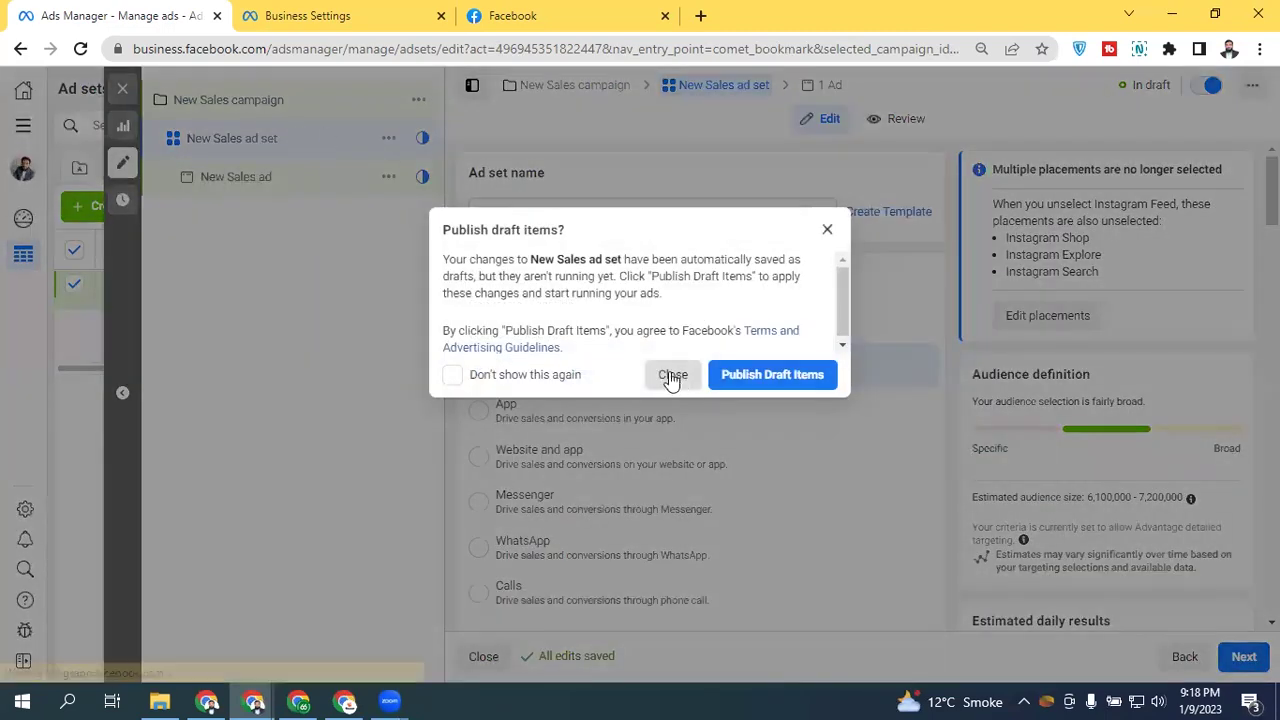
click(672, 375)
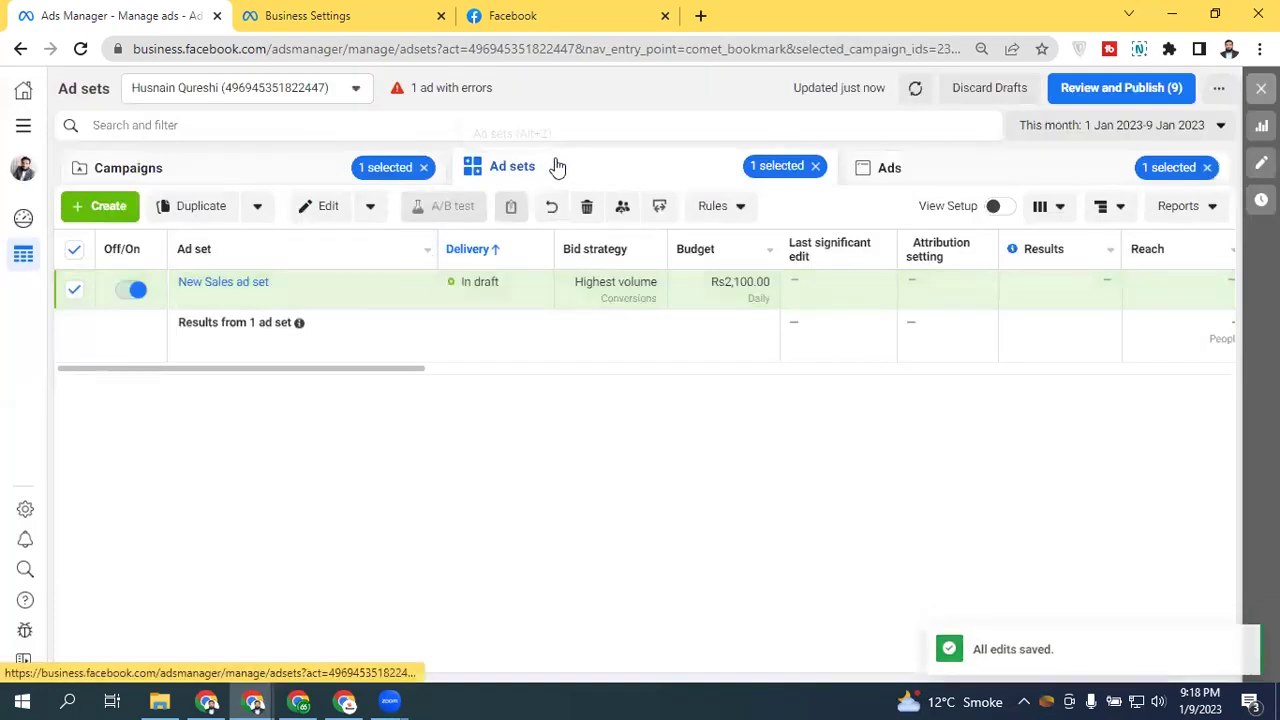
click(283, 175)
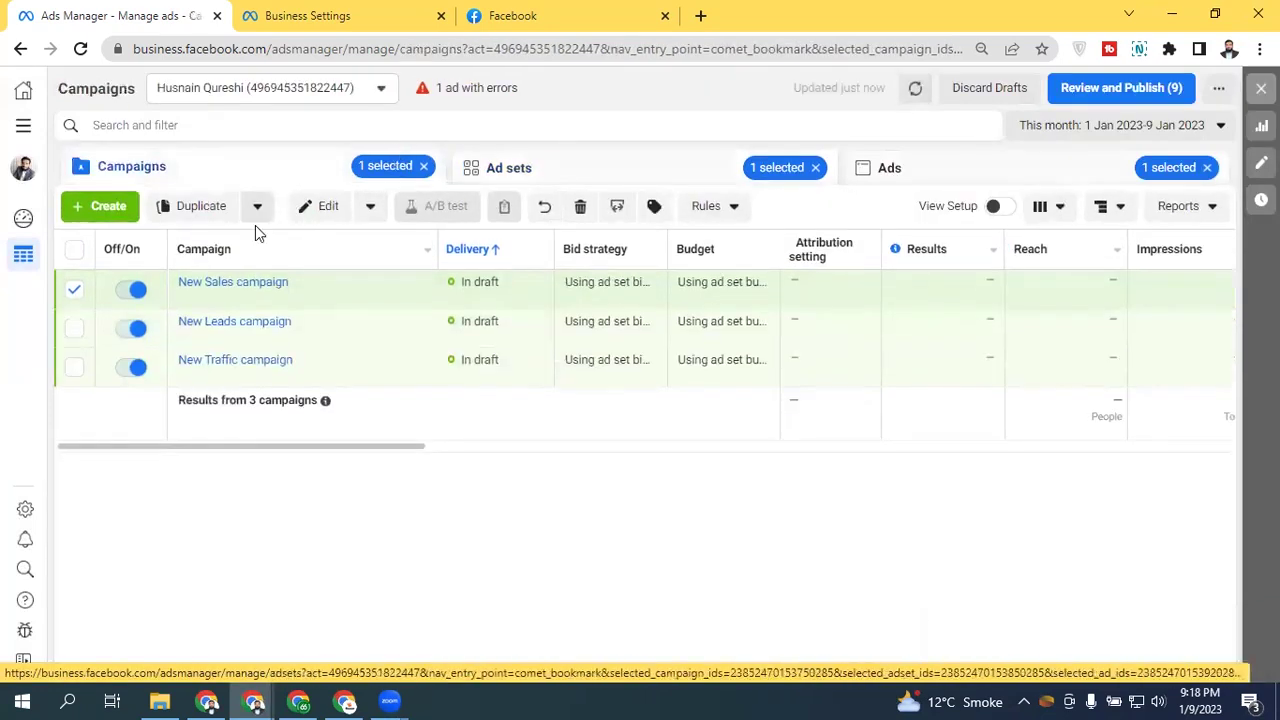
click(74, 291)
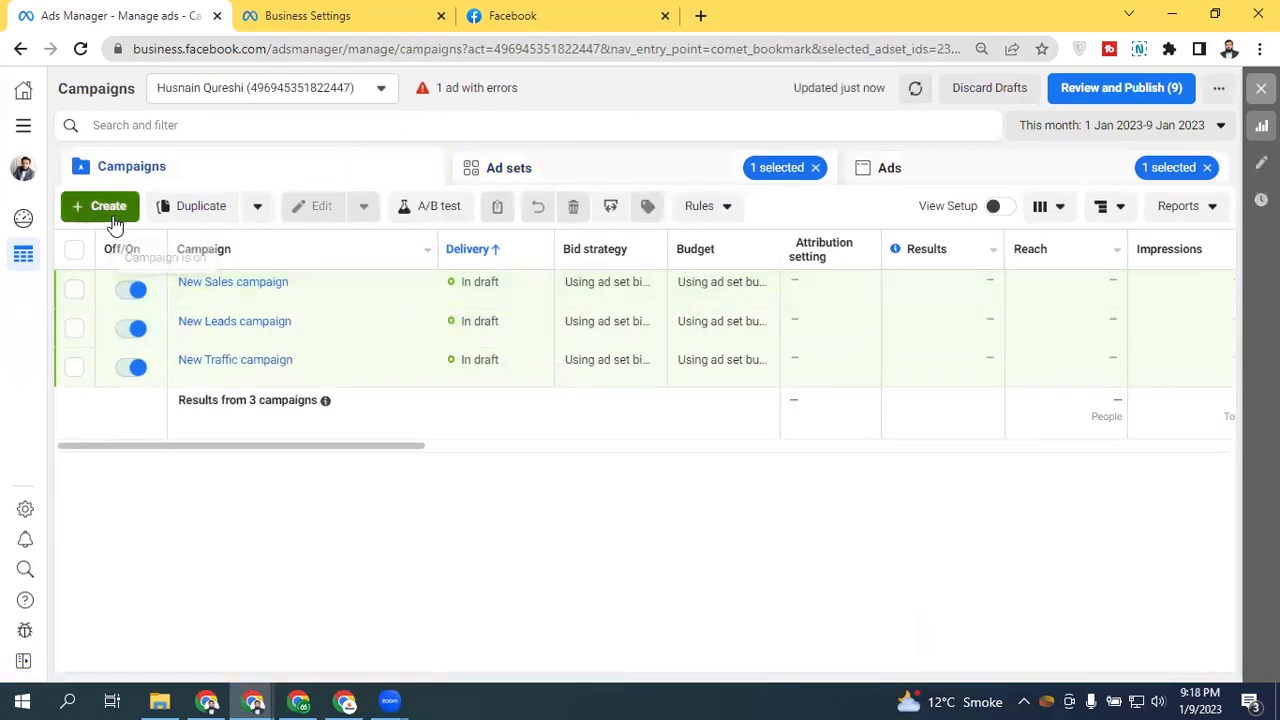
Step: Create a new campaign with the Engagement objective
click(107, 214)
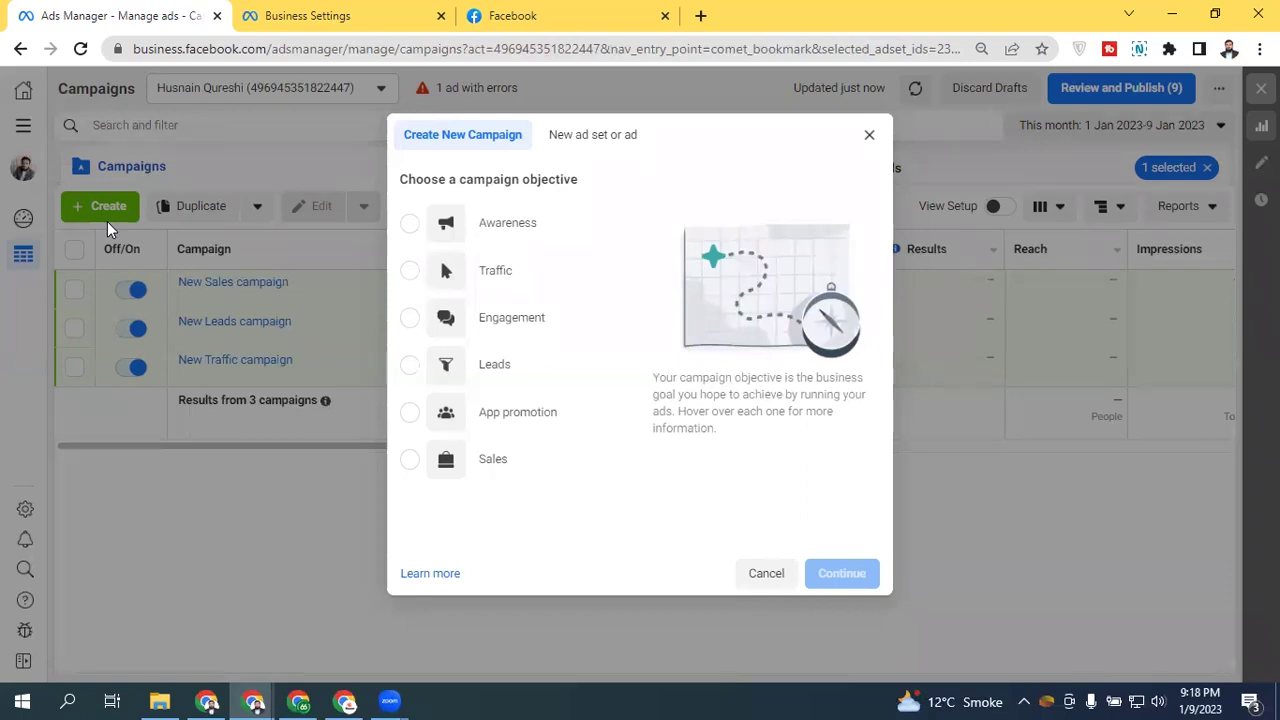
mouse_move(452, 330)
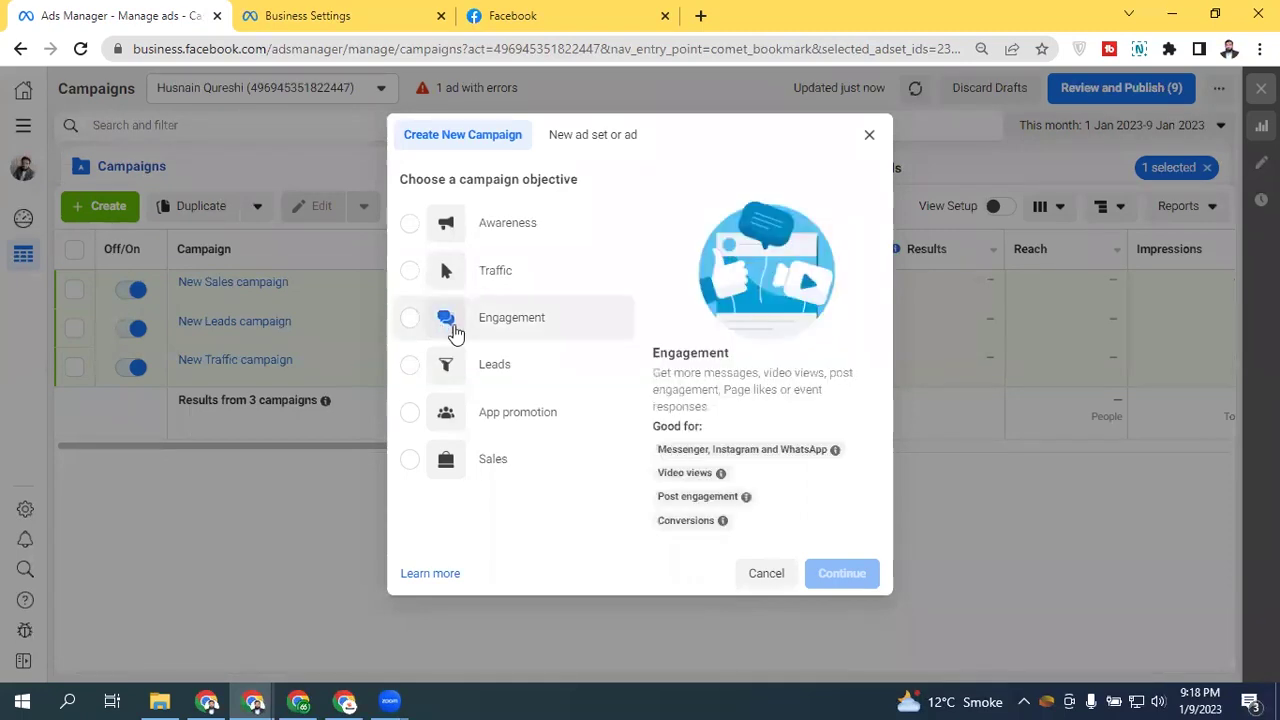
click(533, 327)
click(830, 595)
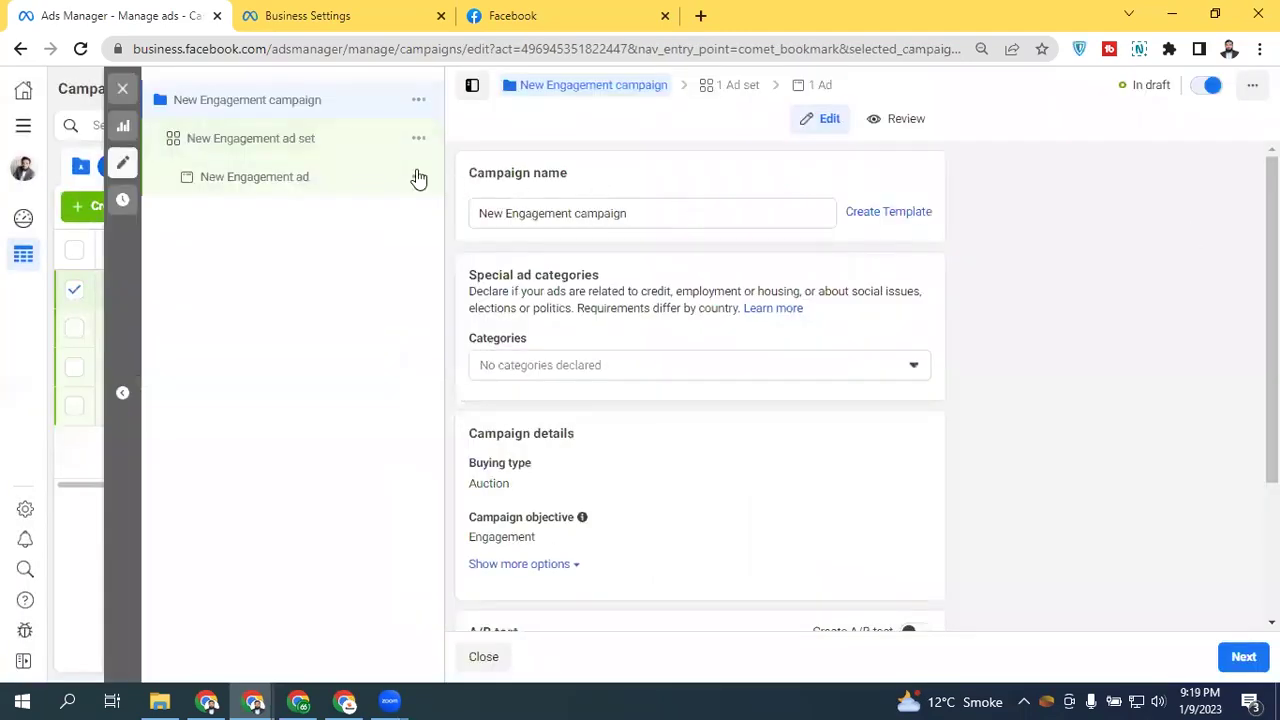
Step: Open the New Engagement ad set and set its conversion location to Facebook Page
click(200, 151)
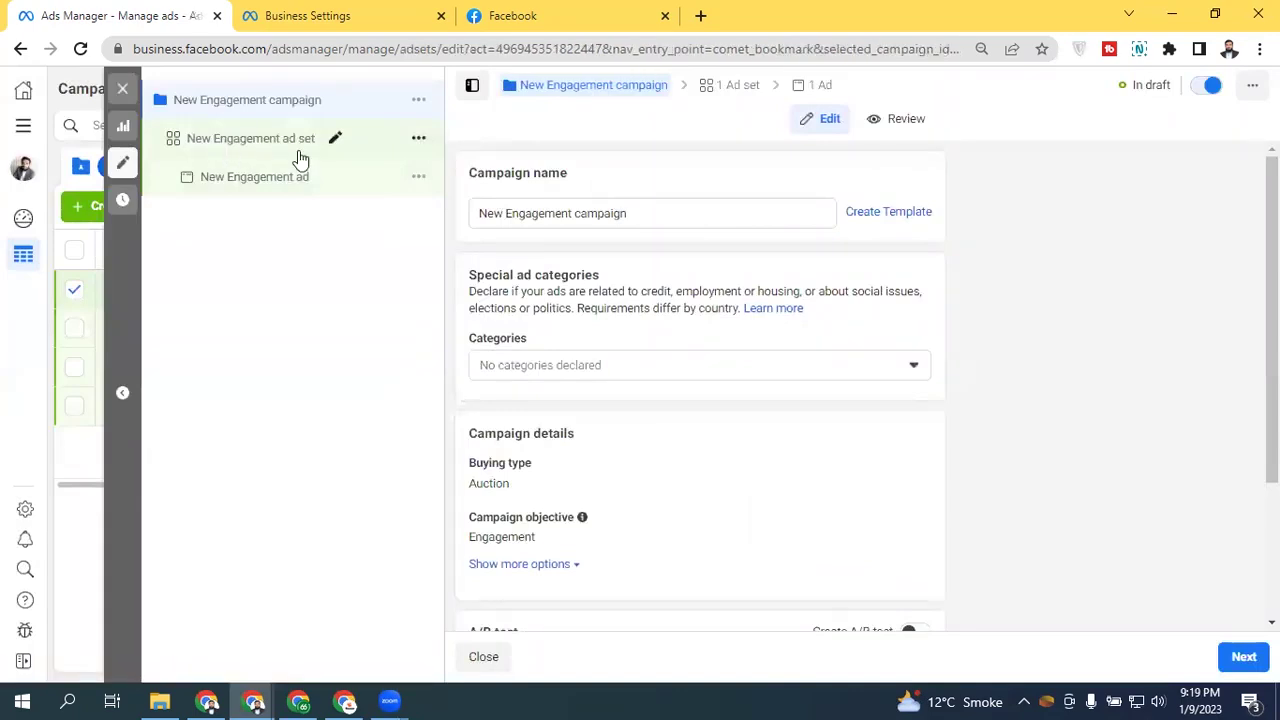
scroll(1182, 280, down, 1)
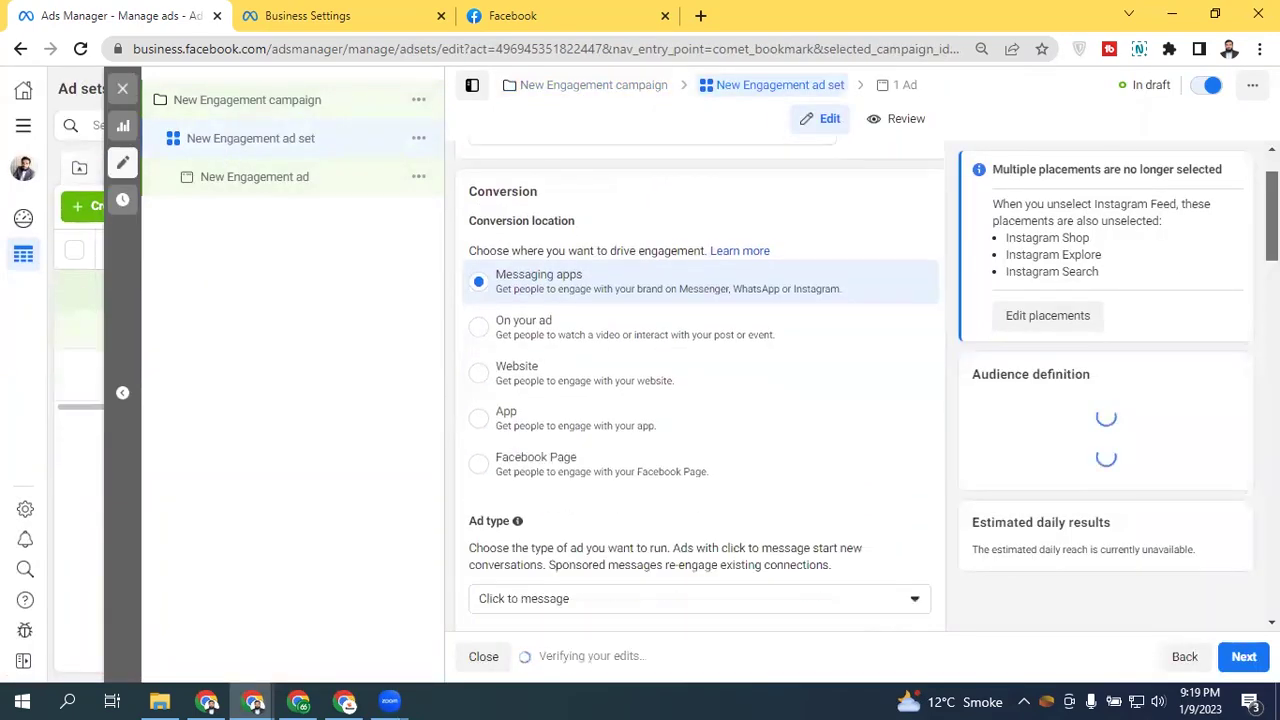
click(544, 459)
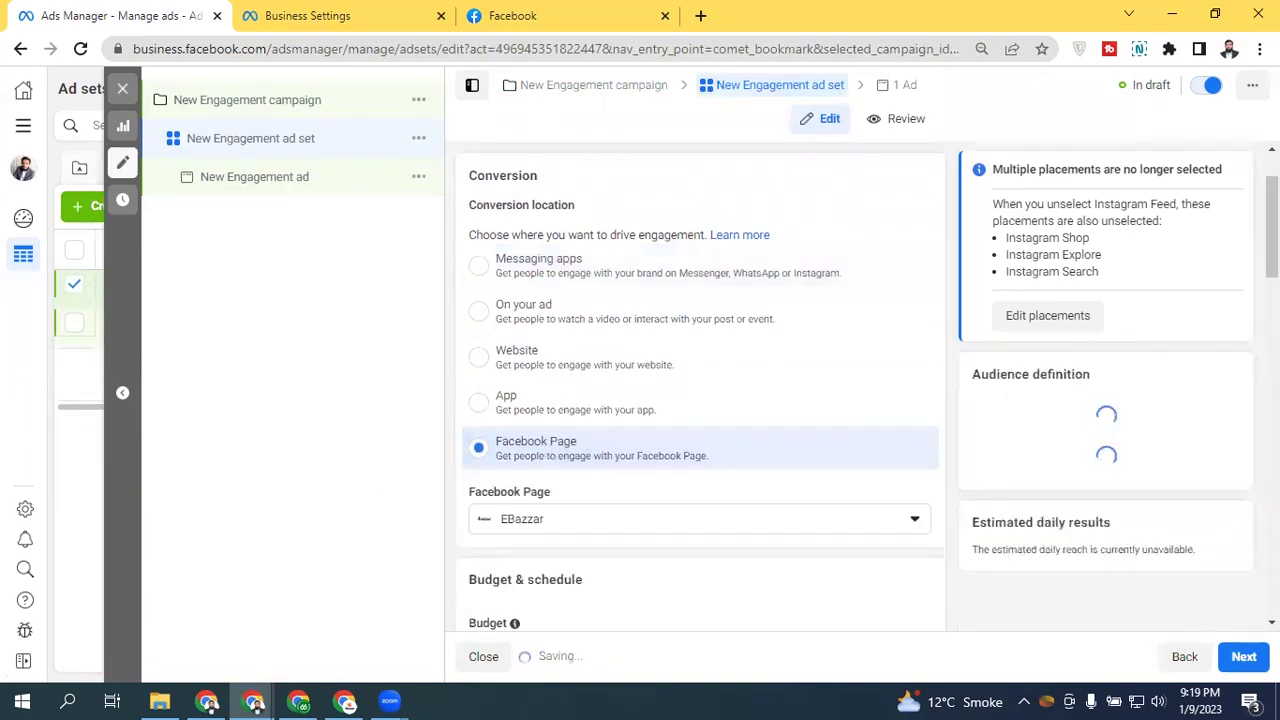
scroll(578, 311, down, 2)
scroll(578, 311, up, 2)
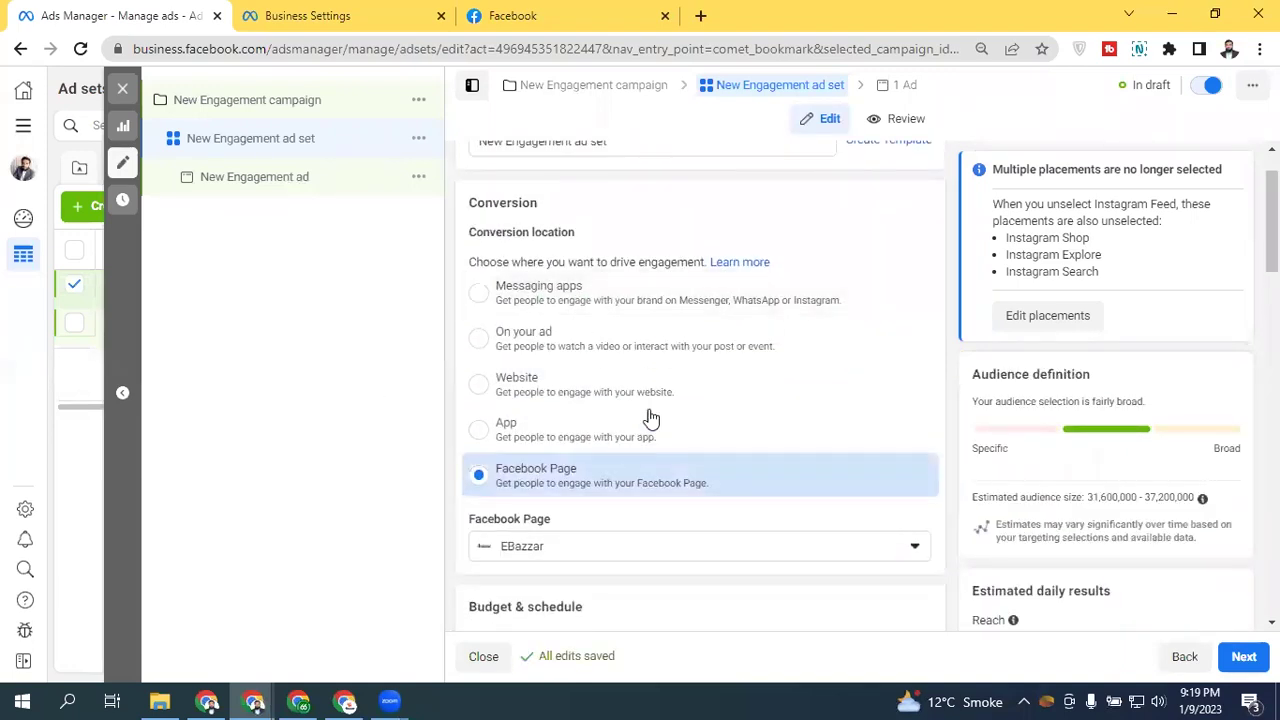
Step: Review the ad set's budget and schedule, audience, placements, and optimisation and delivery sections
scroll(700, 400, down, 3)
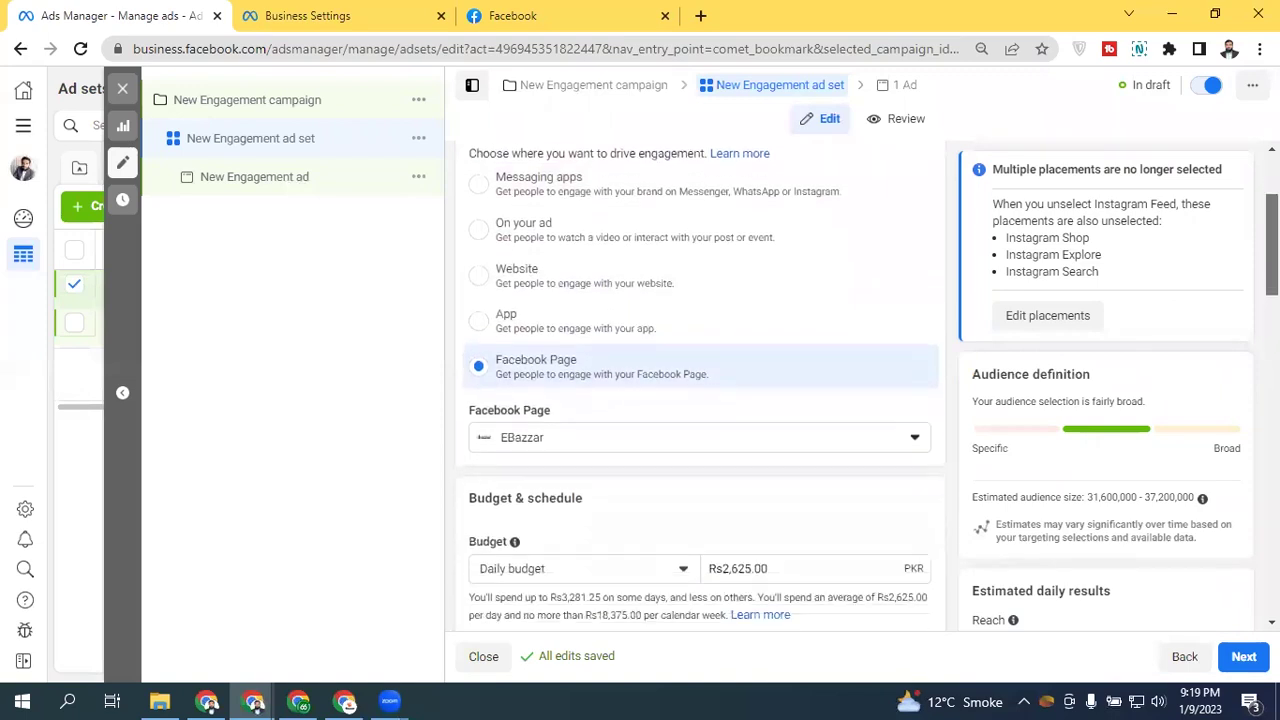
scroll(700, 400, down, 5)
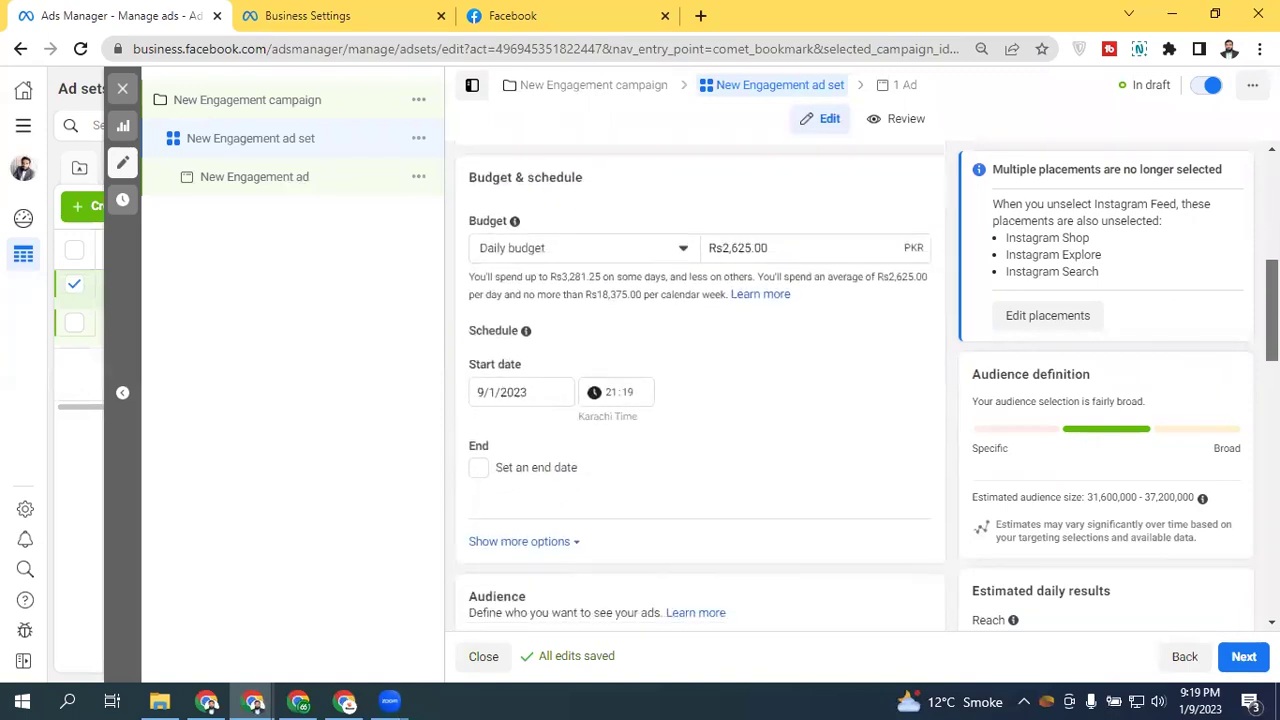
scroll(700, 400, down, 3)
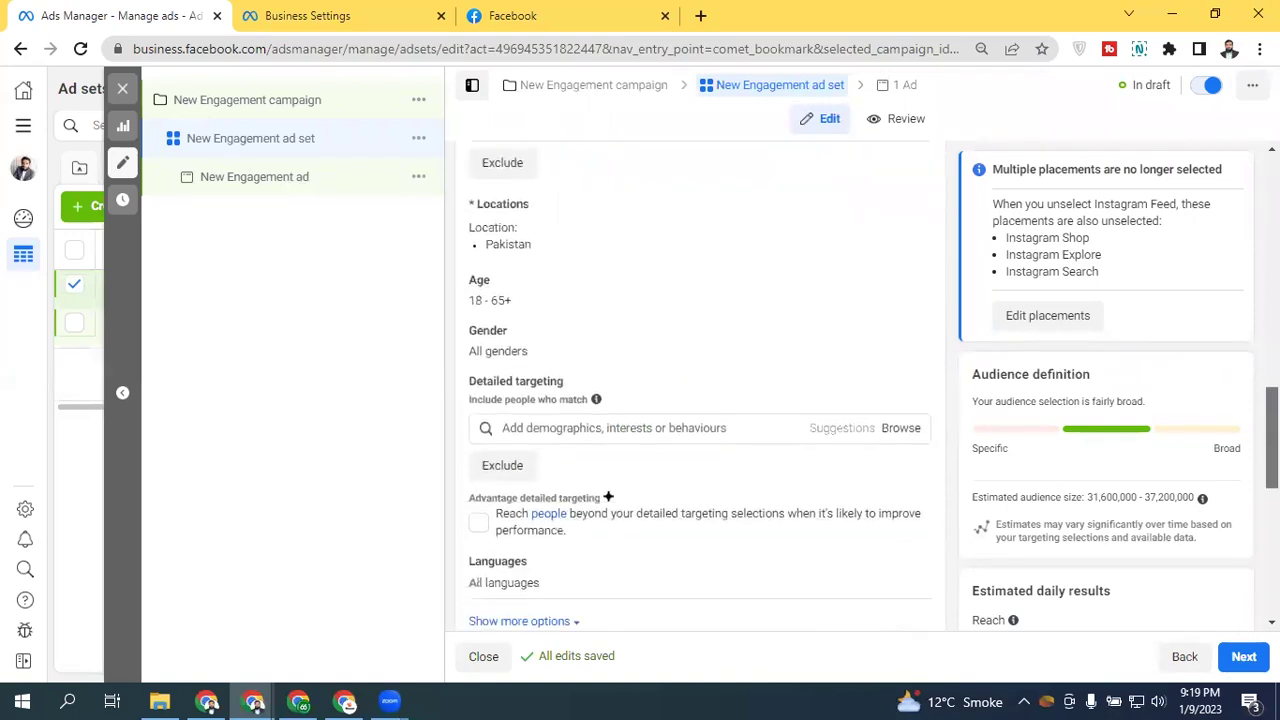
scroll(700, 400, up, 6)
scroll(700, 400, down, 10)
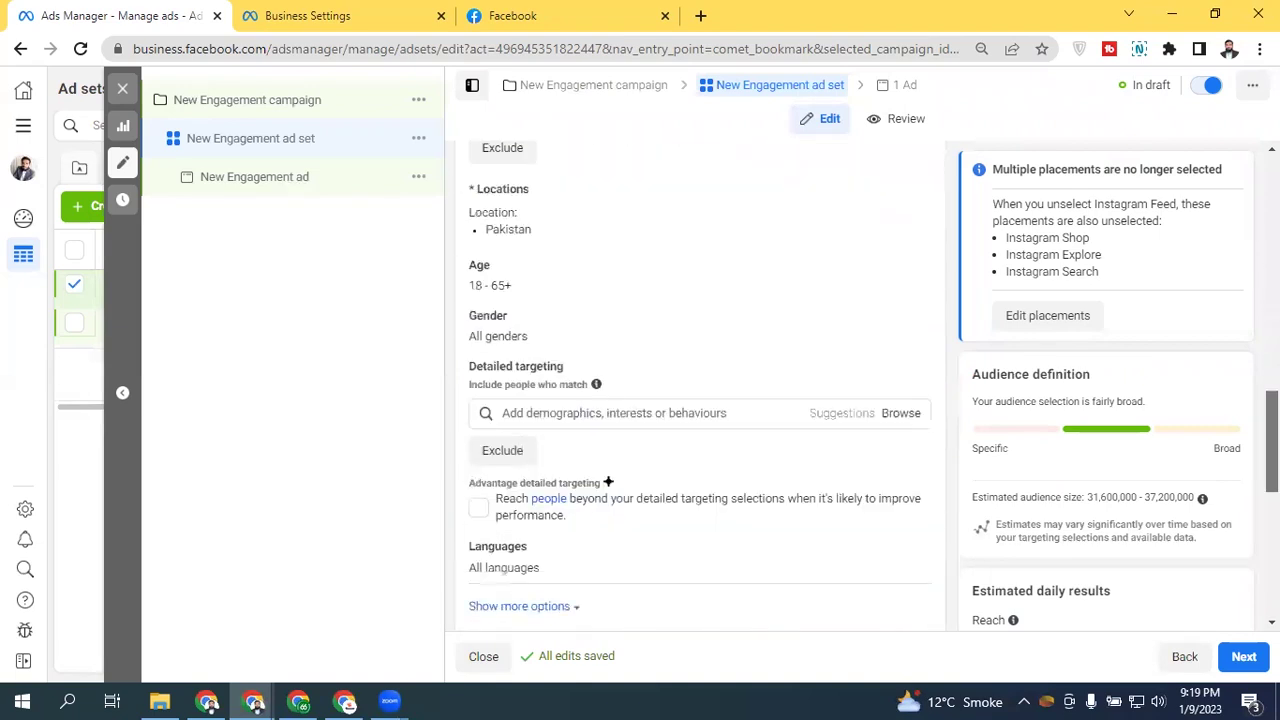
scroll(700, 400, down, 1)
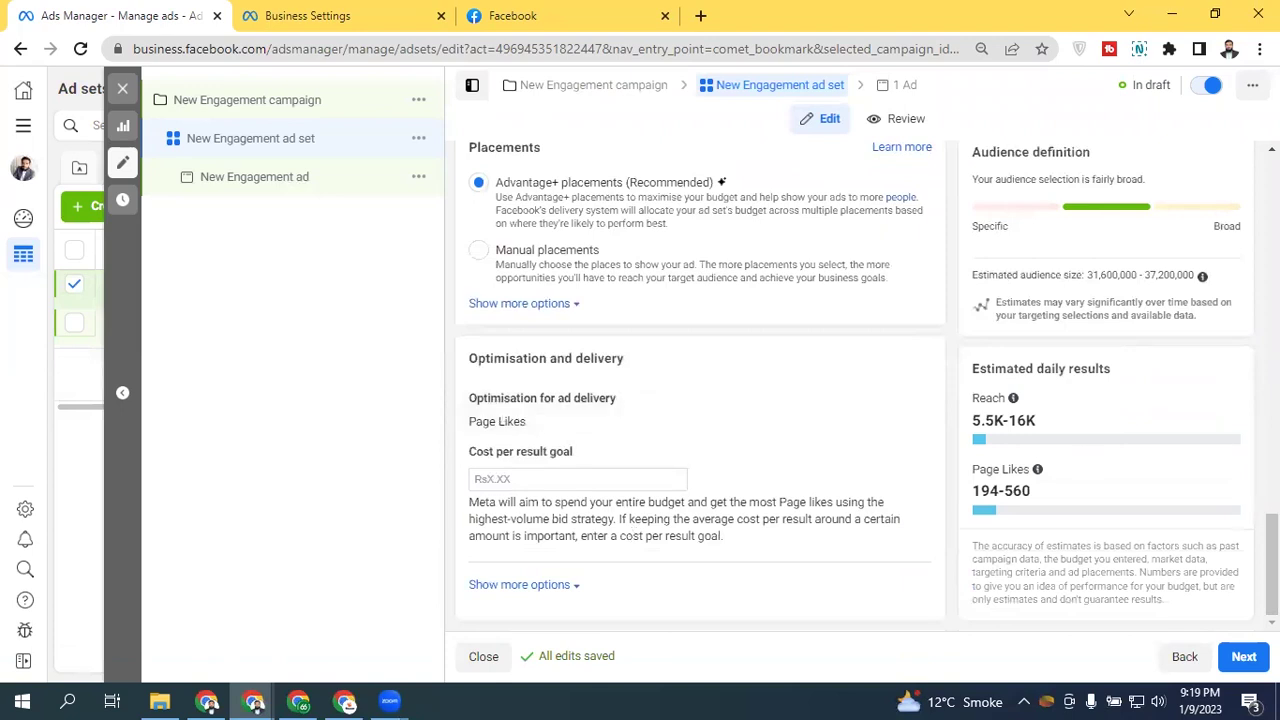
Step: Switch the ad set to manual placements and expand the Feeds placement group
scroll(1272, 560, up, 1)
scroll(700, 400, up, 3)
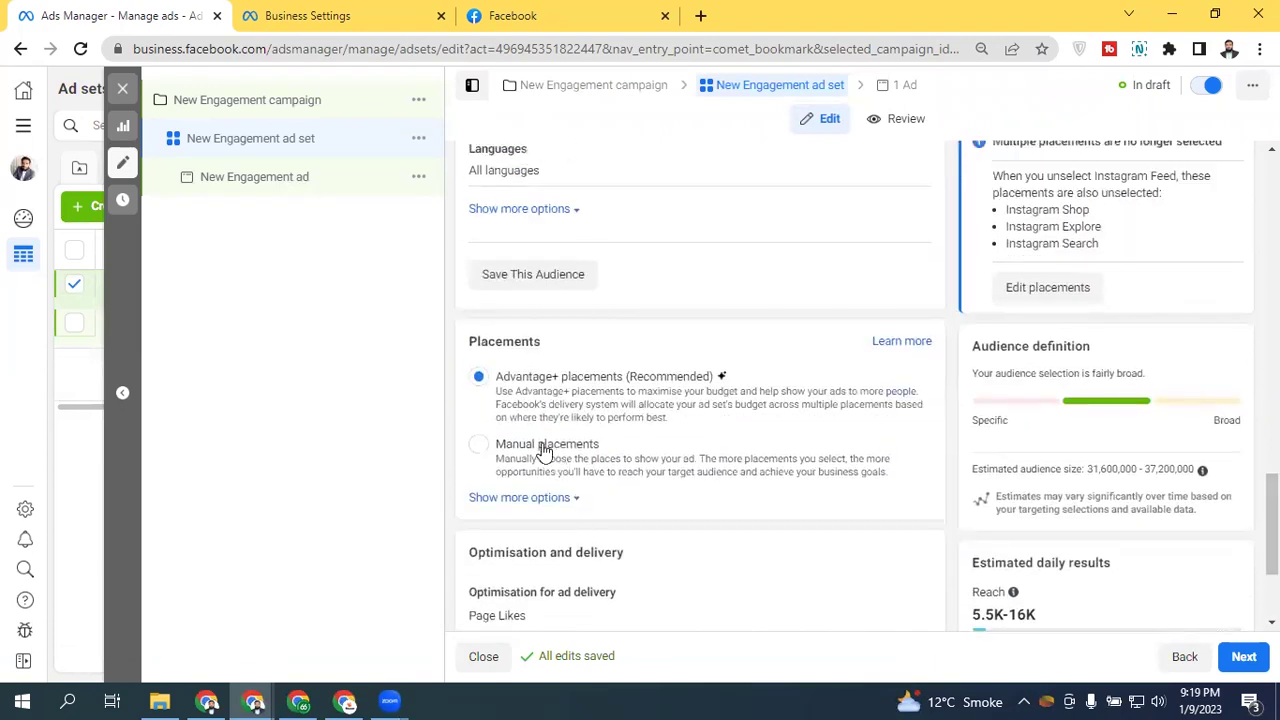
click(497, 432)
scroll(510, 390, down, 3)
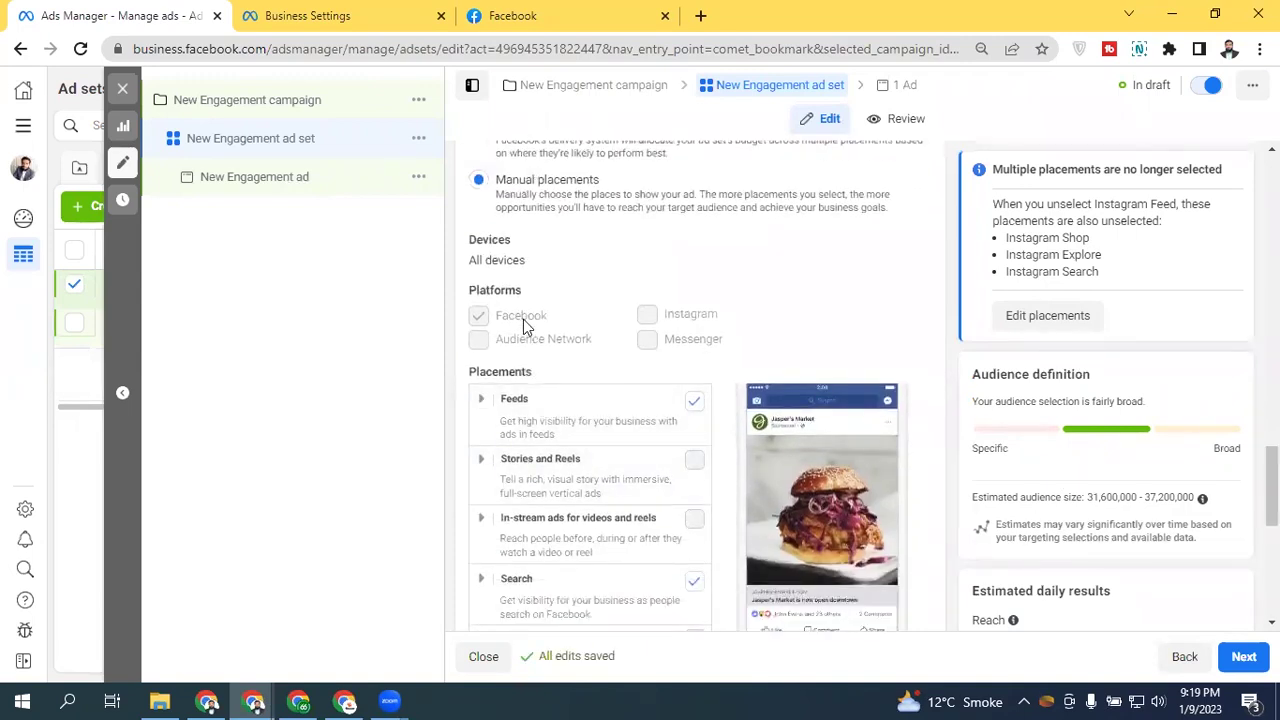
scroll(590, 400, down, 1)
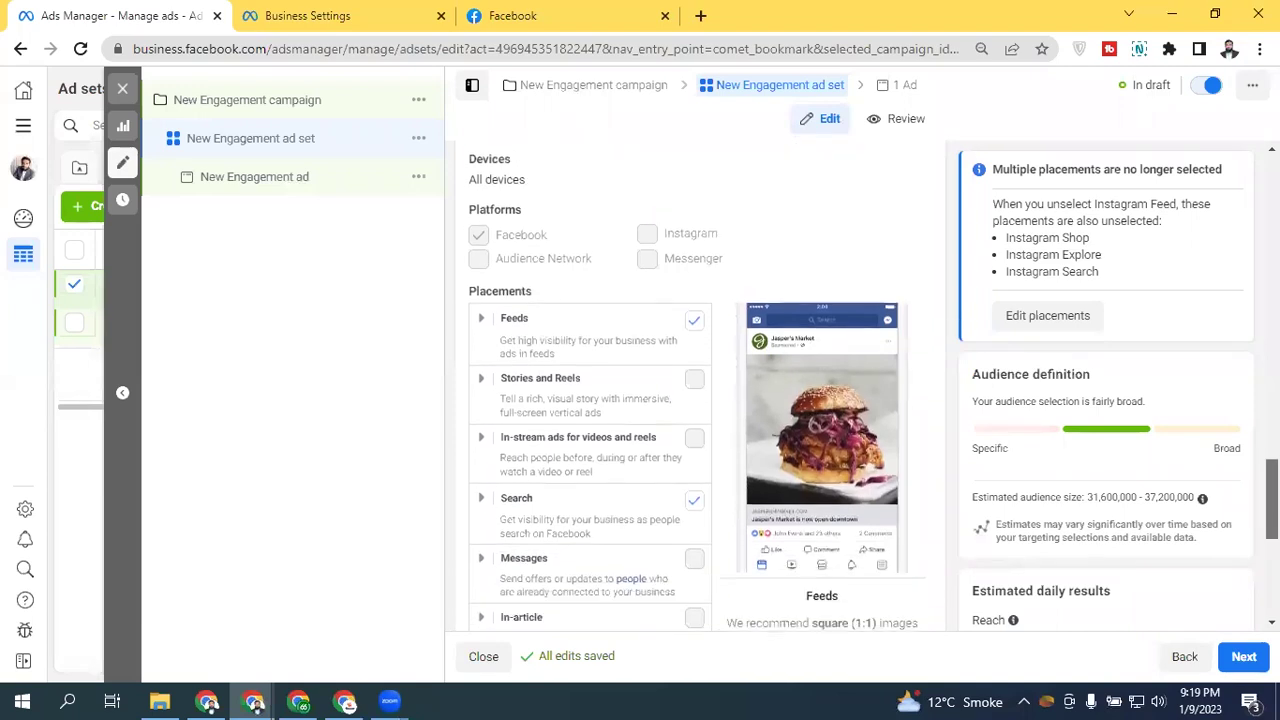
click(556, 325)
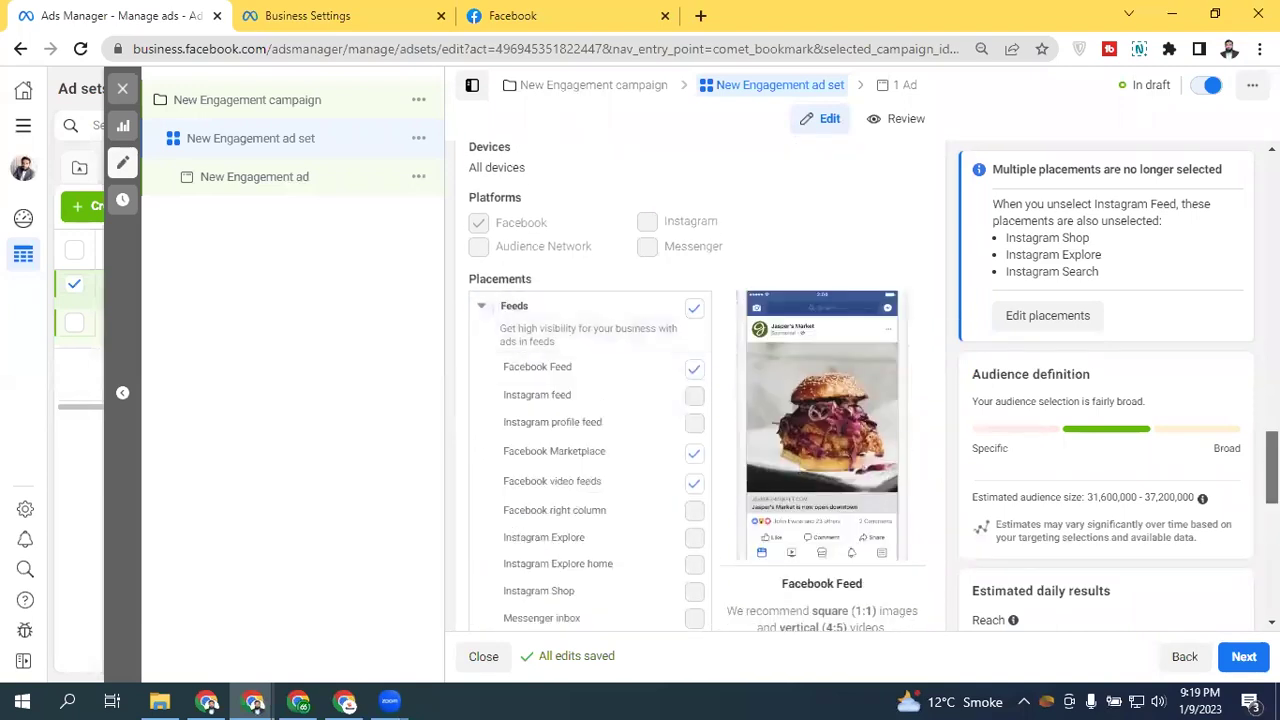
Step: Check which platforms and placements are available for the Facebook Page conversion location, including Search, and continue to the New Engagement ad
scroll(750, 270, down, 3)
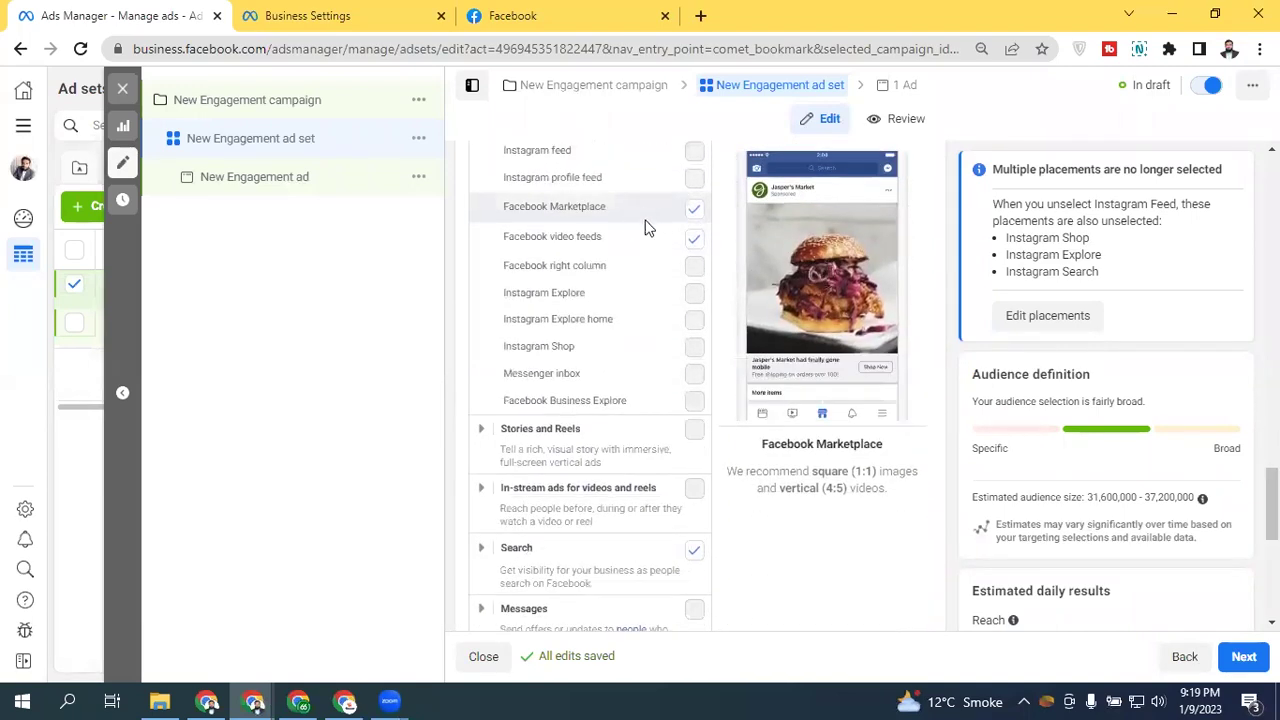
scroll(600, 300, down, 2)
click(489, 367)
click(489, 367)
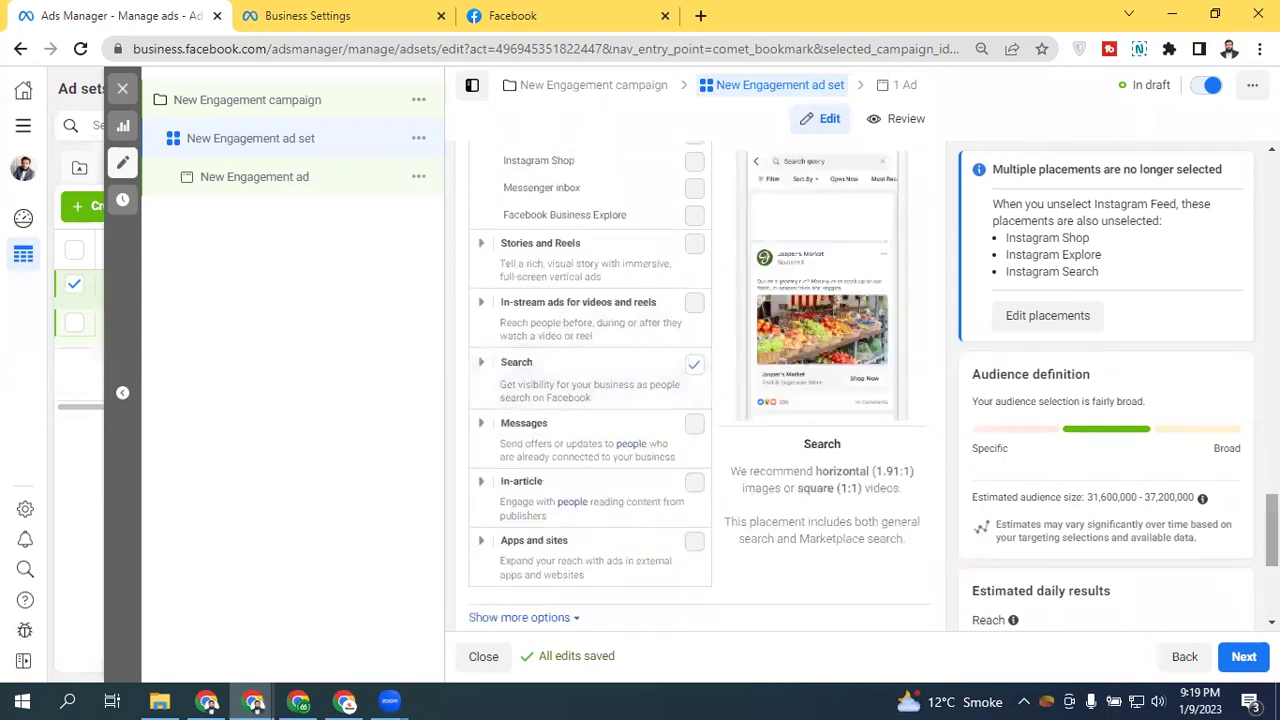
scroll(814, 371, up, 6)
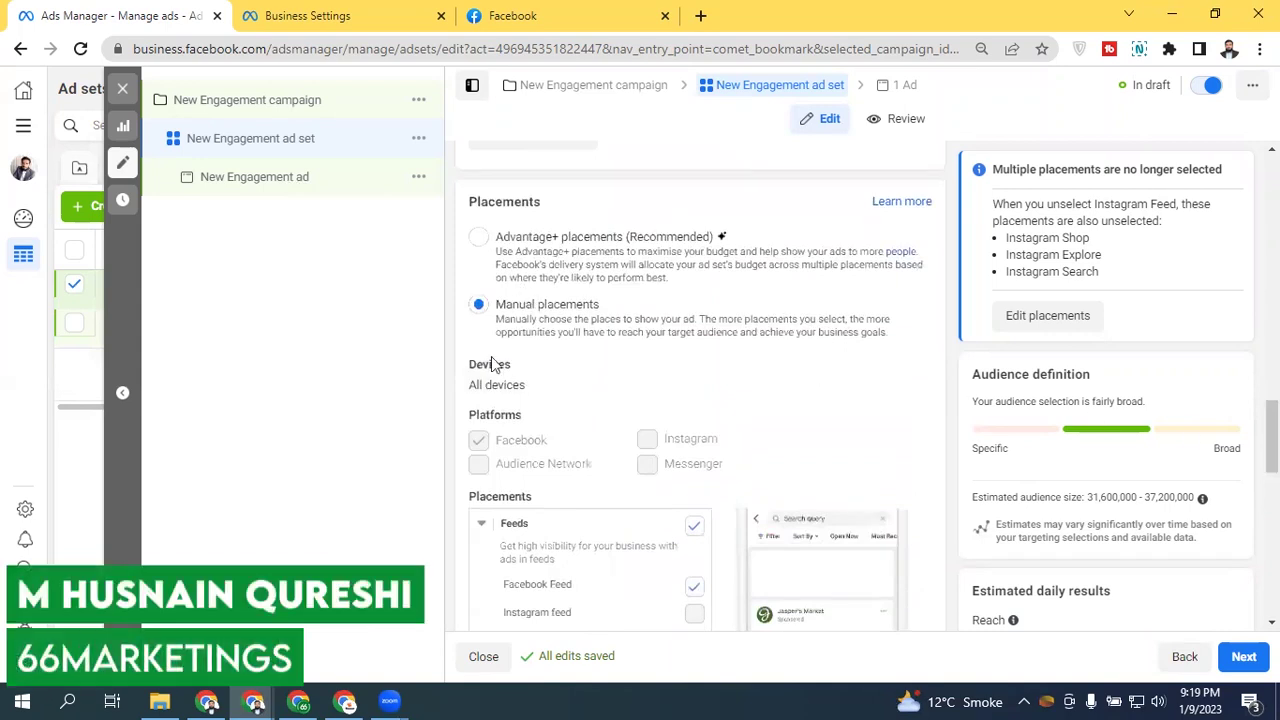
scroll(1272, 440, down, 4)
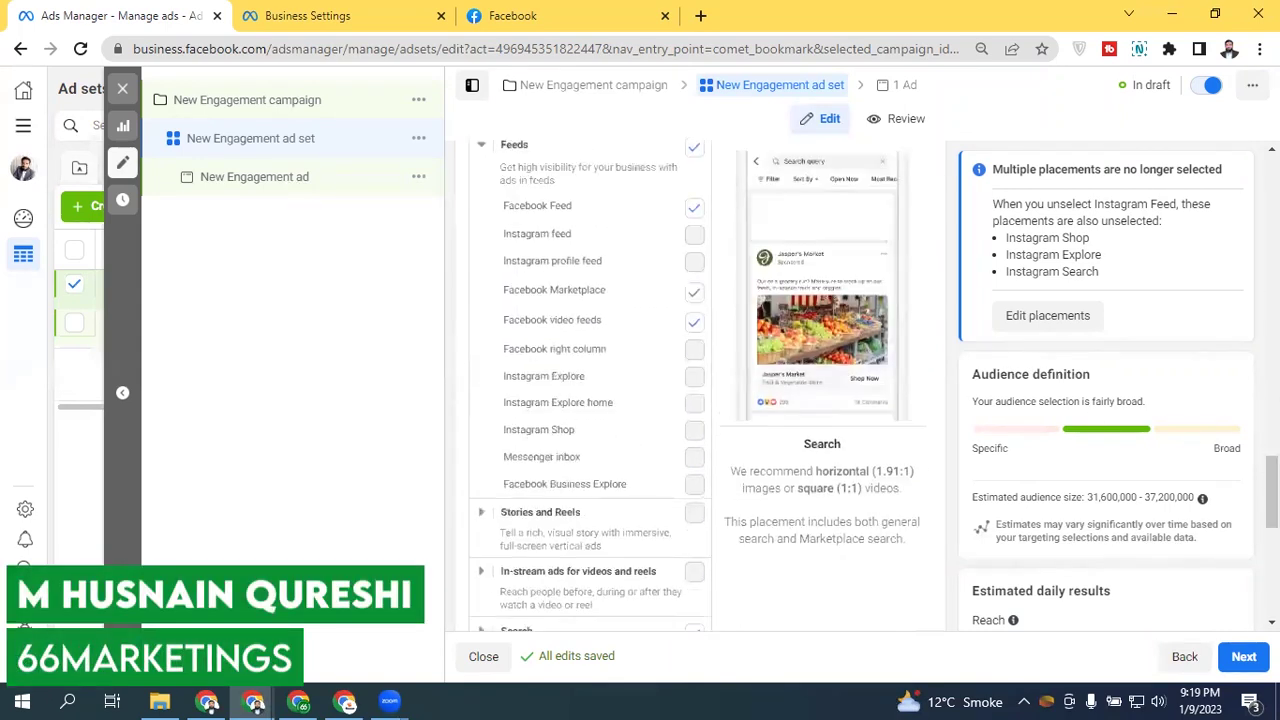
click(1244, 656)
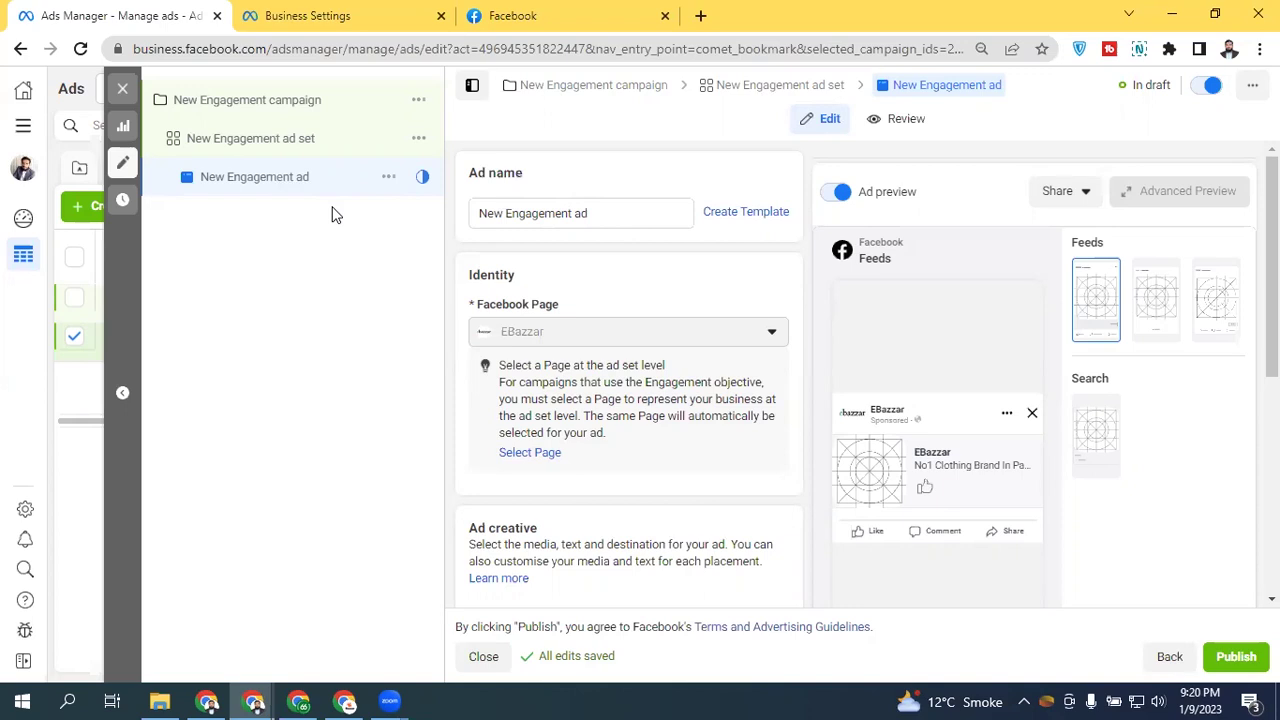
Step: Return to the New Engagement ad set and set its conversion location to On your ad
click(236, 154)
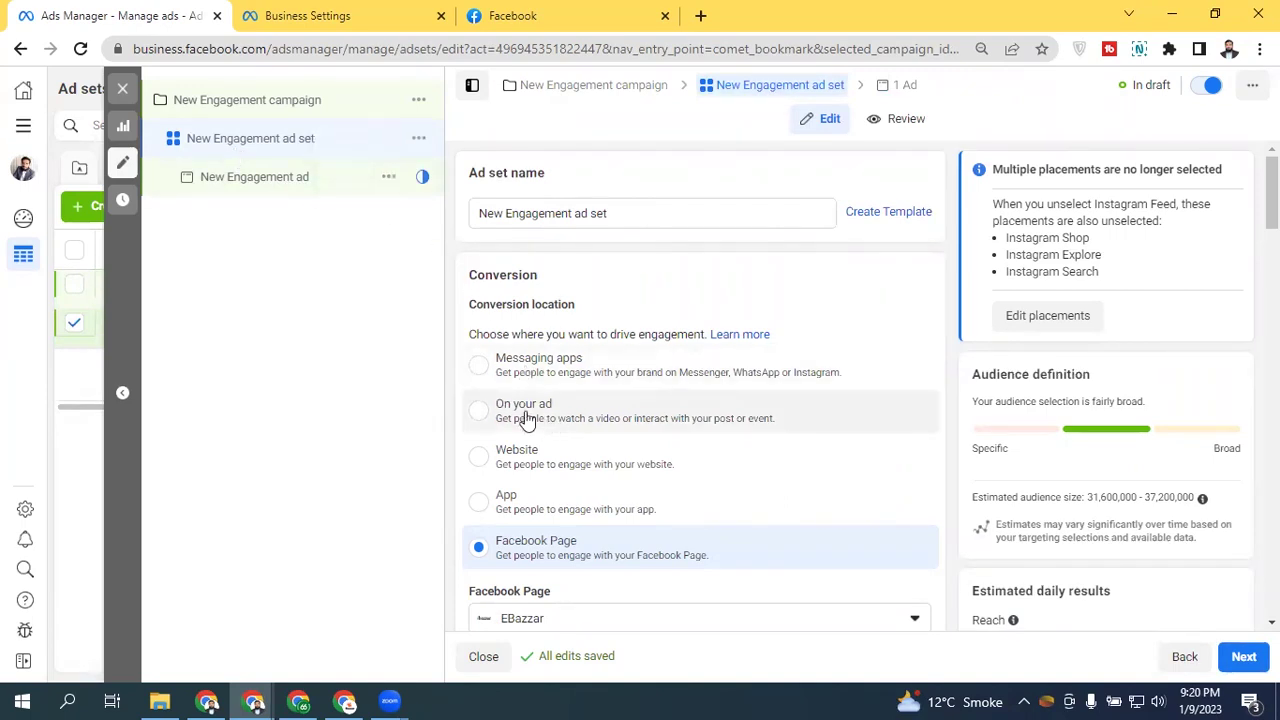
click(555, 423)
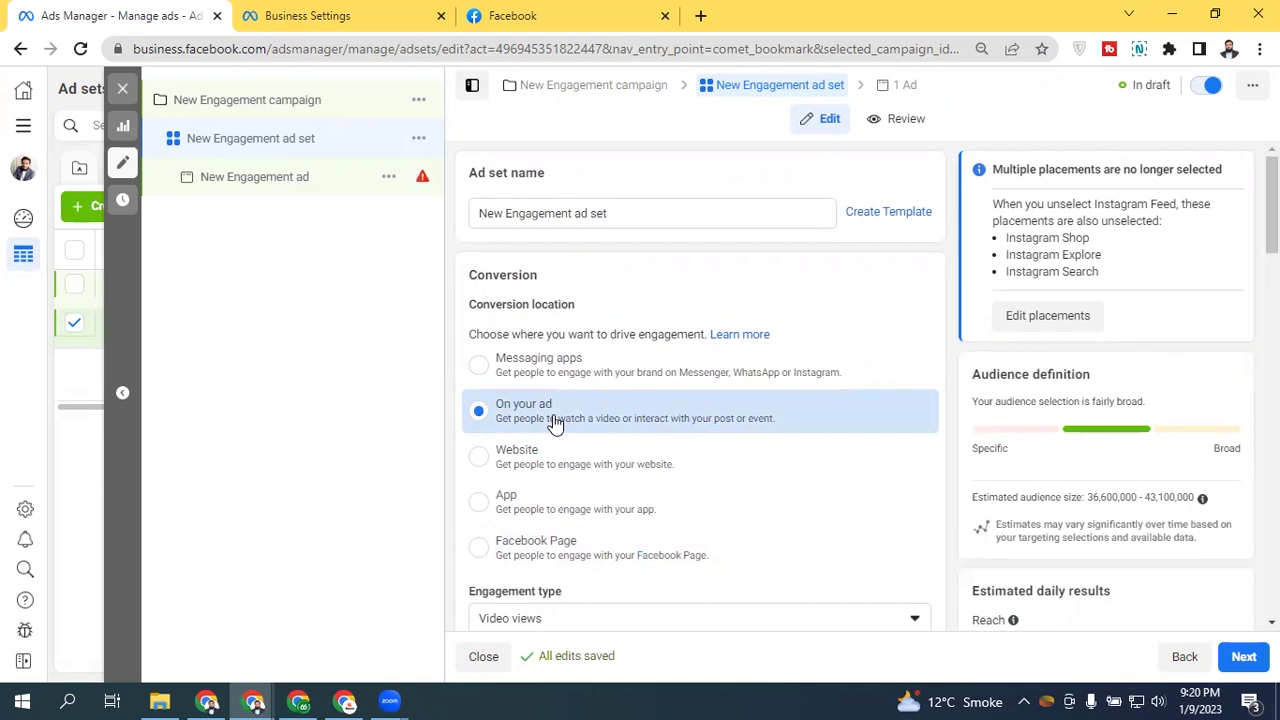
scroll(1063, 337, down, 4)
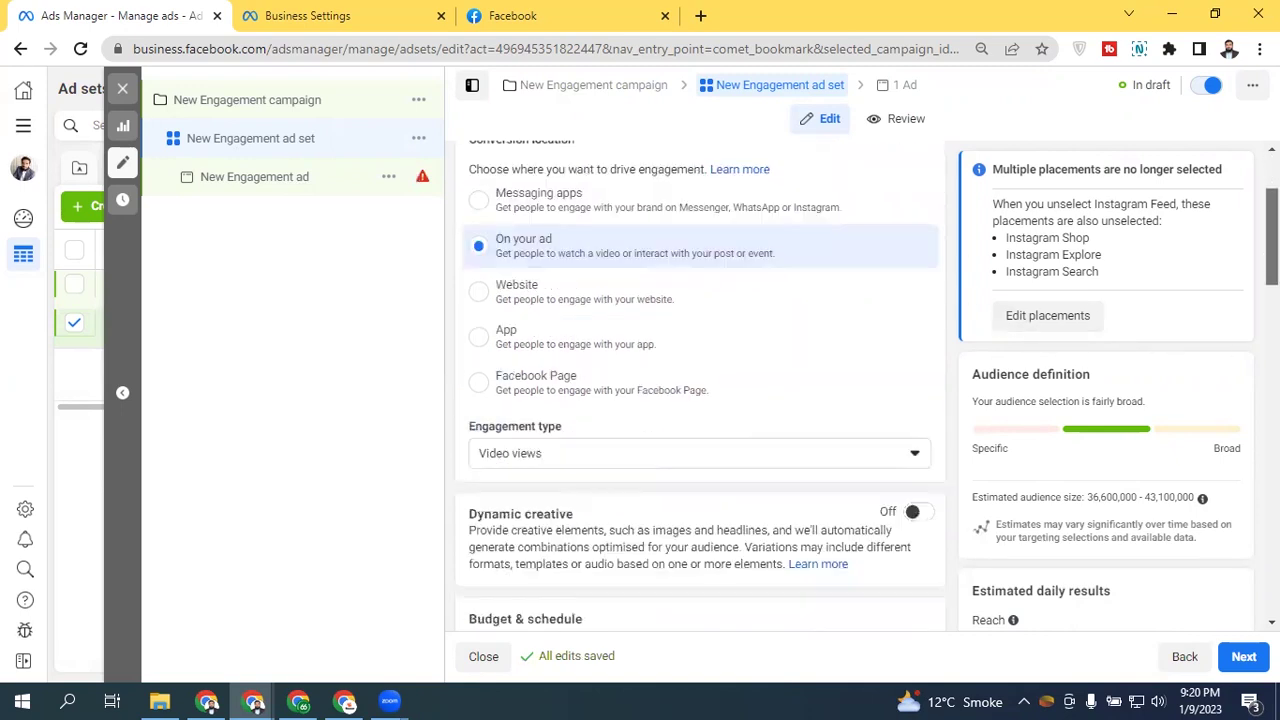
scroll(580, 246, up, 2)
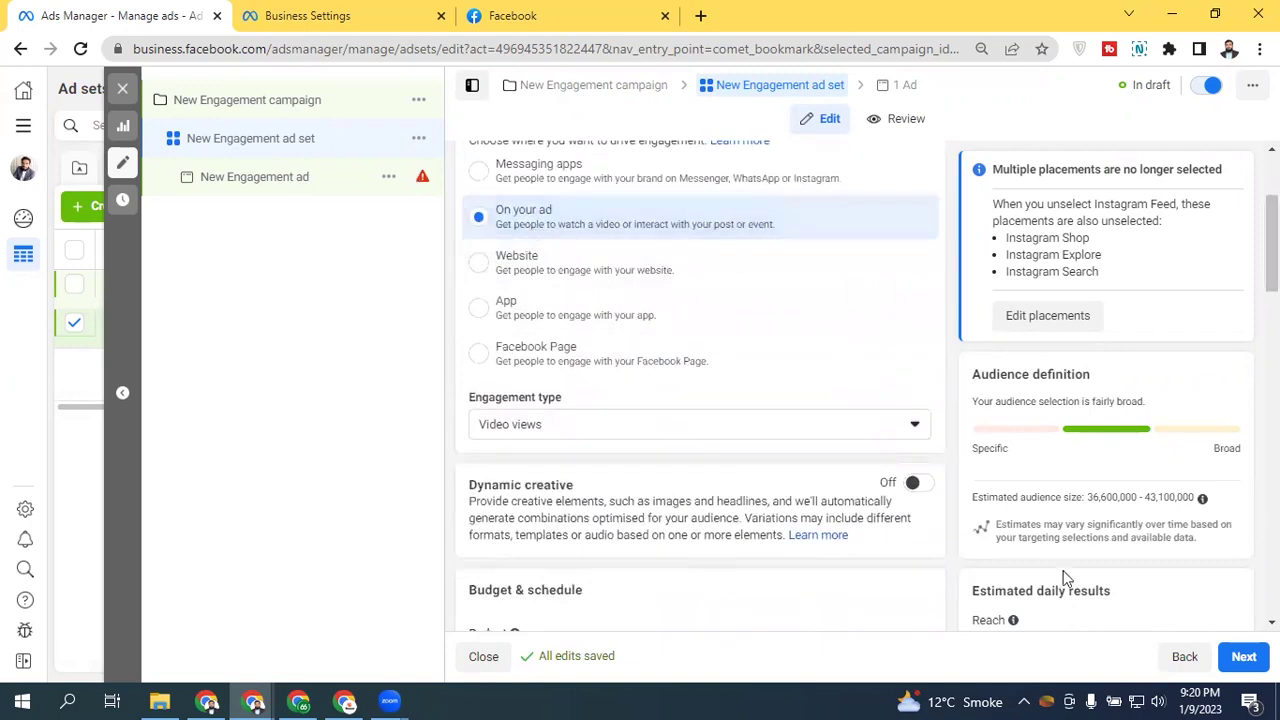
Step: Switch the ad set to manual placements and exclude Facebook, Audience Network and Messenger, keeping only the Instagram platform
click(1242, 660)
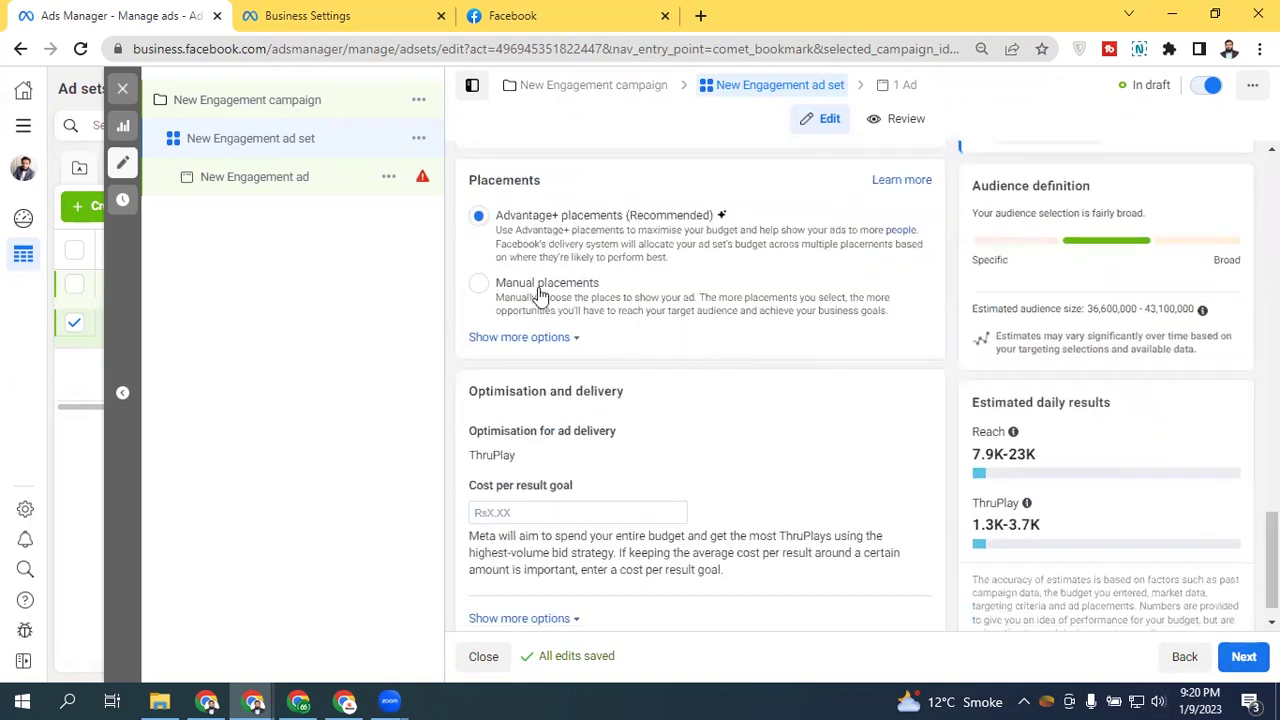
click(480, 283)
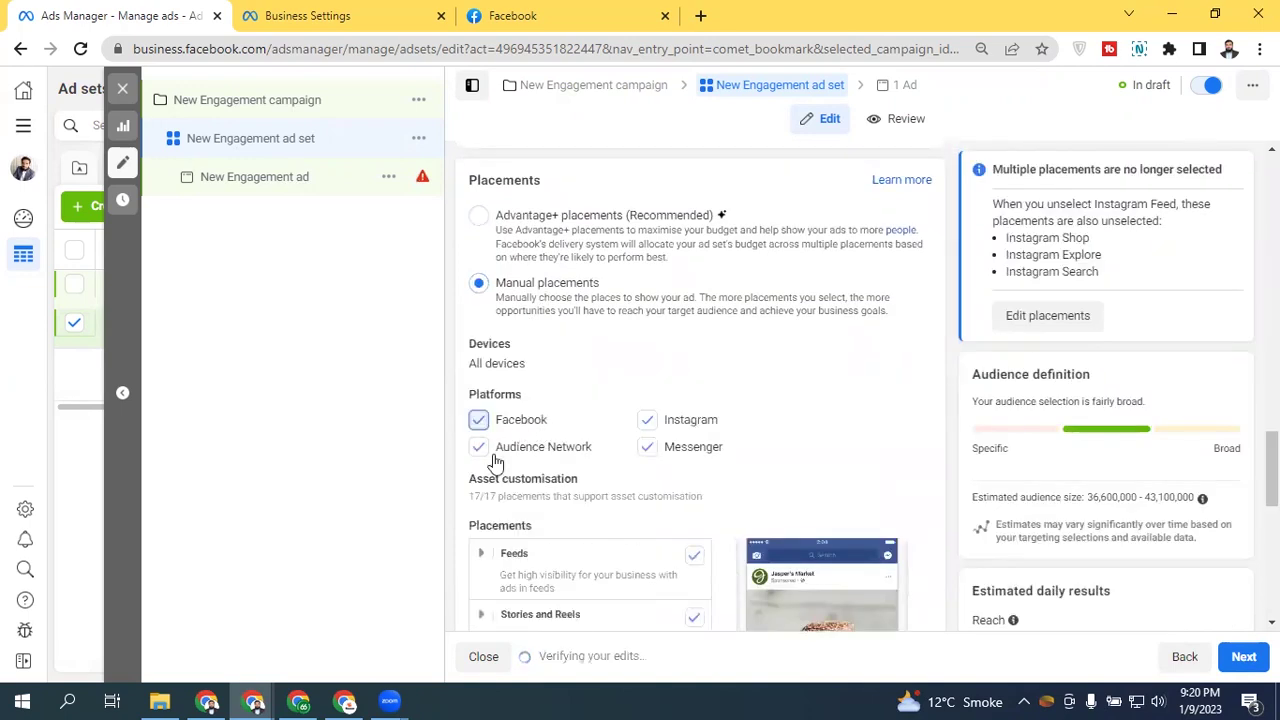
click(500, 452)
click(668, 576)
click(648, 568)
scroll(668, 576, down, 4)
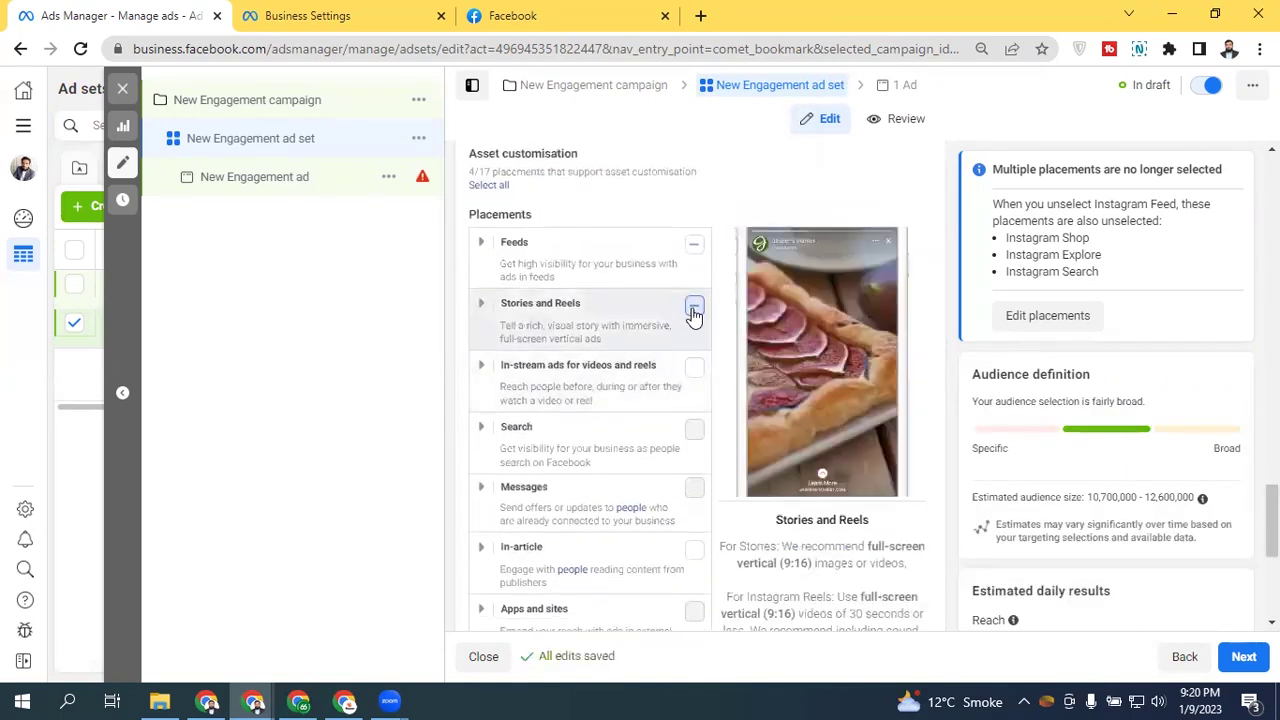
Step: Exclude the Stories and Reels and Instagram Explore placements, leaving only Instagram feed, and collapse the Feeds group
click(694, 310)
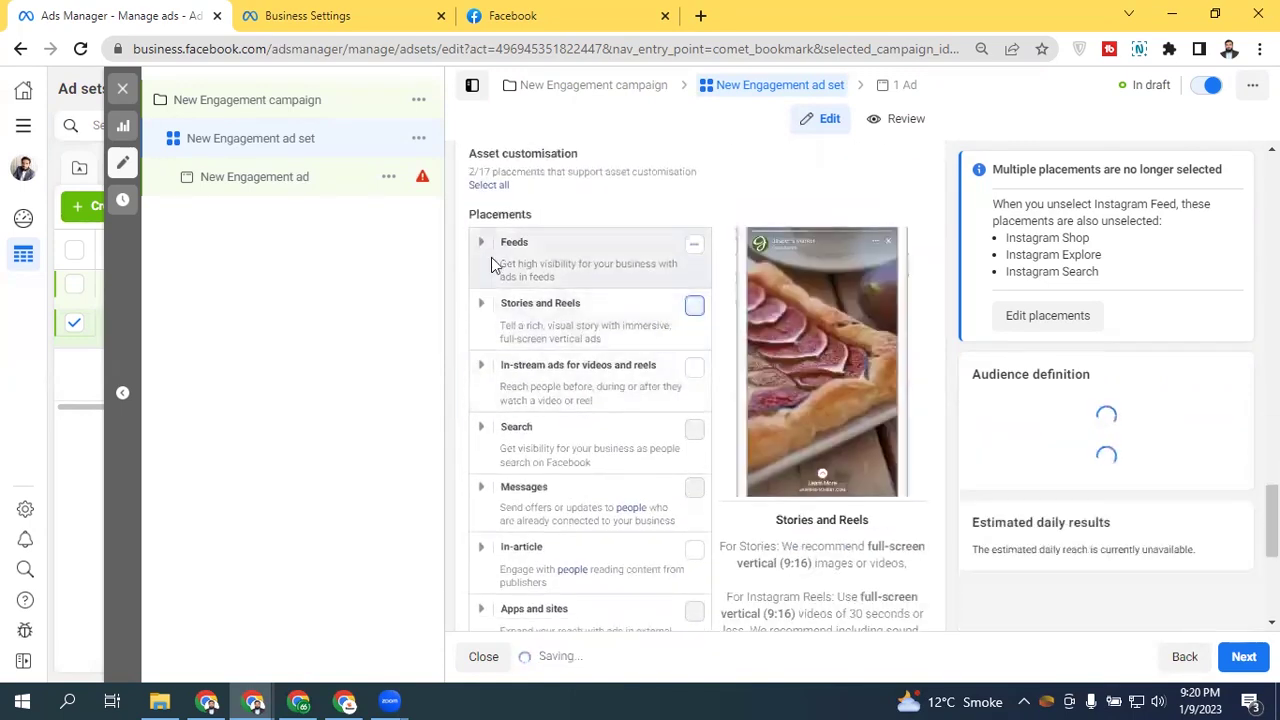
scroll(488, 410, down, 2)
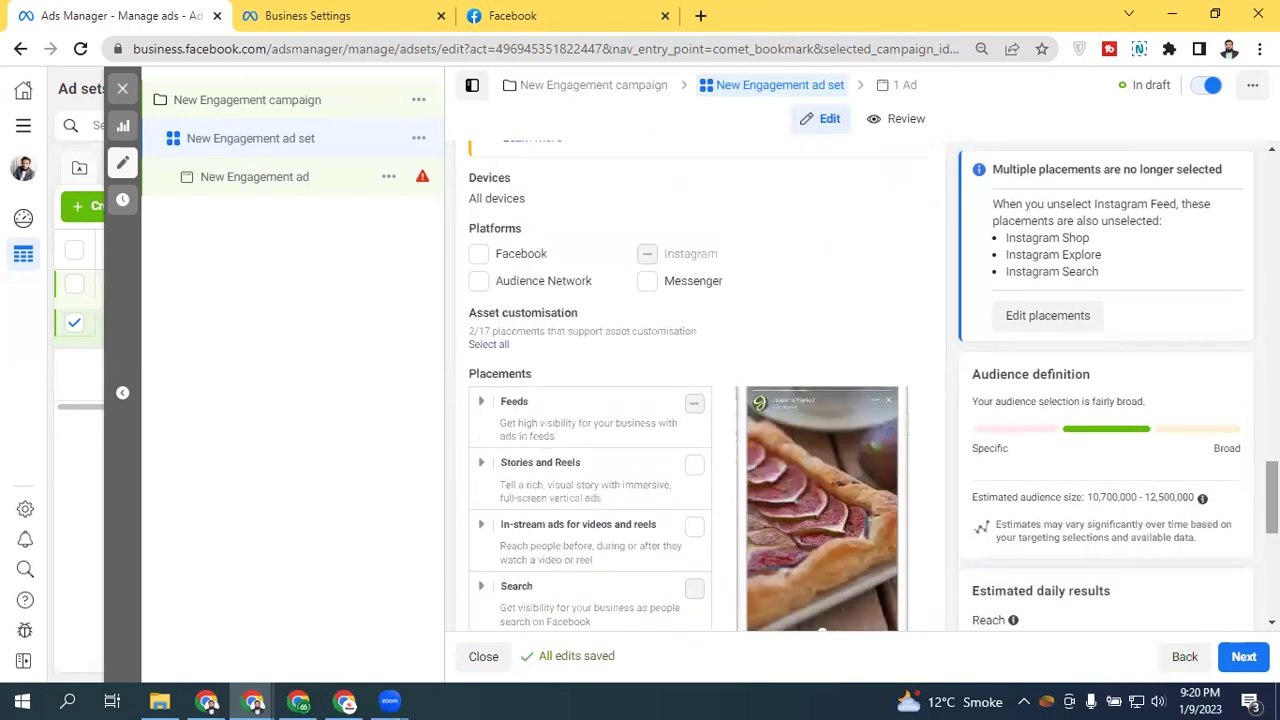
scroll(488, 410, up, 4)
click(592, 405)
scroll(592, 405, down, 2)
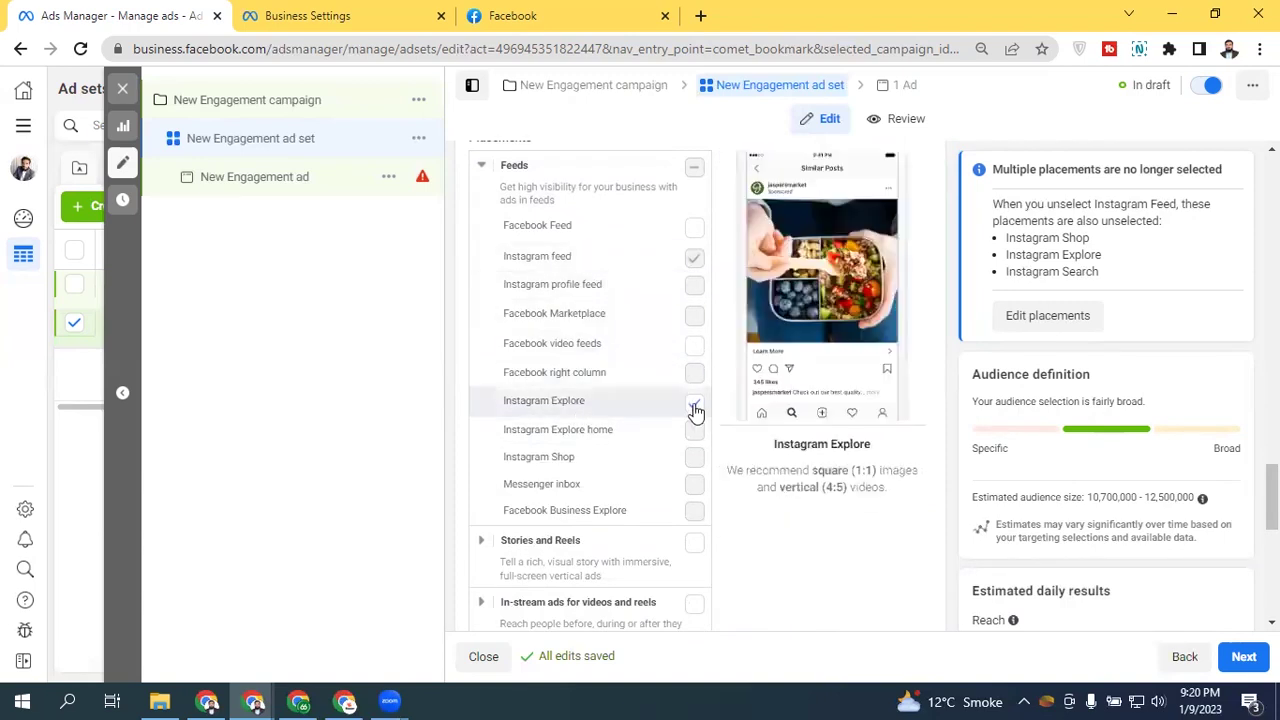
click(638, 406)
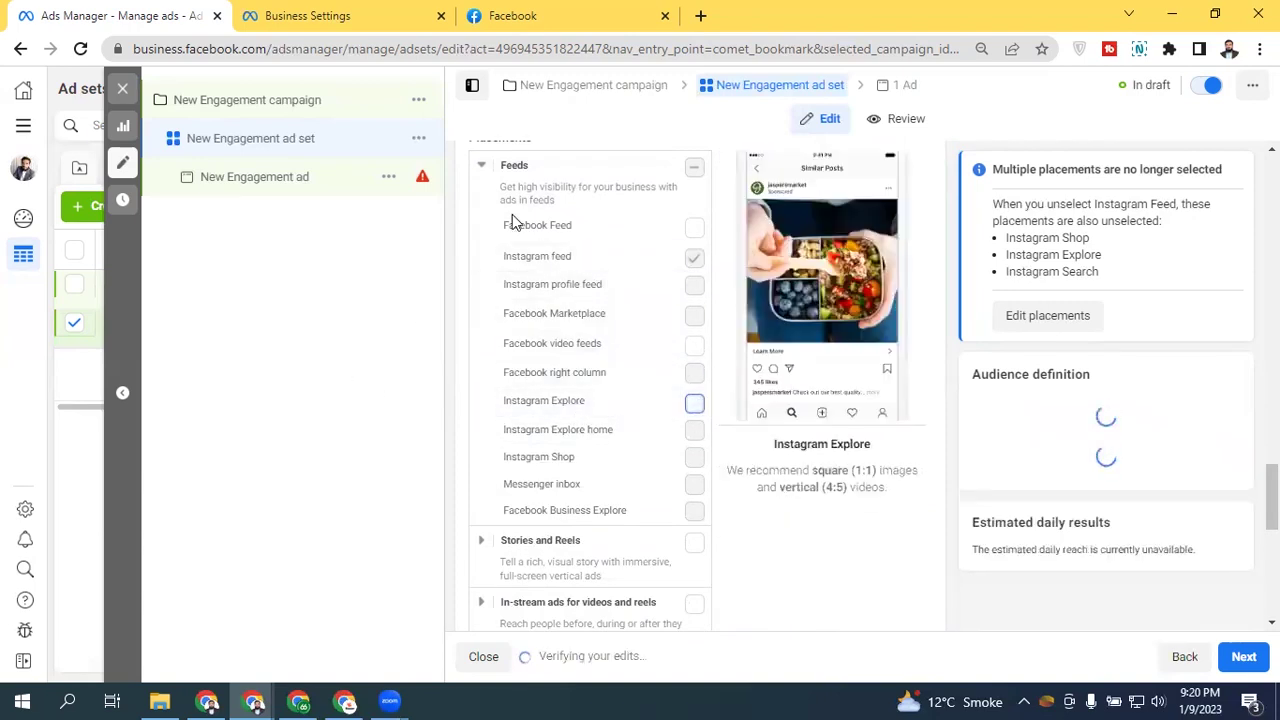
click(478, 166)
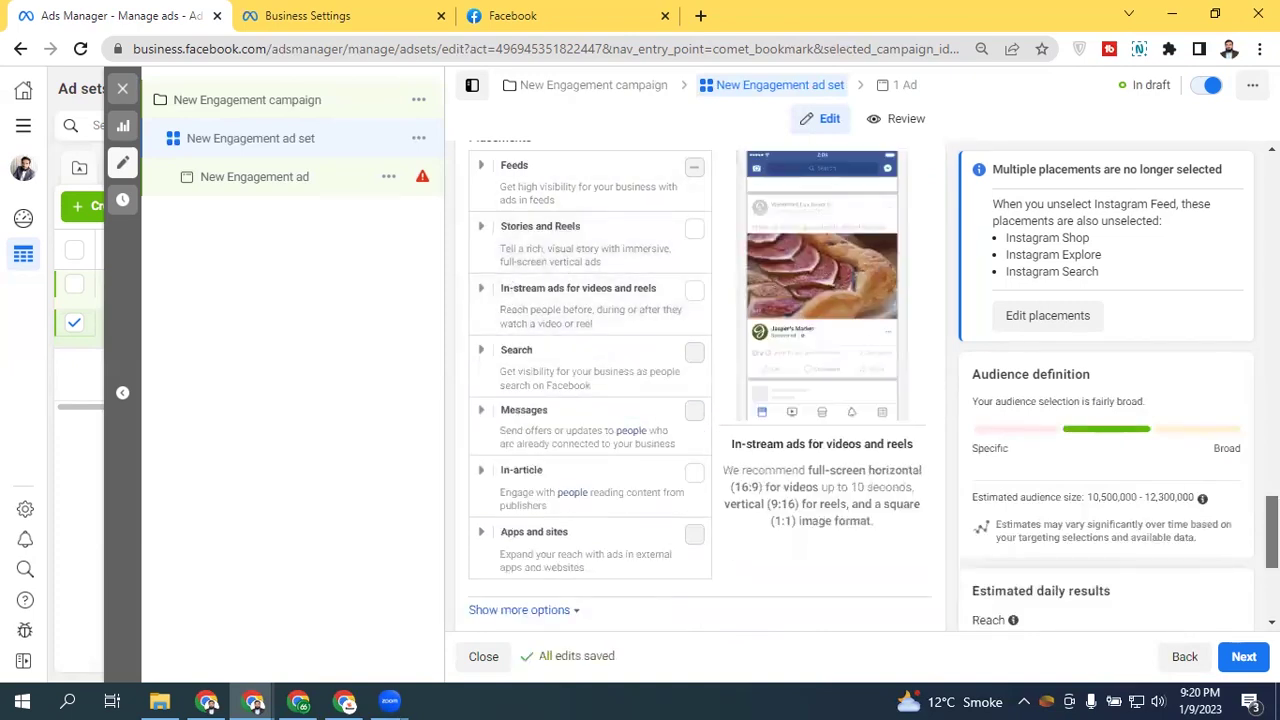
Step: Continue to the New Engagement ad and select ebazzarpak as its Instagram account
scroll(1234, 546, up, 2)
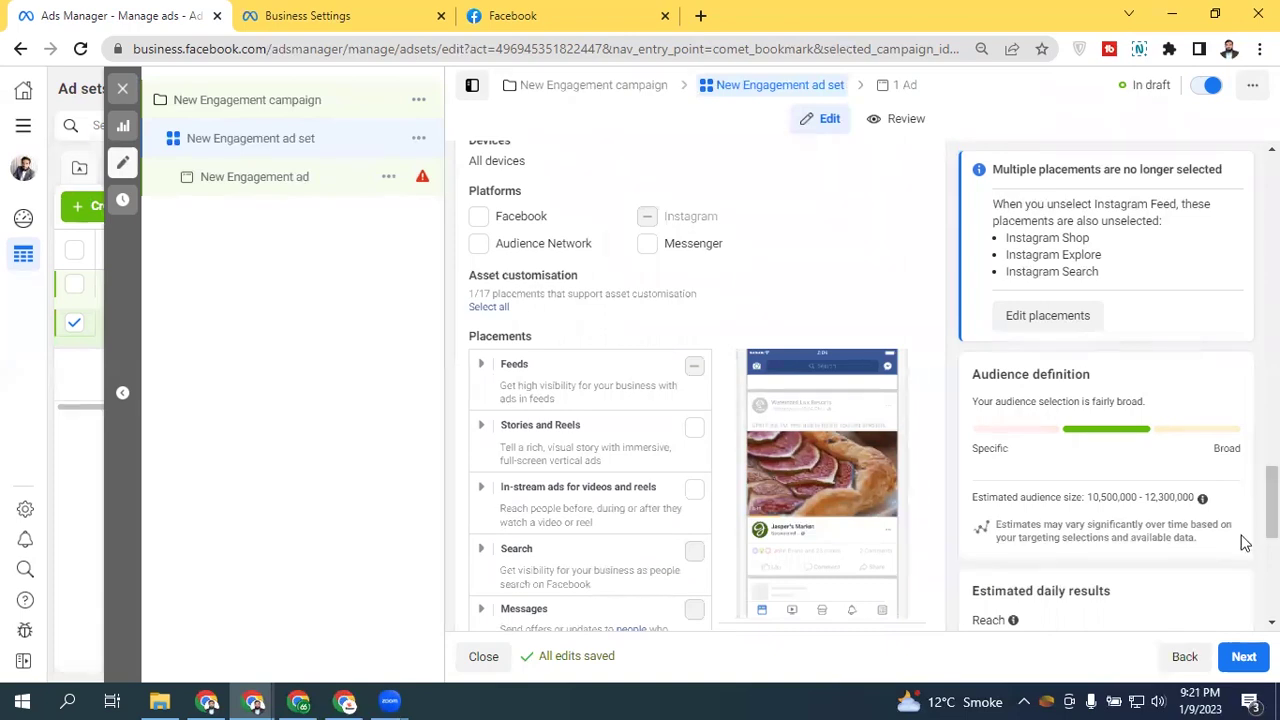
click(1246, 662)
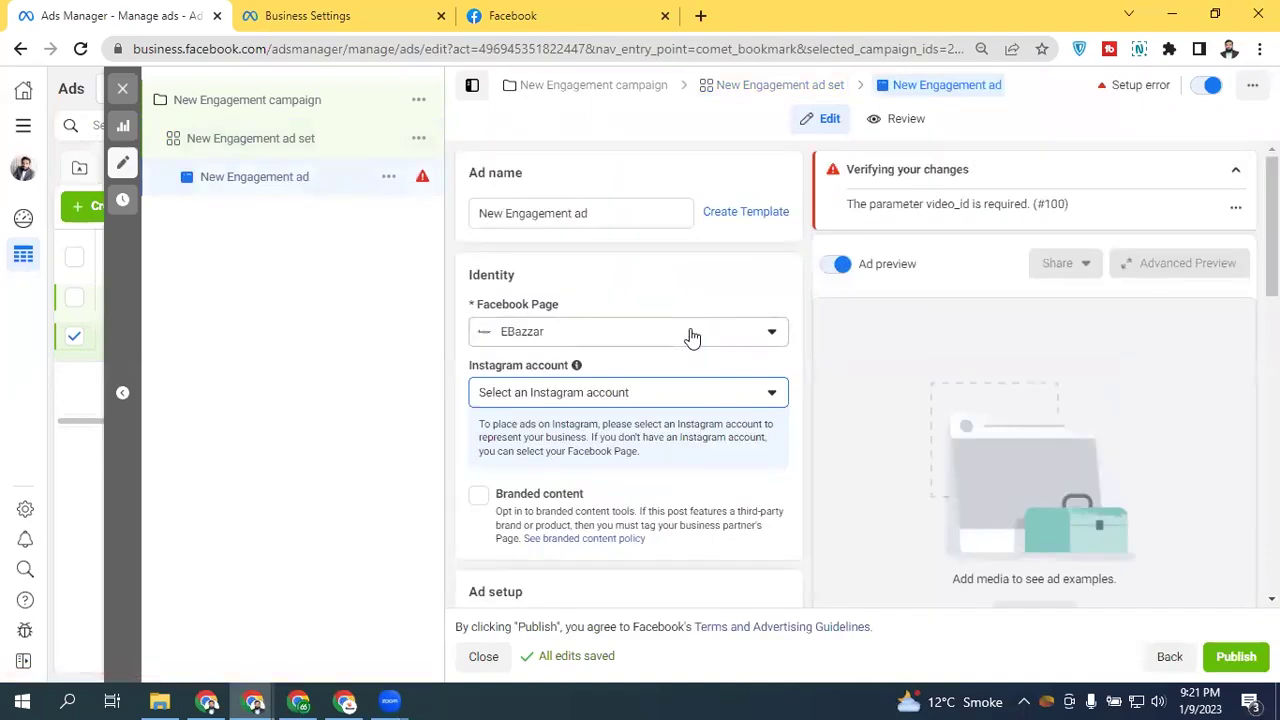
click(517, 394)
click(560, 462)
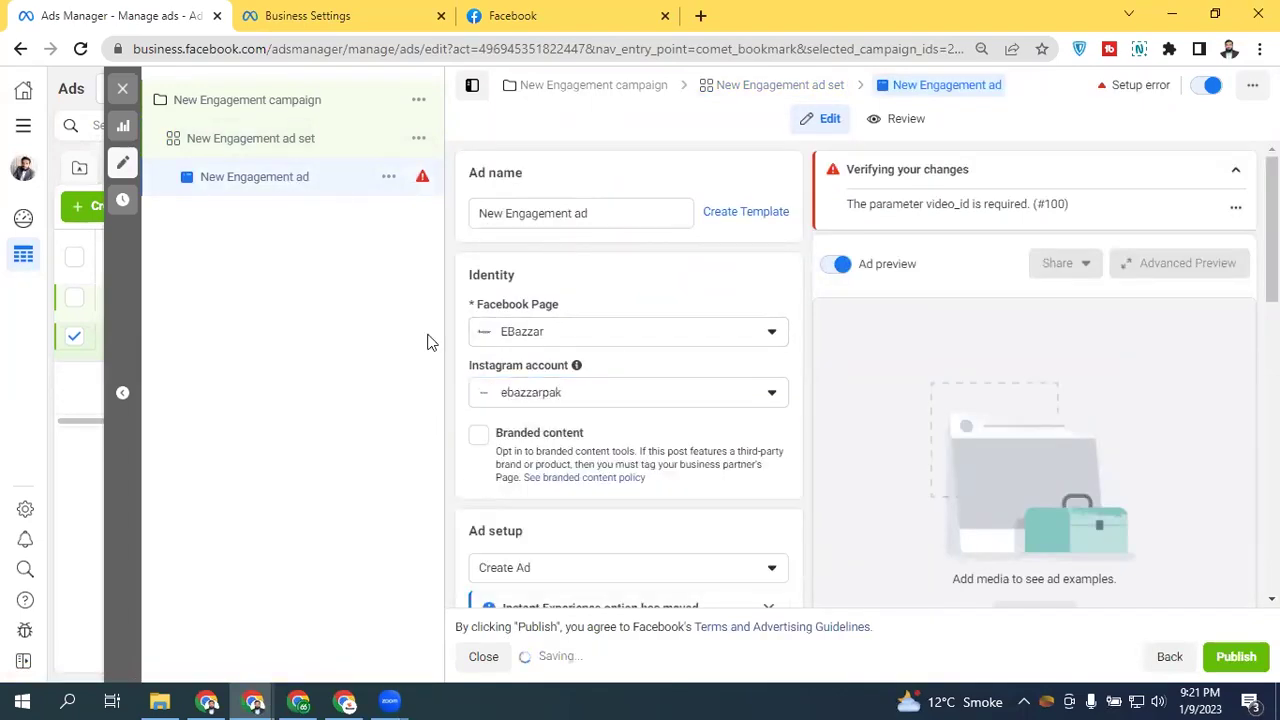
Step: Review the ad's media, primary text and destination sections, including the guidance on primary text
scroll(703, 300, down, 1)
scroll(628, 380, down, 5)
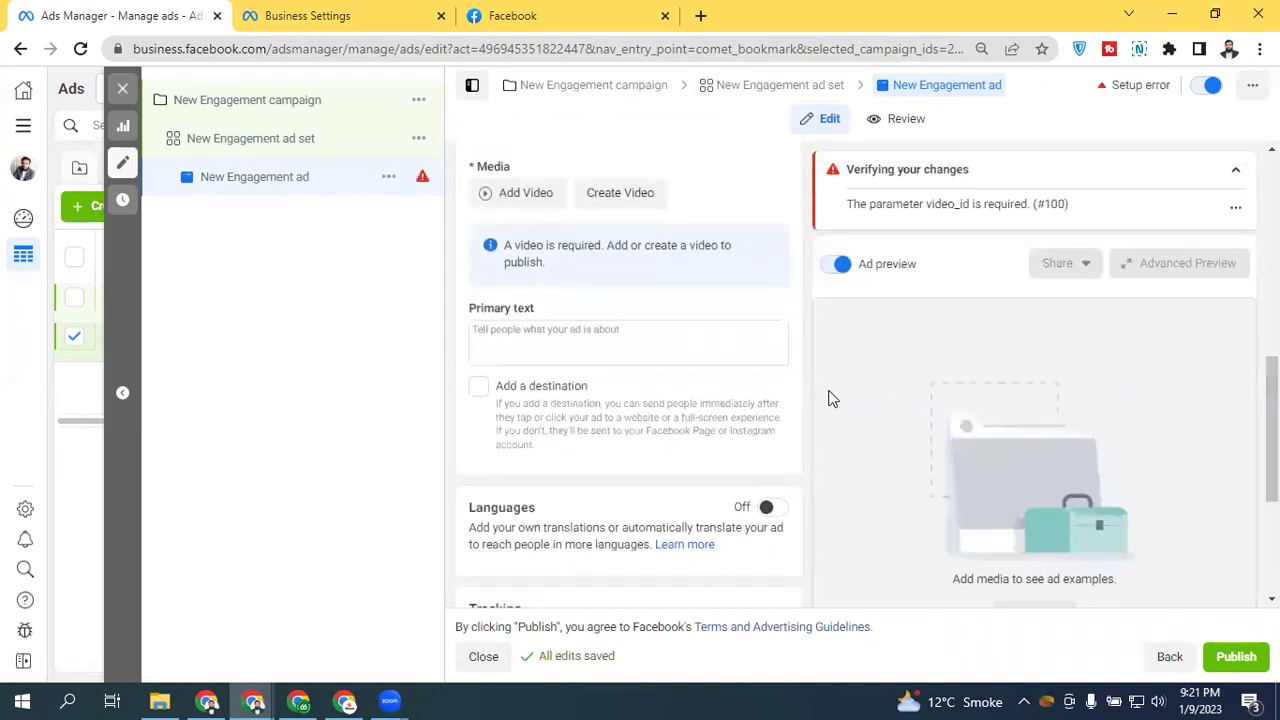
mouse_move(543, 309)
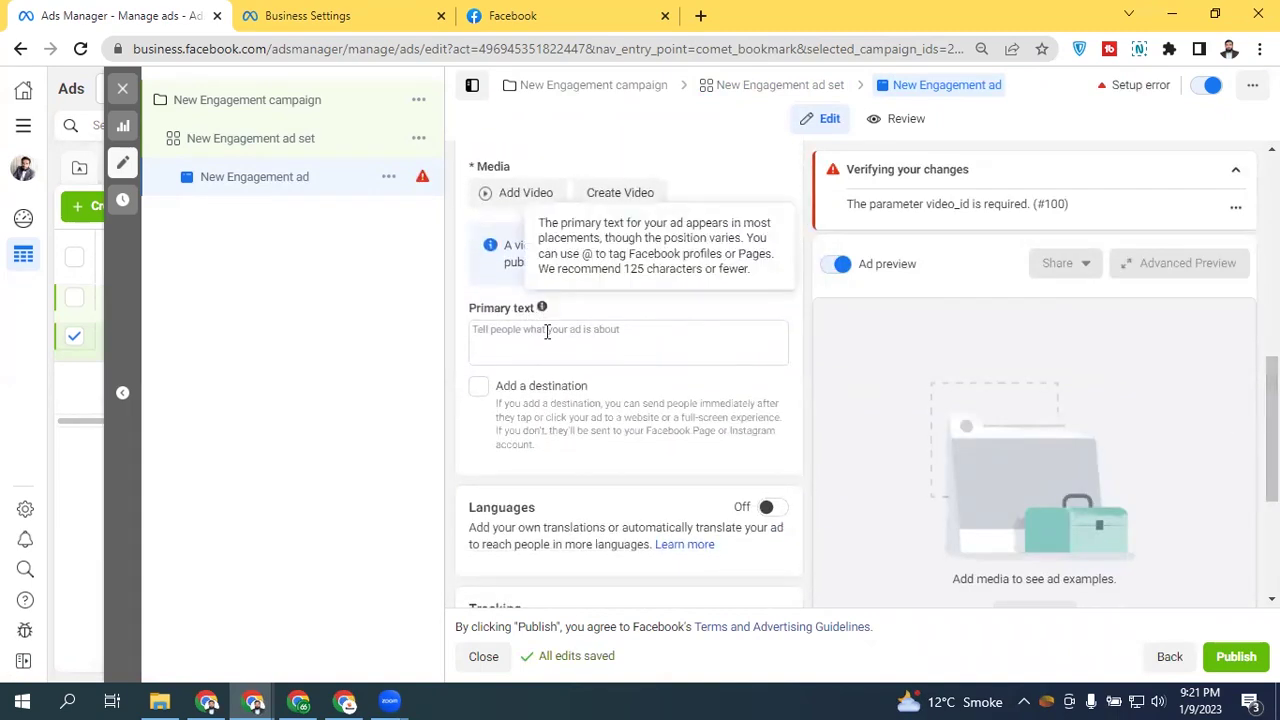
Step: Enter the ad's primary text as "Follow Me >>" followed by an @ mention of the EBazzar Page
click(547, 332)
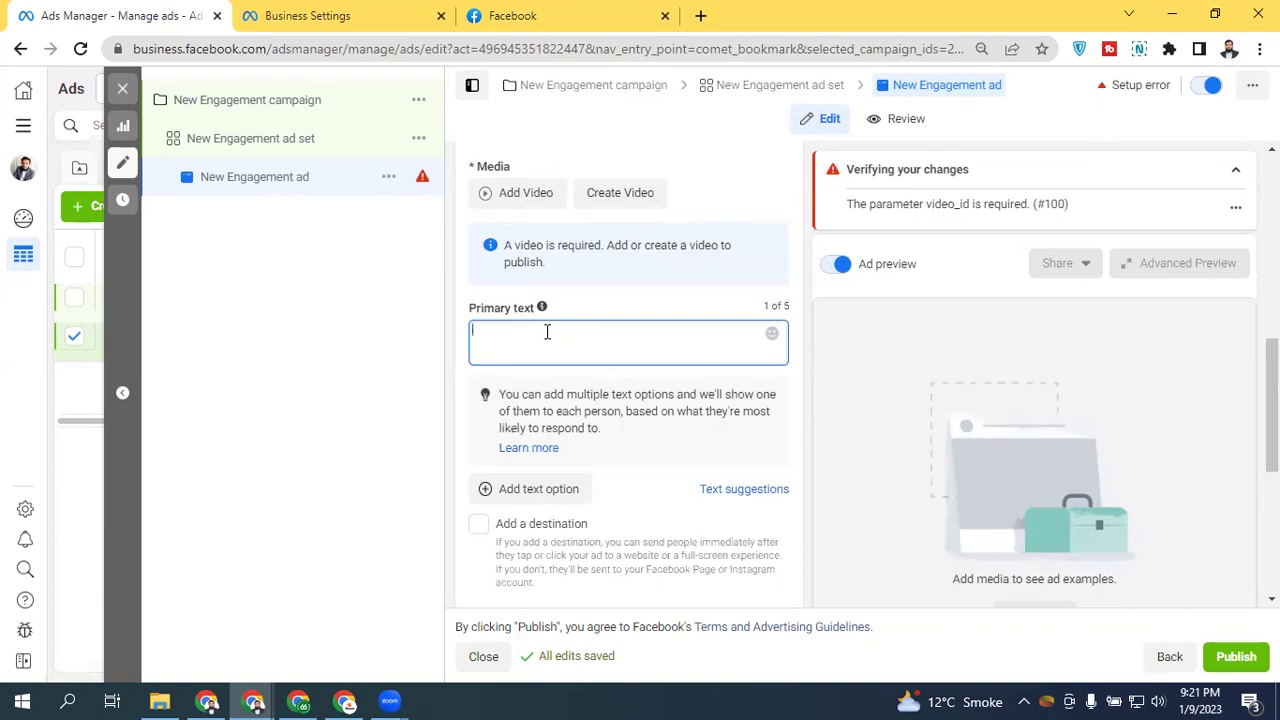
text(ellow)
text(Me >>)
text( @)
text(tbaz)
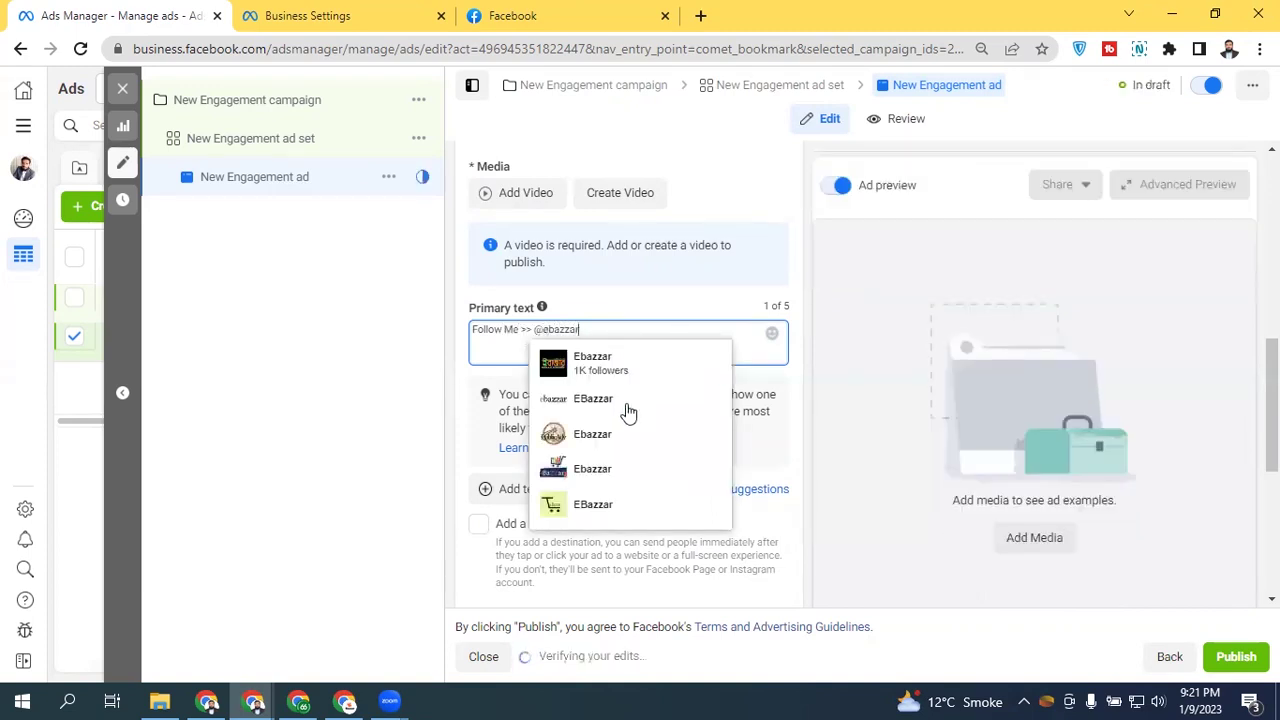
click(628, 413)
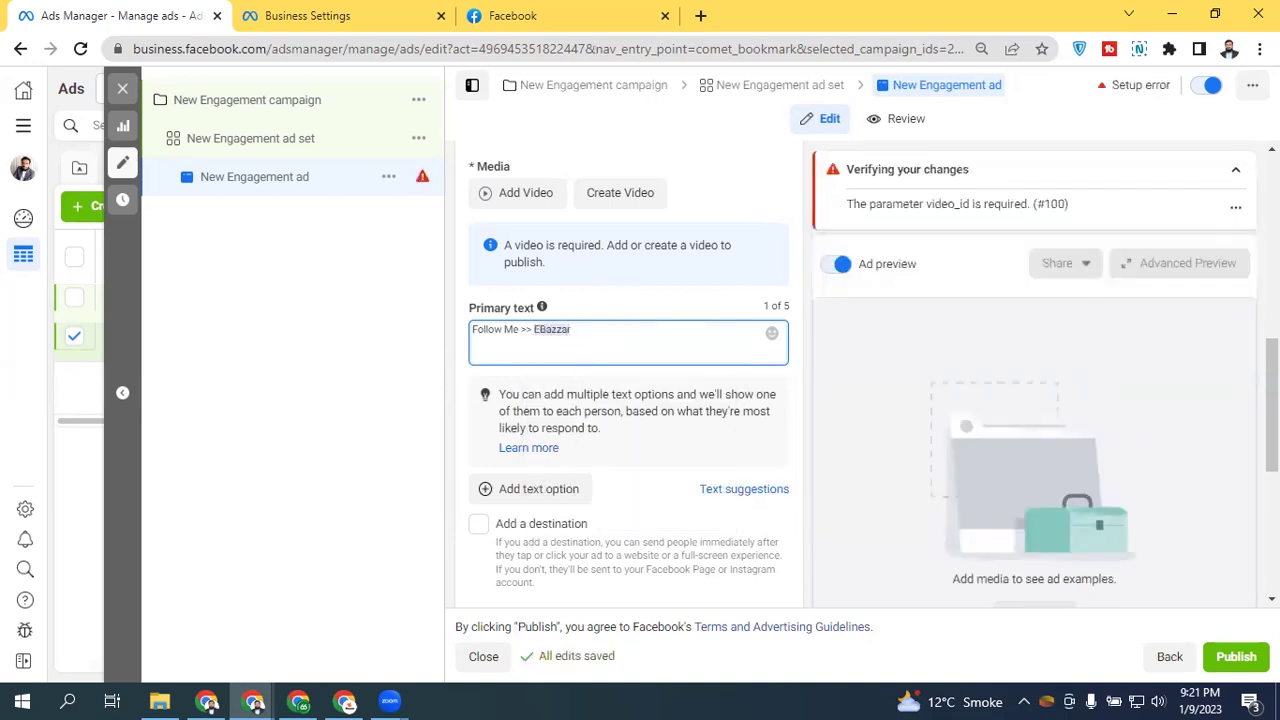
Step: Add the 1080 × 1080 sports watch video from the account media to the ad, keeping the original Feed crop
scroll(628, 400, down, 3)
scroll(628, 400, down, 2)
scroll(628, 400, up, 4)
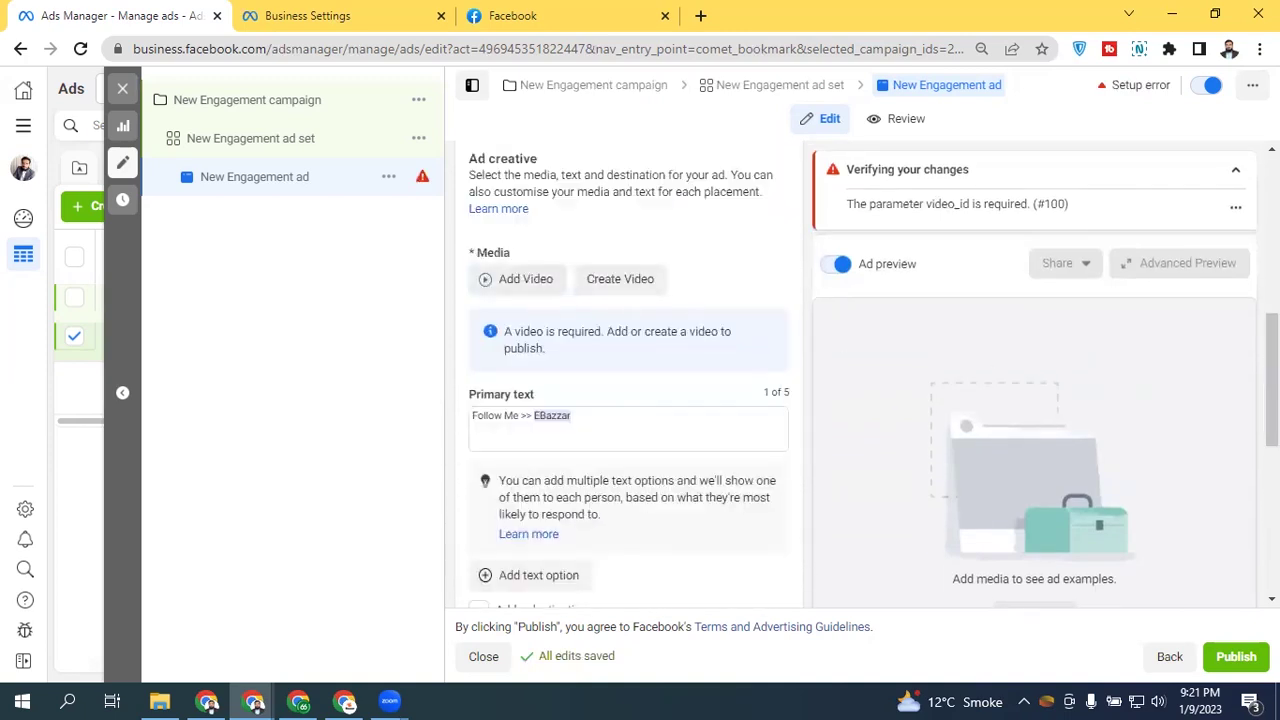
scroll(628, 400, up, 8)
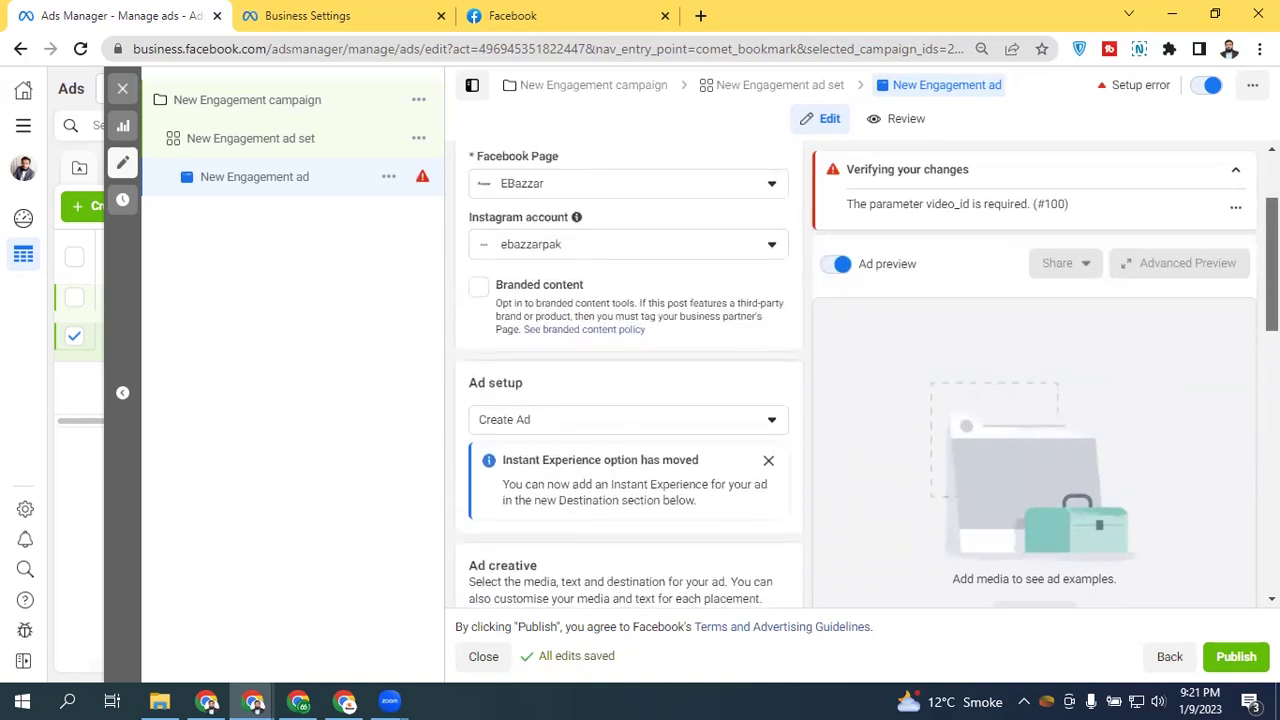
scroll(628, 400, up, 2)
scroll(628, 400, down, 6)
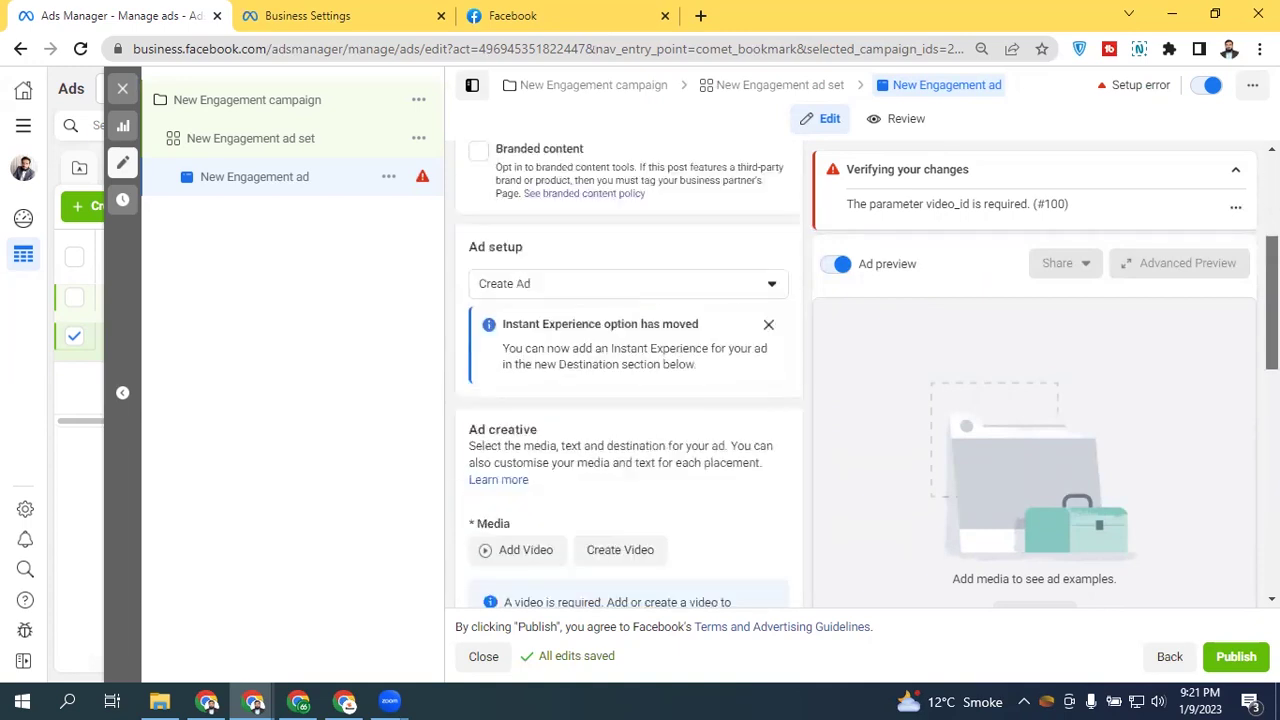
scroll(692, 360, down, 4)
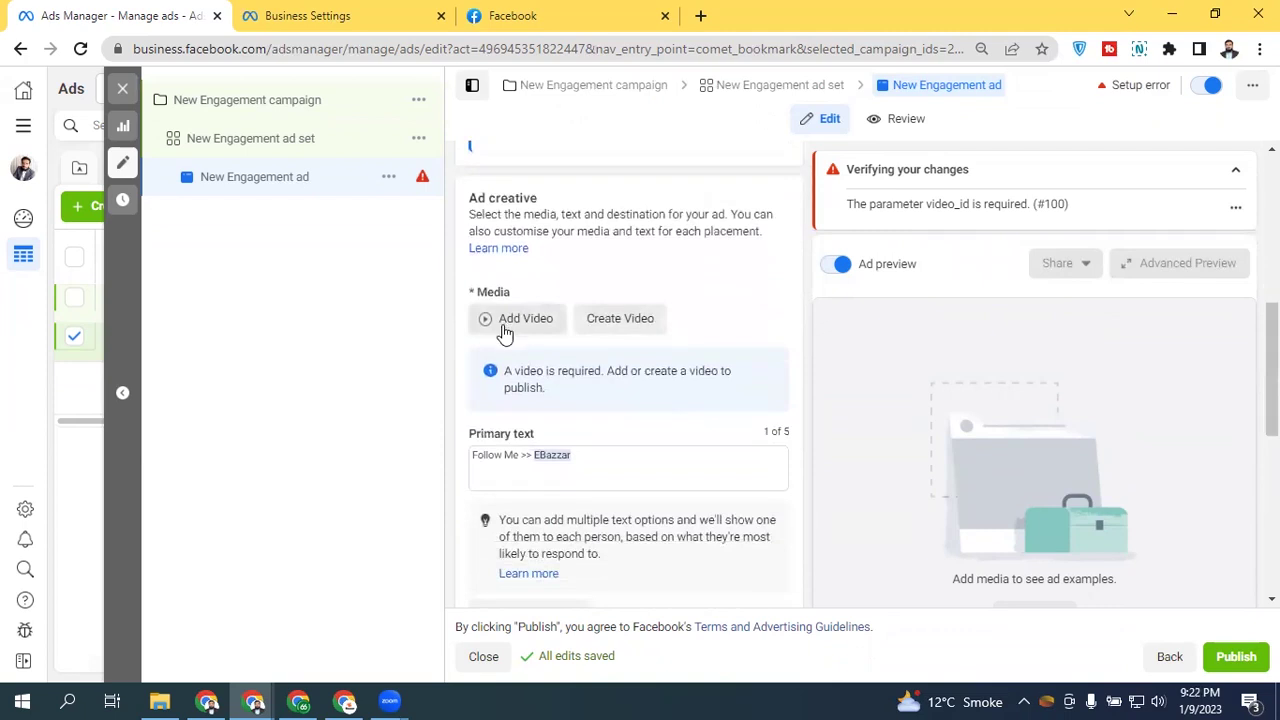
click(505, 333)
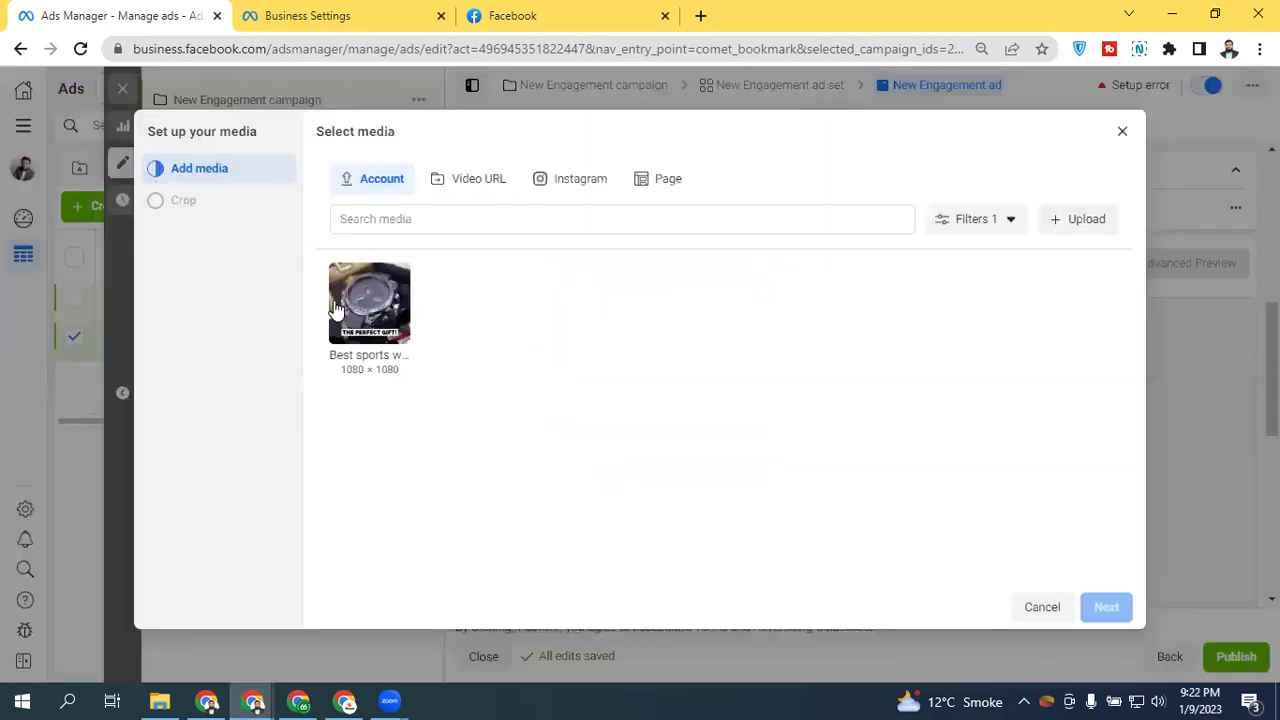
click(1105, 607)
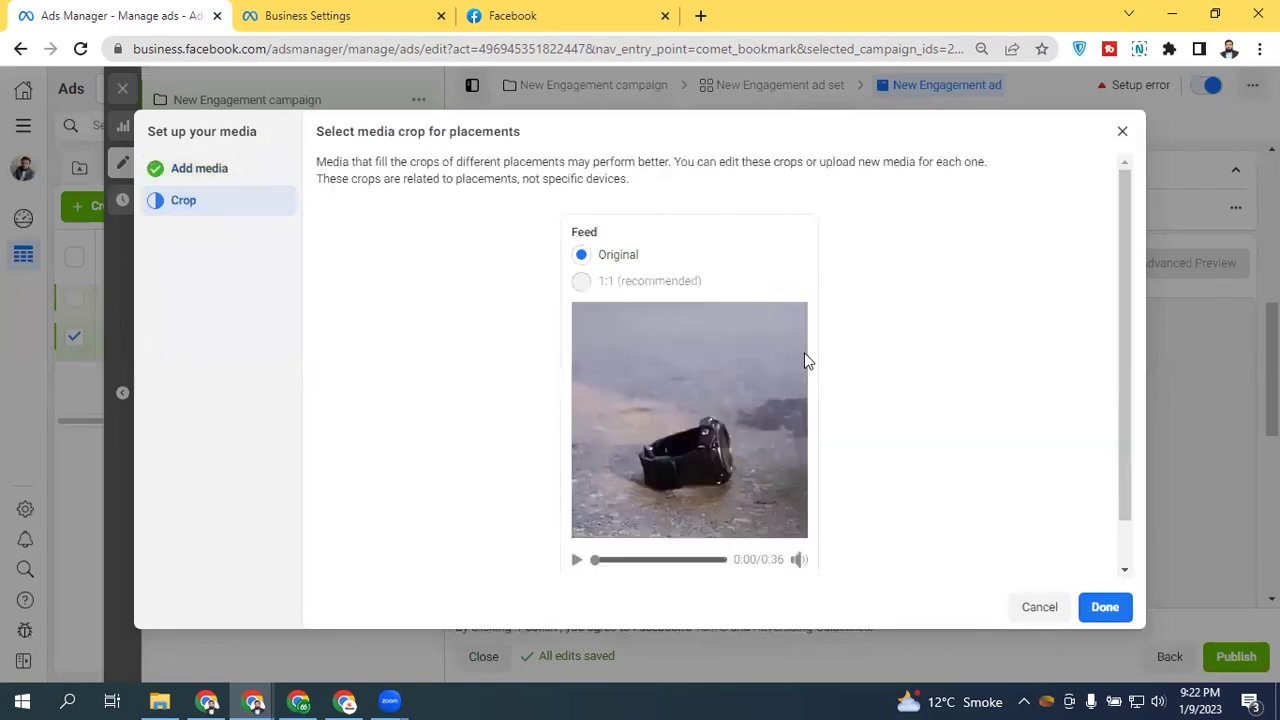
click(1089, 598)
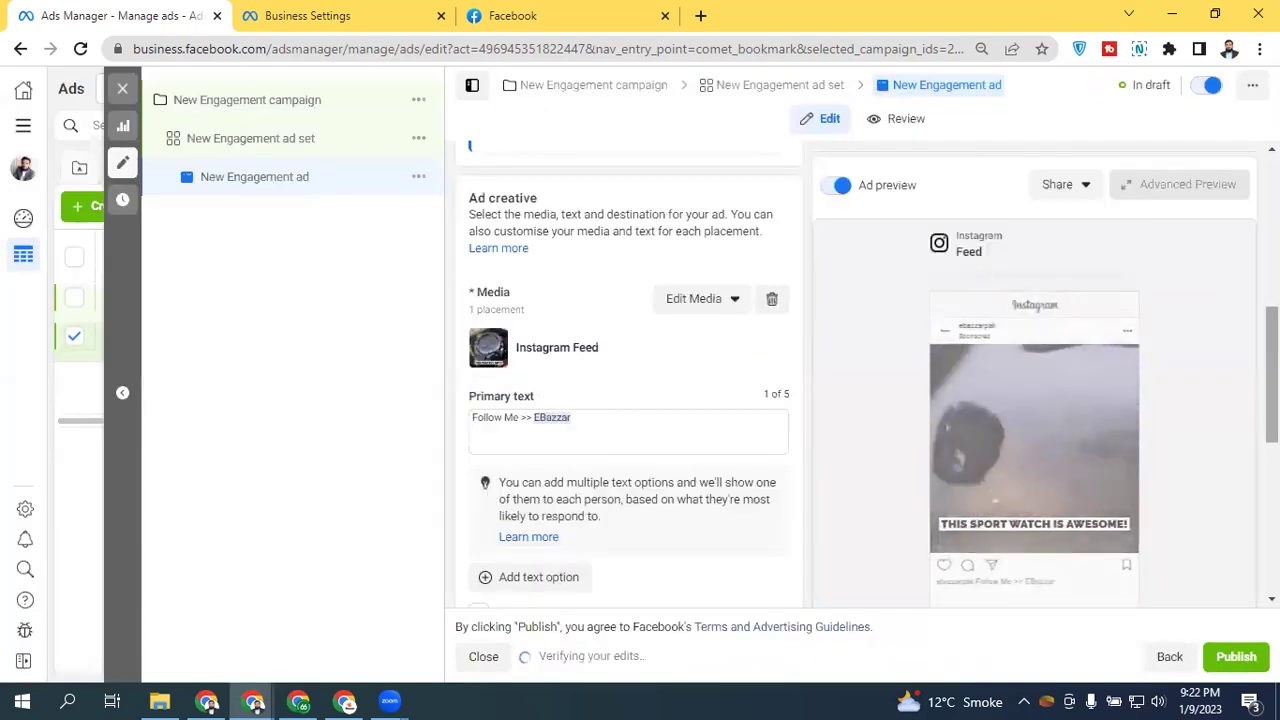
Step: Close the New Engagement ad editor and return to the campaigns list, deselecting the Engagement campaign
scroll(628, 380, down, 2)
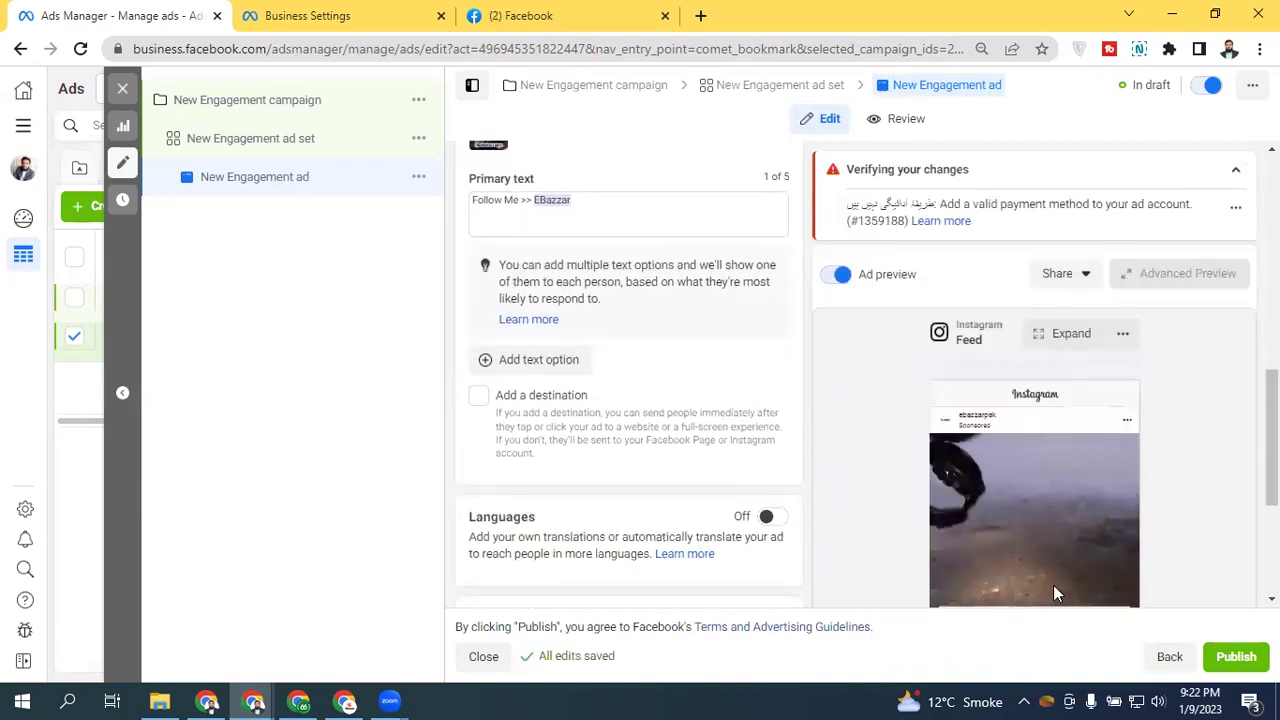
scroll(1053, 585, down, 3)
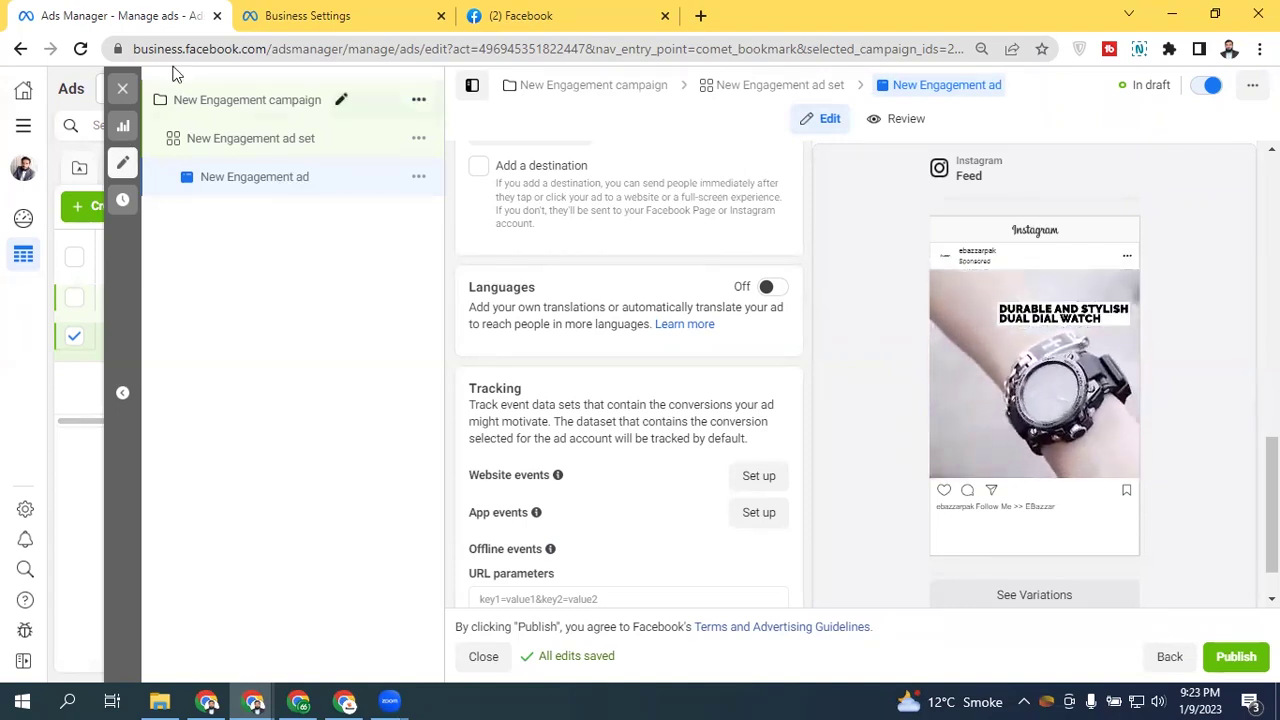
click(124, 90)
click(673, 376)
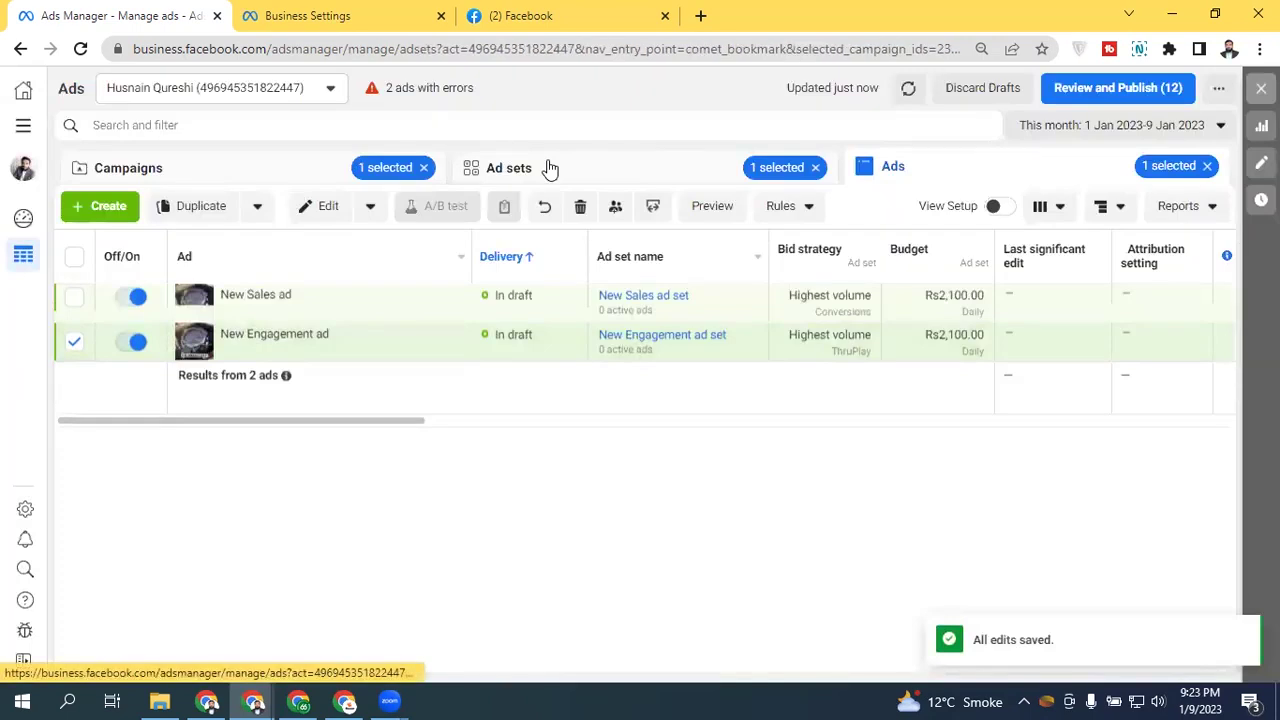
click(549, 168)
click(257, 175)
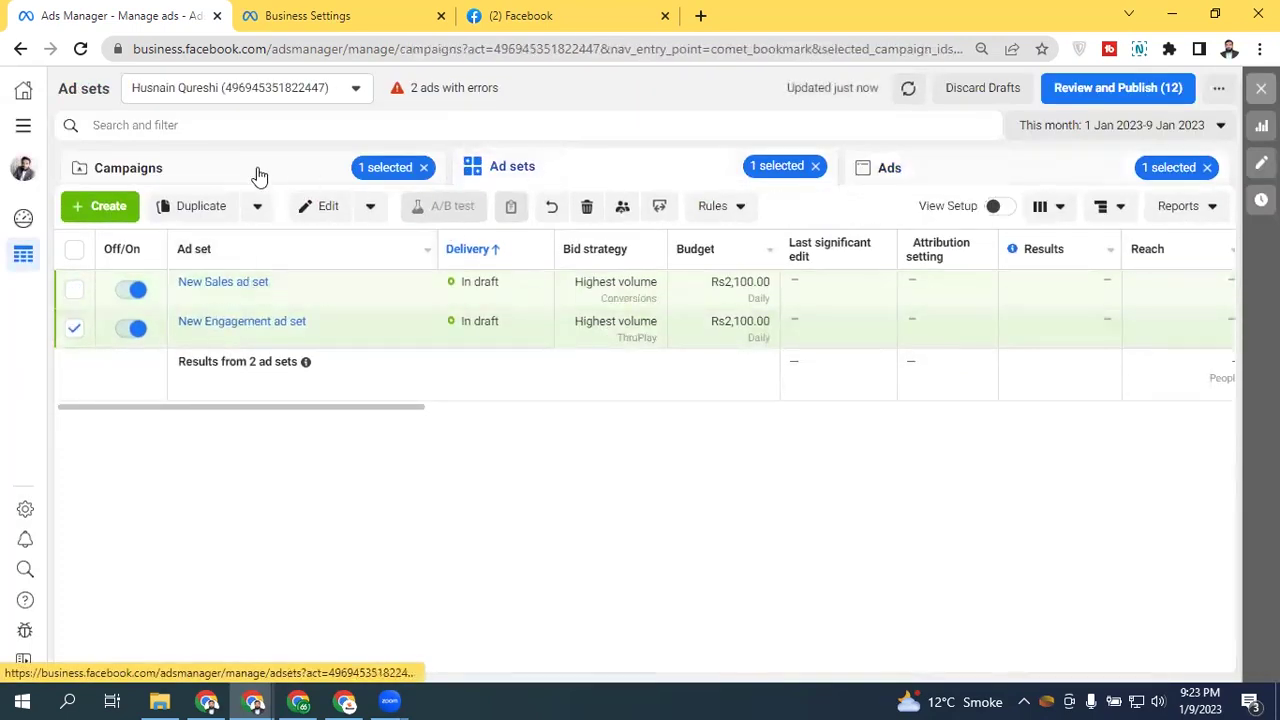
click(74, 289)
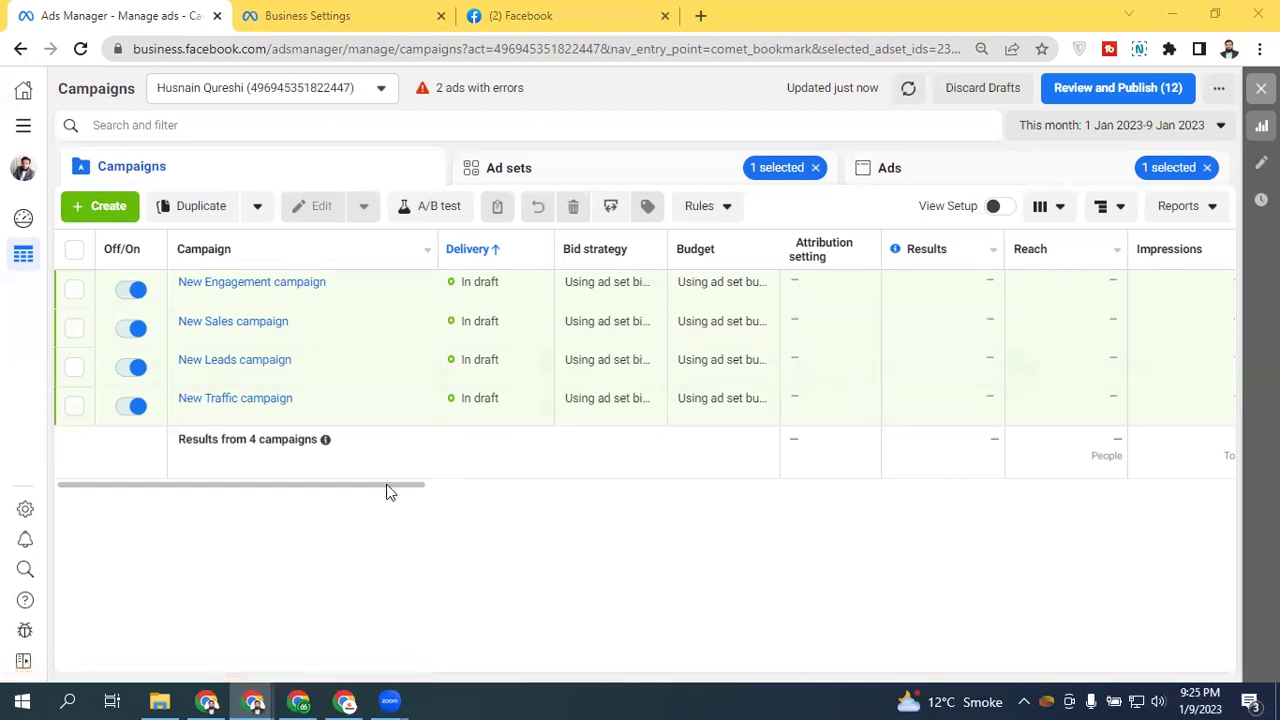
Step: Create a new campaign with the Leads objective and open its New Leads ad set
click(88, 207)
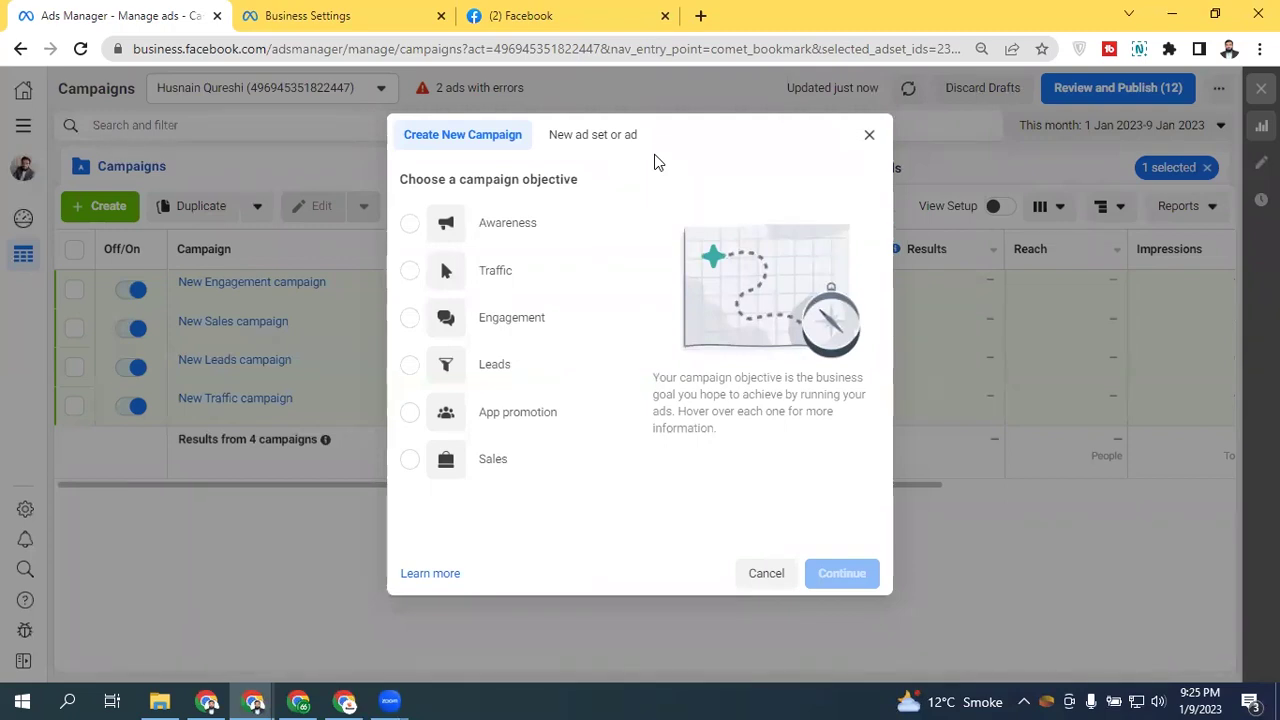
click(528, 371)
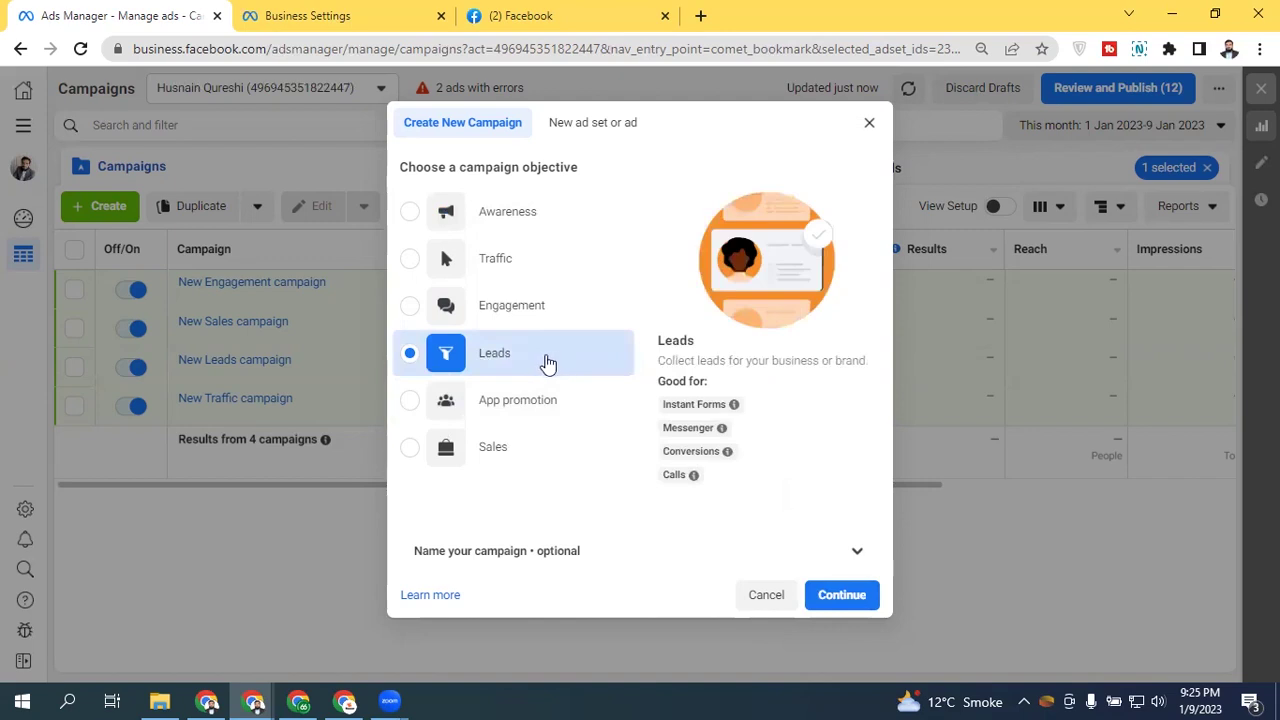
click(856, 604)
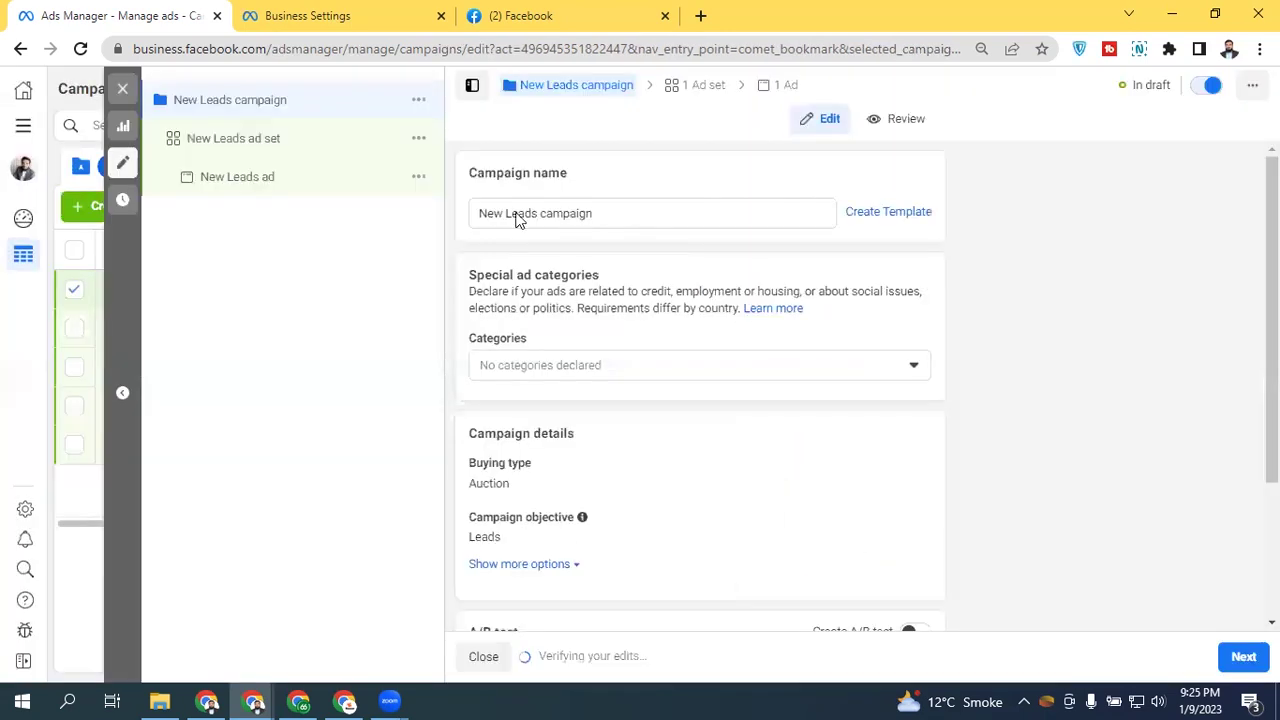
click(229, 138)
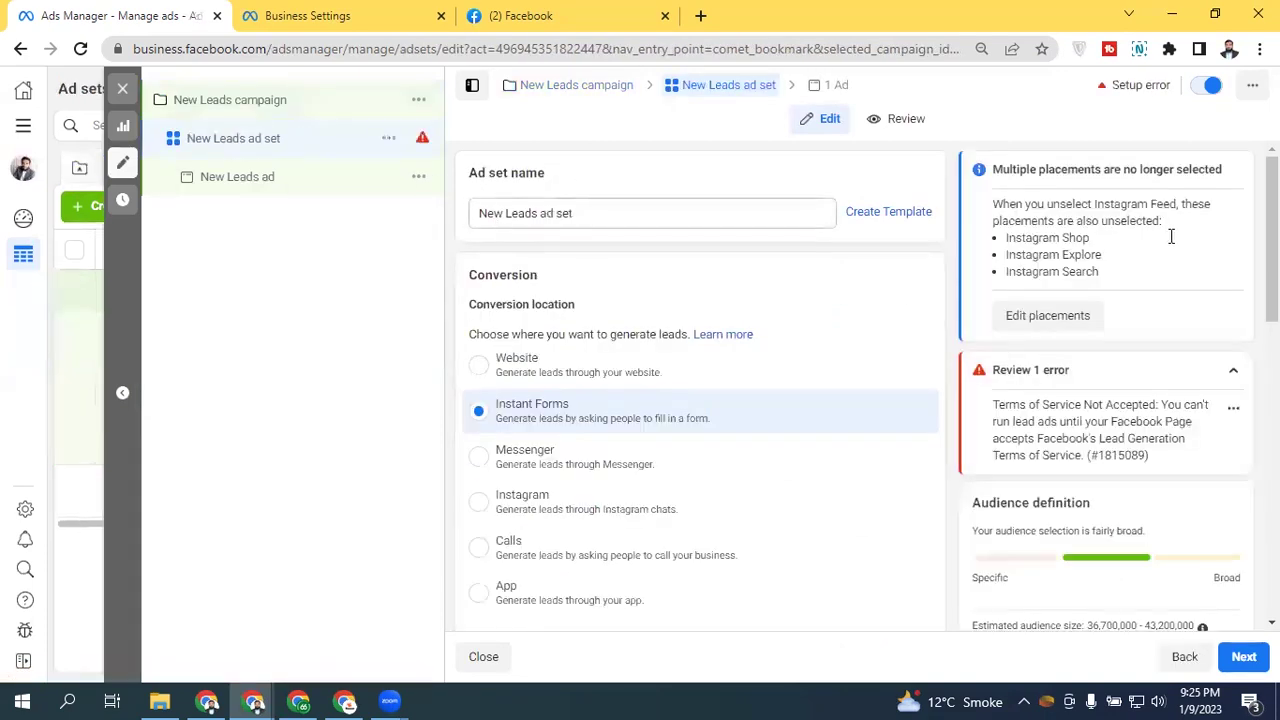
Step: Try Website as the ad set's conversion location and view the Create pixel dialog without creating a pixel
scroll(580, 190, down, 1)
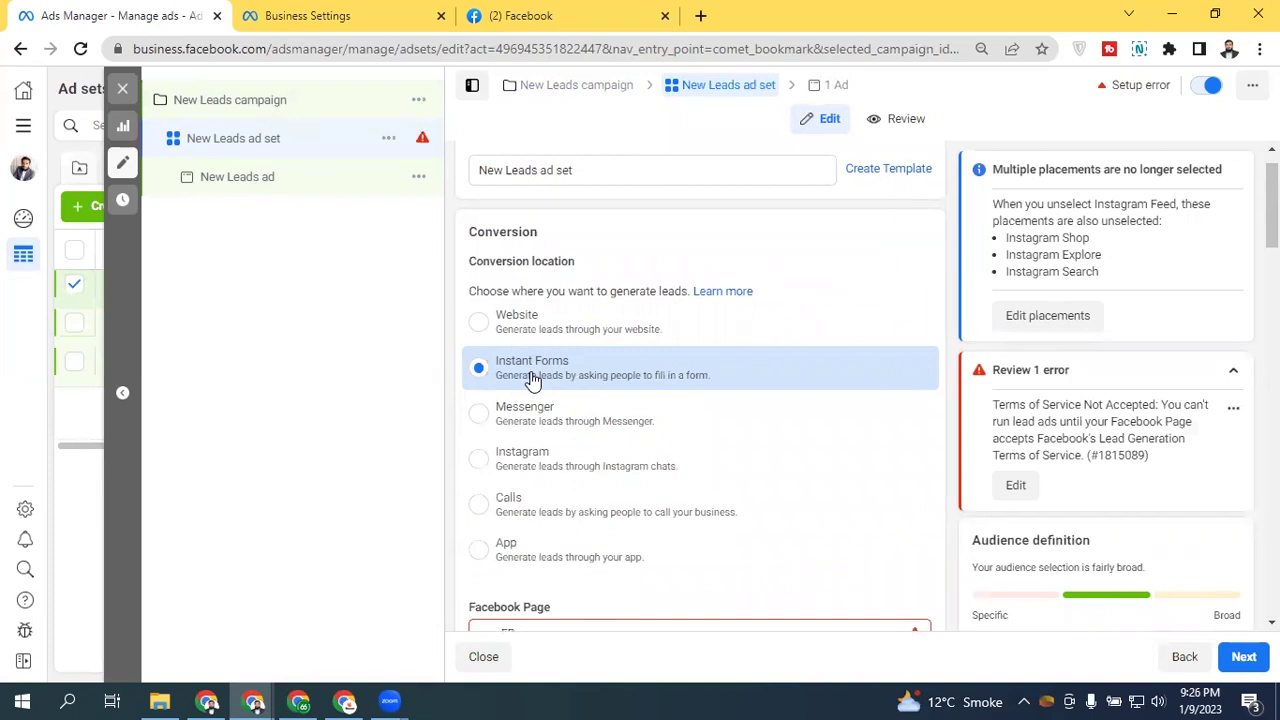
click(527, 339)
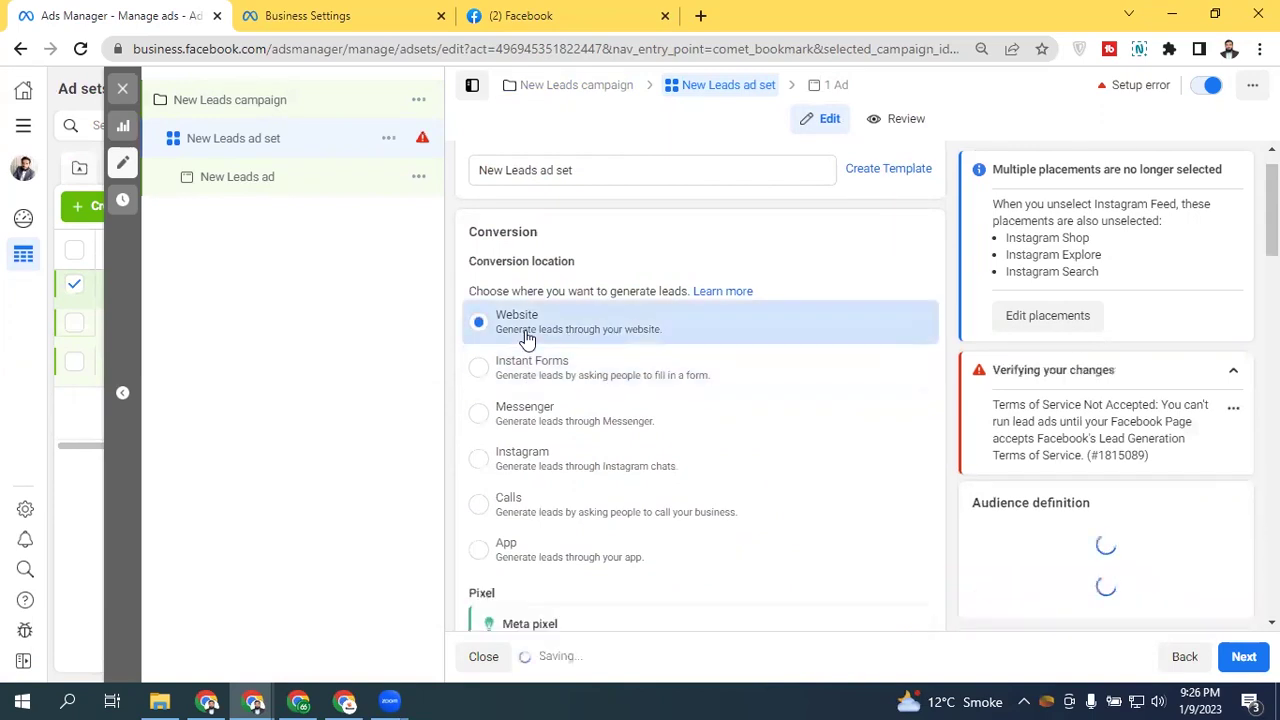
scroll(560, 340, down, 4)
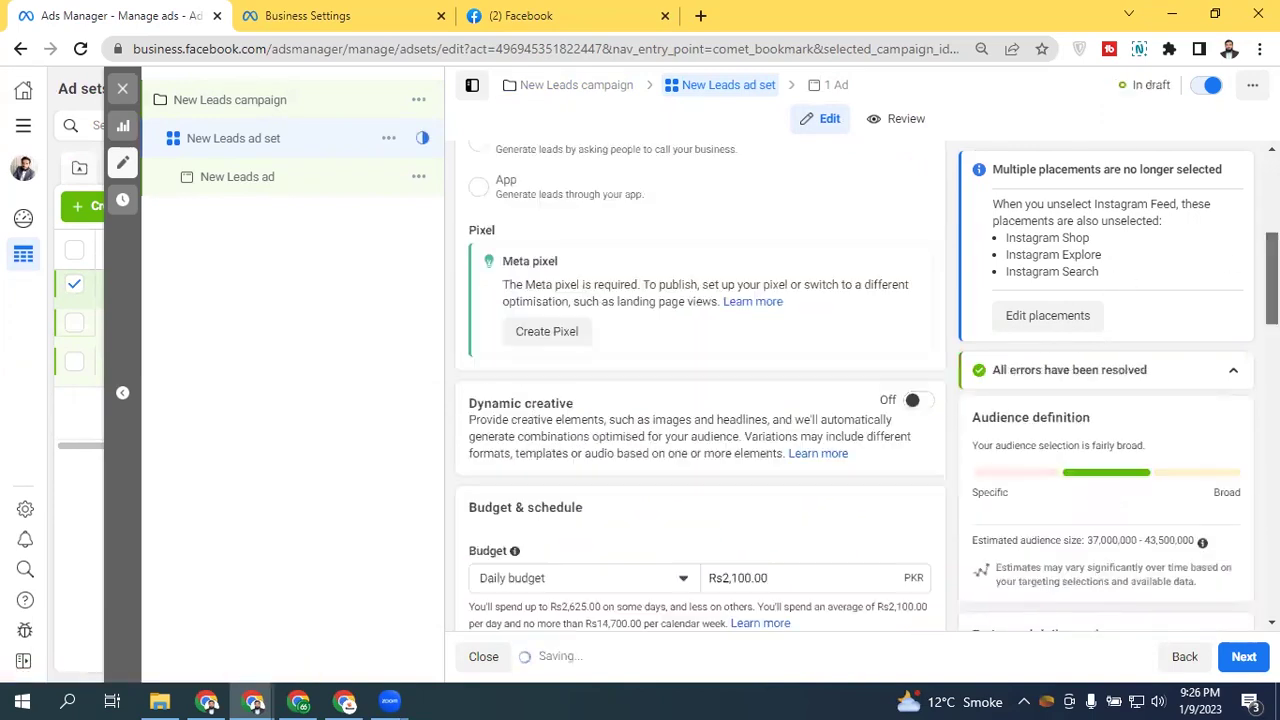
click(572, 340)
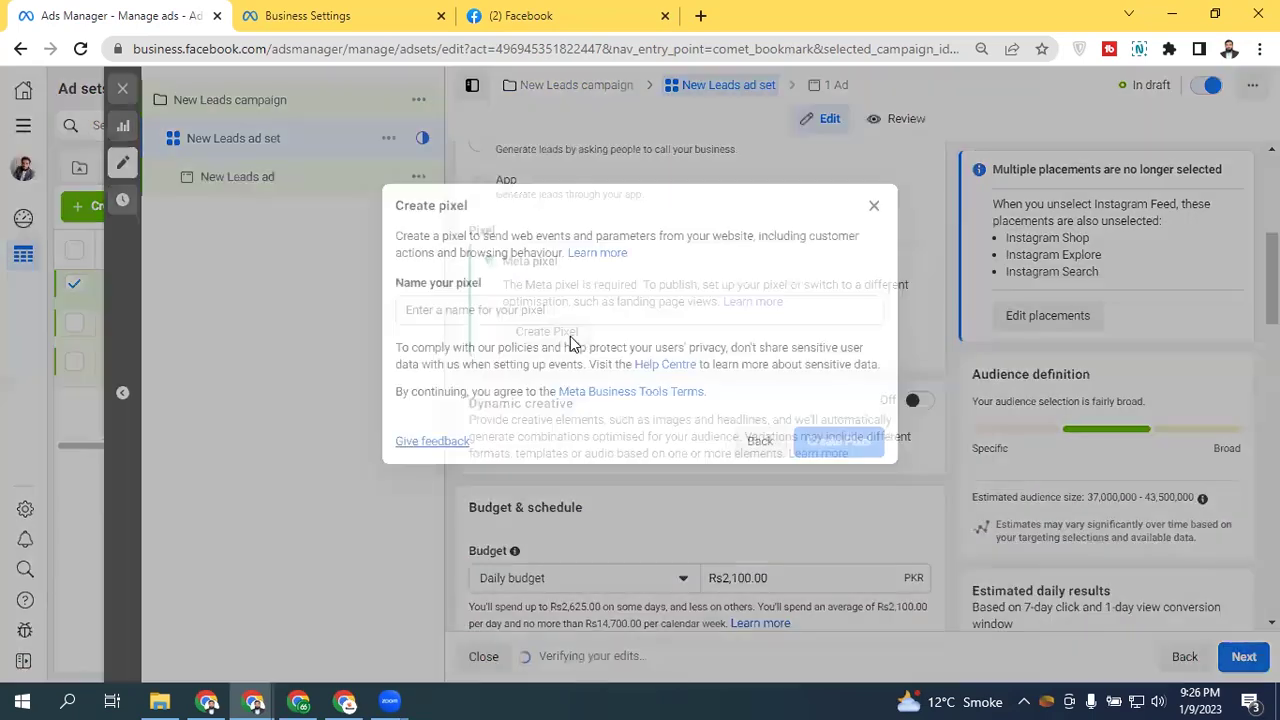
click(873, 206)
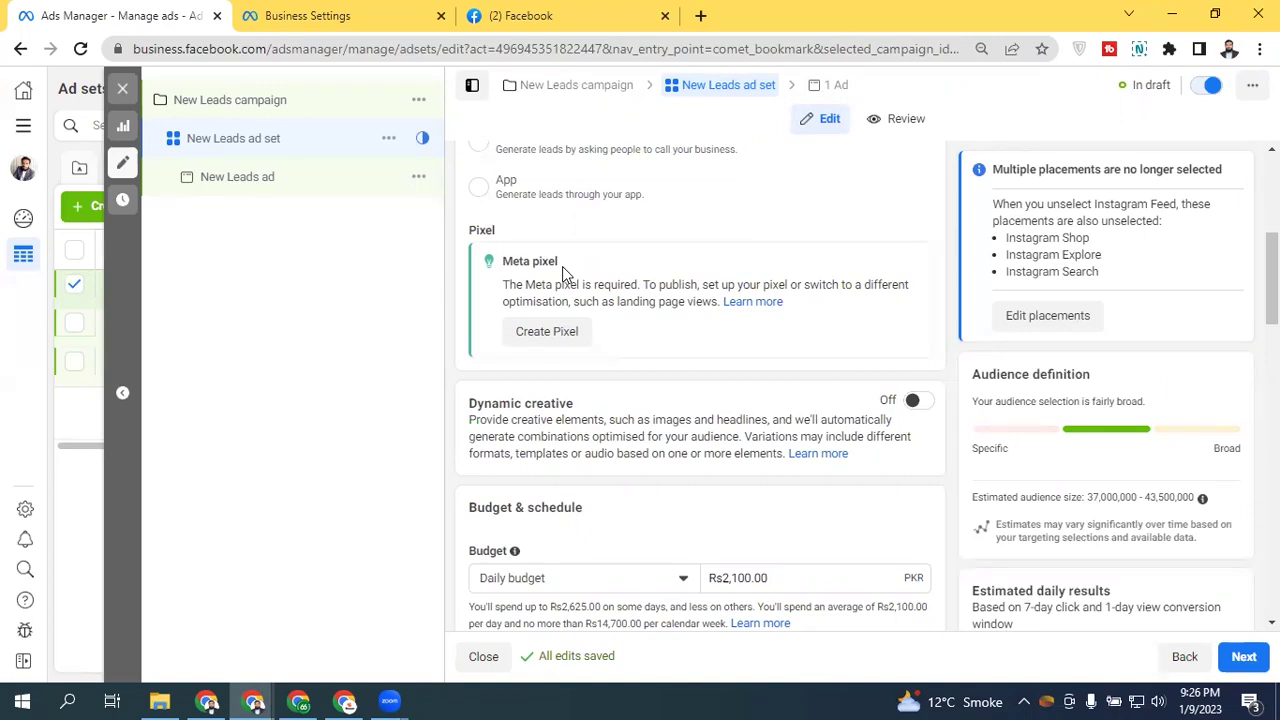
scroll(510, 480, up, 2)
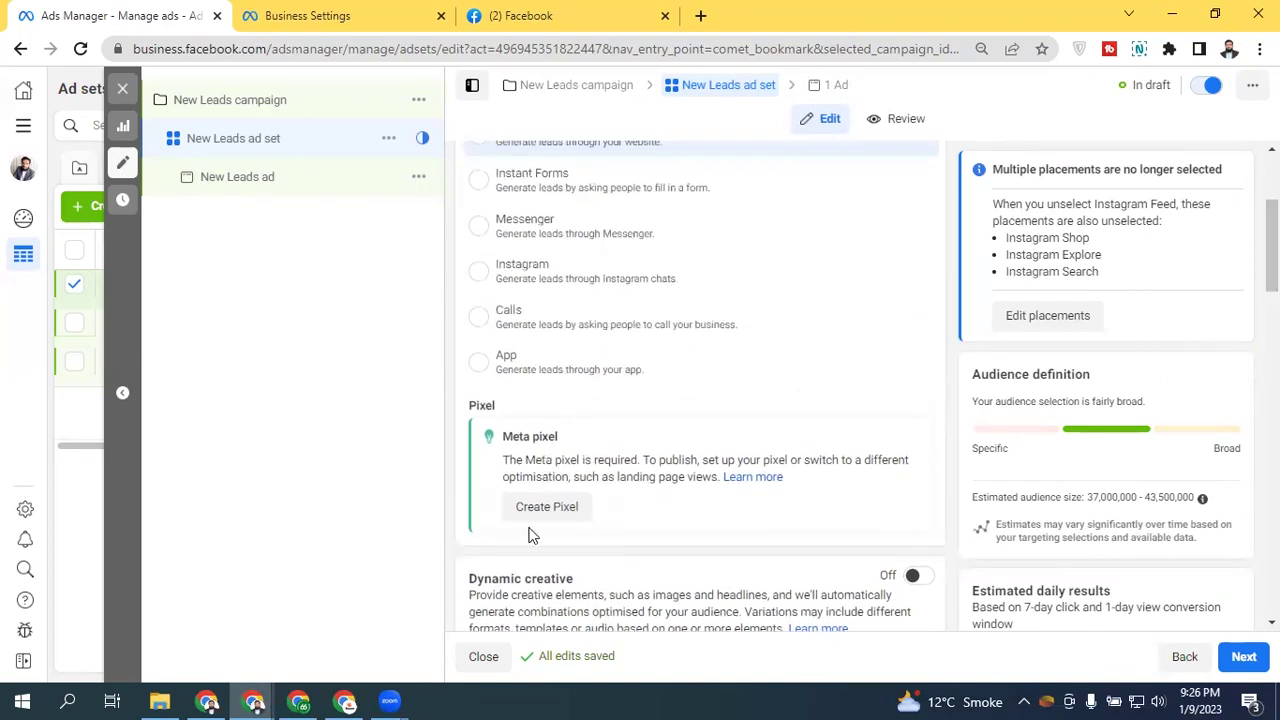
scroll(645, 243, up, 1)
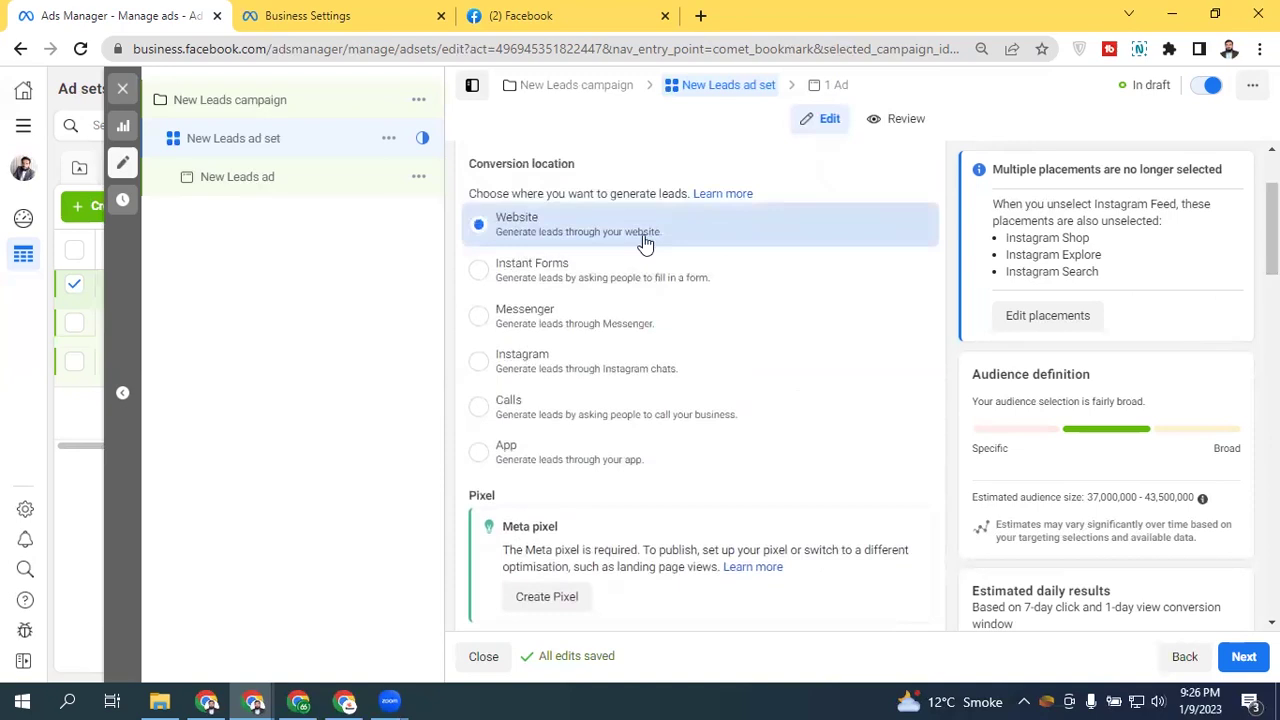
Step: Set the conversion location to Instant Forms and accept Meta's Lead Ads Terms for the EBazzar Page
click(525, 282)
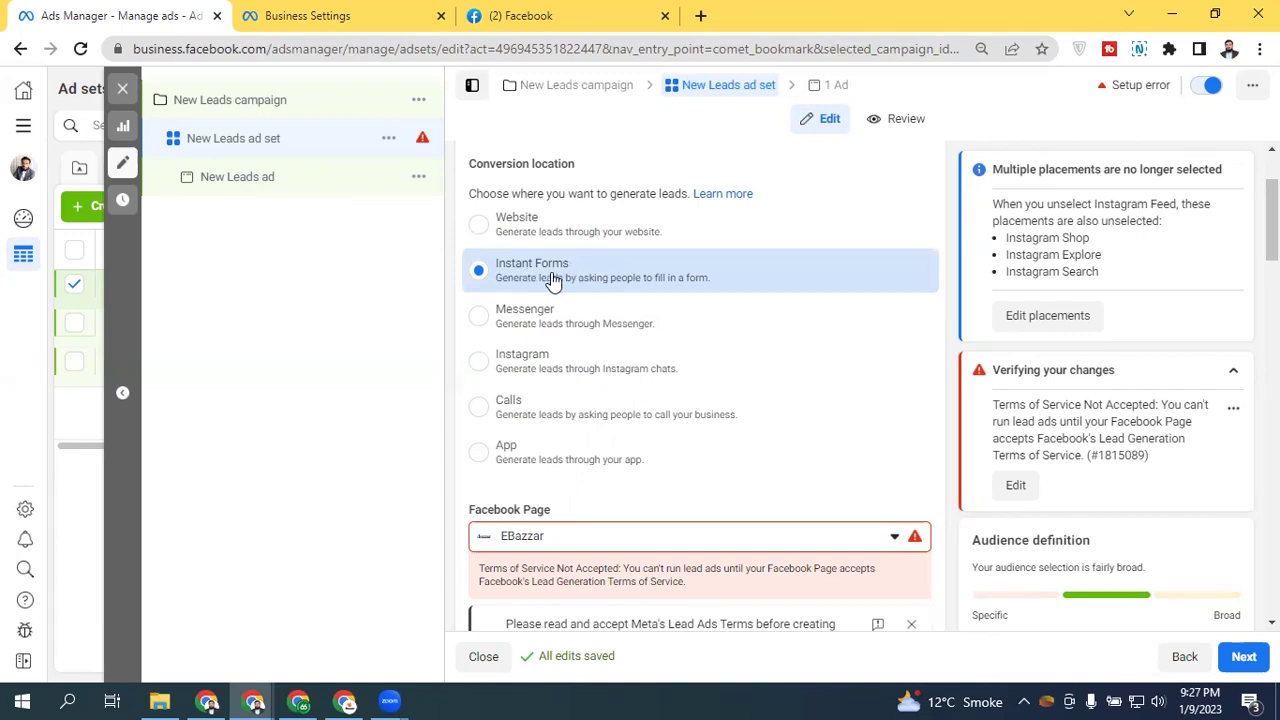
scroll(1272, 240, down, 3)
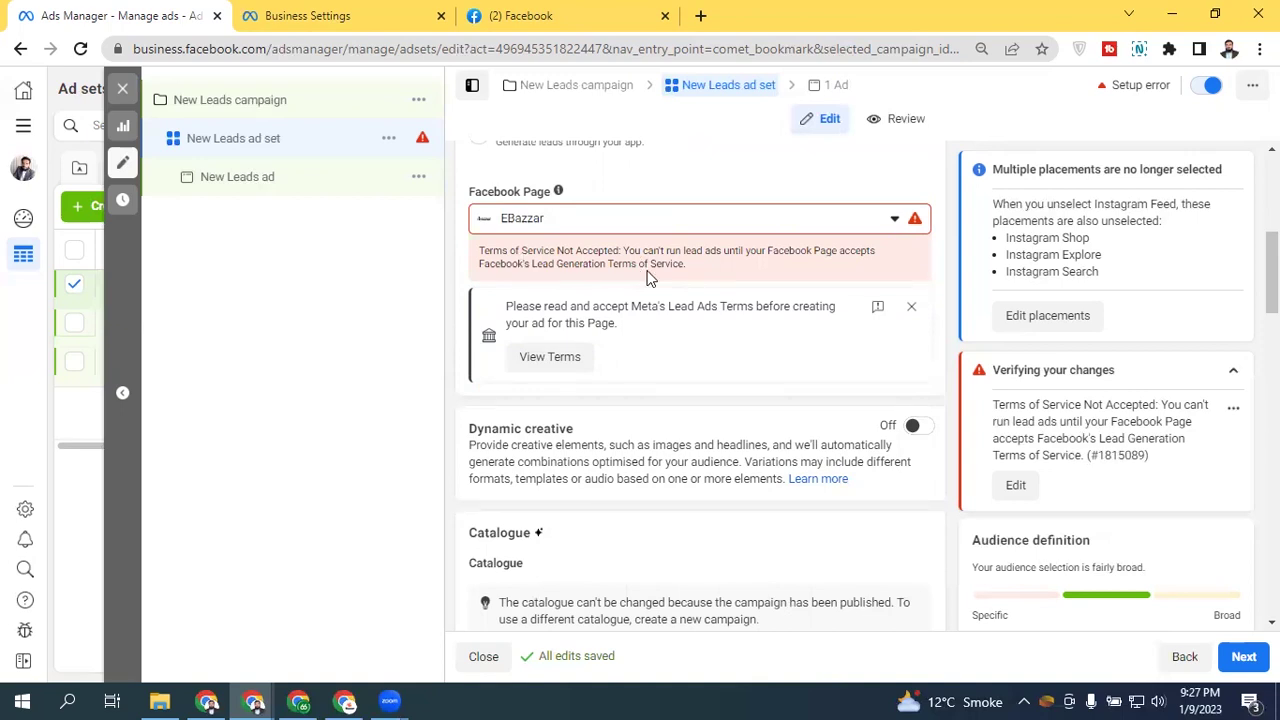
click(563, 360)
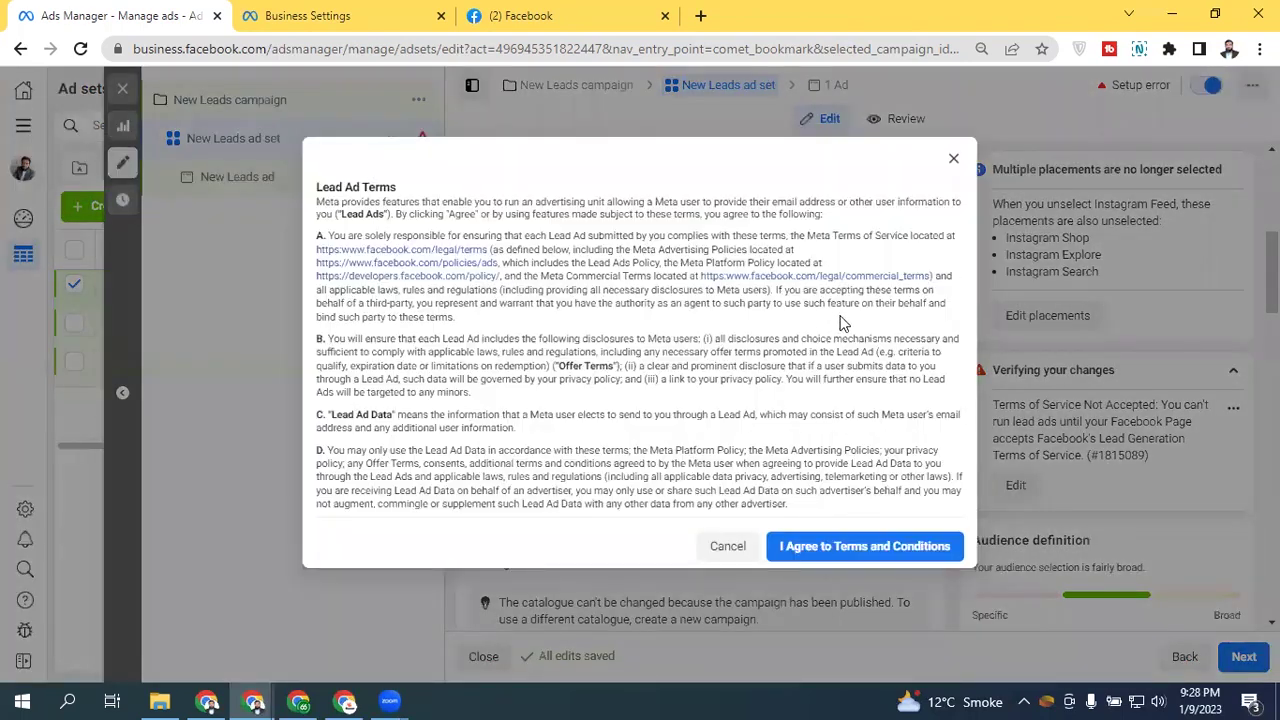
click(862, 554)
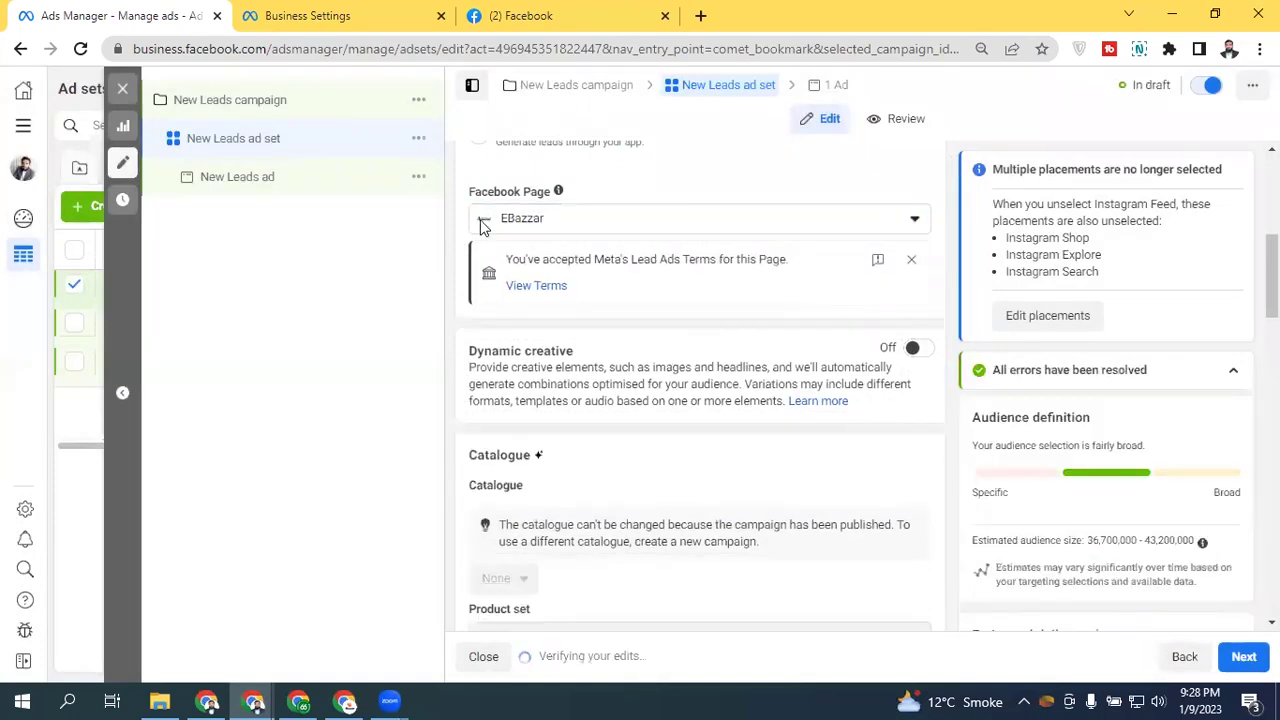
Step: Review the ad set's budget, audience, placement and delivery settings and continue to the New Leads ad's setup section
scroll(683, 215, down, 4)
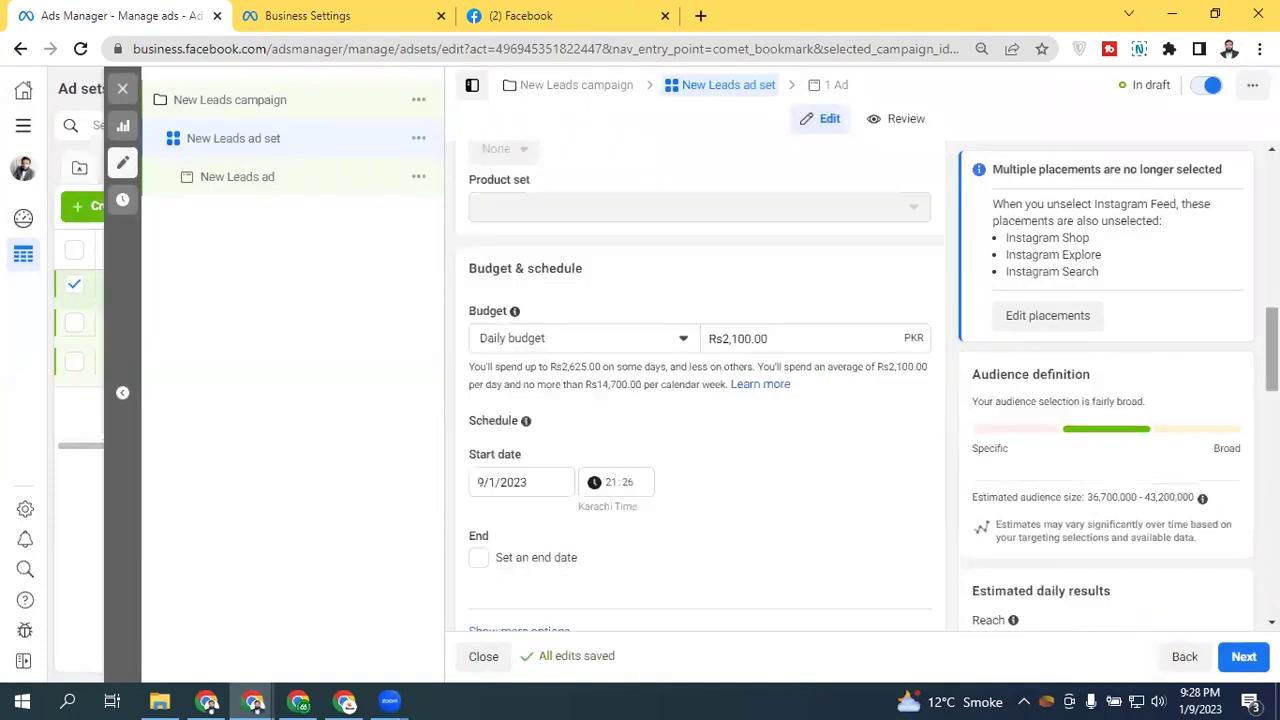
scroll(700, 400, down, 10)
scroll(700, 400, up, 5)
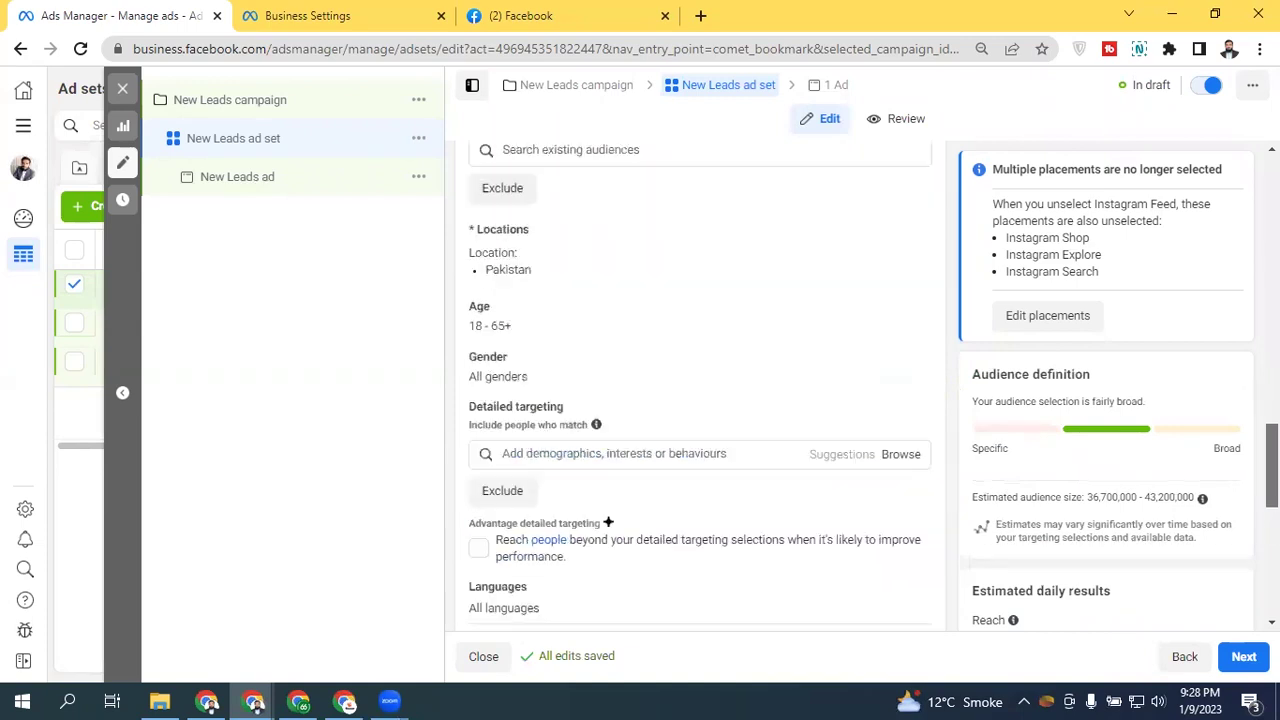
scroll(517, 349, down, 6)
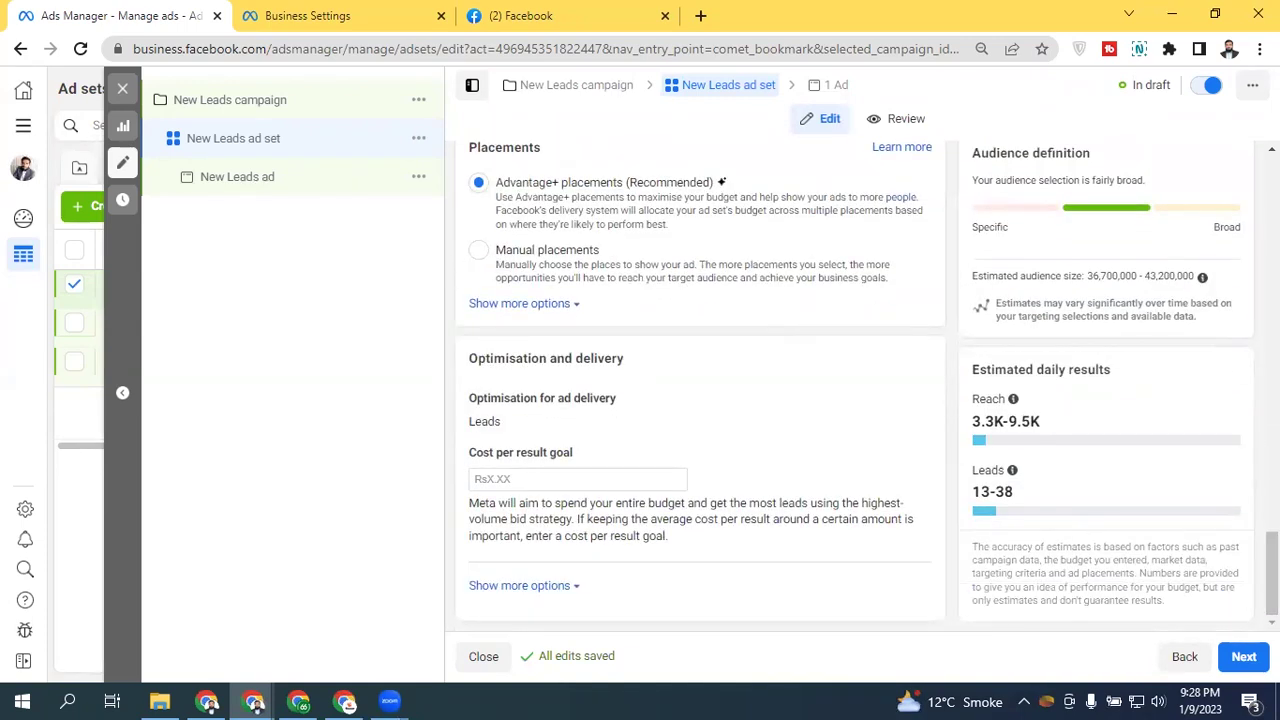
click(1243, 656)
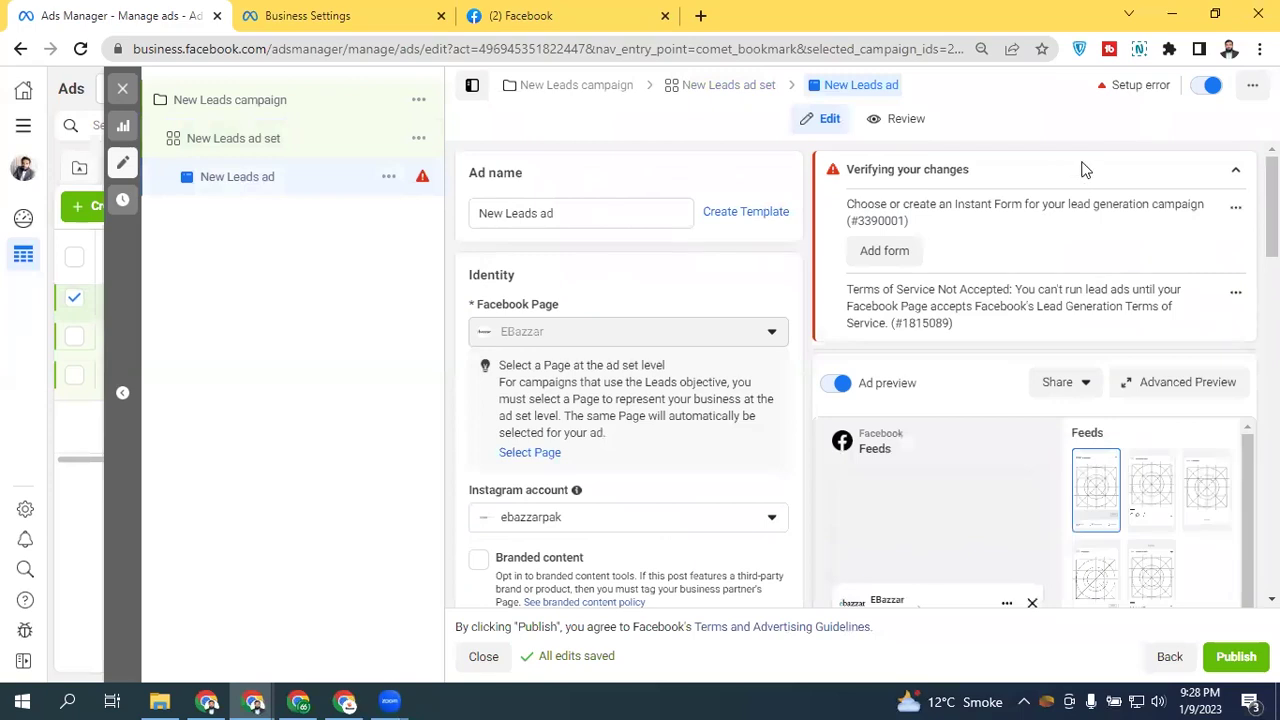
drag(1270, 200, 1270, 301)
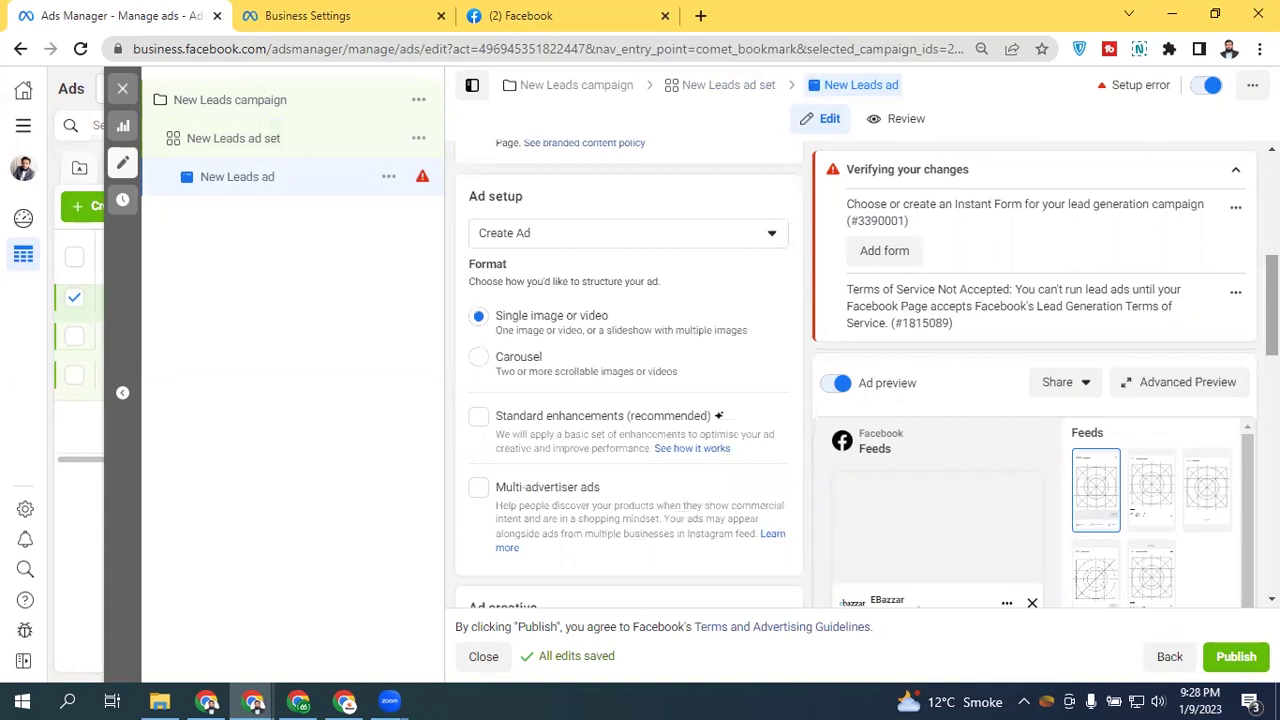
Step: Create a new instant form for the New Leads ad's destination, comparing form types and choosing More volume
scroll(628, 380, down, 5)
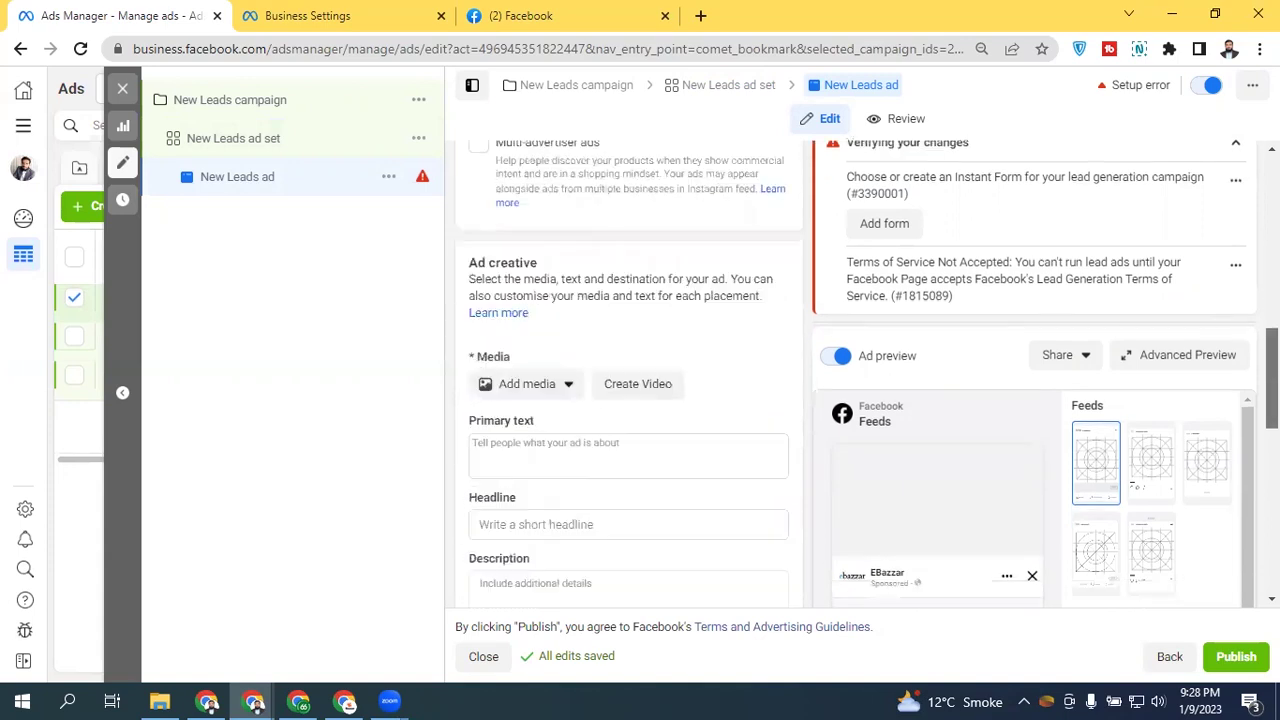
scroll(561, 459, down, 3)
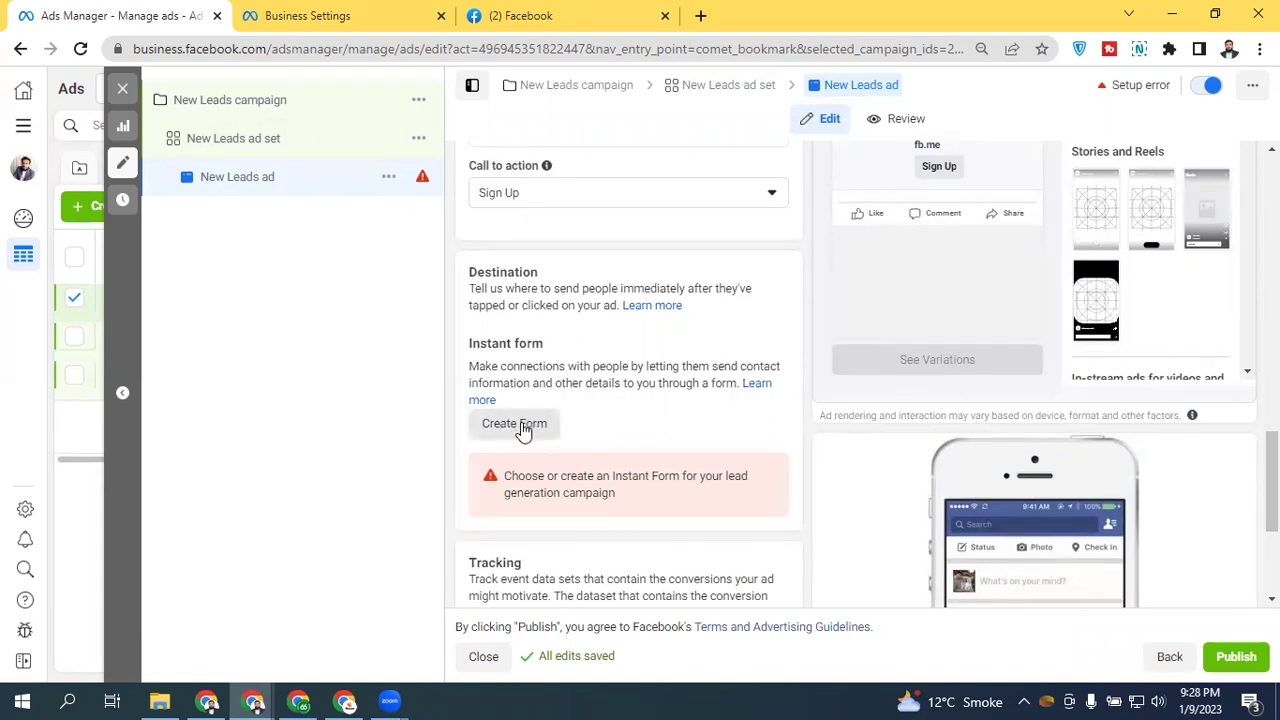
click(520, 426)
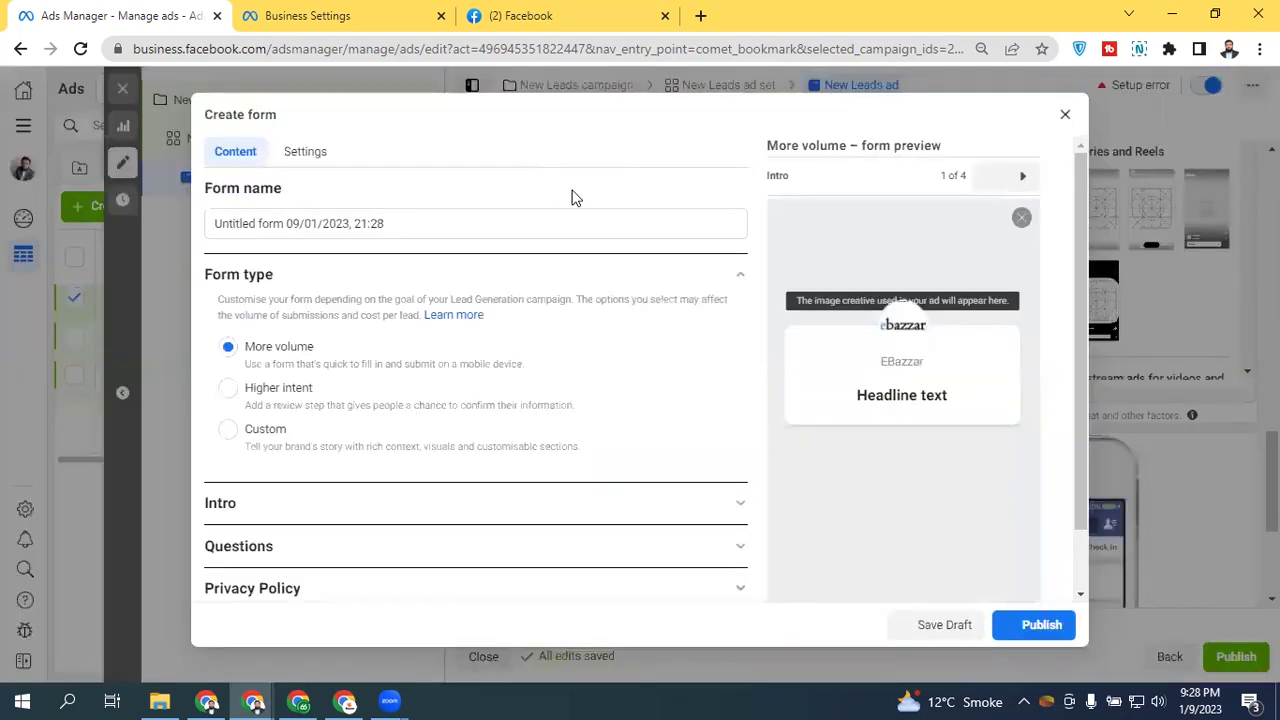
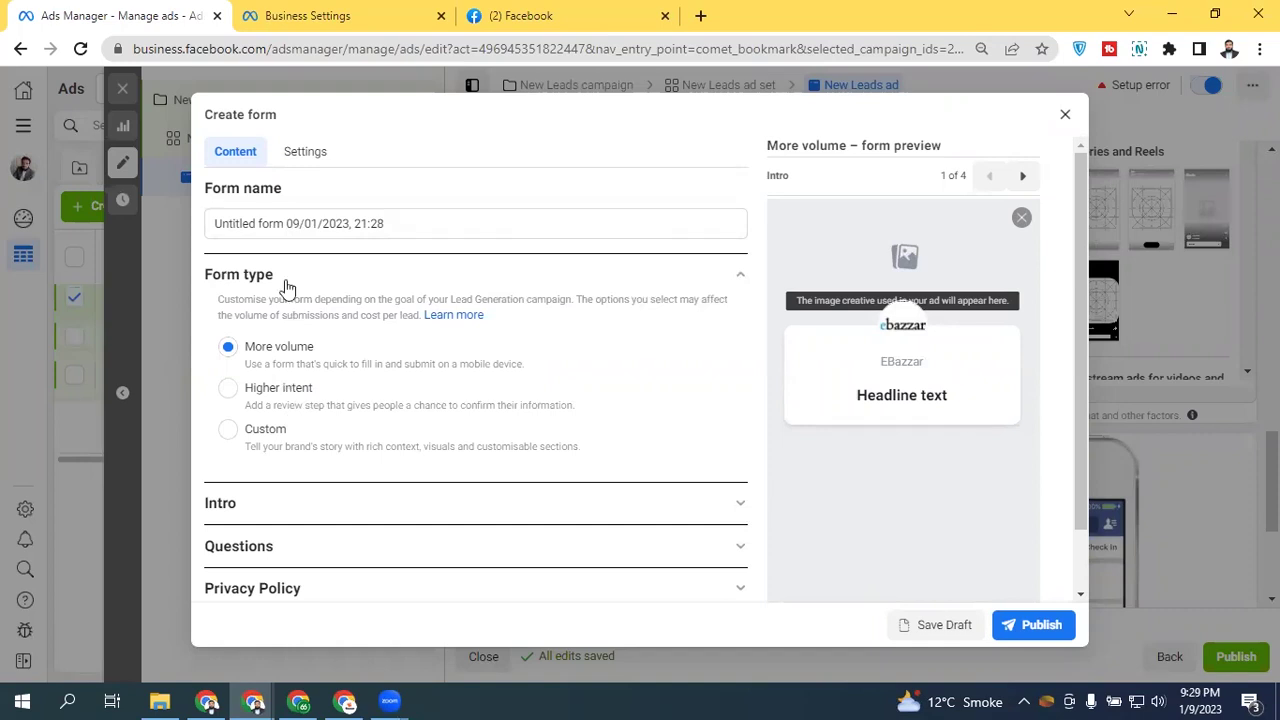
click(295, 397)
click(281, 352)
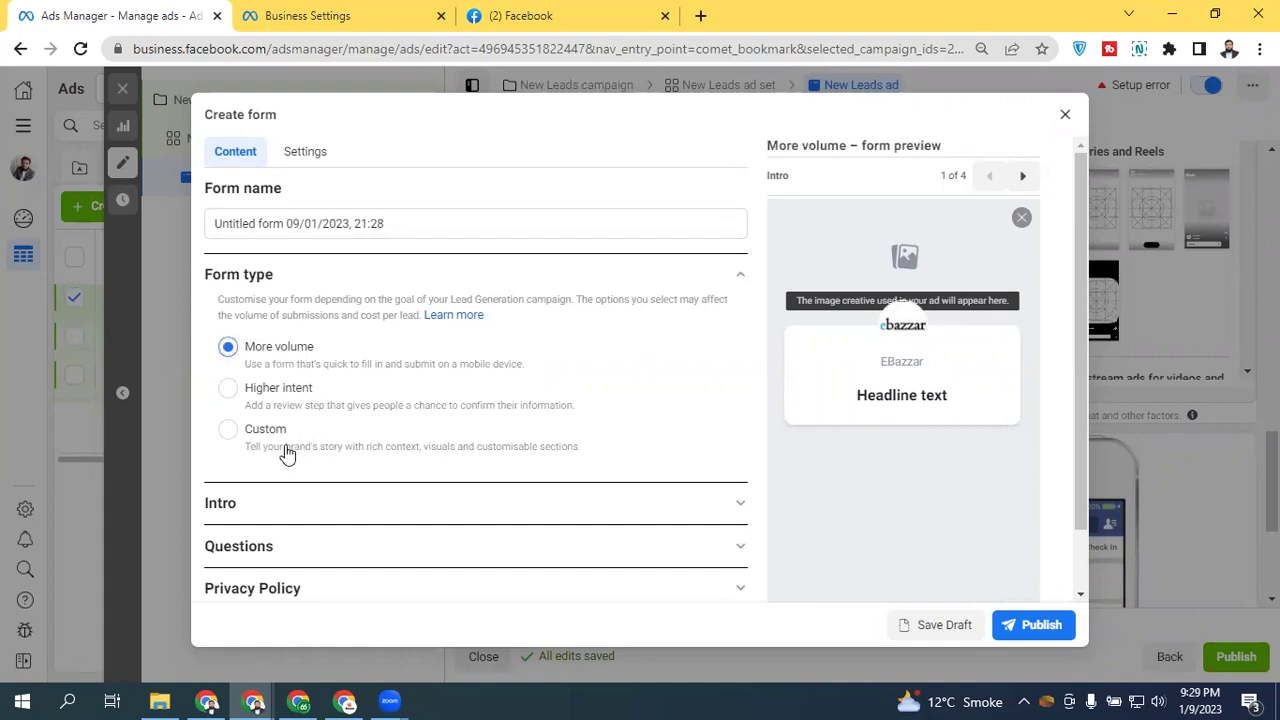
click(282, 386)
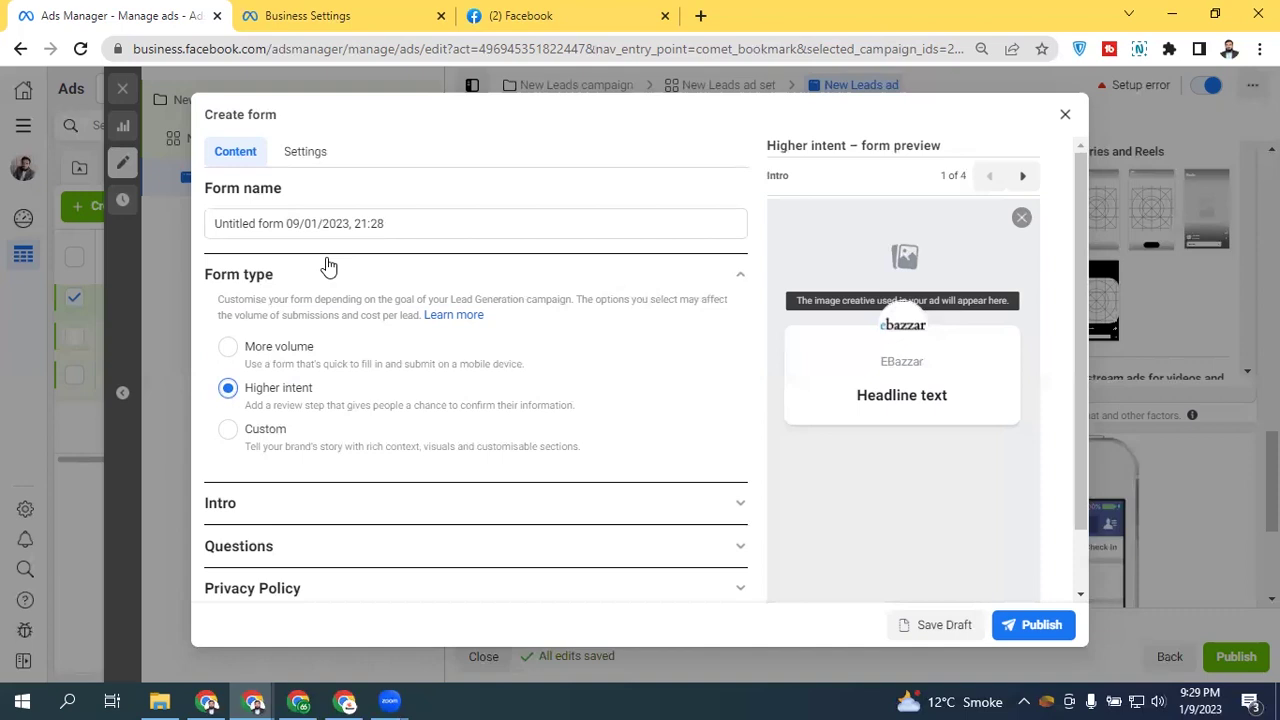
click(258, 348)
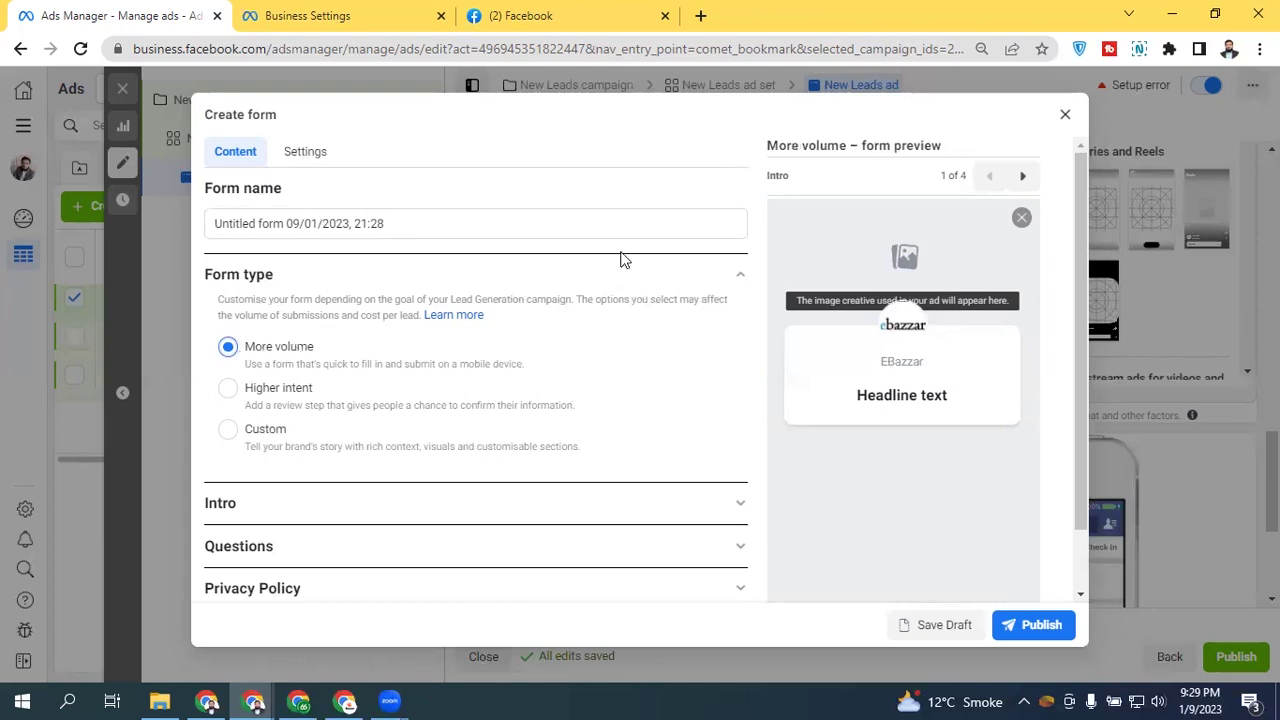
Step: Upload the "ebazzar banner_Mesa de trabajo 1" image as the background in the form's Intro section
drag(1078, 253, 1080, 320)
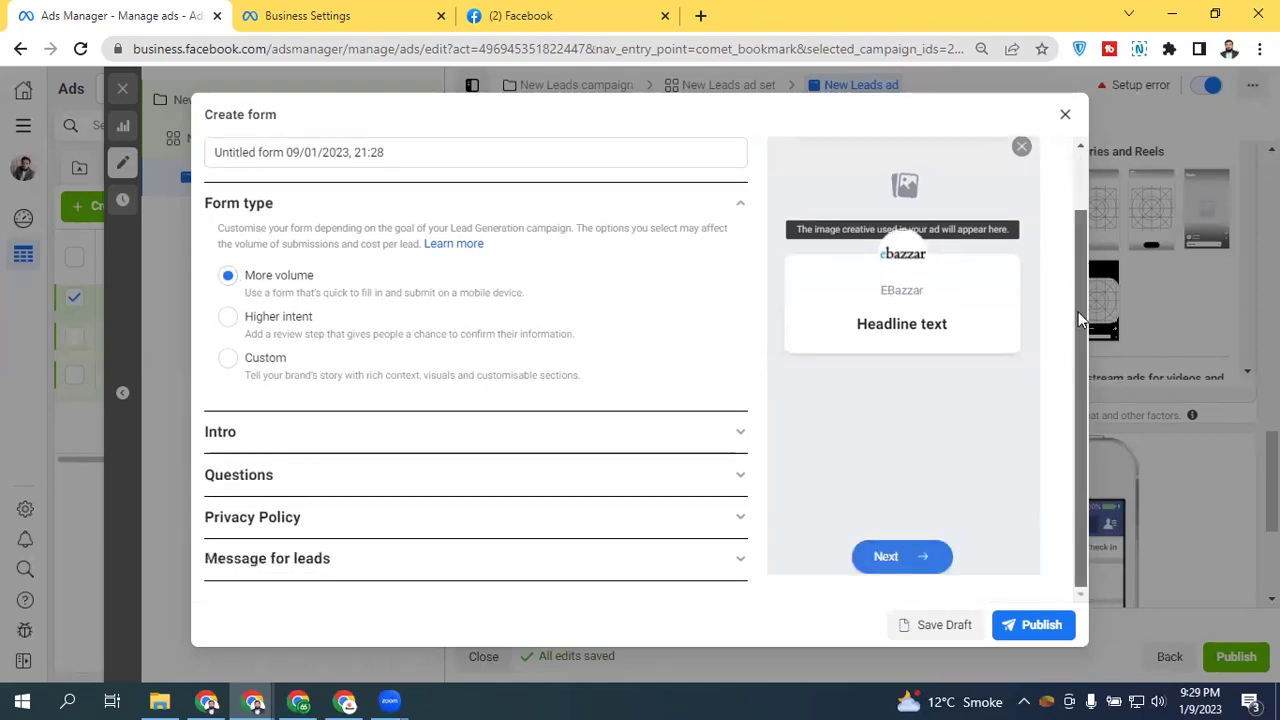
click(742, 205)
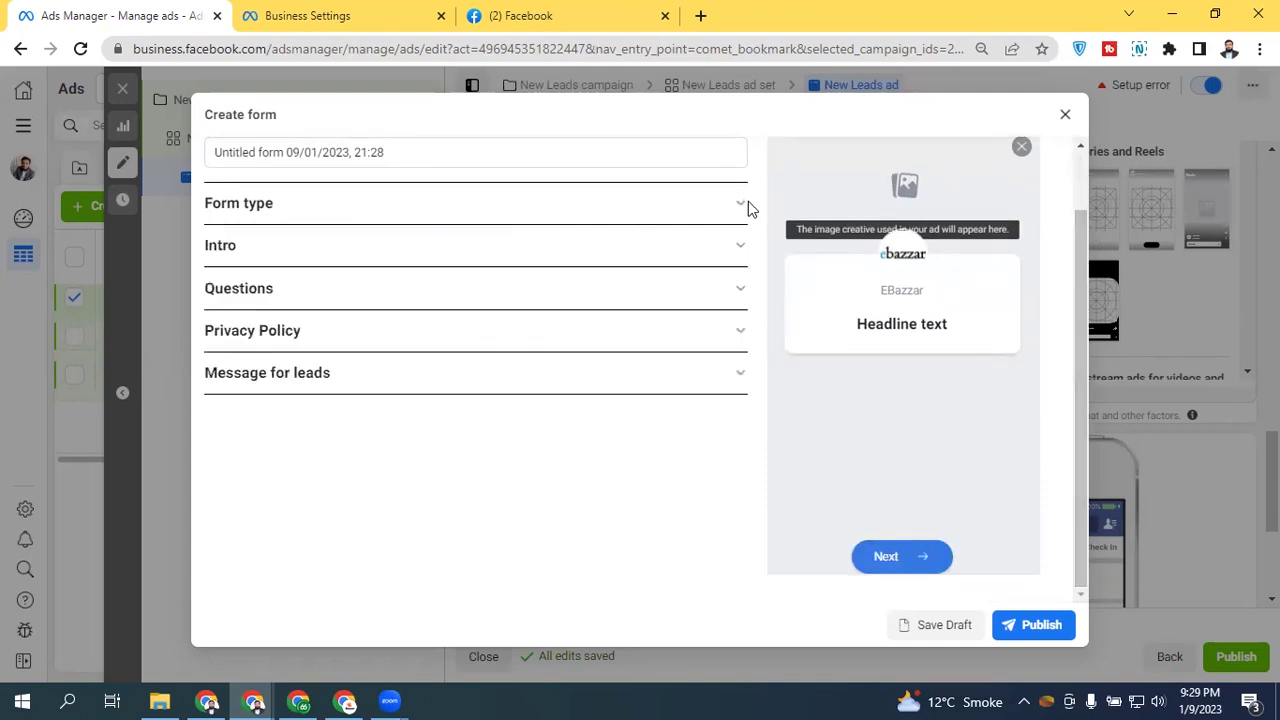
click(733, 251)
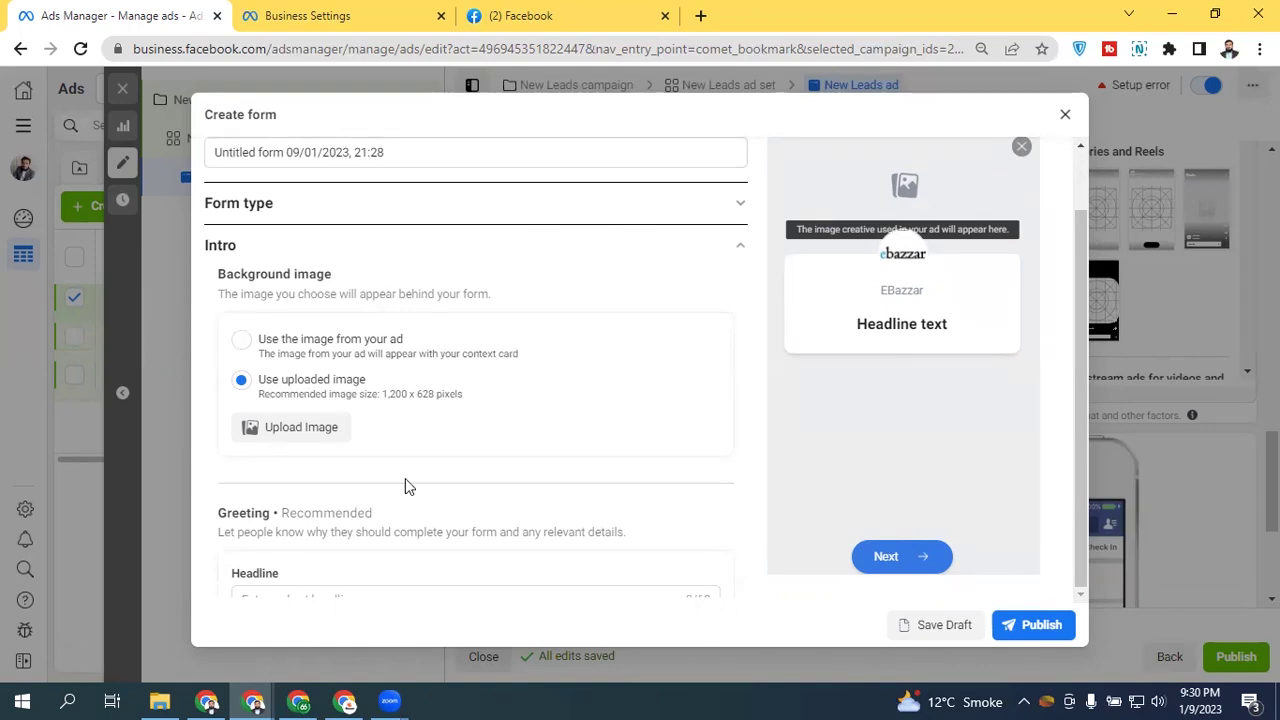
click(300, 428)
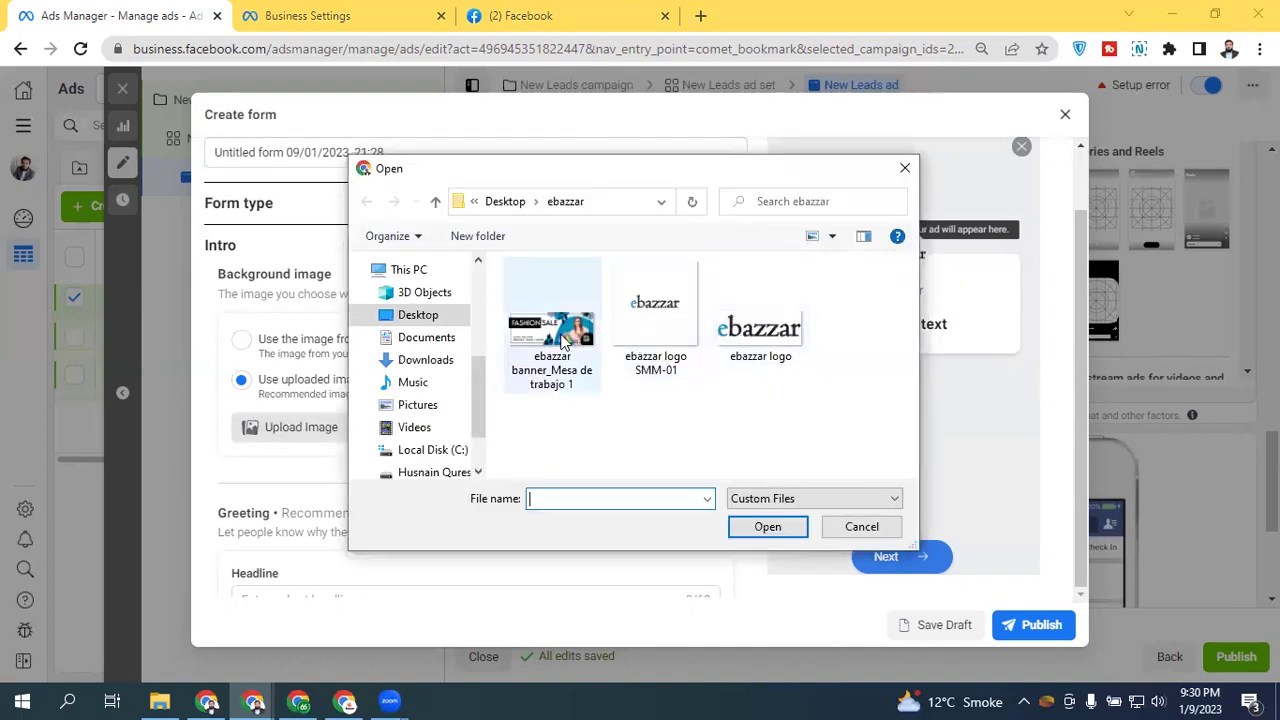
click(551, 335)
click(762, 530)
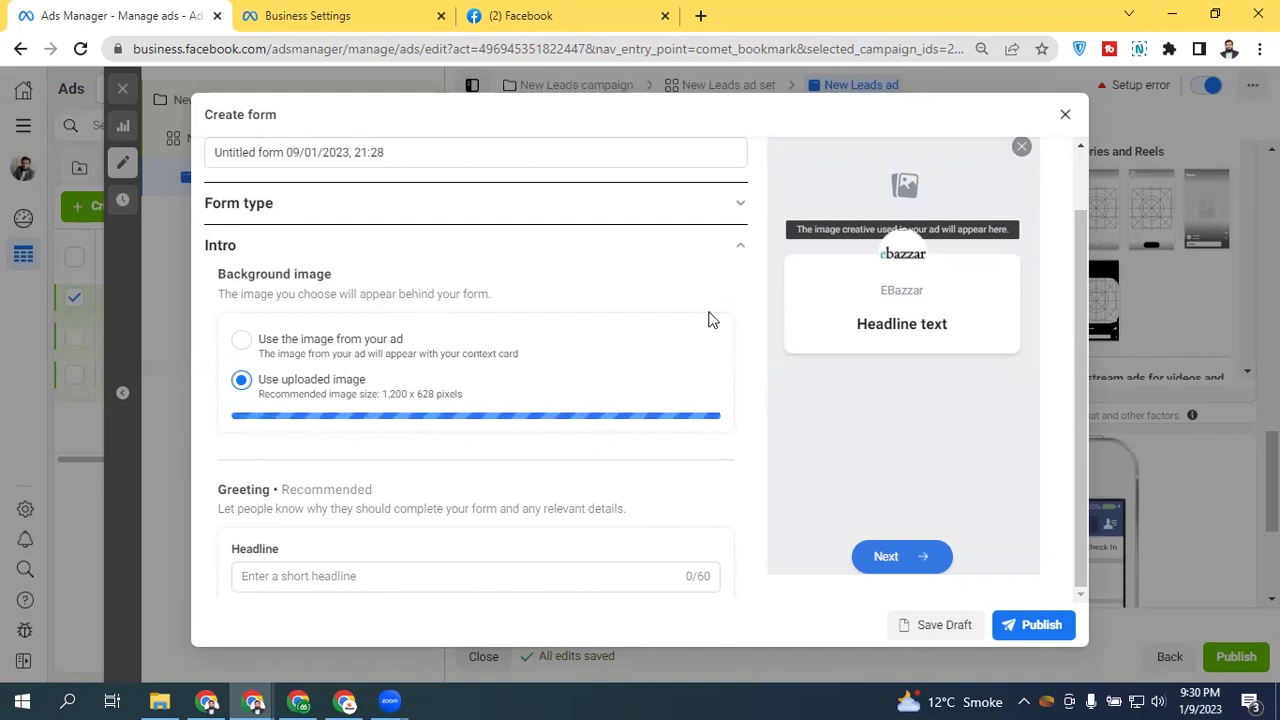
click(743, 248)
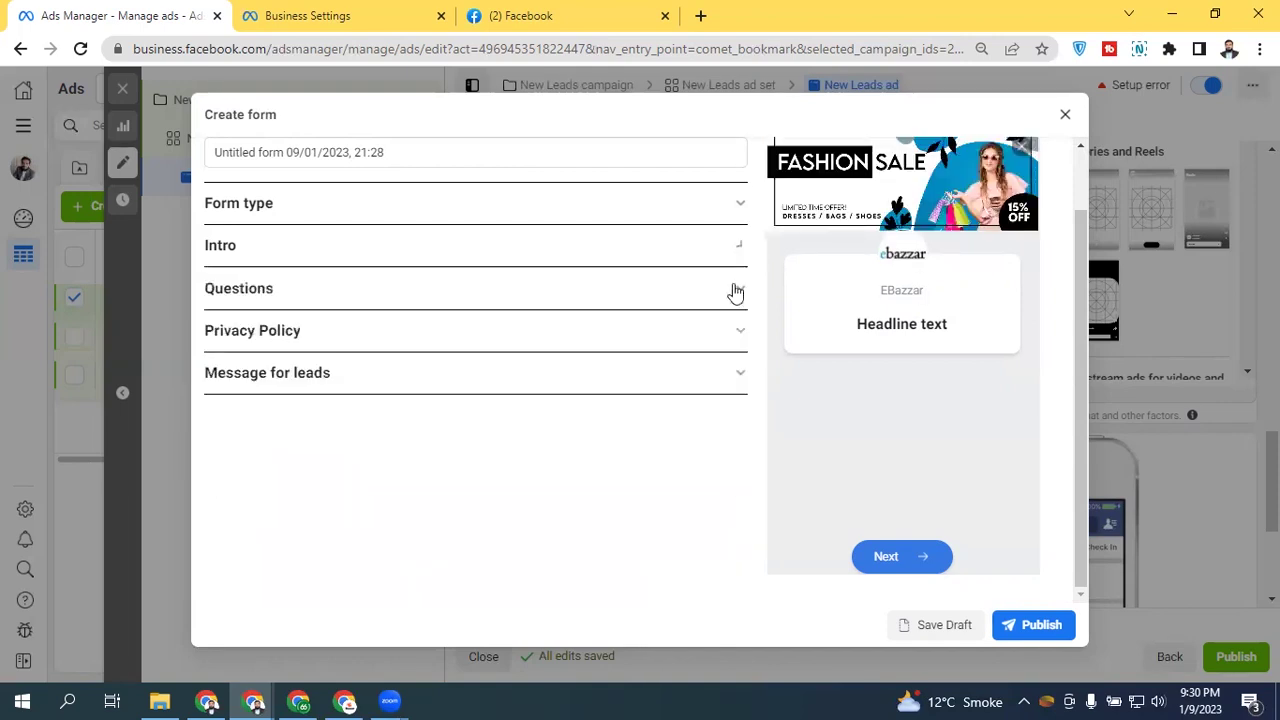
Step: In the form's Questions section, dismiss the follow-ups tip and move Full name above Email in the prefill questions
click(285, 290)
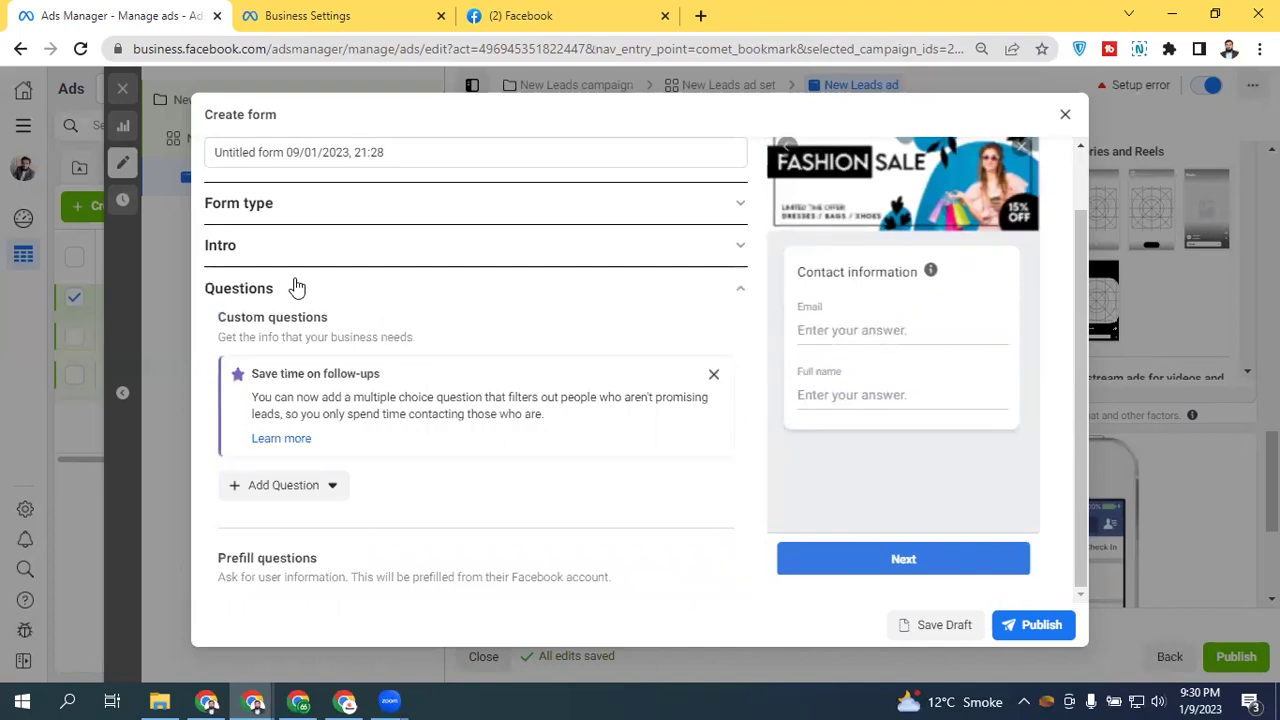
click(714, 377)
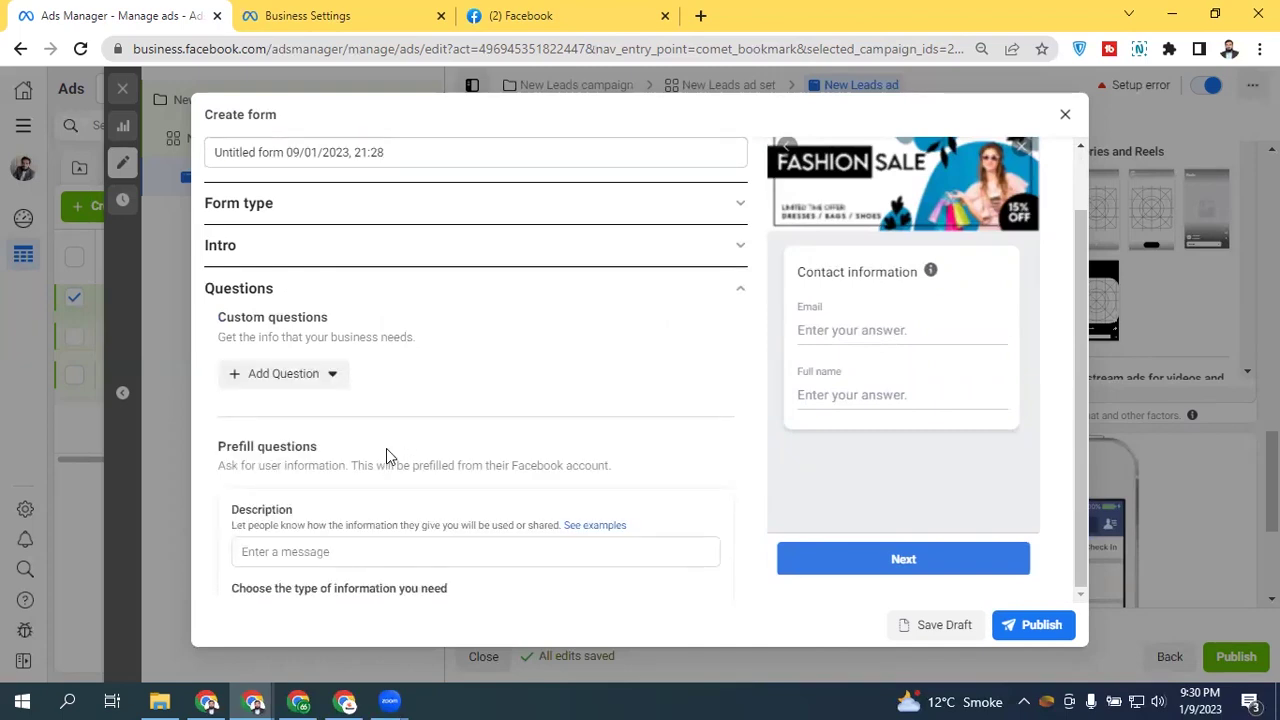
scroll(529, 391, down, 3)
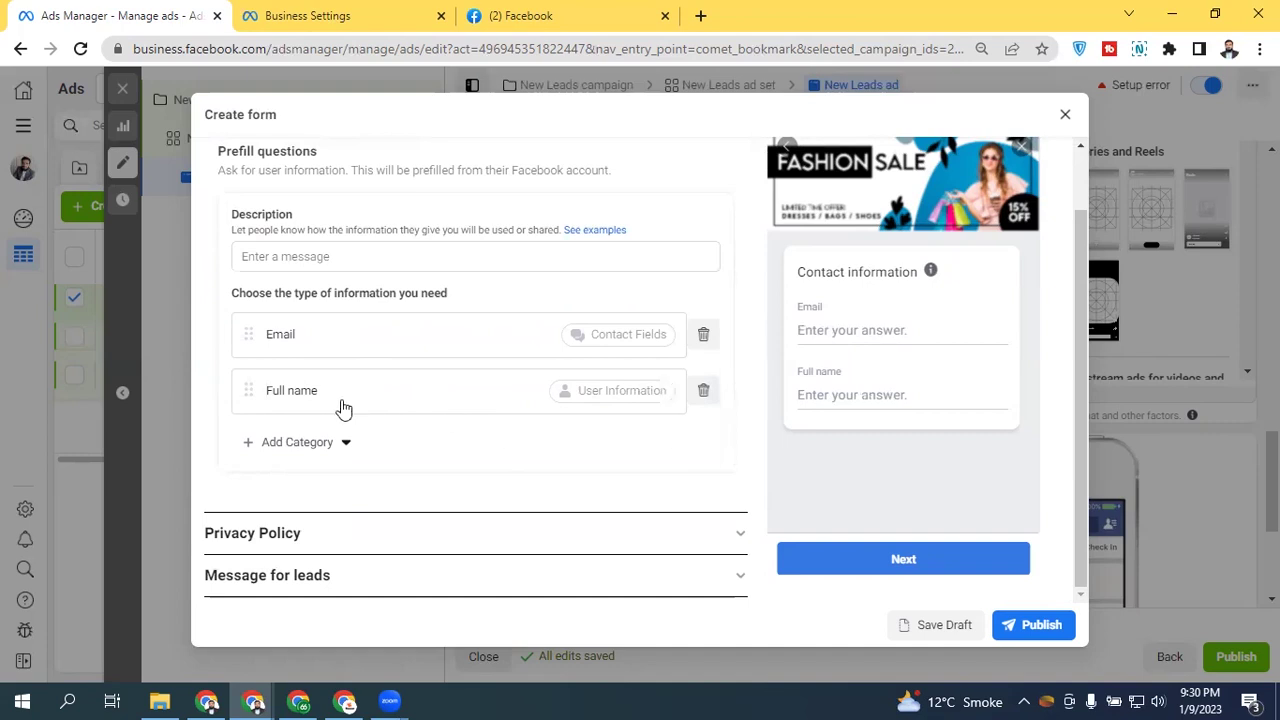
drag(238, 398, 243, 324)
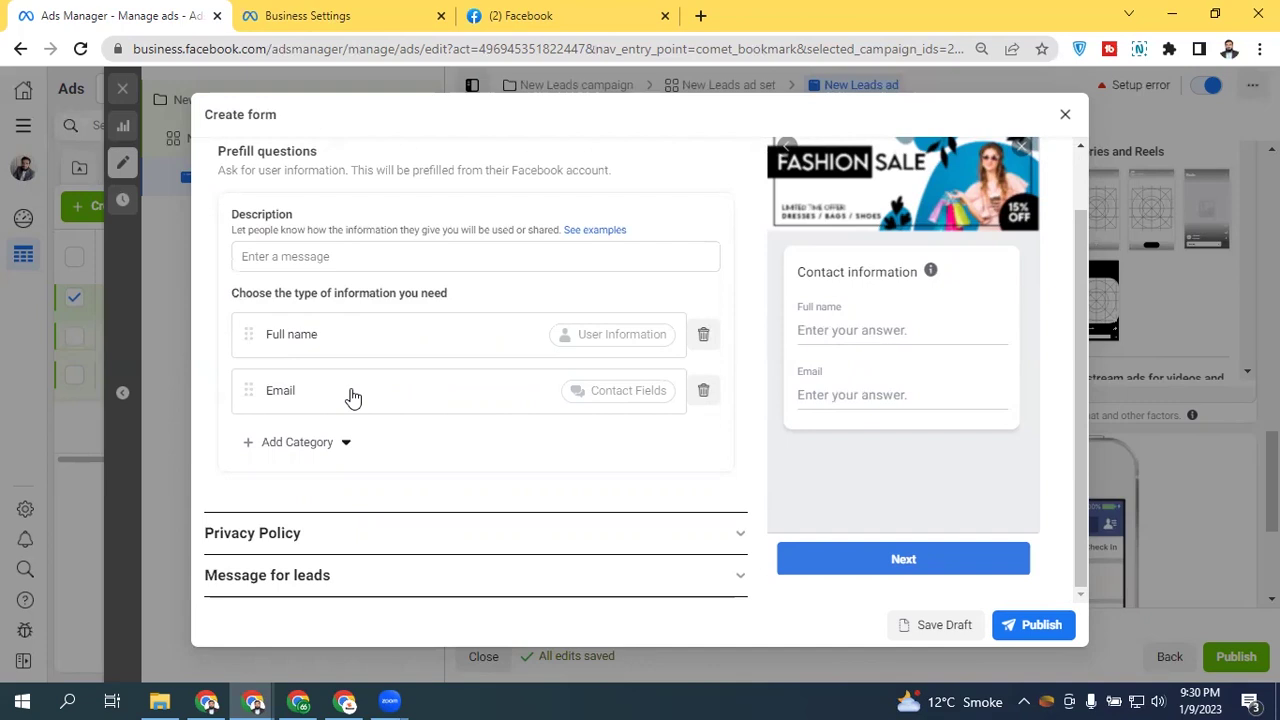
Step: Enter "We Use This Information To Deliver Products" as the prefill questions description
click(295, 251)
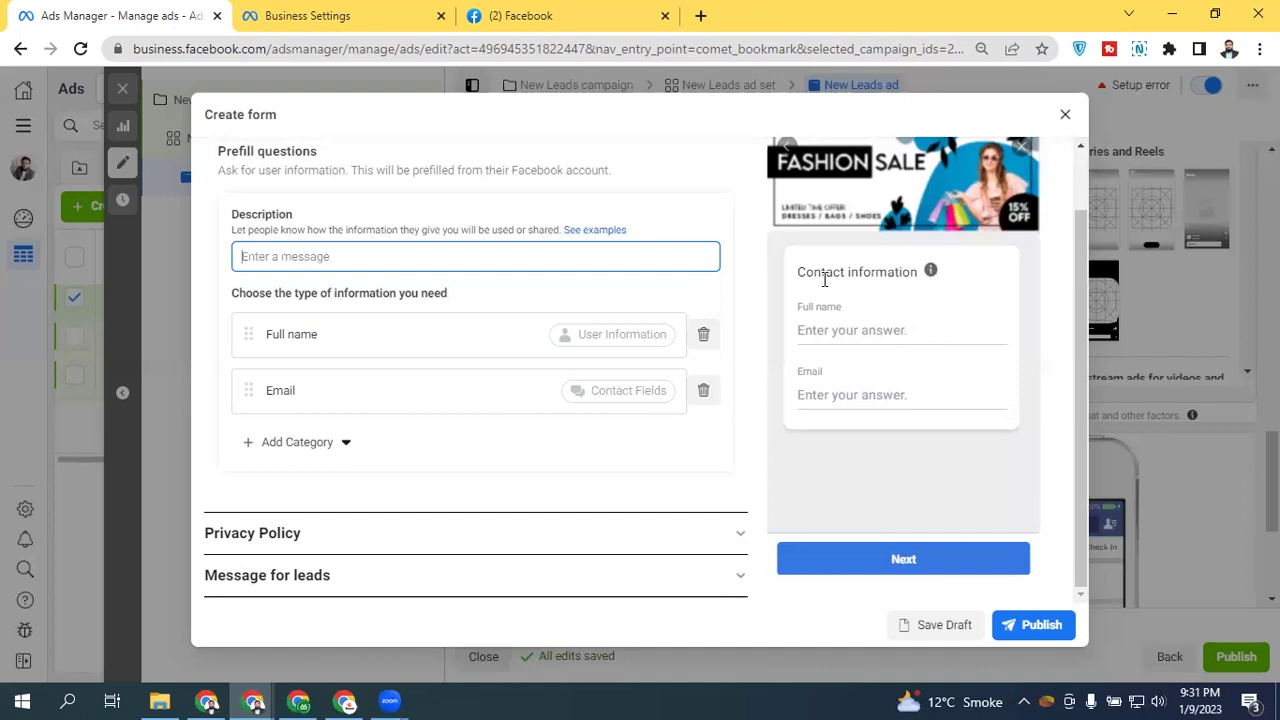
text(W)
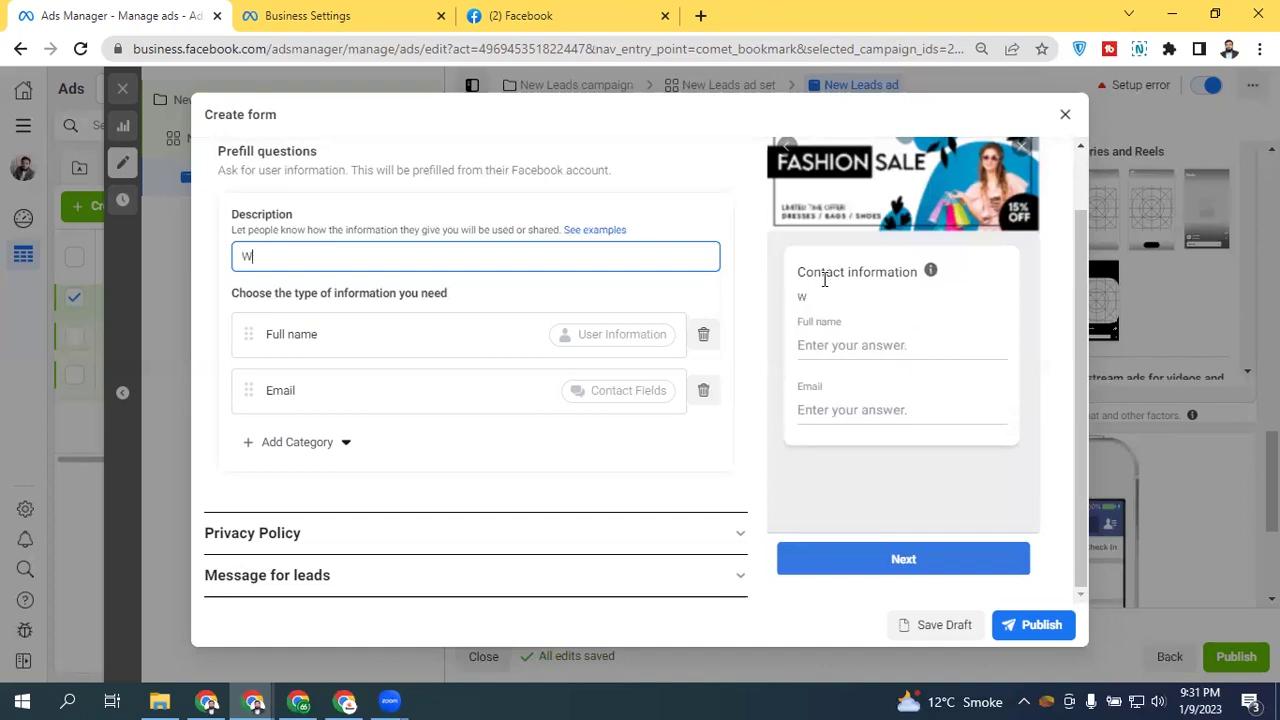
text(e Use This Information)
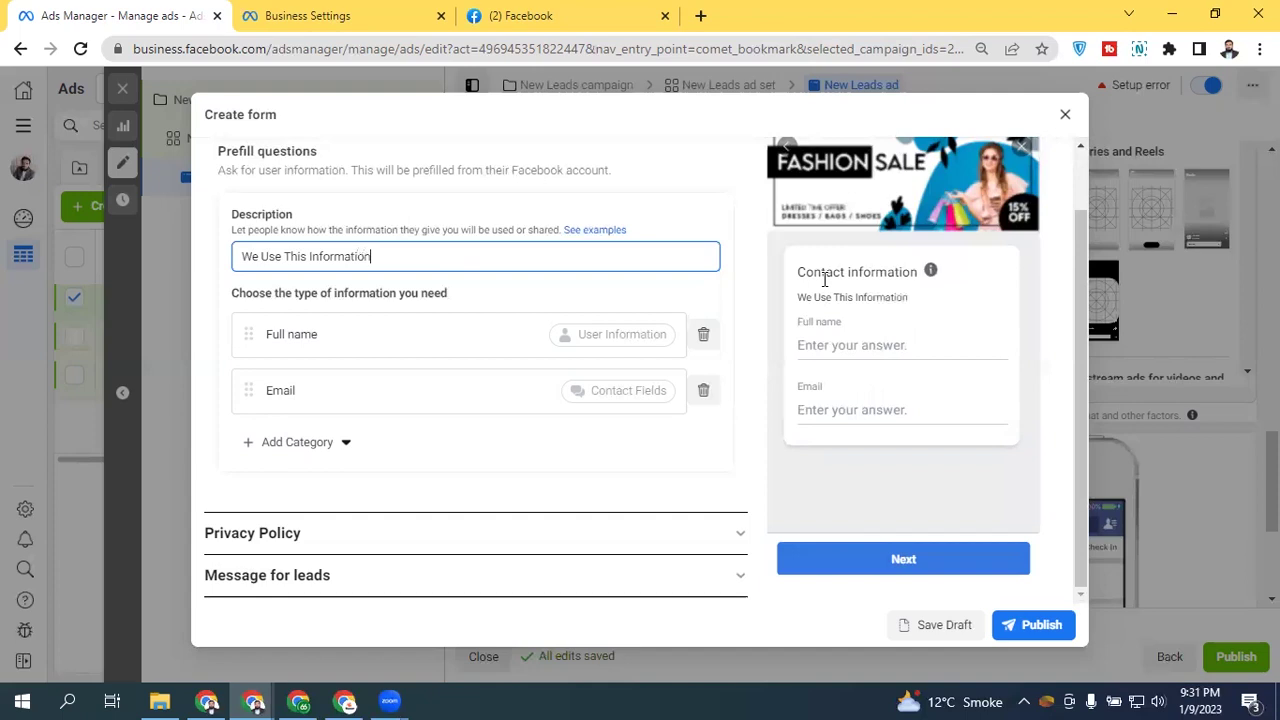
text( To Deliver Products)
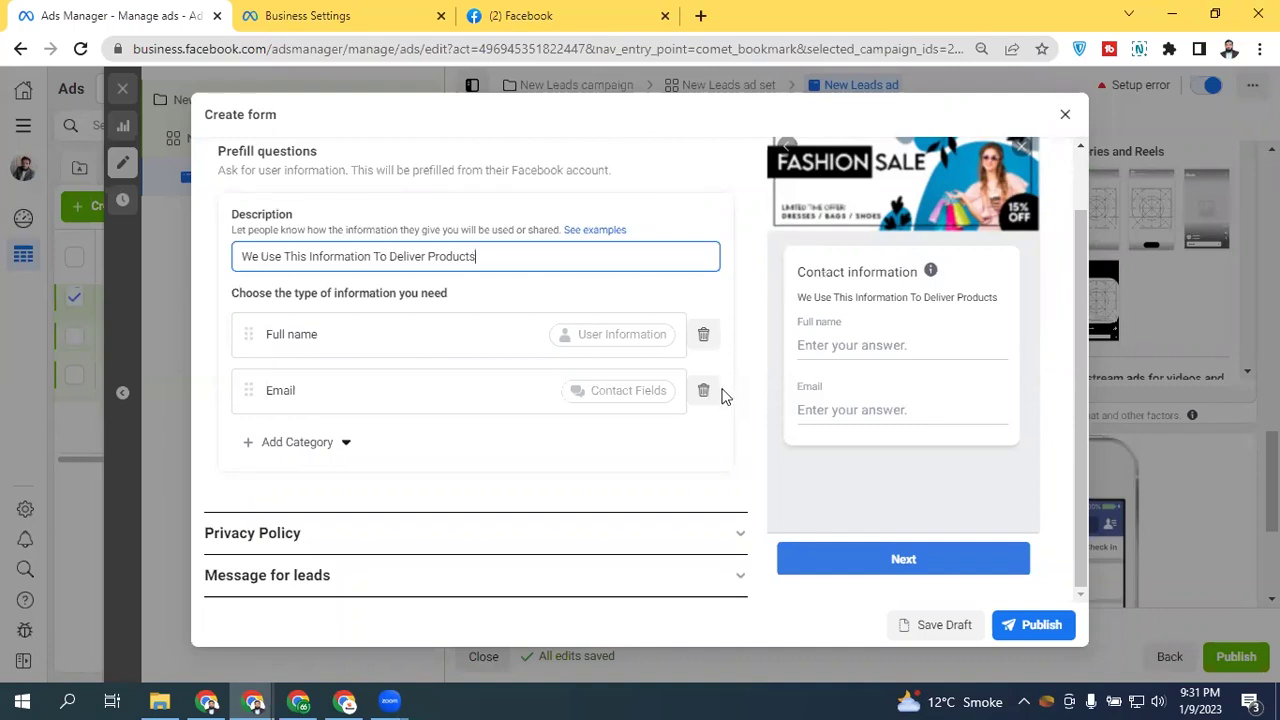
Step: Examine the prefill categories on offer: contact fields, user information, demographic questions, work information and national ID number
click(320, 440)
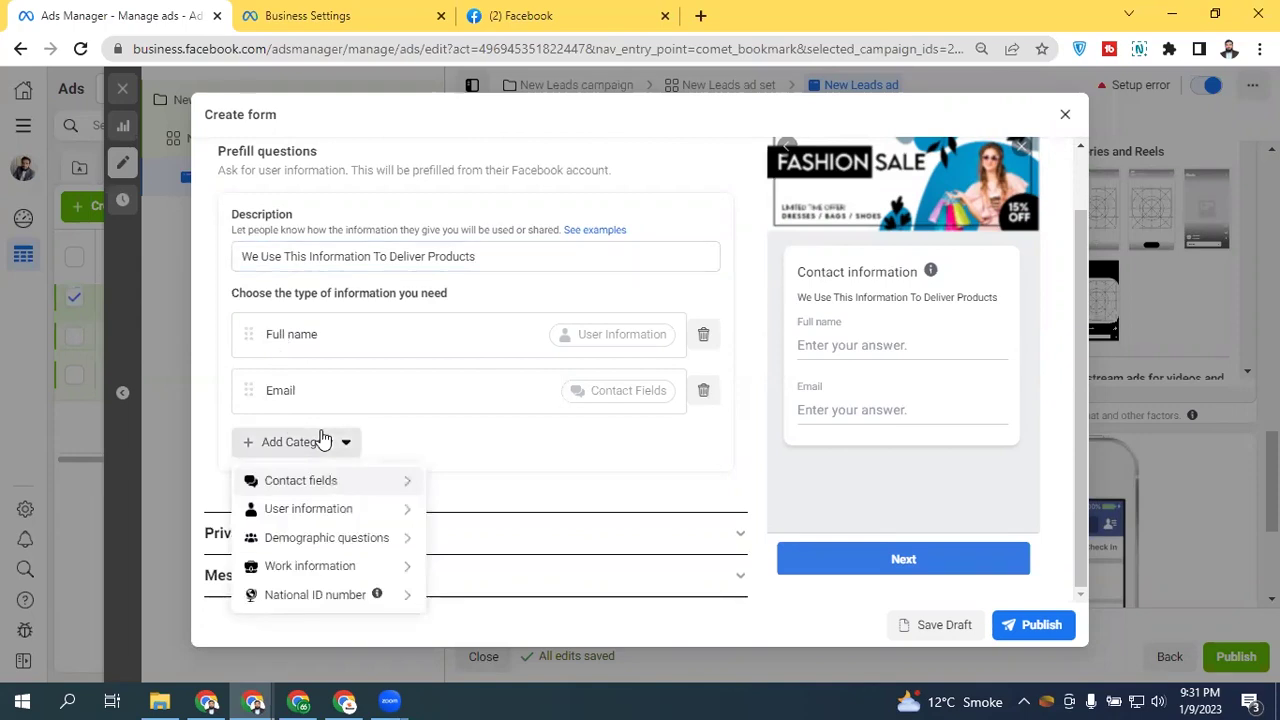
mouse_move(297, 477)
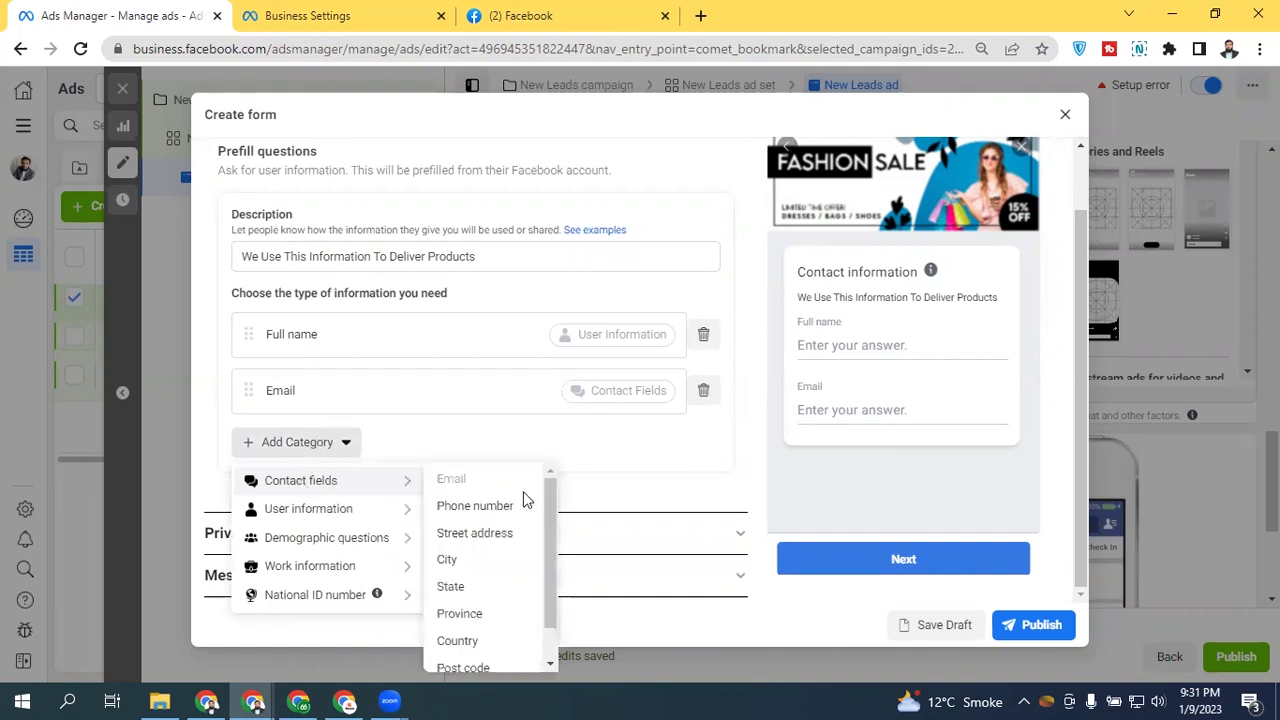
drag(545, 506, 540, 557)
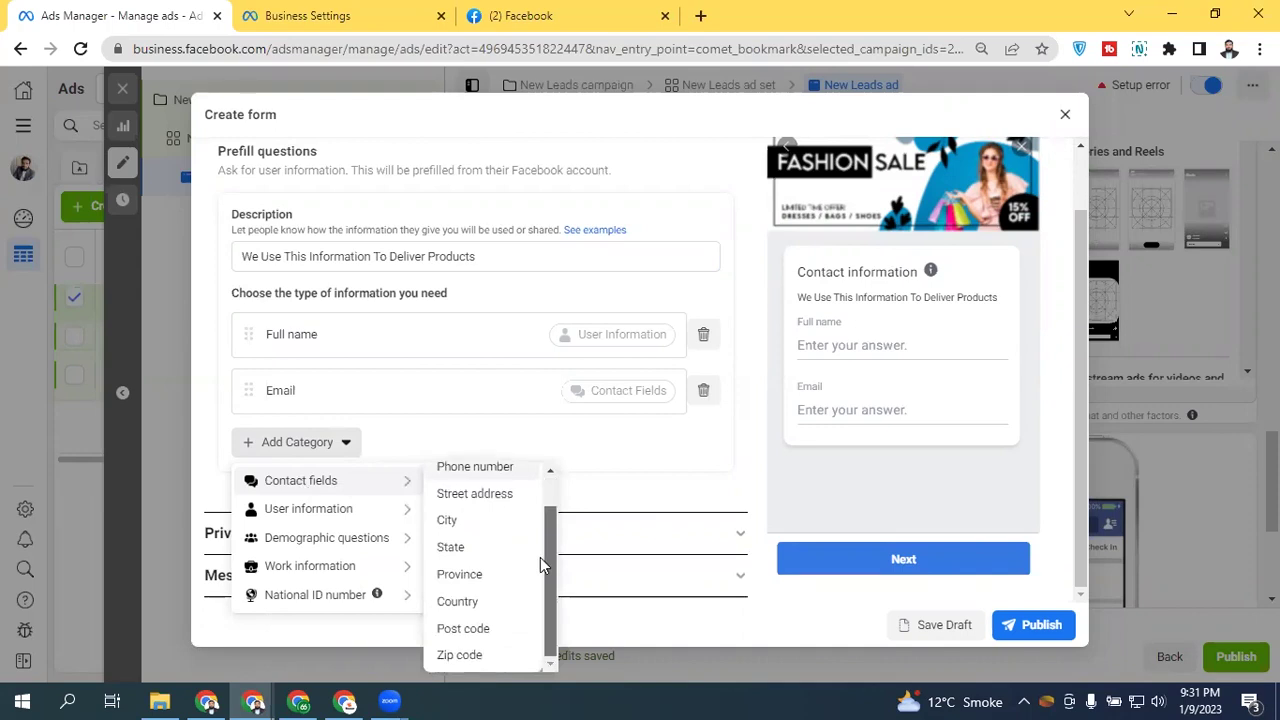
mouse_move(358, 510)
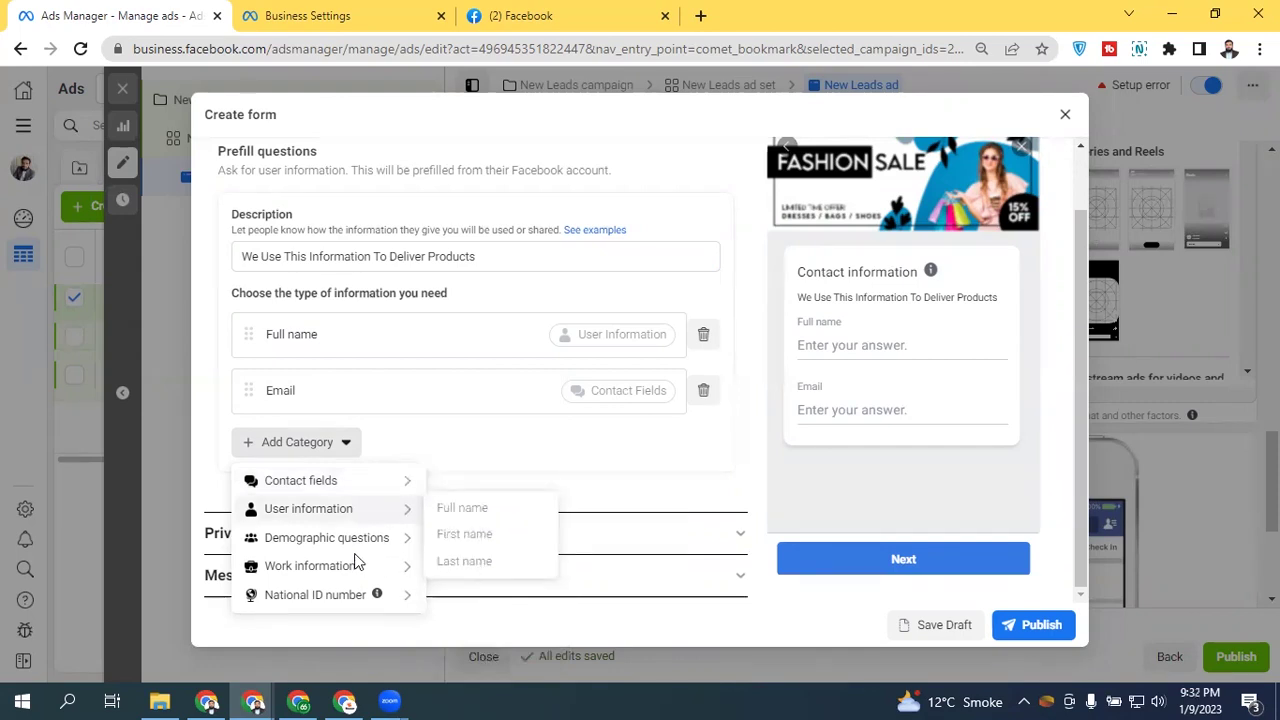
mouse_move(350, 548)
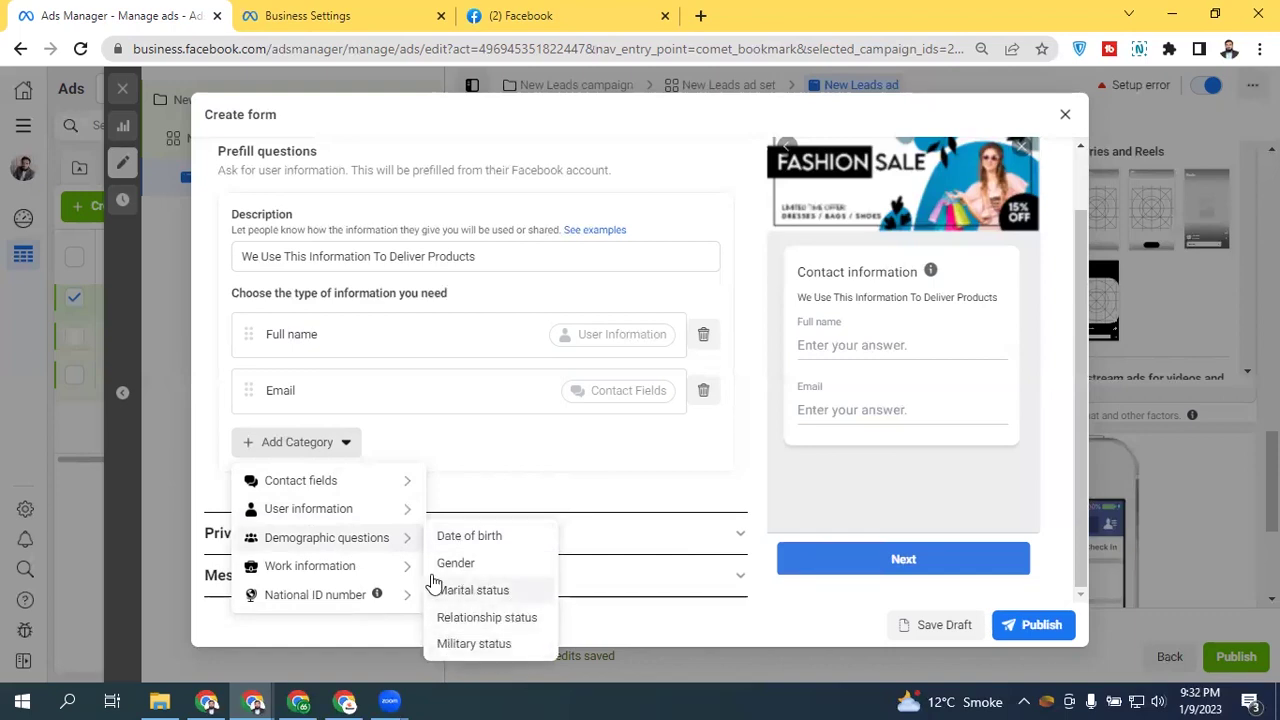
mouse_move(338, 569)
mouse_move(307, 597)
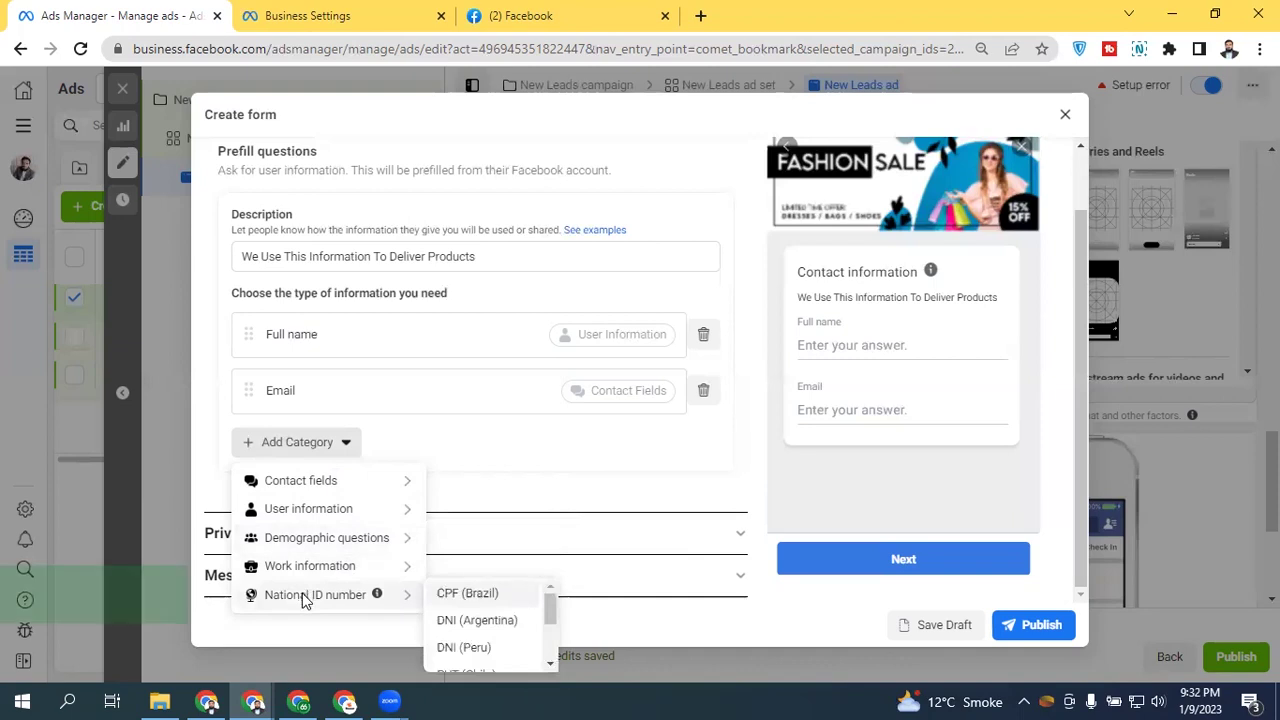
mouse_move(376, 594)
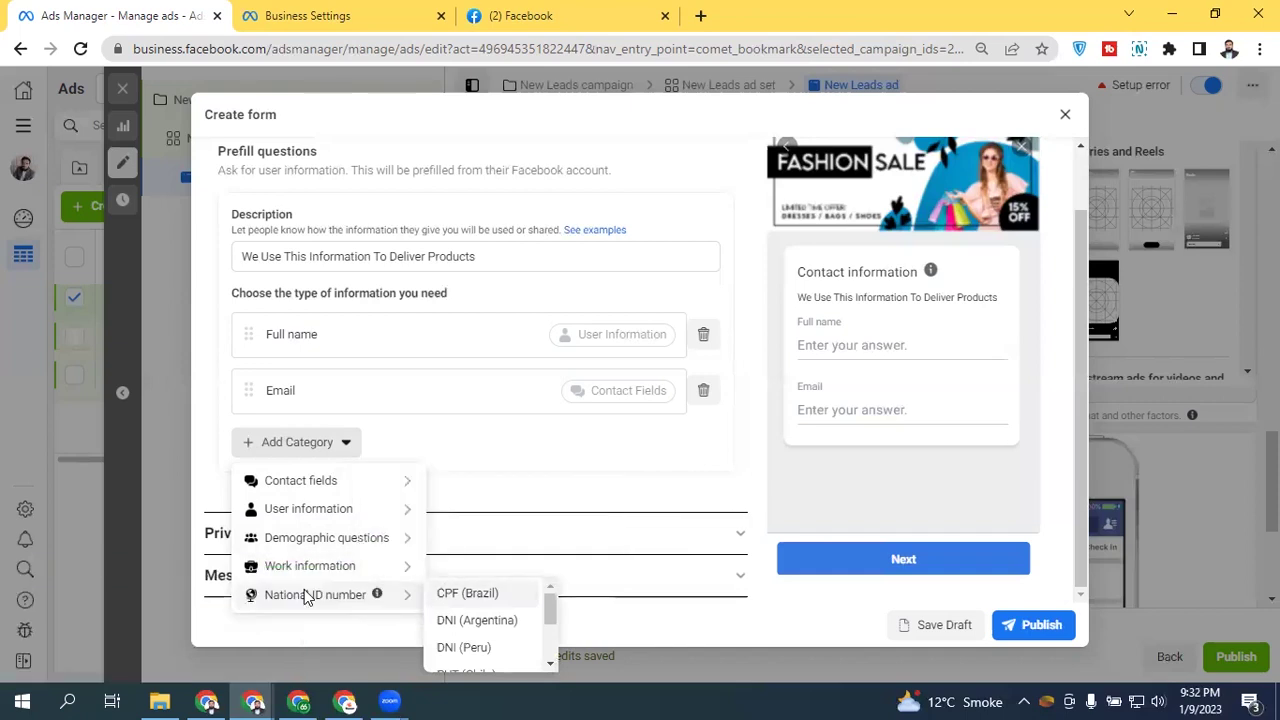
drag(551, 606, 540, 660)
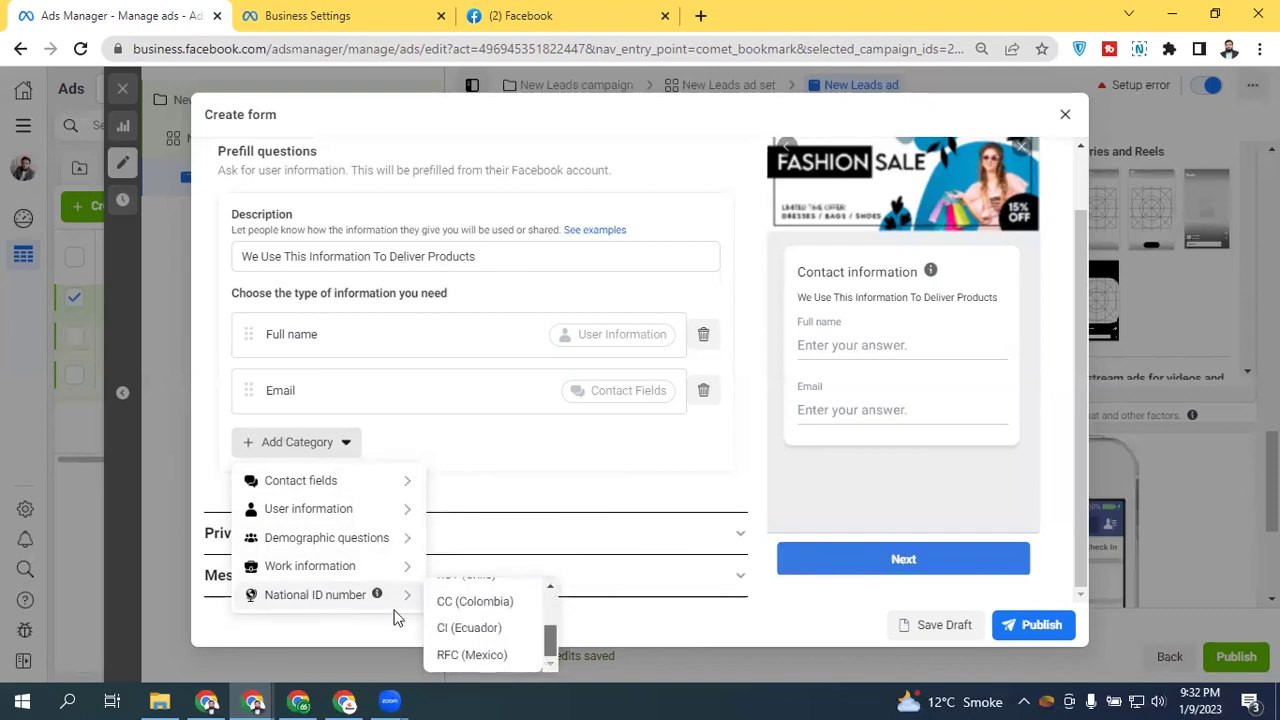
Step: Add the contact fields Phone number, Street address and City to the form's prefill questions
mouse_move(340, 478)
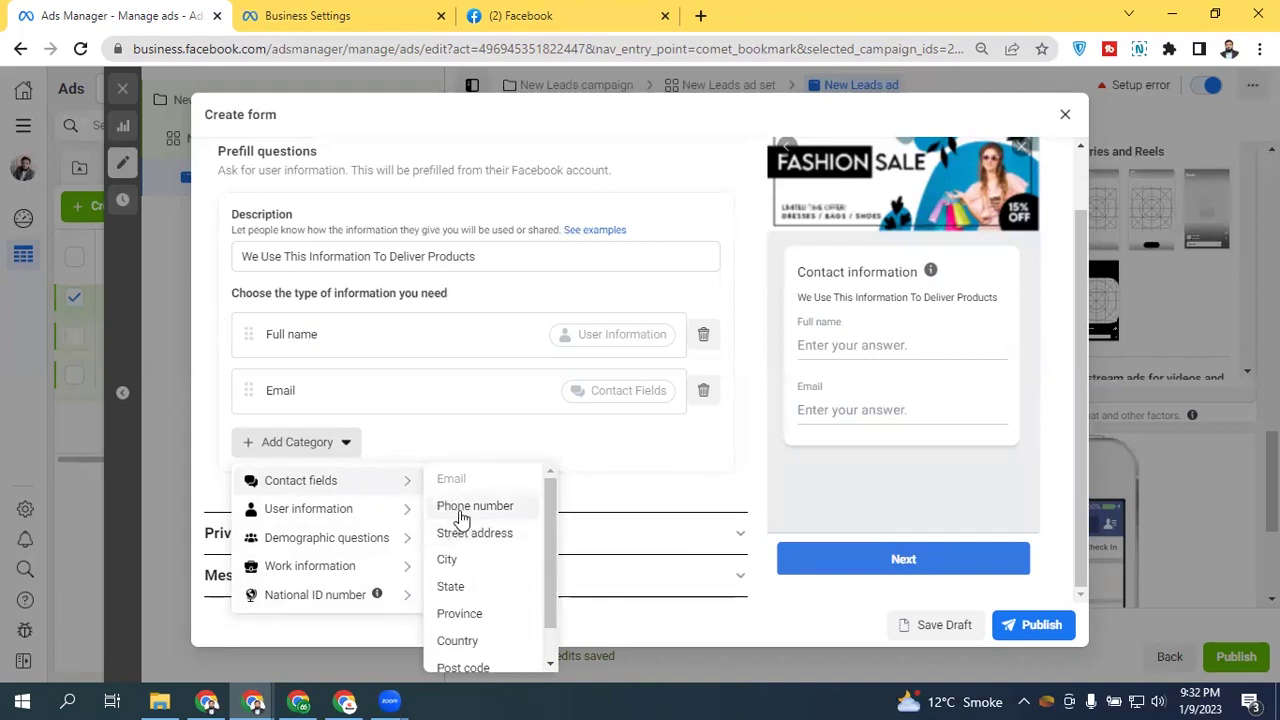
click(460, 508)
click(320, 496)
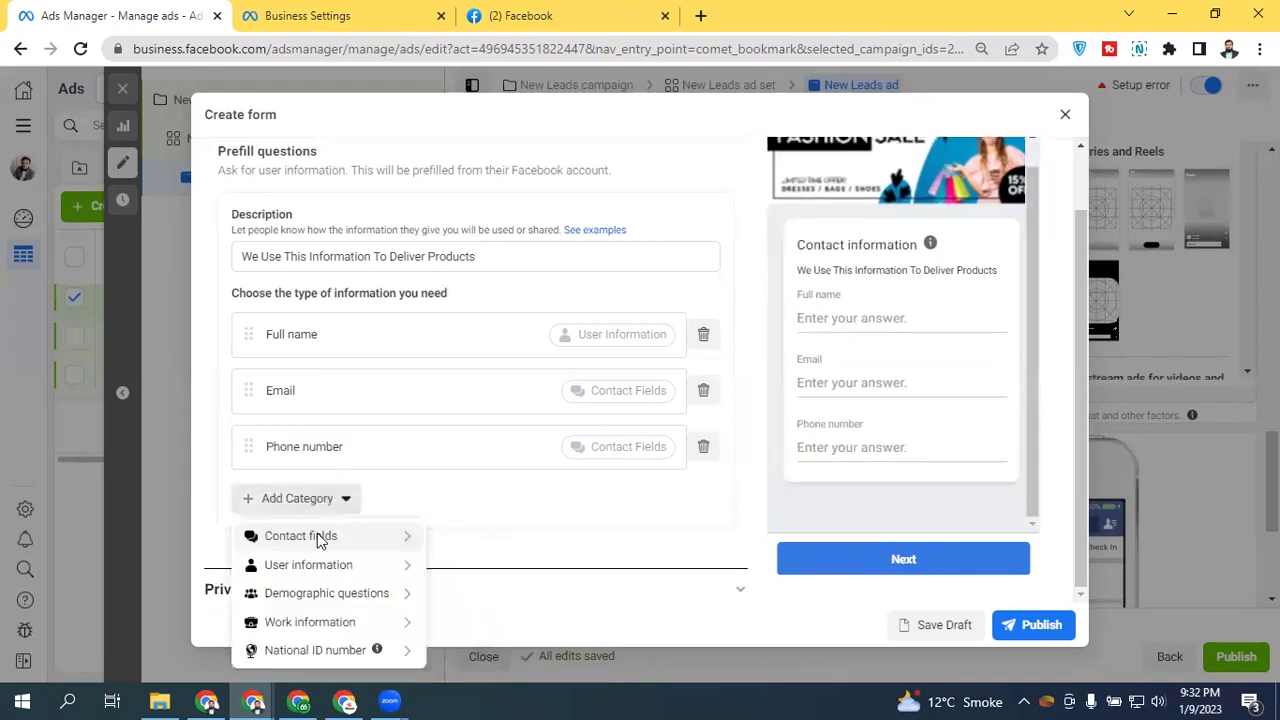
click(448, 592)
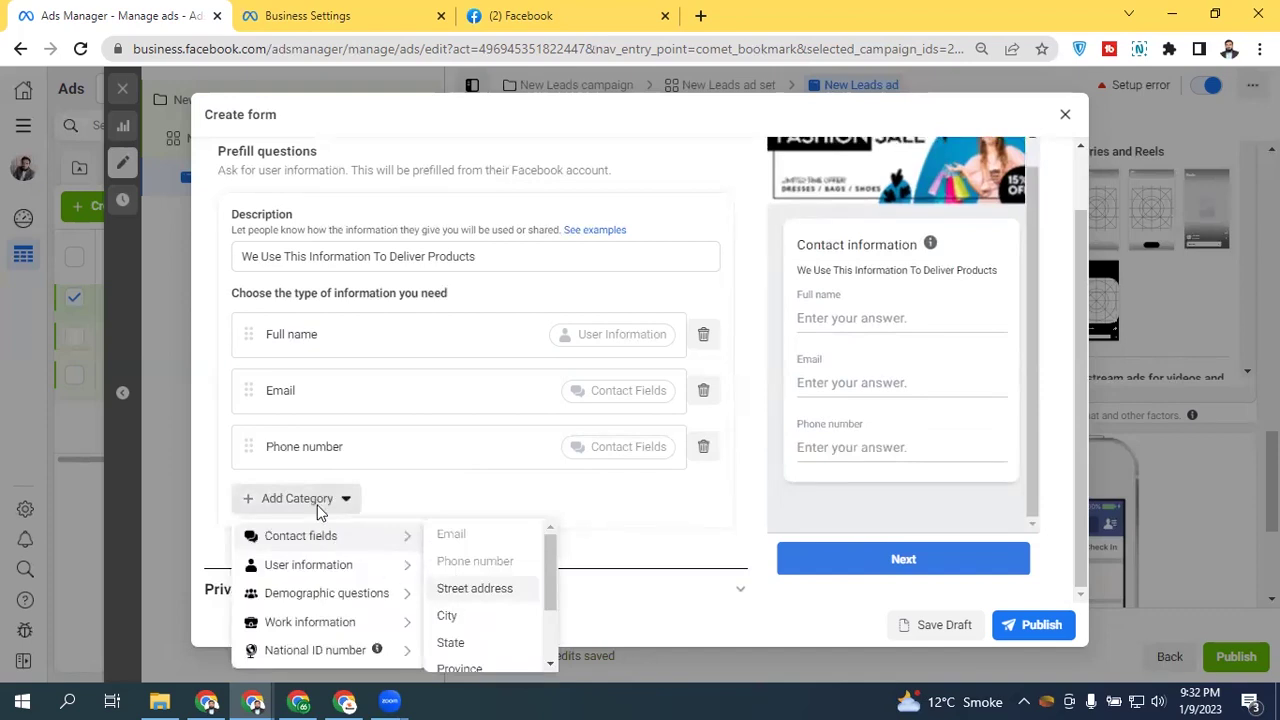
click(337, 557)
mouse_move(332, 456)
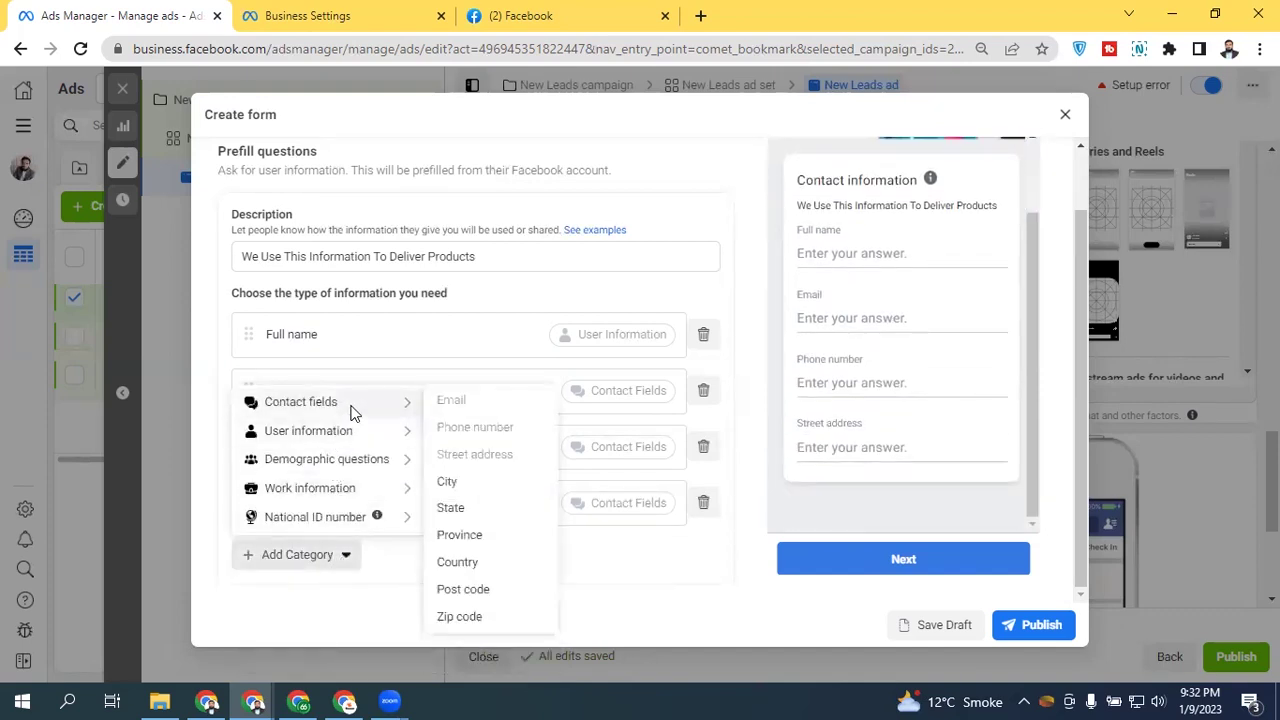
mouse_move(343, 403)
click(472, 484)
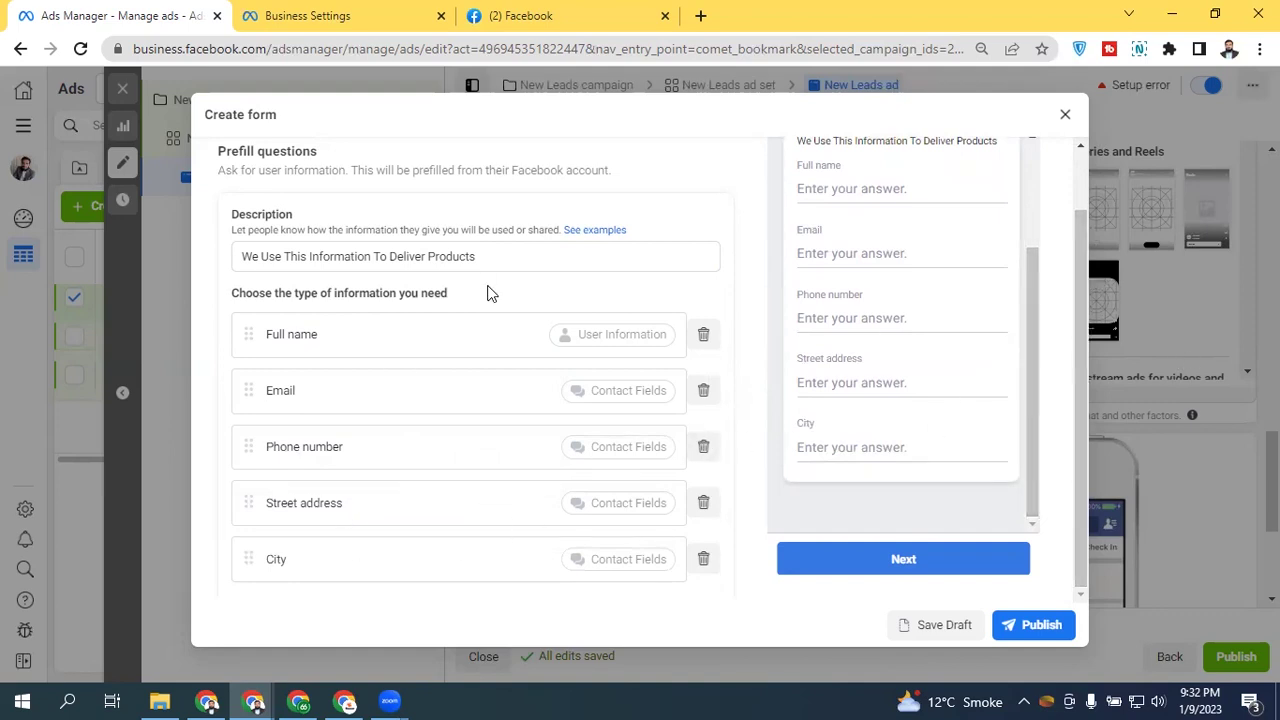
scroll(469, 385, down, 2)
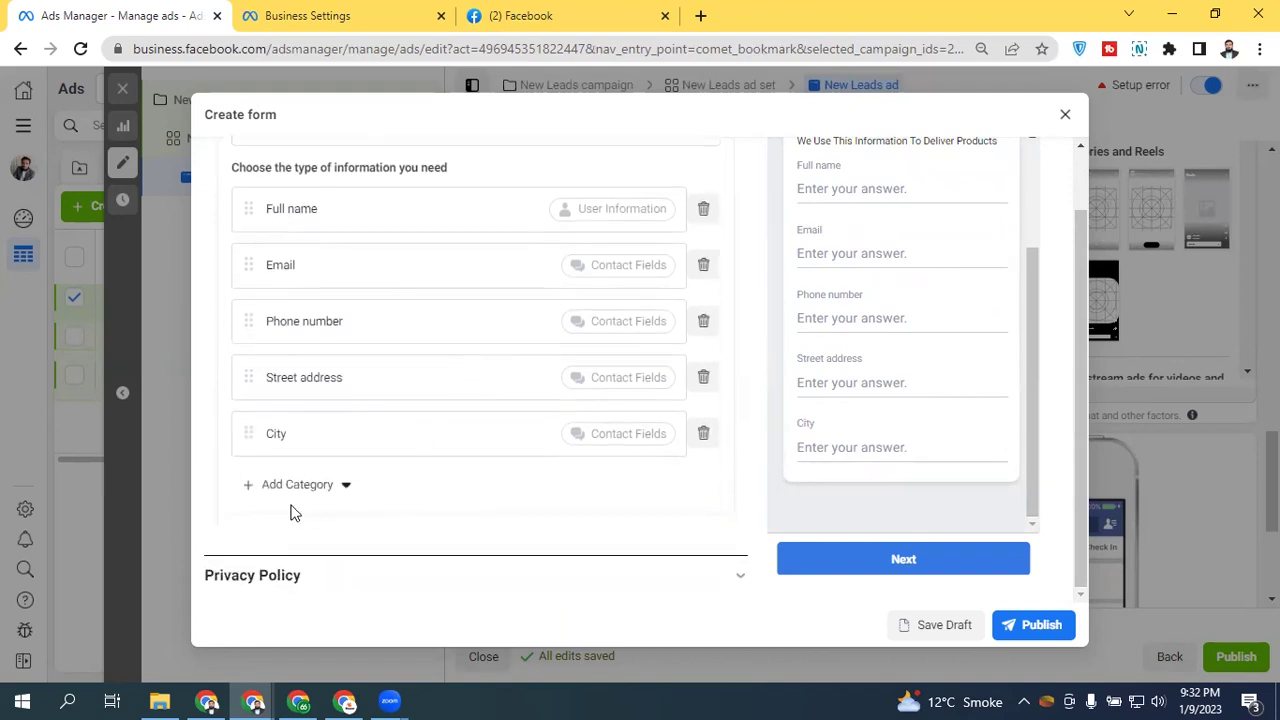
Step: Try adding the contact field Post code to the prefill questions and remove it again
click(290, 484)
mouse_move(340, 528)
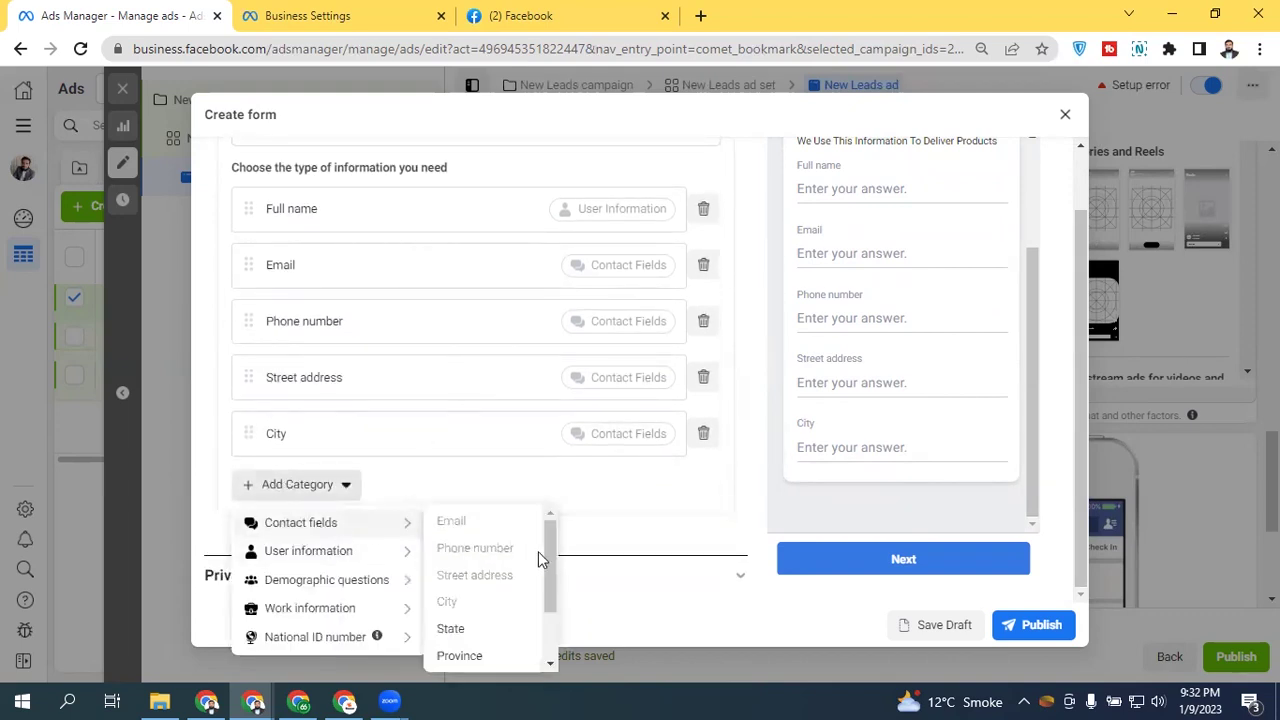
drag(549, 549, 549, 605)
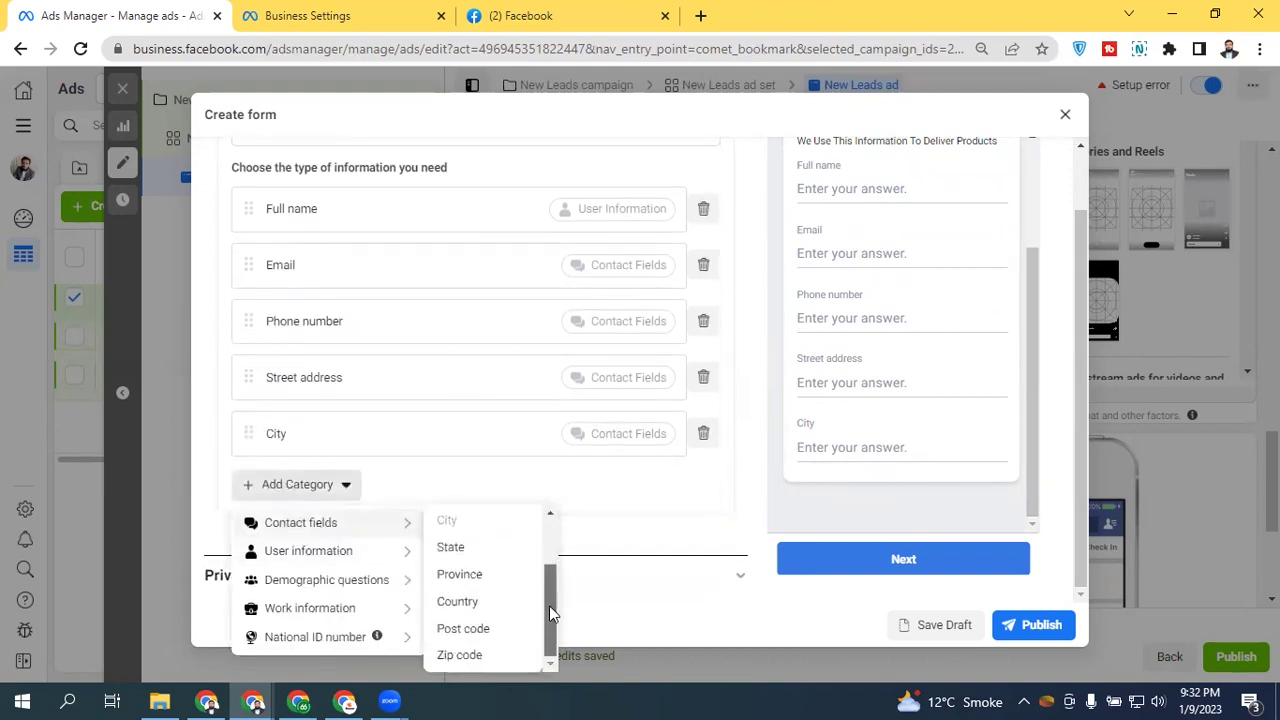
click(462, 630)
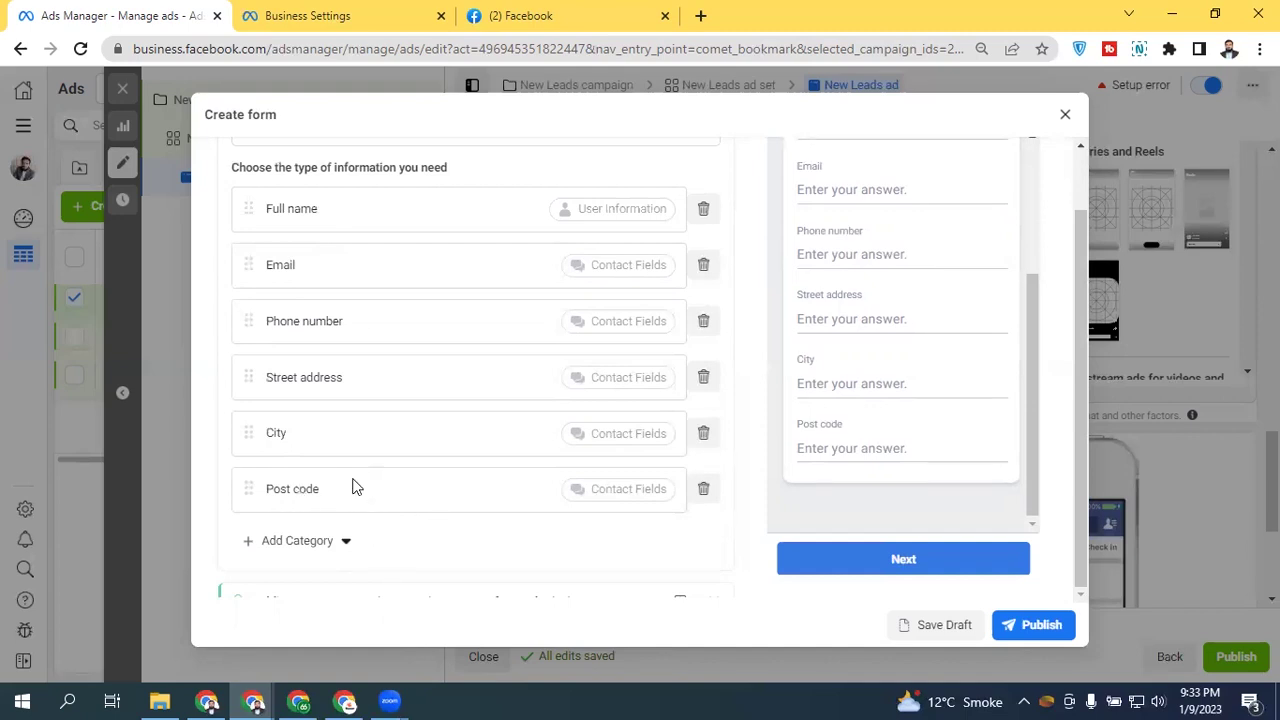
click(704, 489)
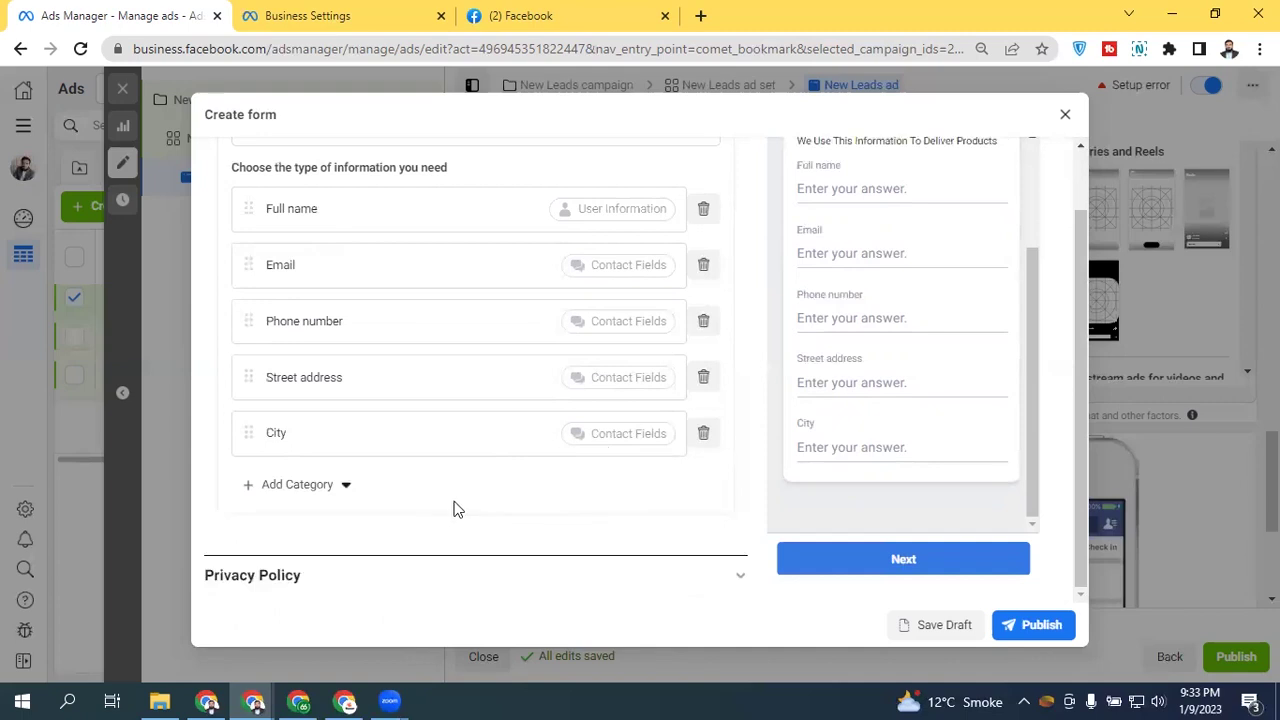
Step: Examine the prefill options offered under contact fields, user information and work information
click(306, 488)
mouse_move(388, 519)
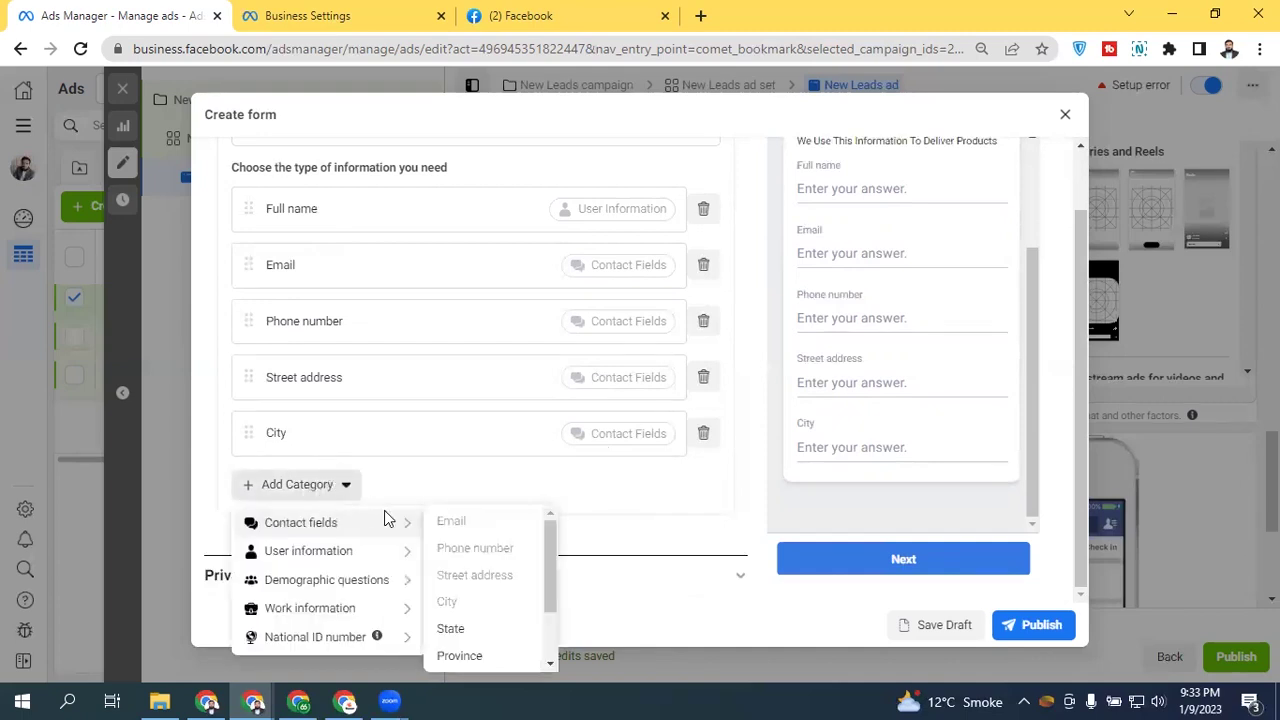
drag(550, 534, 543, 598)
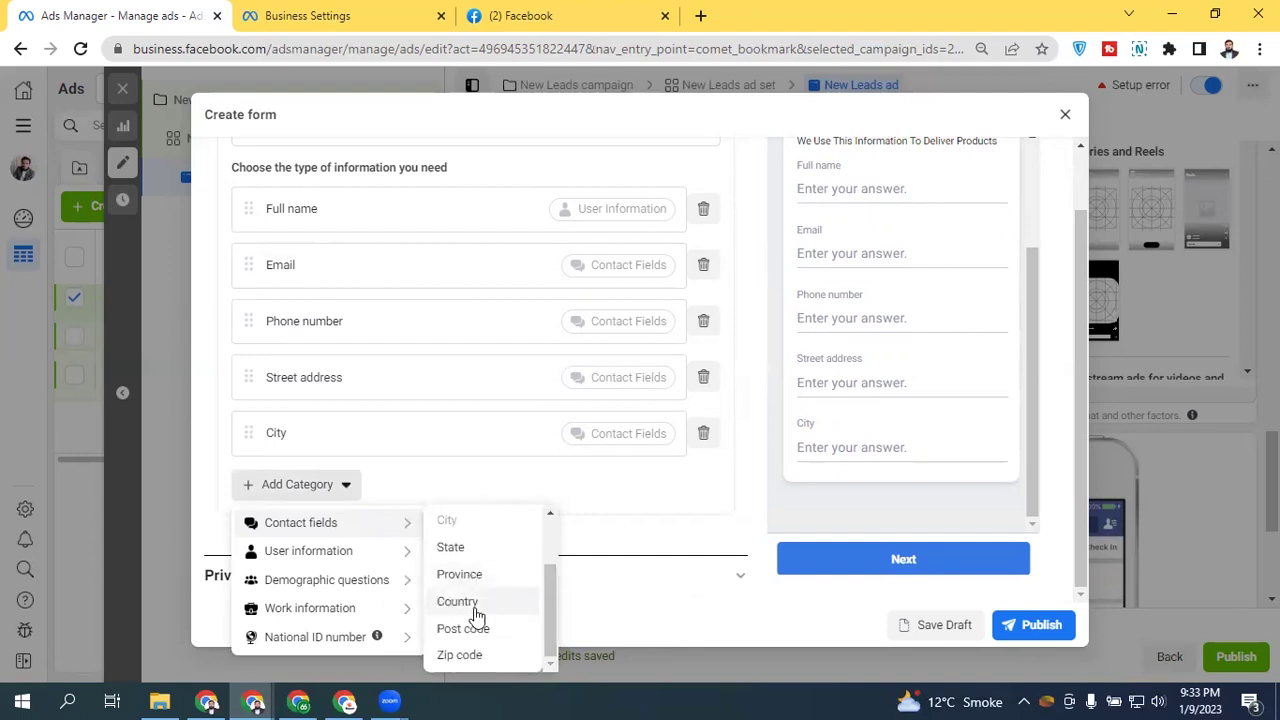
click(576, 486)
mouse_move(1033, 392)
mouse_down()
mouse_move(1035, 365)
mouse_move(1028, 394)
mouse_up()
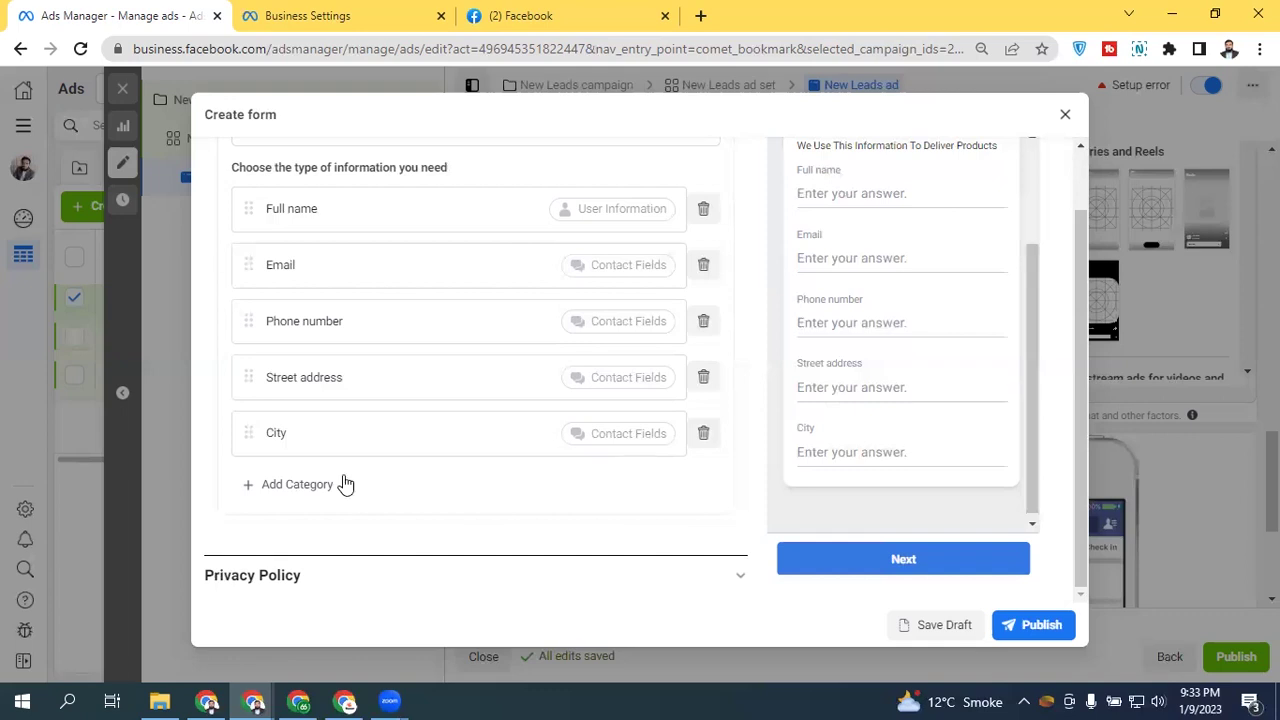
click(343, 484)
mouse_move(327, 557)
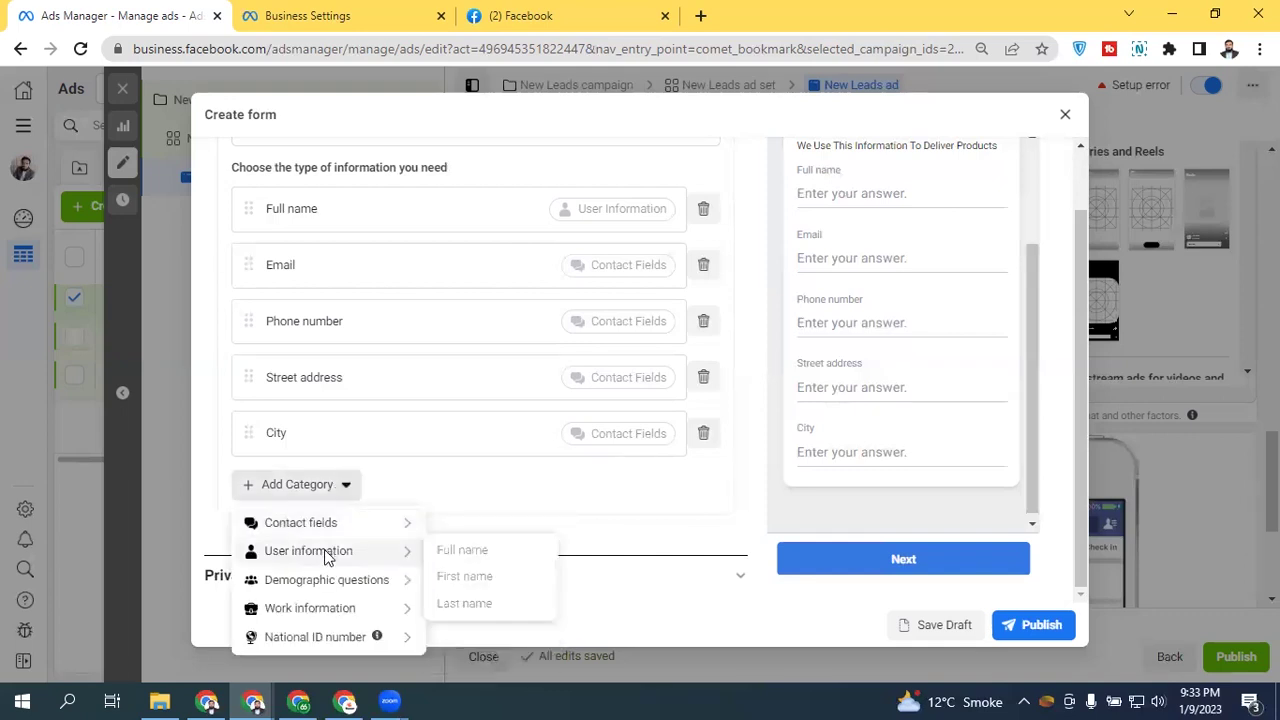
mouse_move(320, 588)
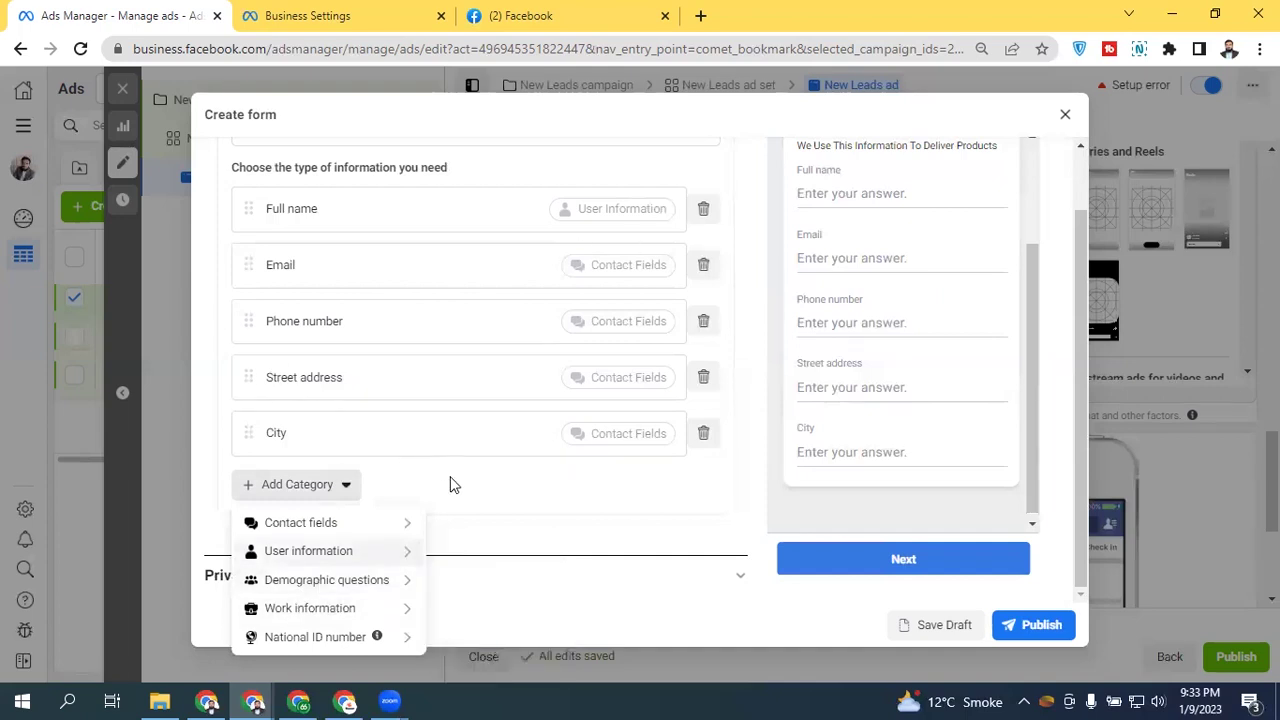
mouse_move(302, 522)
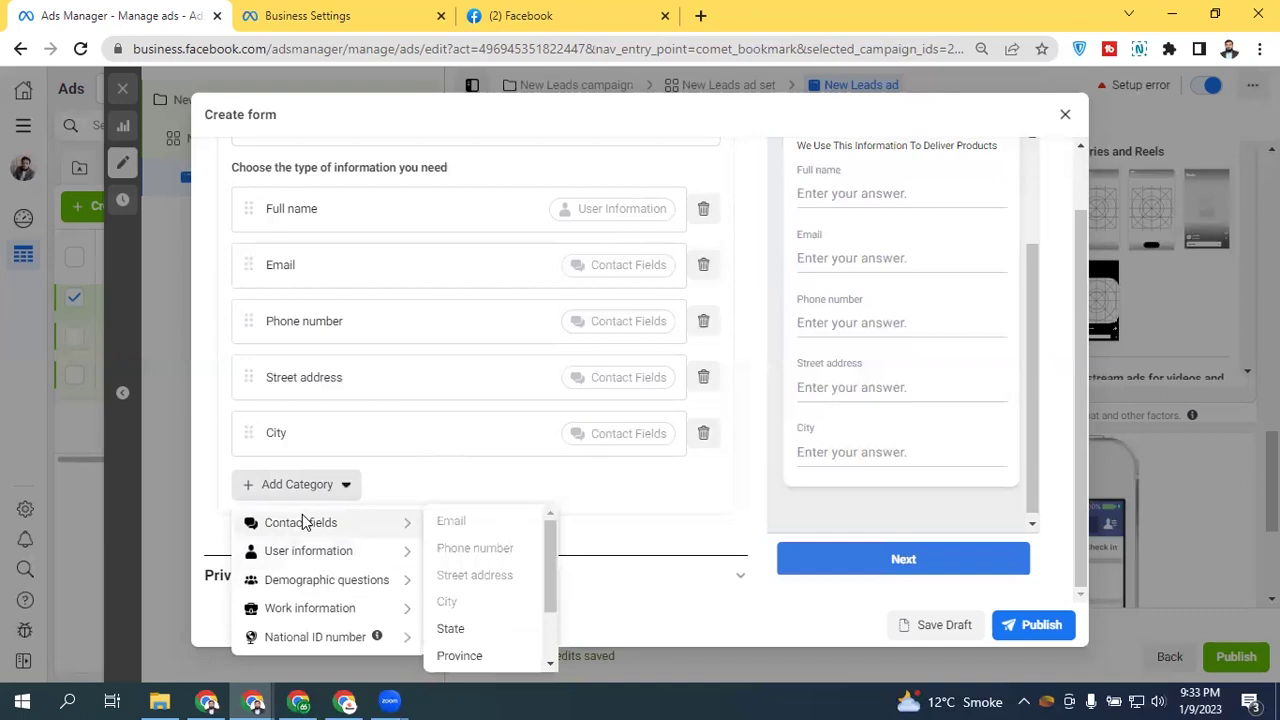
mouse_move(340, 608)
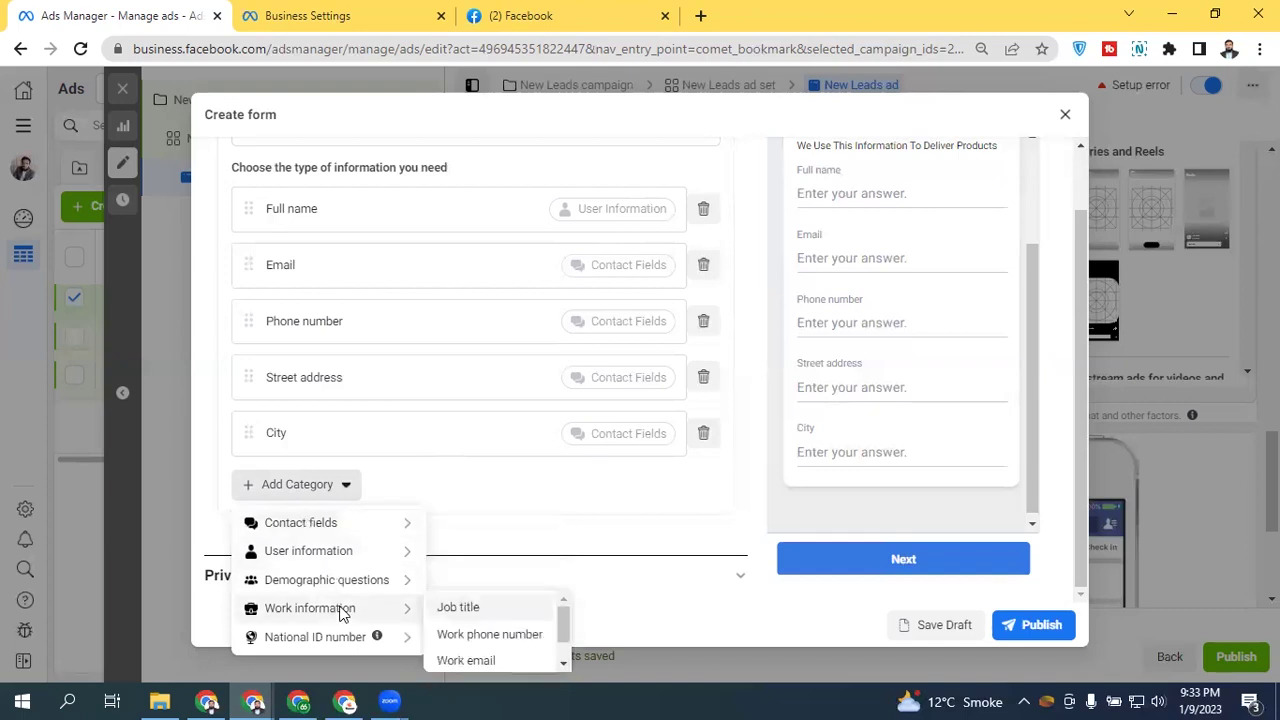
drag(565, 628, 551, 606)
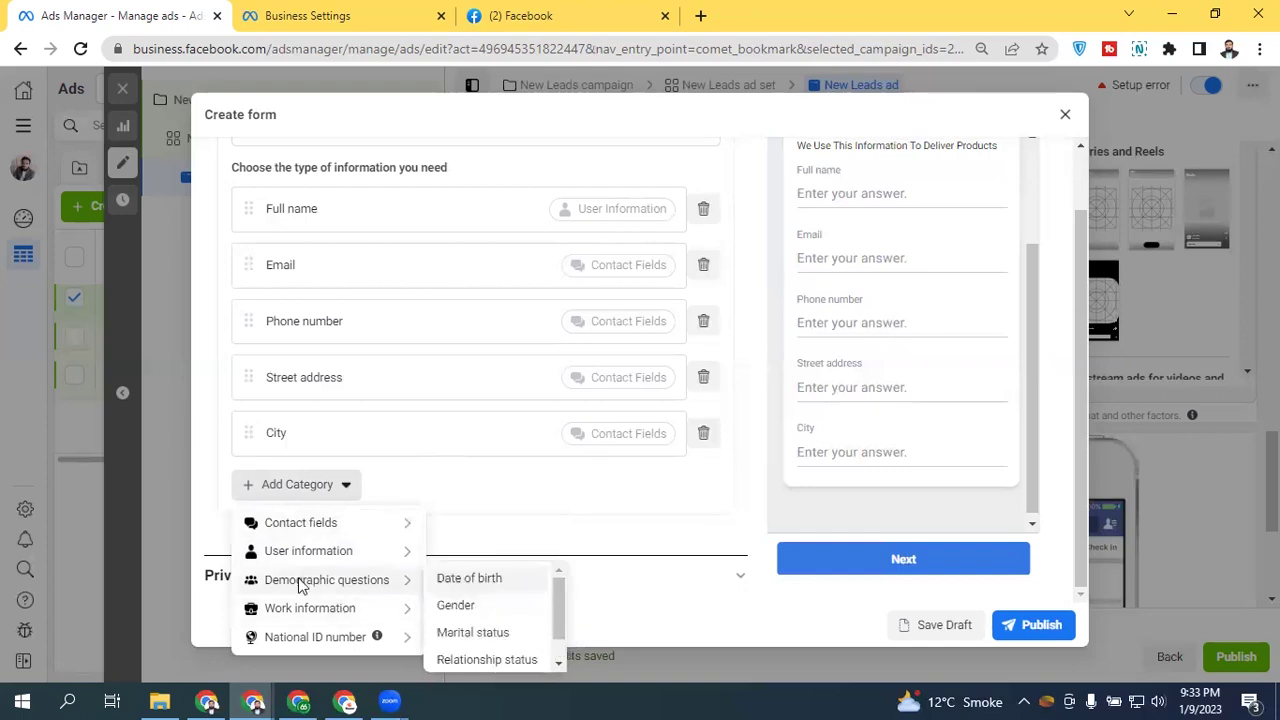
Step: Try adding the demographic question Marital status to the prefill questions and remove it again
drag(555, 581, 557, 632)
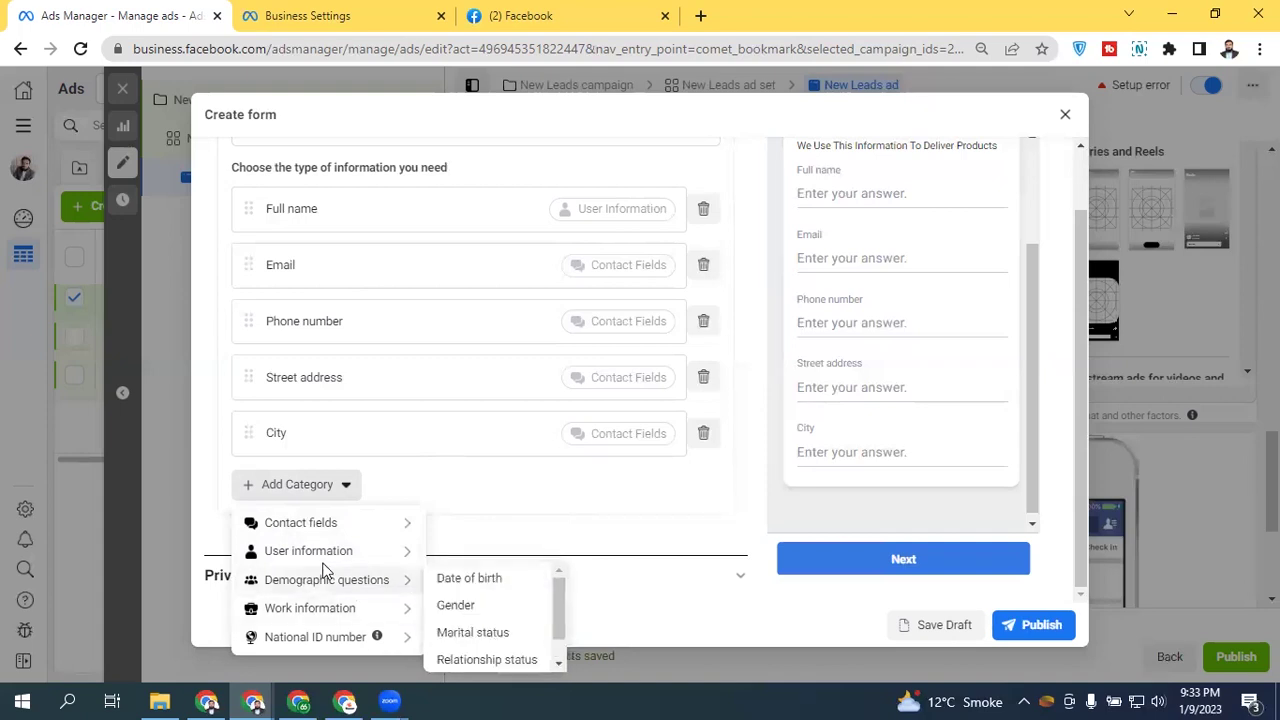
click(472, 633)
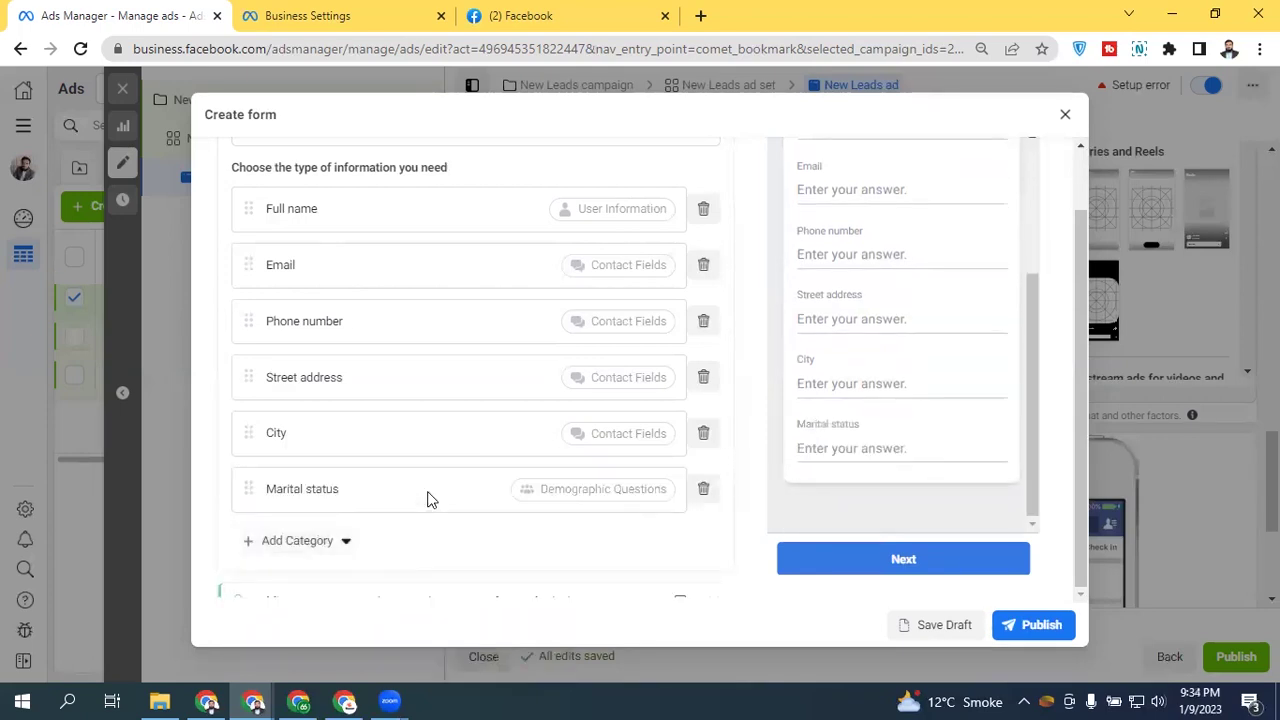
click(702, 488)
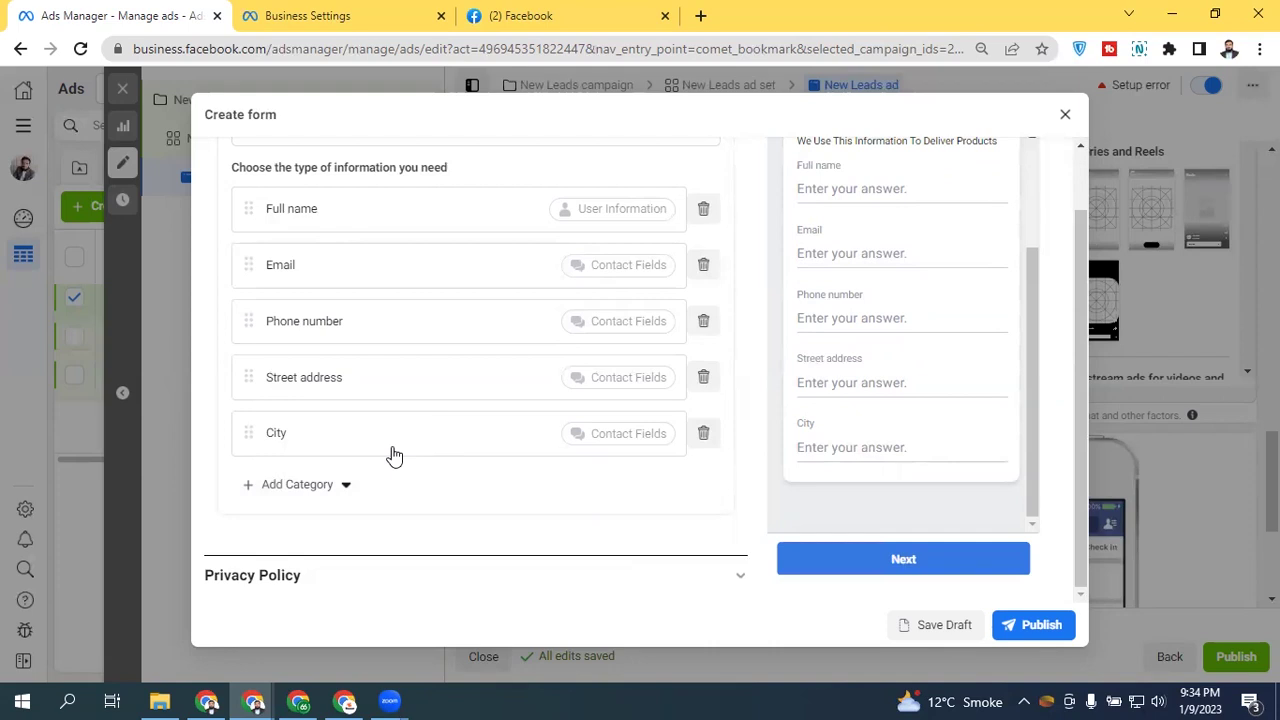
Step: Examine the custom question types that can be added in the form's Questions section
drag(1031, 394, 1006, 480)
drag(474, 505, 478, 479)
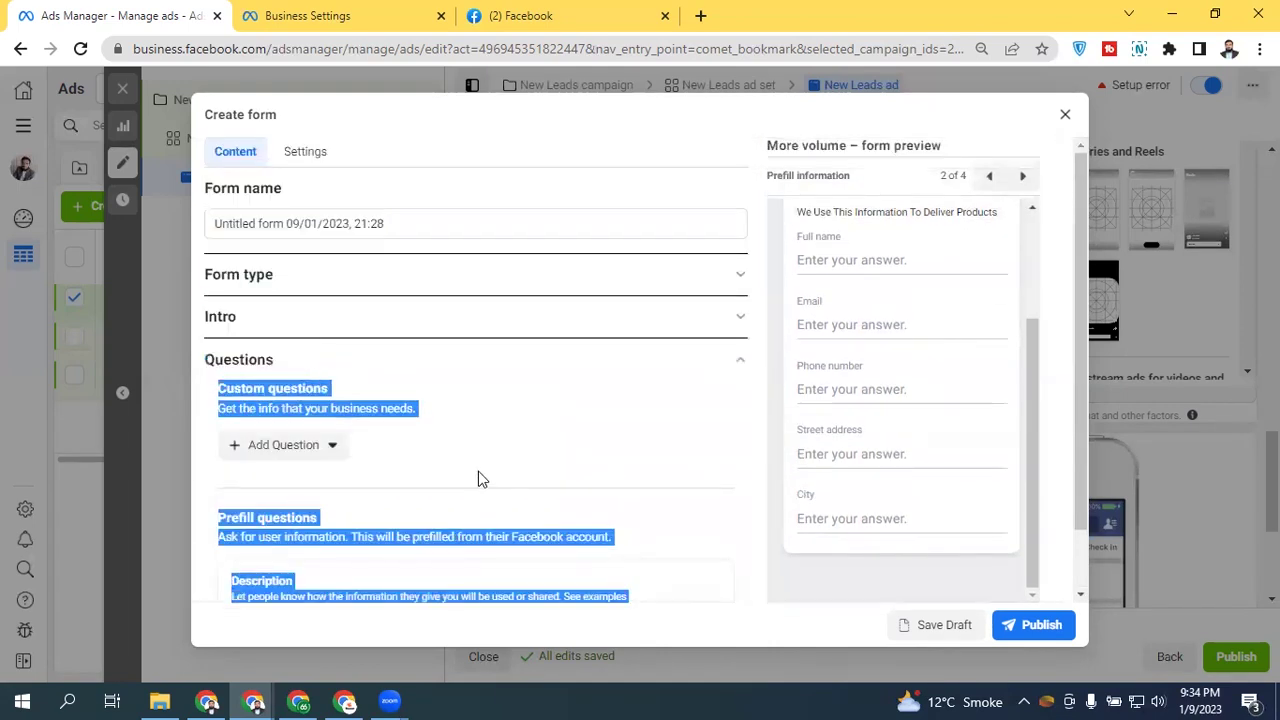
click(512, 405)
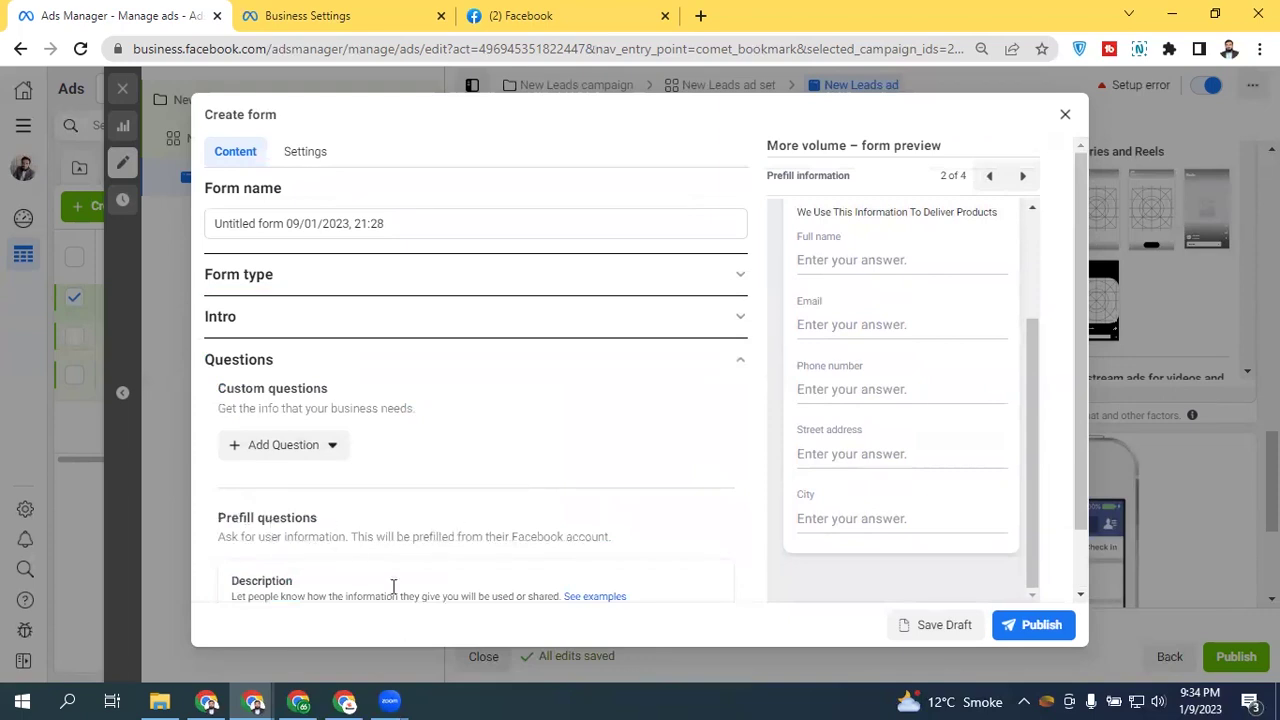
click(292, 448)
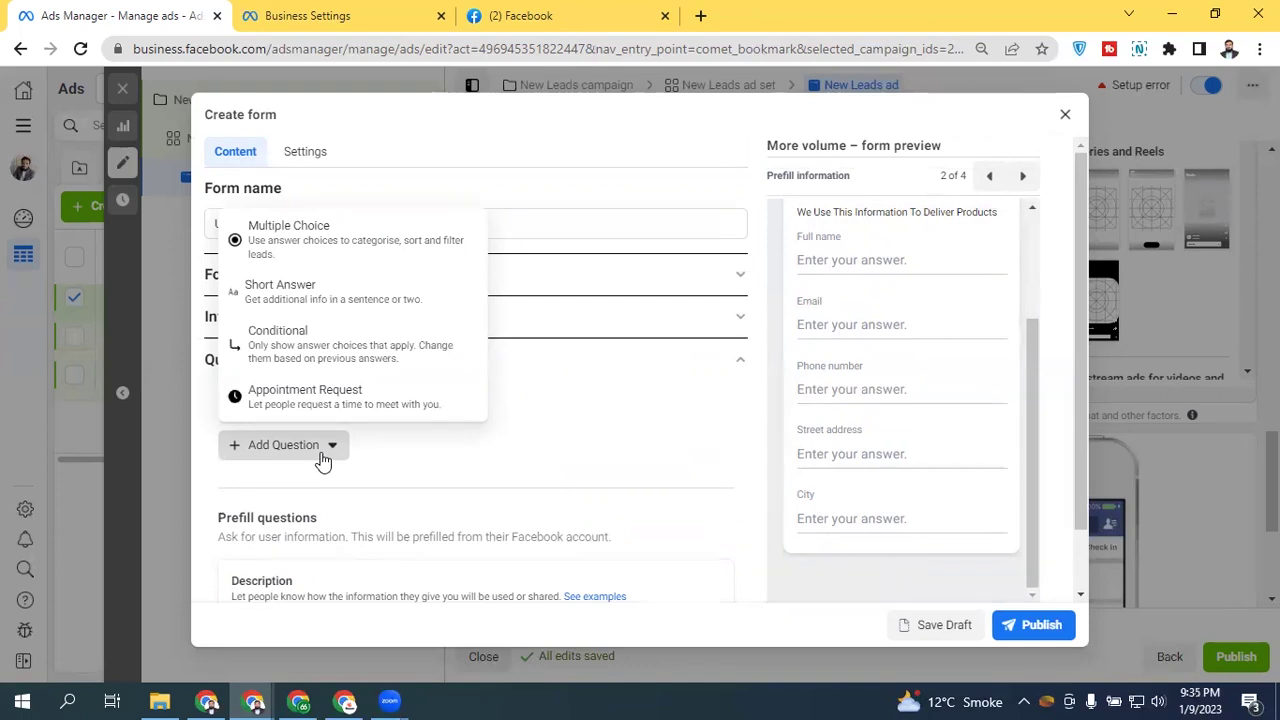
click(424, 454)
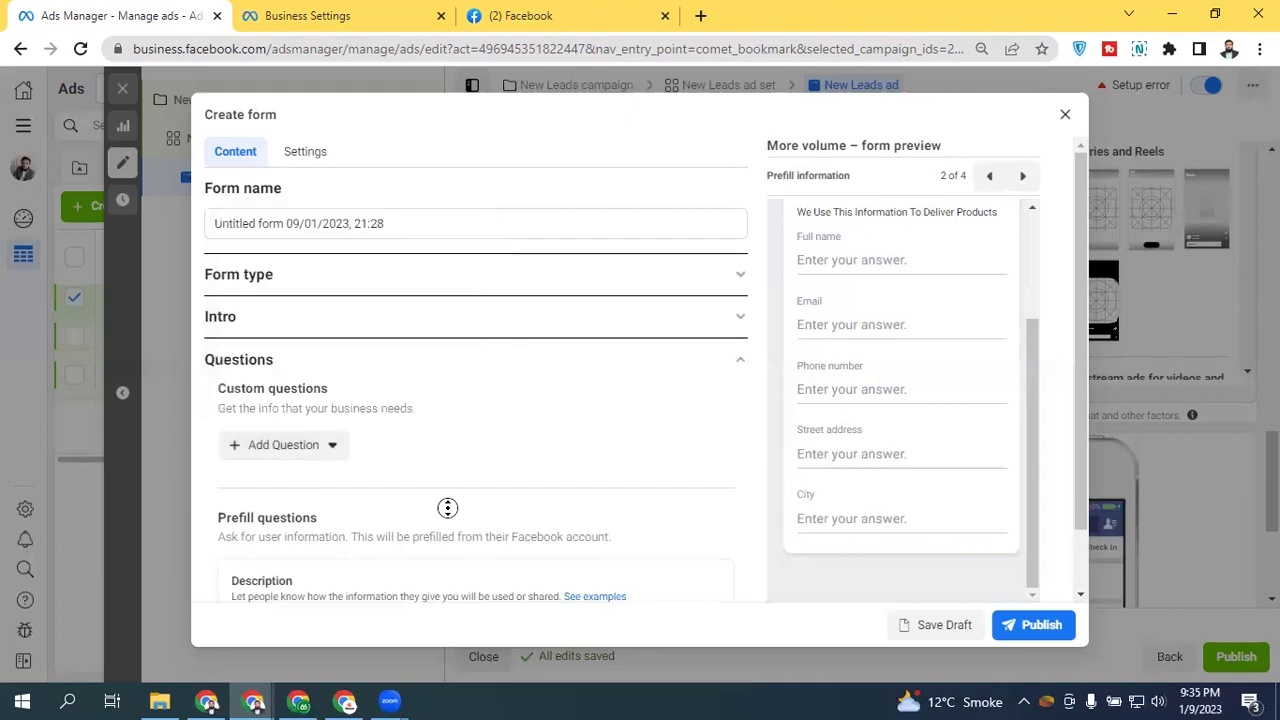
Step: Review the Privacy Policy section's link requirements, link text and custom disclaimer option, and collapse the section
scroll(447, 504, down, 2)
middle_click(427, 431)
middle_click(446, 530)
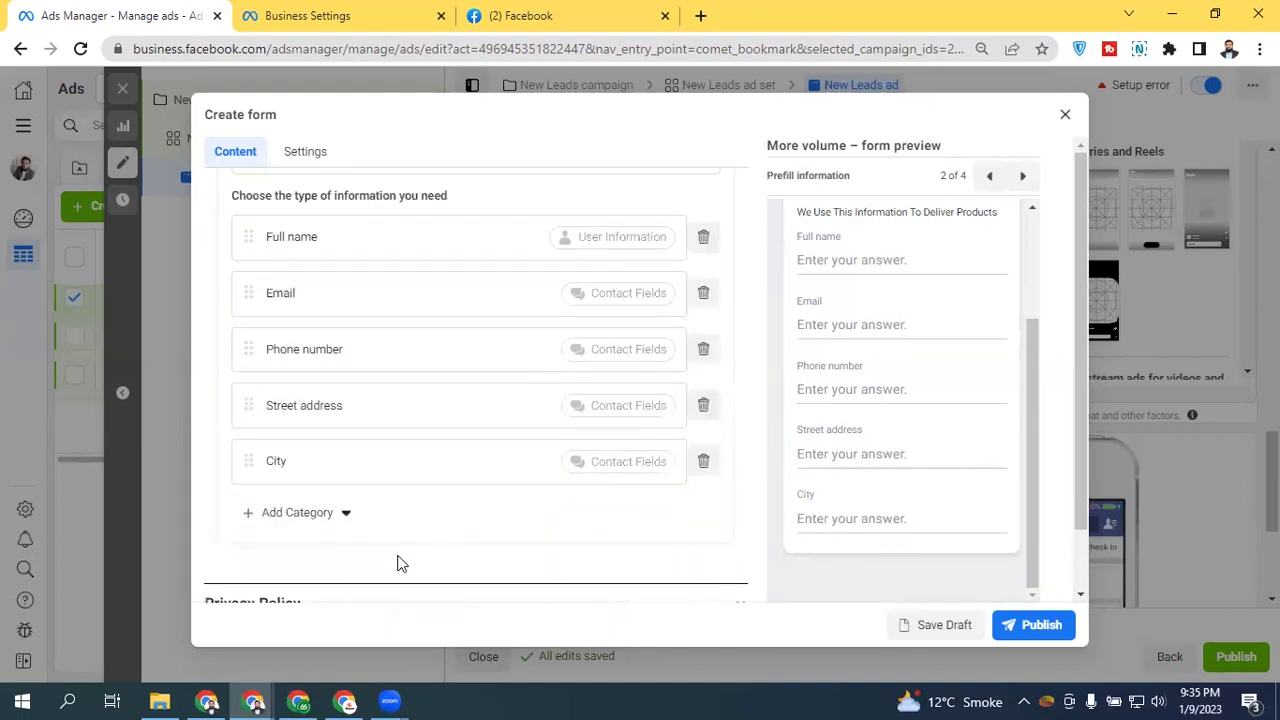
middle_click(405, 444)
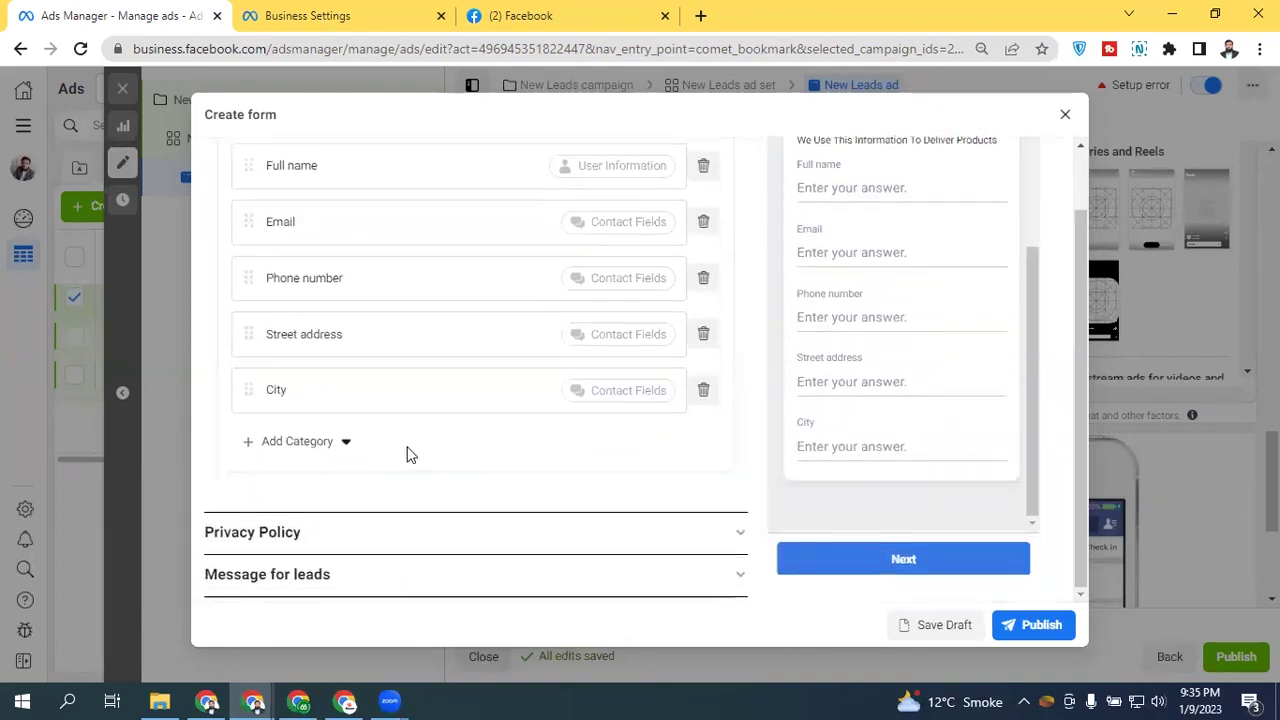
middle_click(380, 476)
click(365, 546)
click(294, 286)
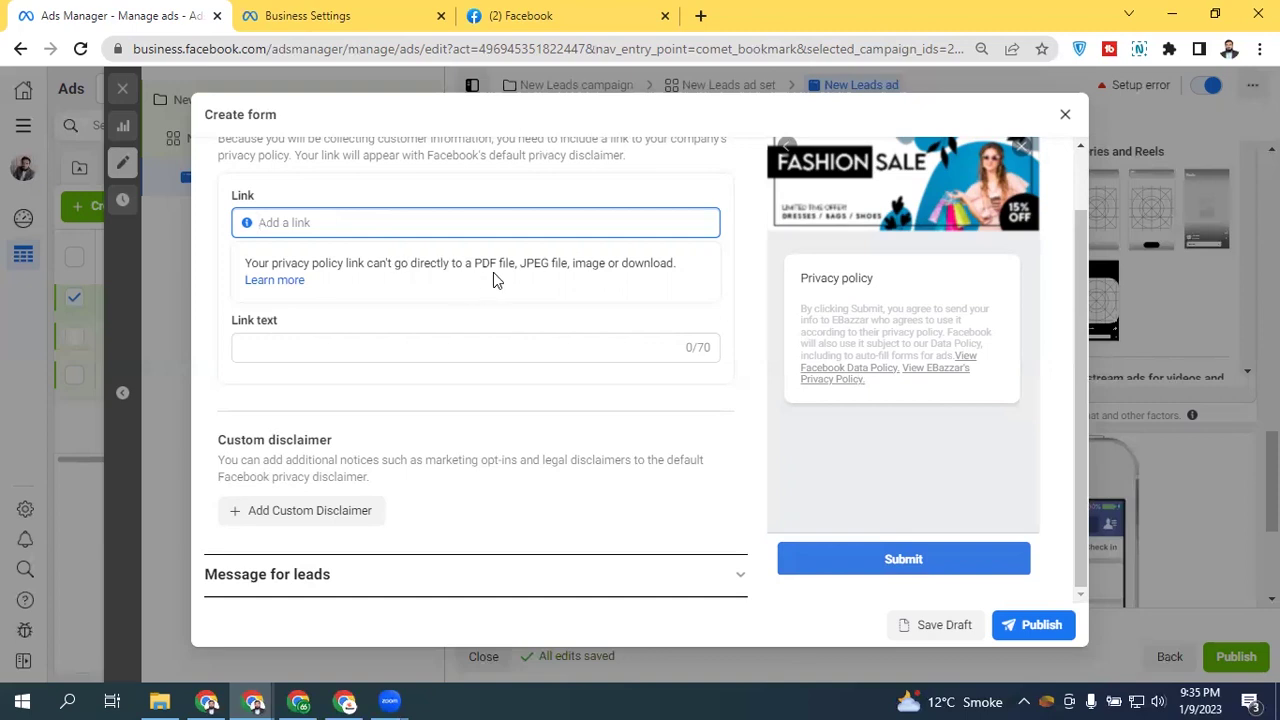
drag(450, 265, 598, 272)
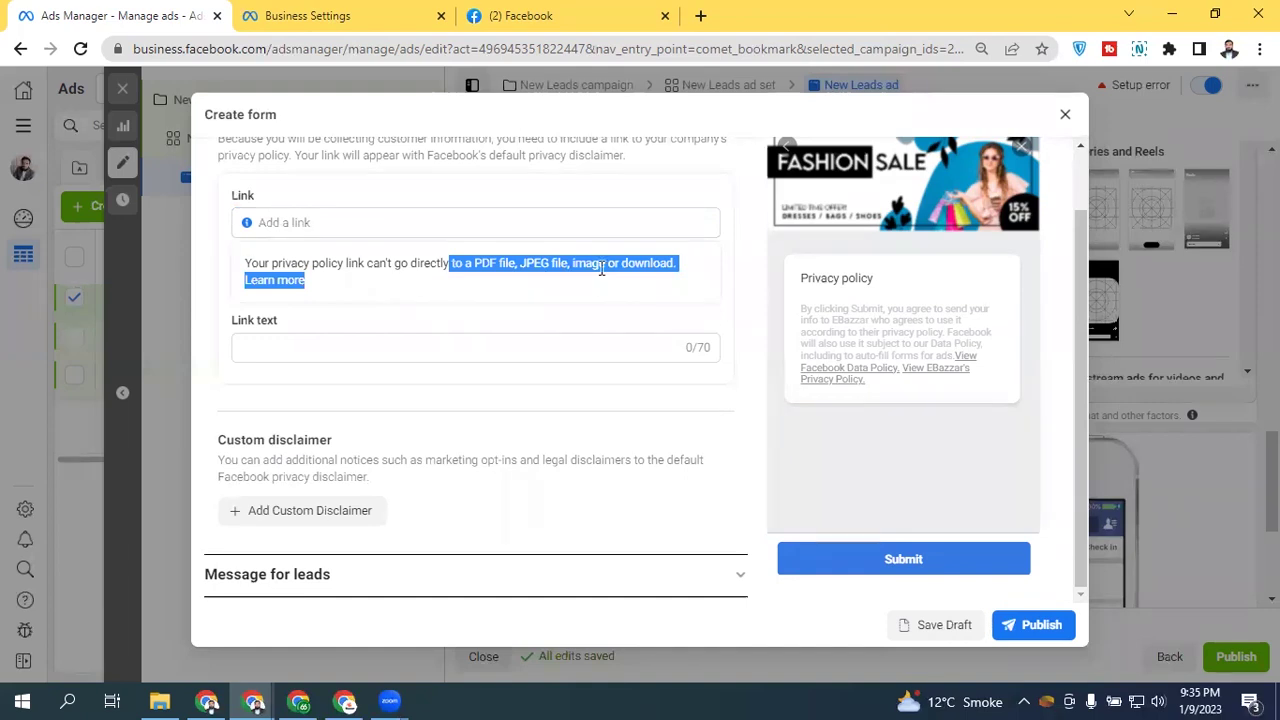
click(430, 263)
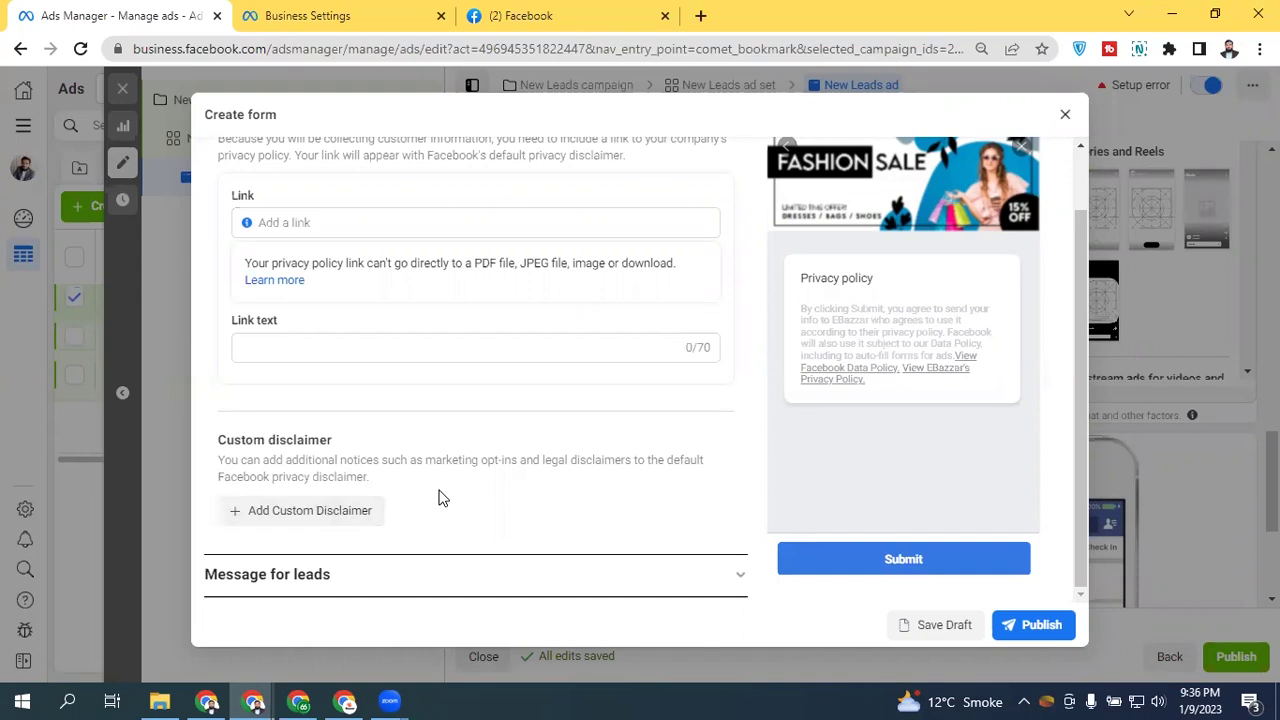
click(506, 455)
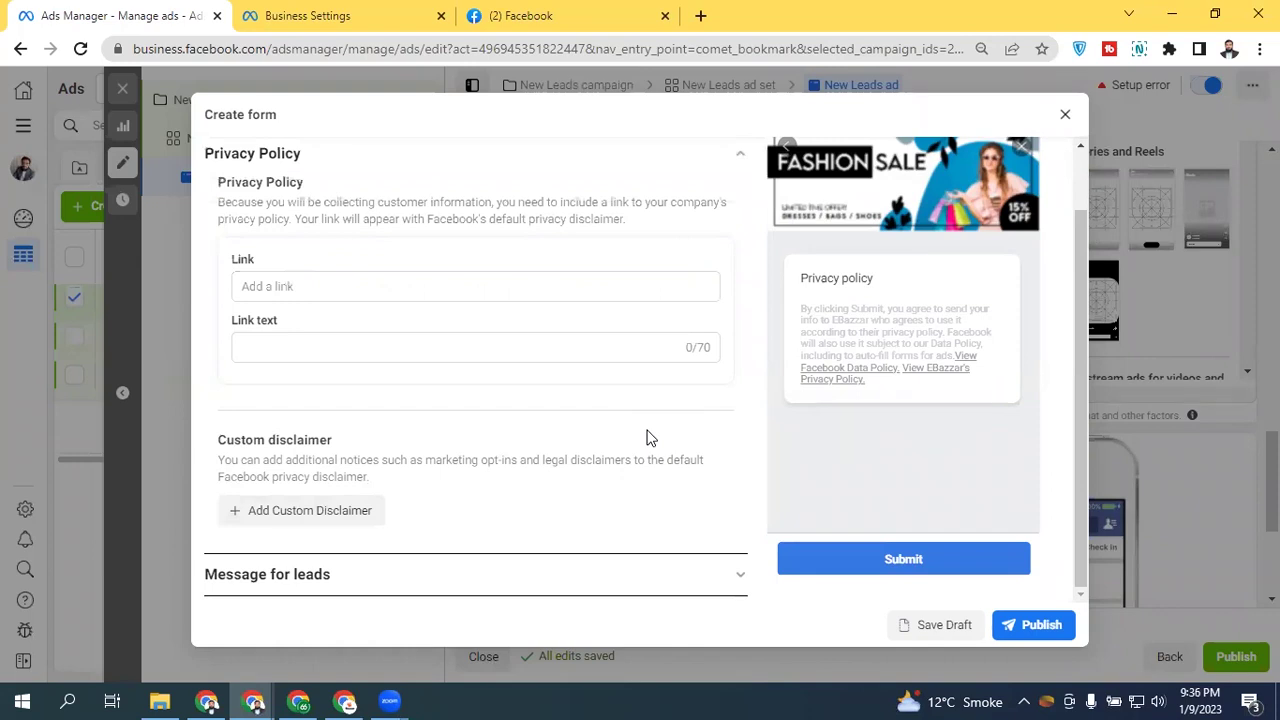
click(733, 156)
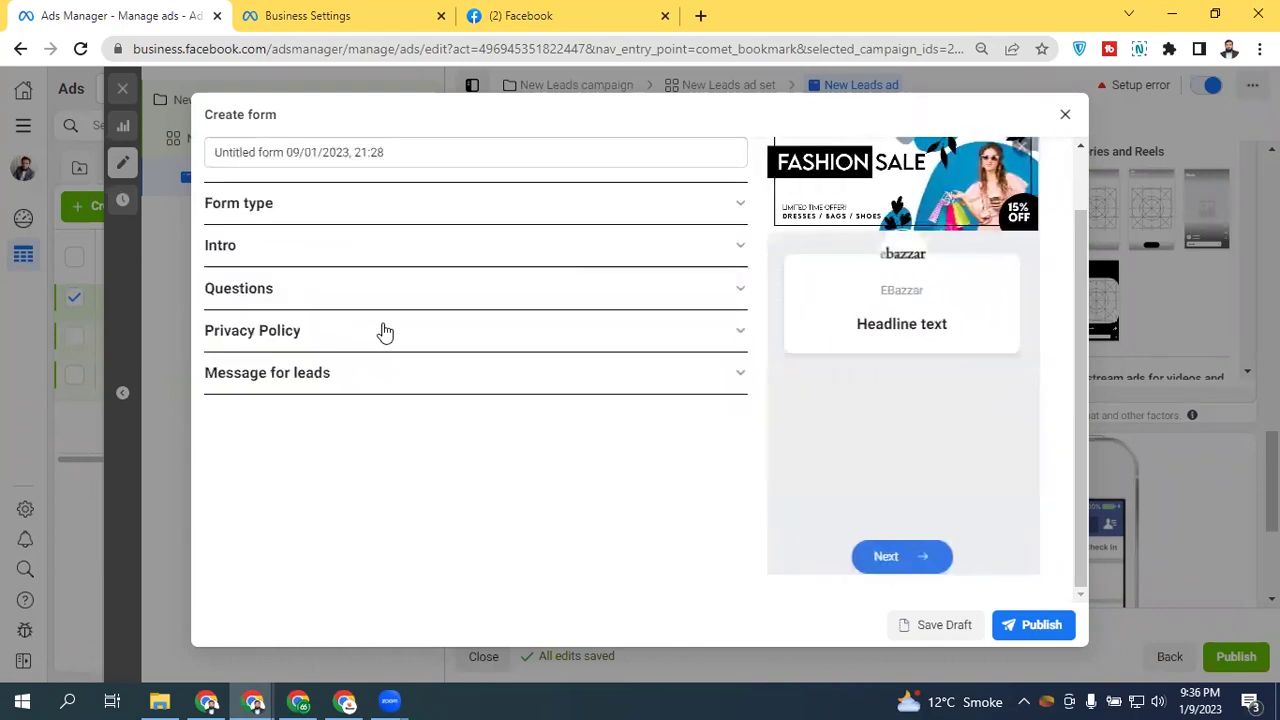
Step: Reopen the Privacy Policy section to check its link and link text fields, and close it without entries
click(383, 331)
click(285, 462)
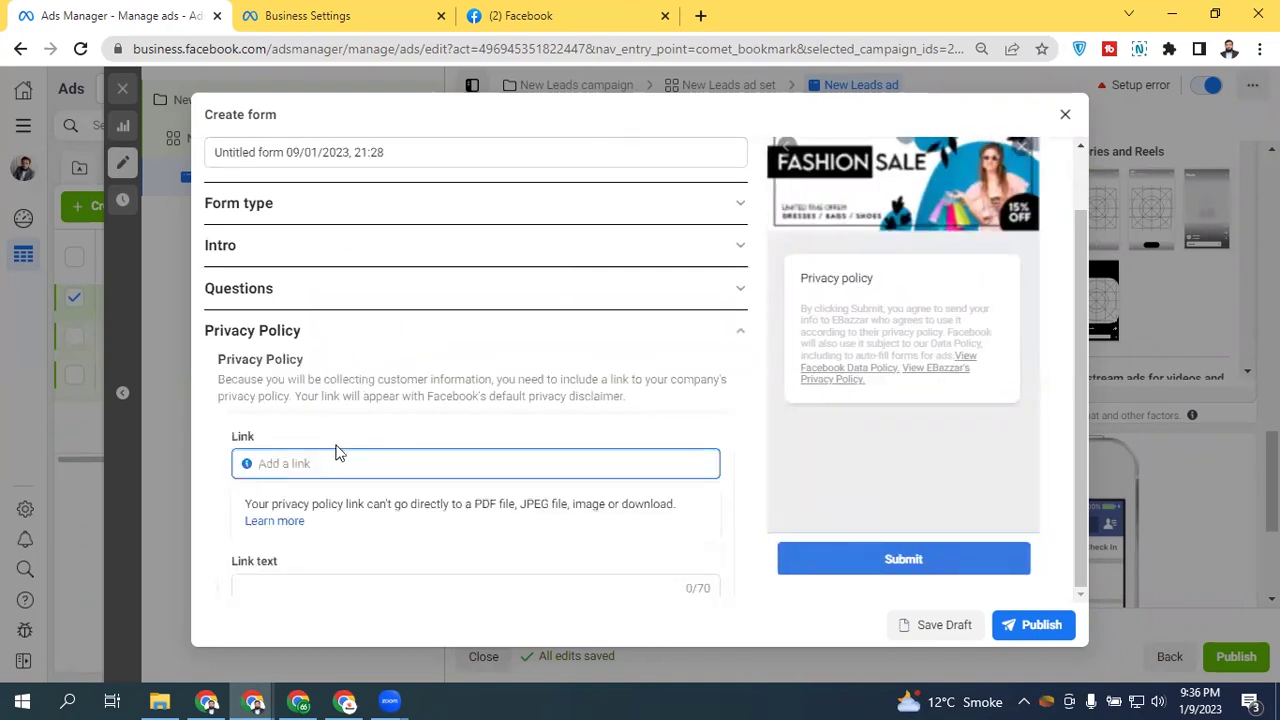
click(427, 377)
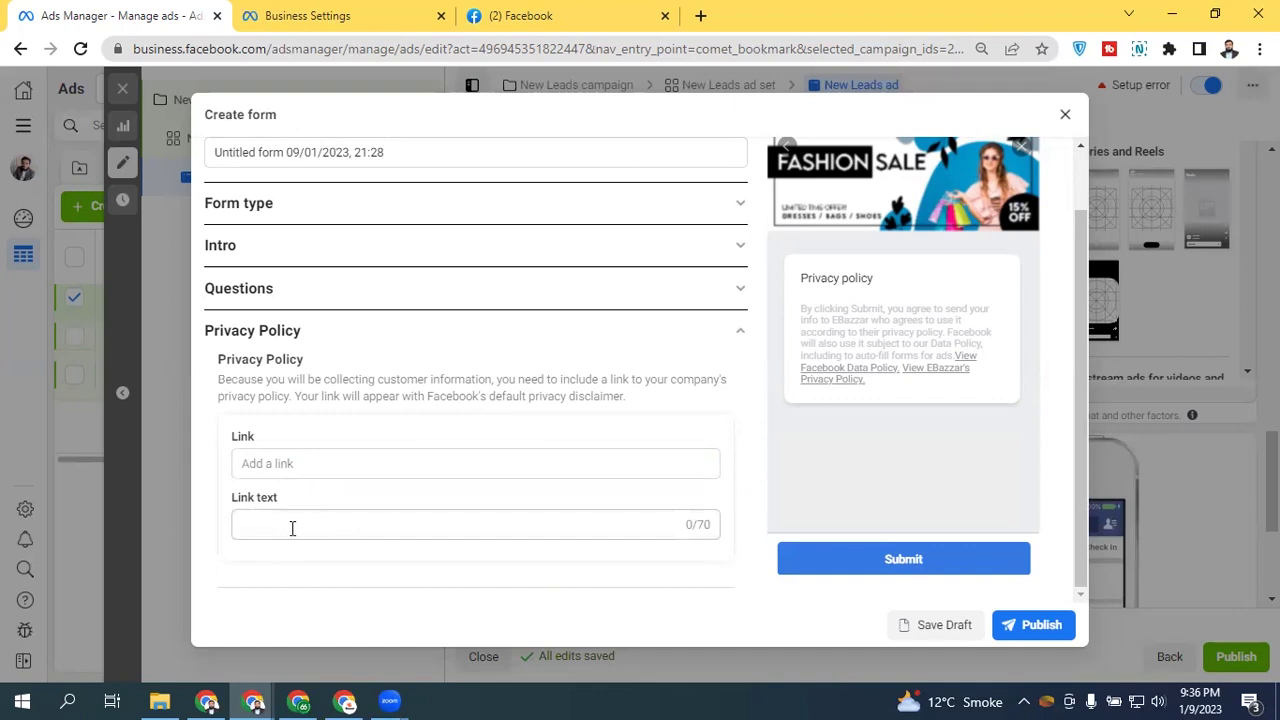
click(716, 357)
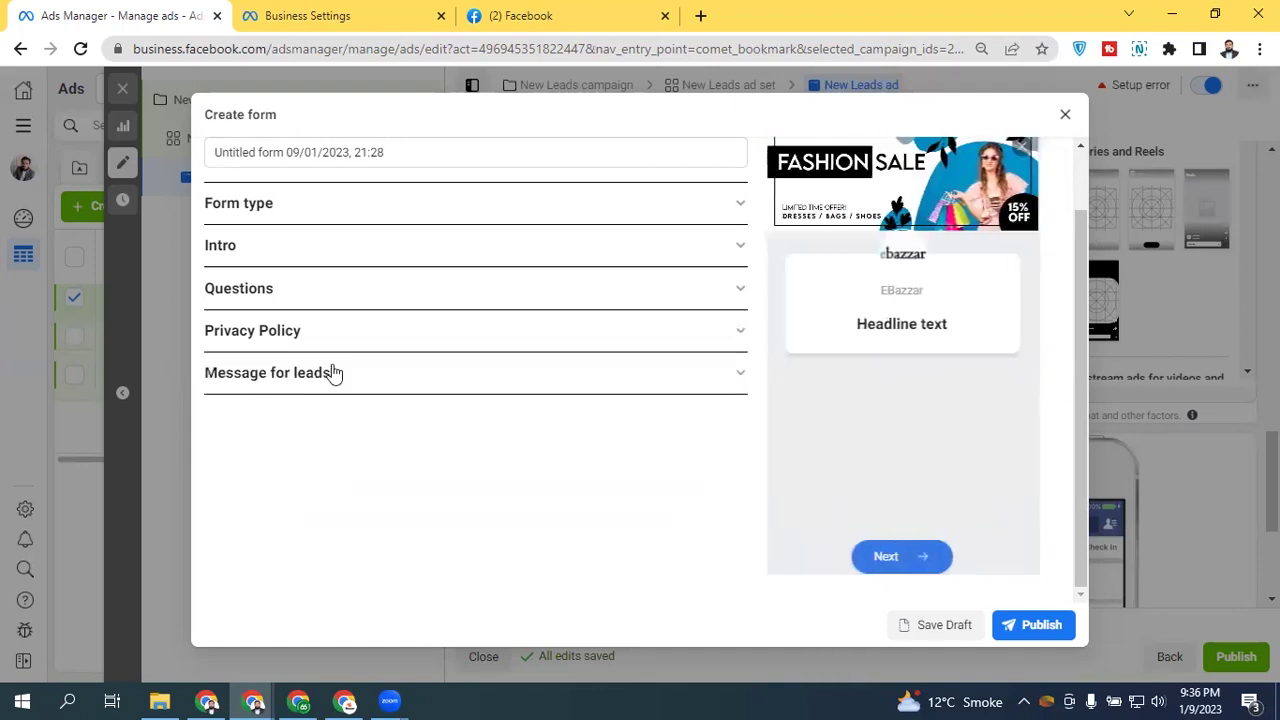
Step: Review the Message for leads section's headline, description, call-to-action button and link fields, and collapse the section
click(329, 374)
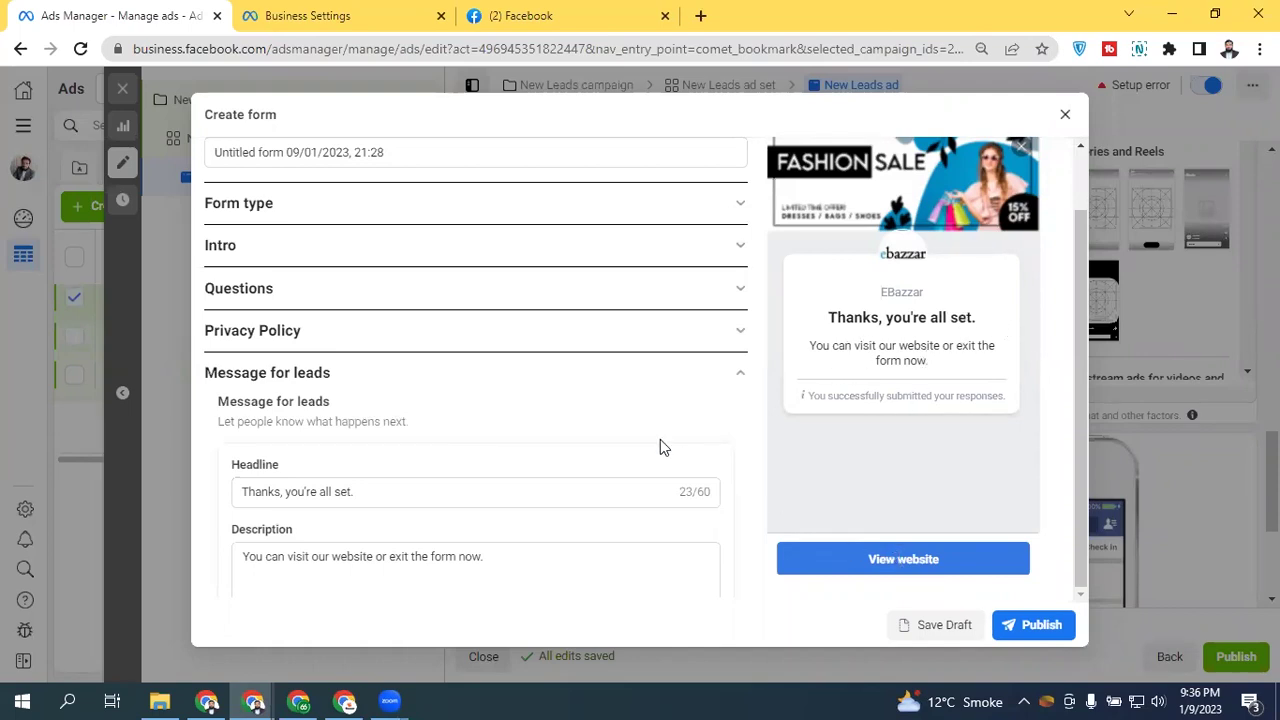
middle_click(475, 478)
scroll(475, 478, down, 3)
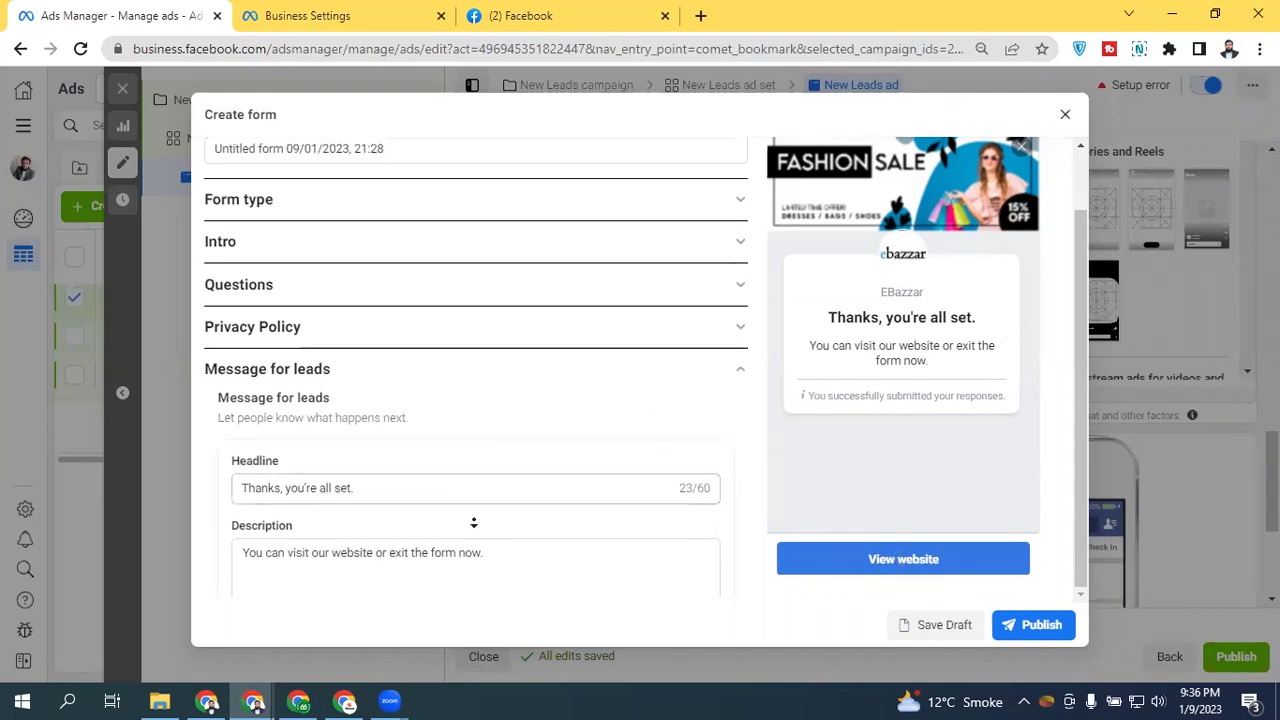
click(337, 498)
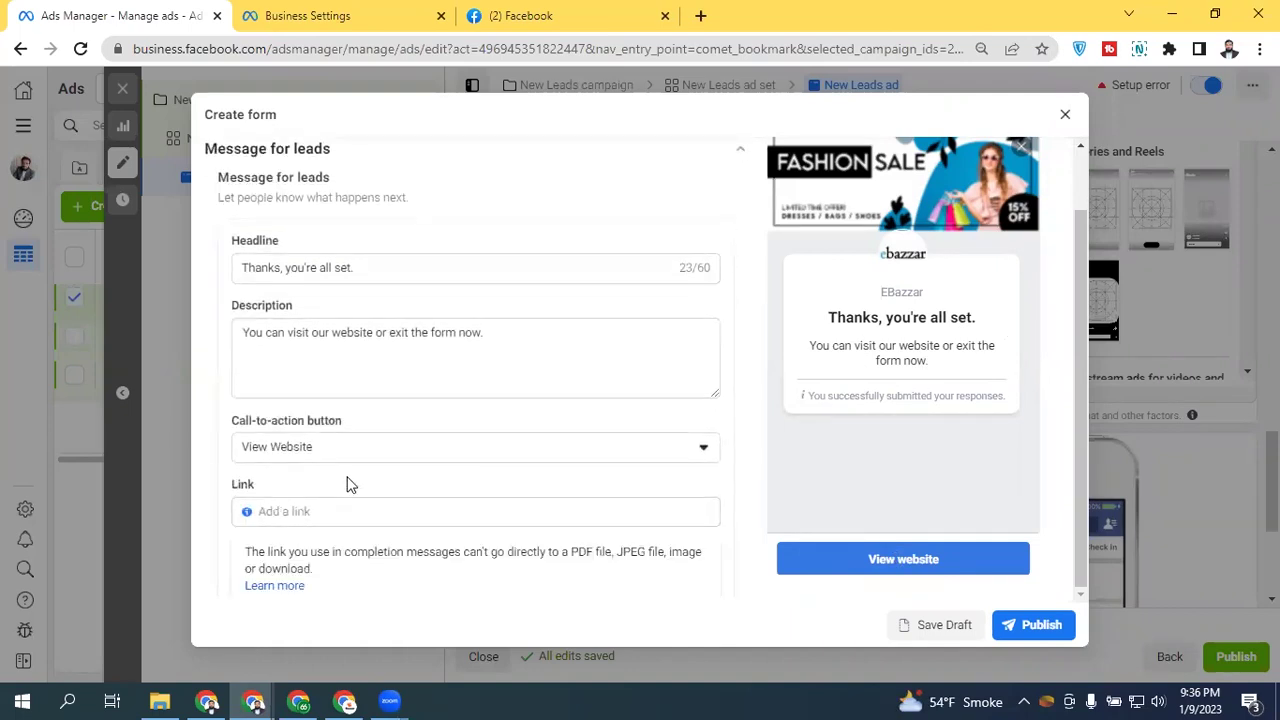
click(205, 295)
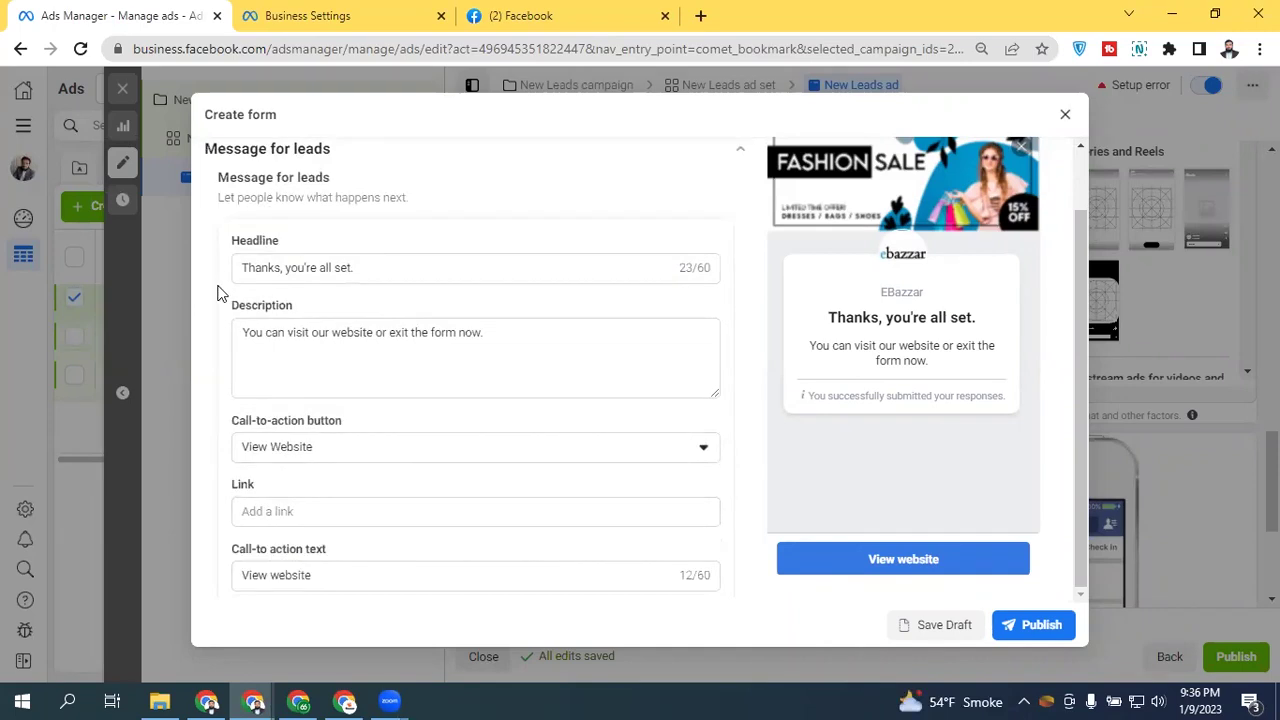
click(738, 150)
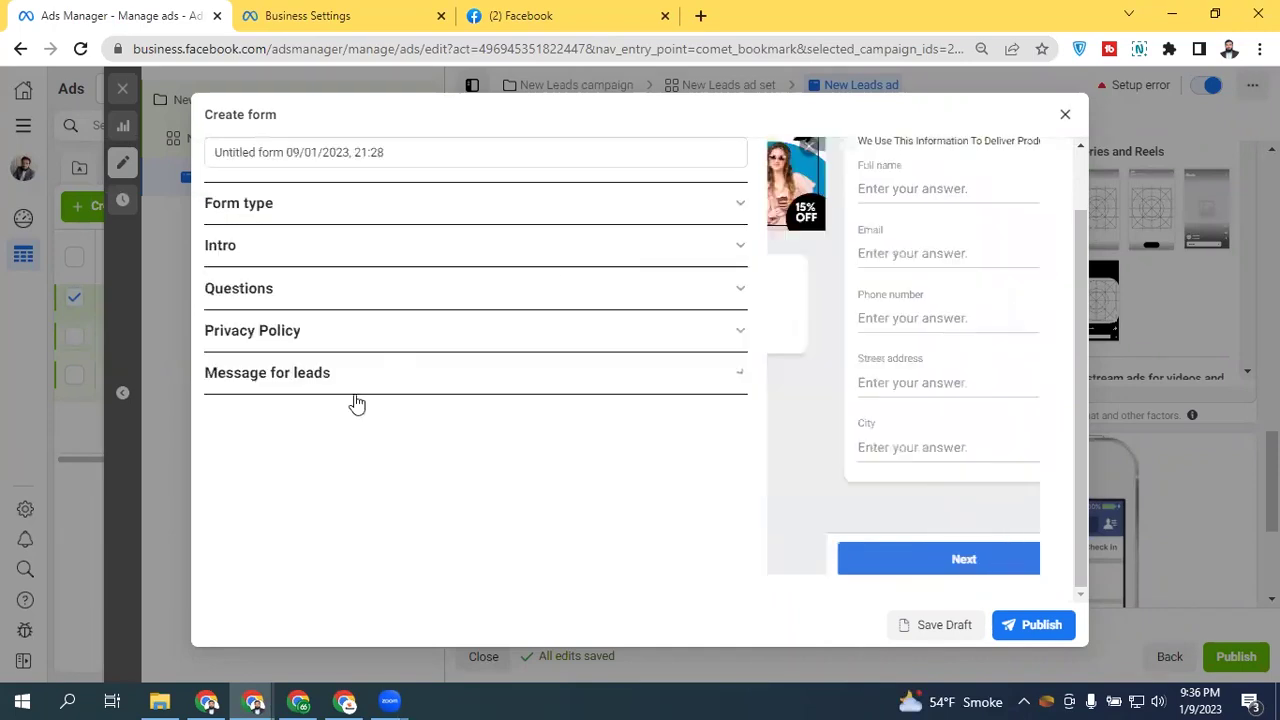
Step: Set the form type to Higher intent
click(349, 210)
click(279, 320)
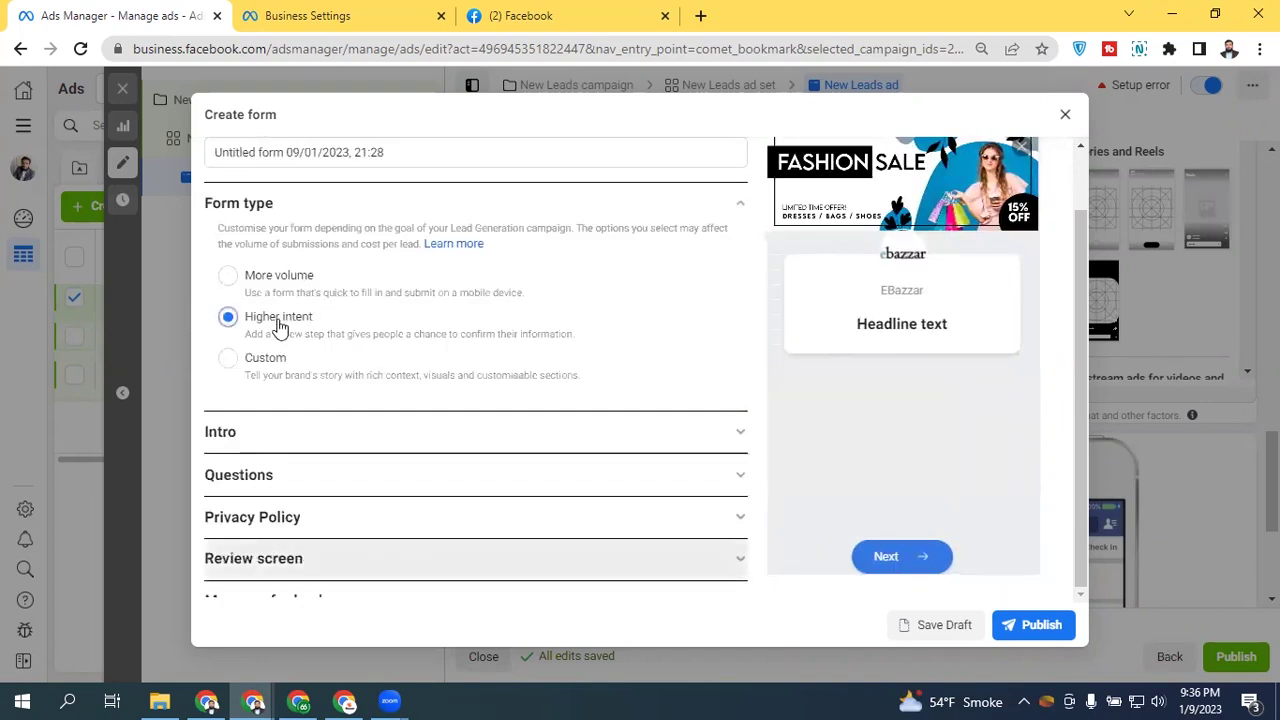
Step: Review the Review screen section's explanation and its form preview, and collapse the section
click(720, 212)
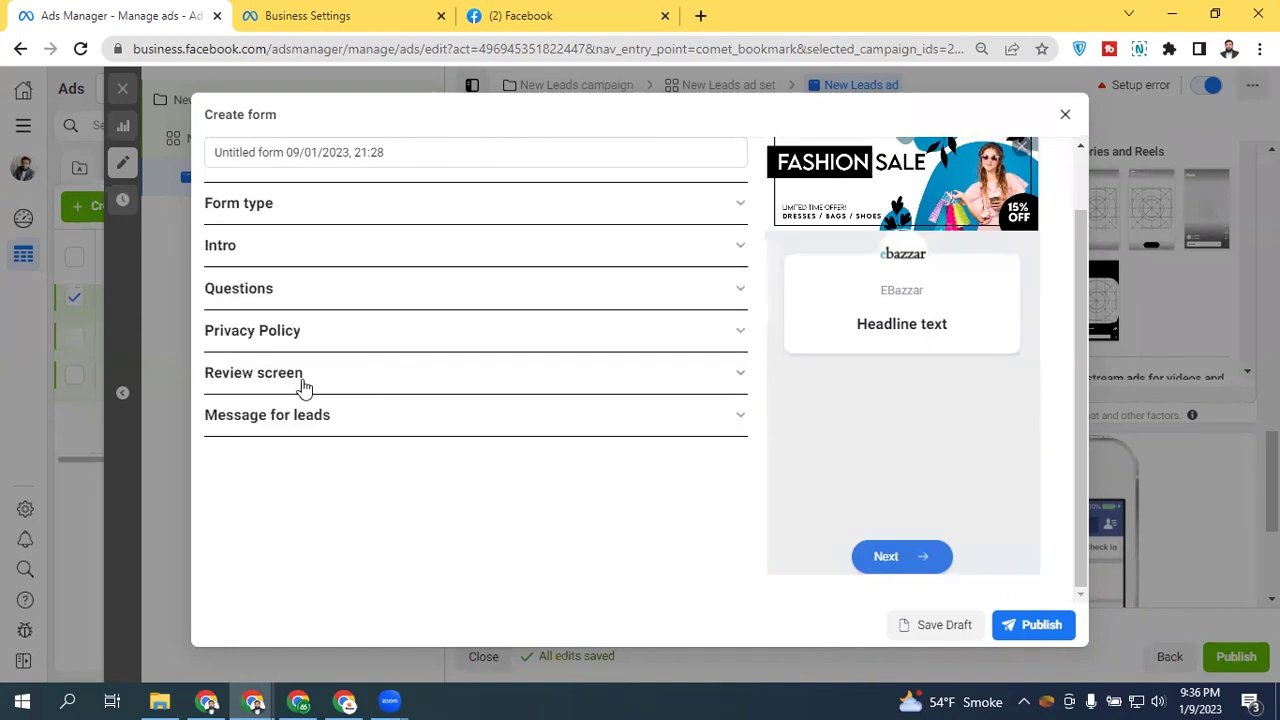
click(305, 388)
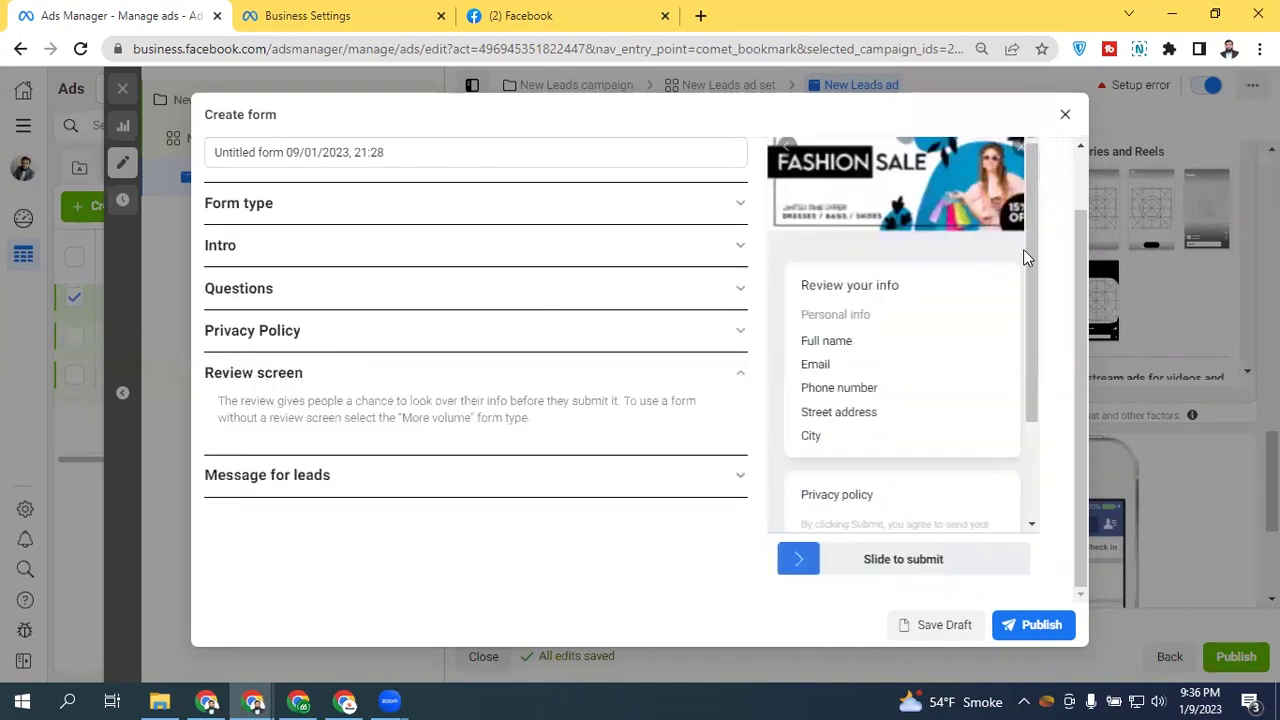
mouse_move(1037, 277)
mouse_down()
mouse_move(1031, 366)
mouse_move(1020, 263)
mouse_up()
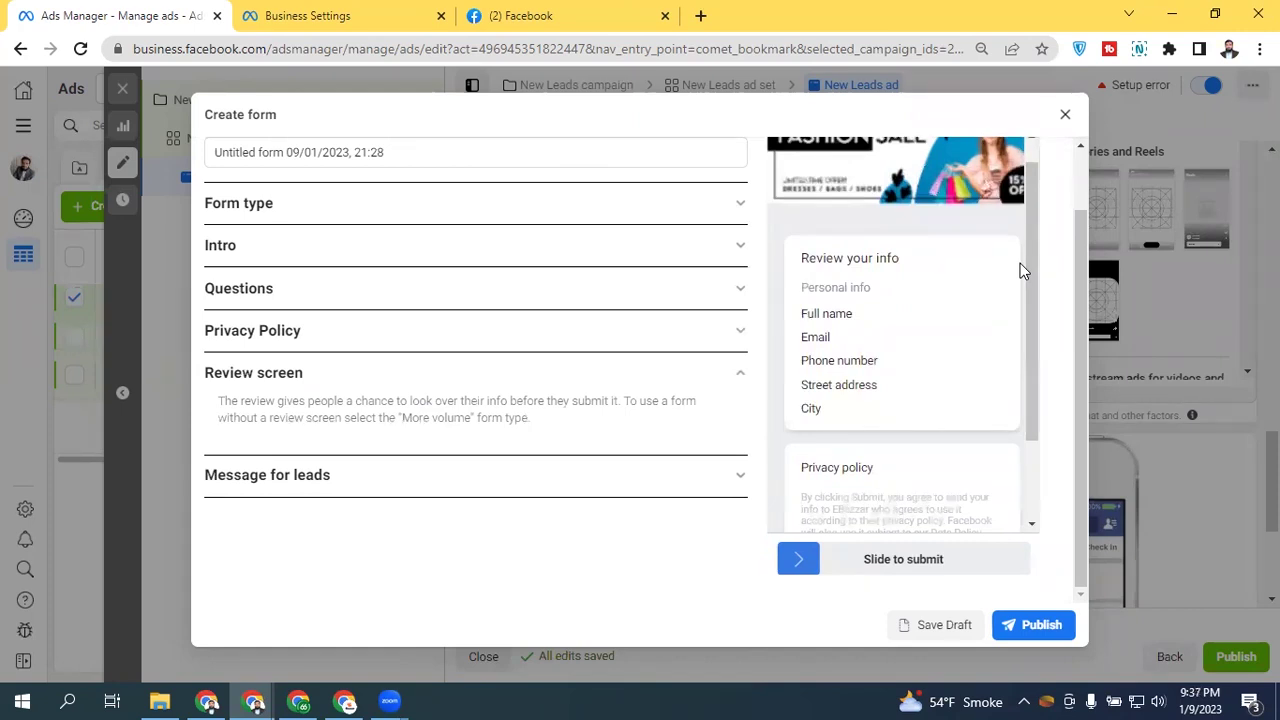
click(717, 378)
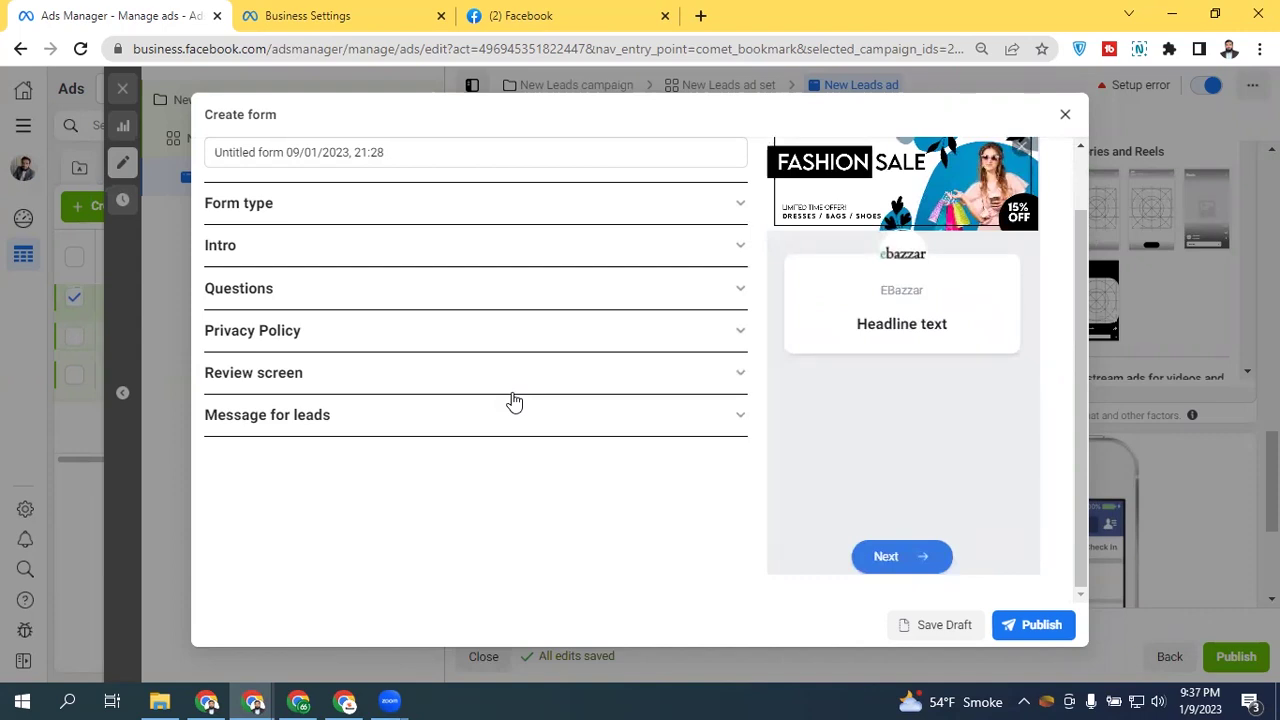
Step: Enter the website's /privacy-policy page URL as the link in the form's Privacy Policy section
click(359, 204)
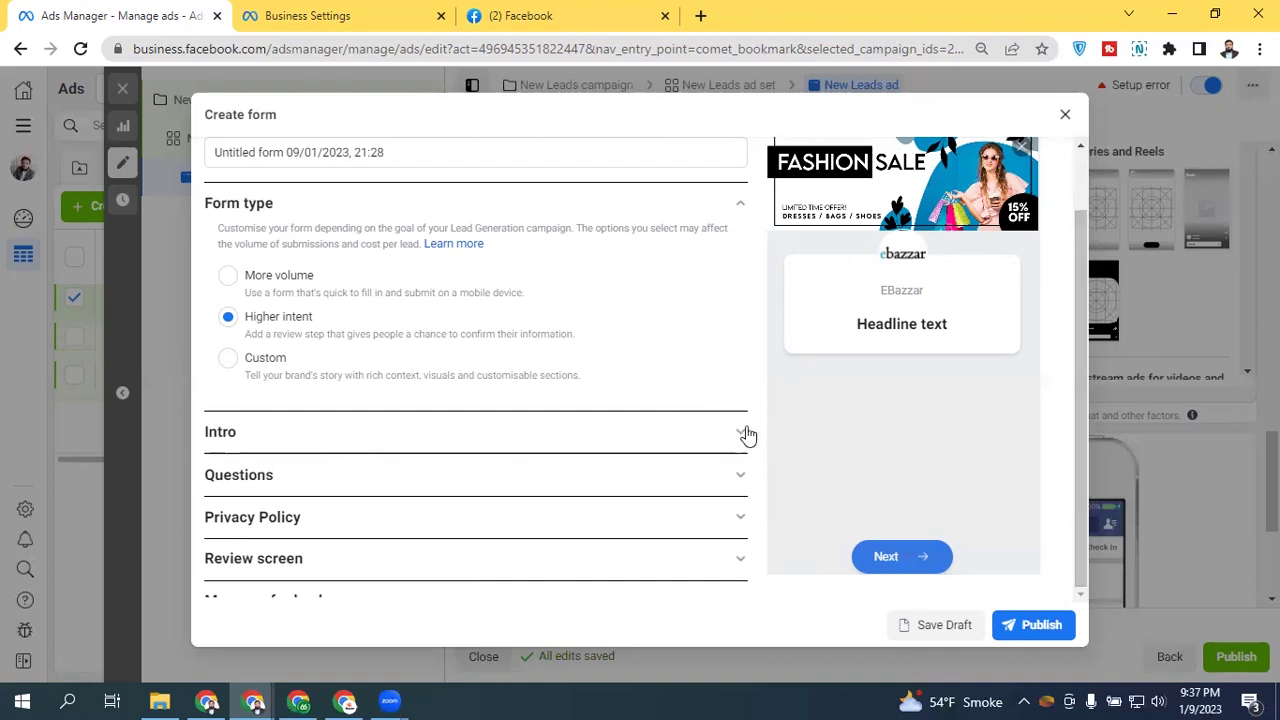
click(491, 517)
click(343, 463)
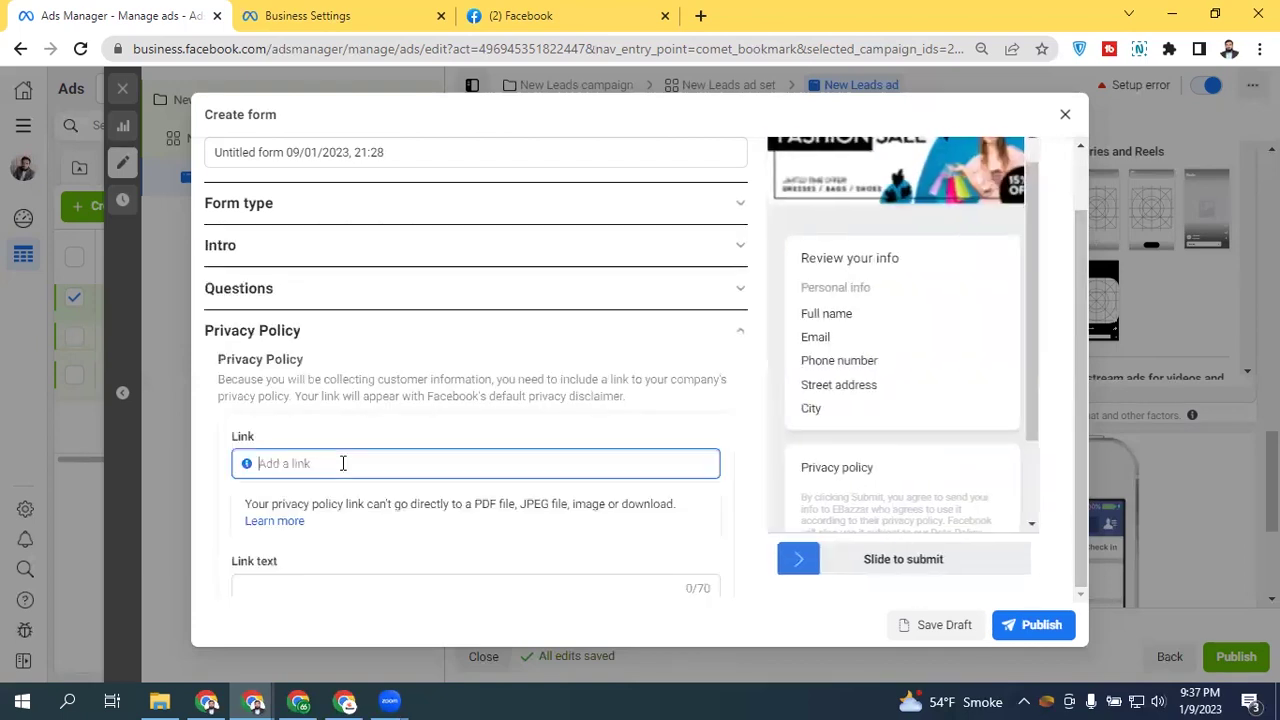
text(https)
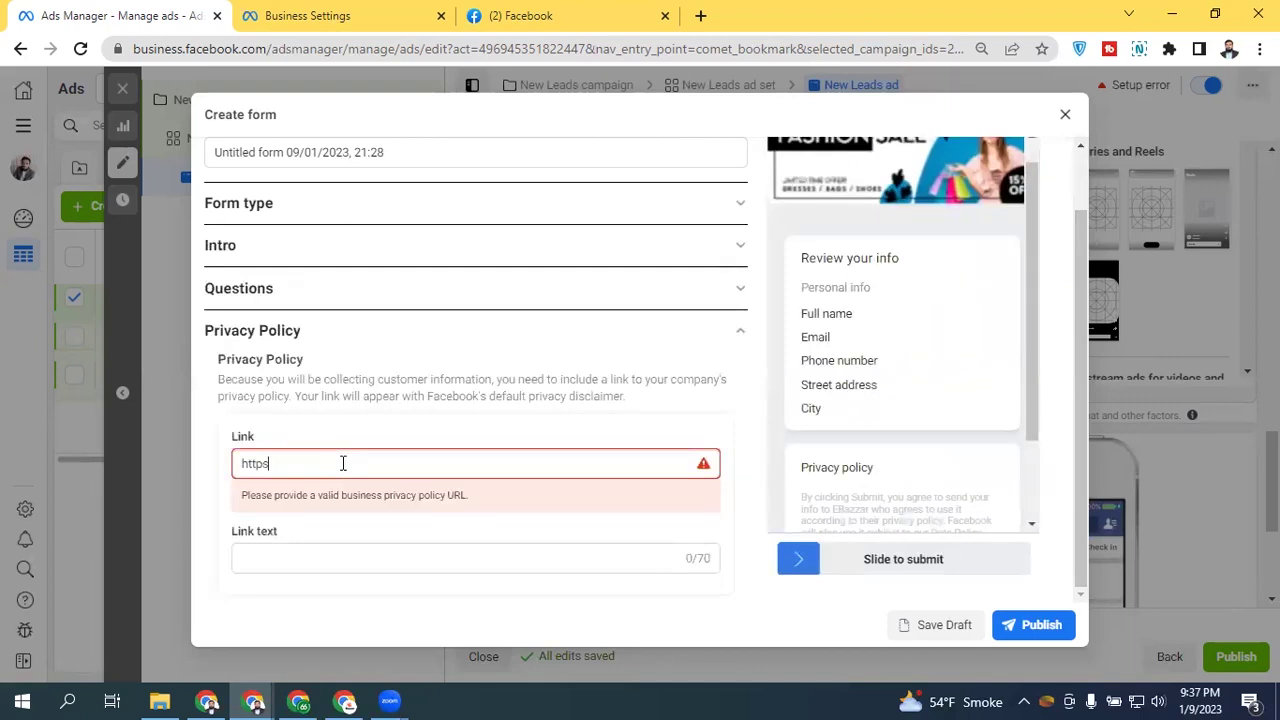
text(://husnainqureshi.com)
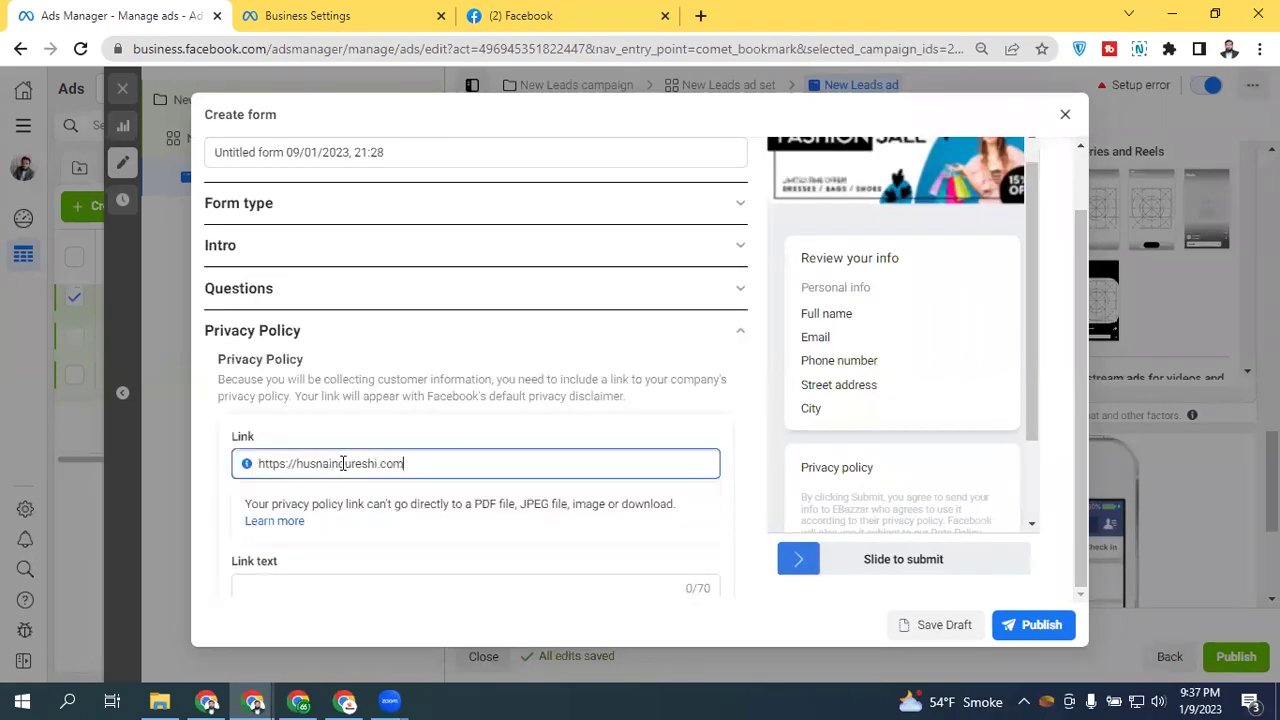
text(/privacy-policy)
click(392, 426)
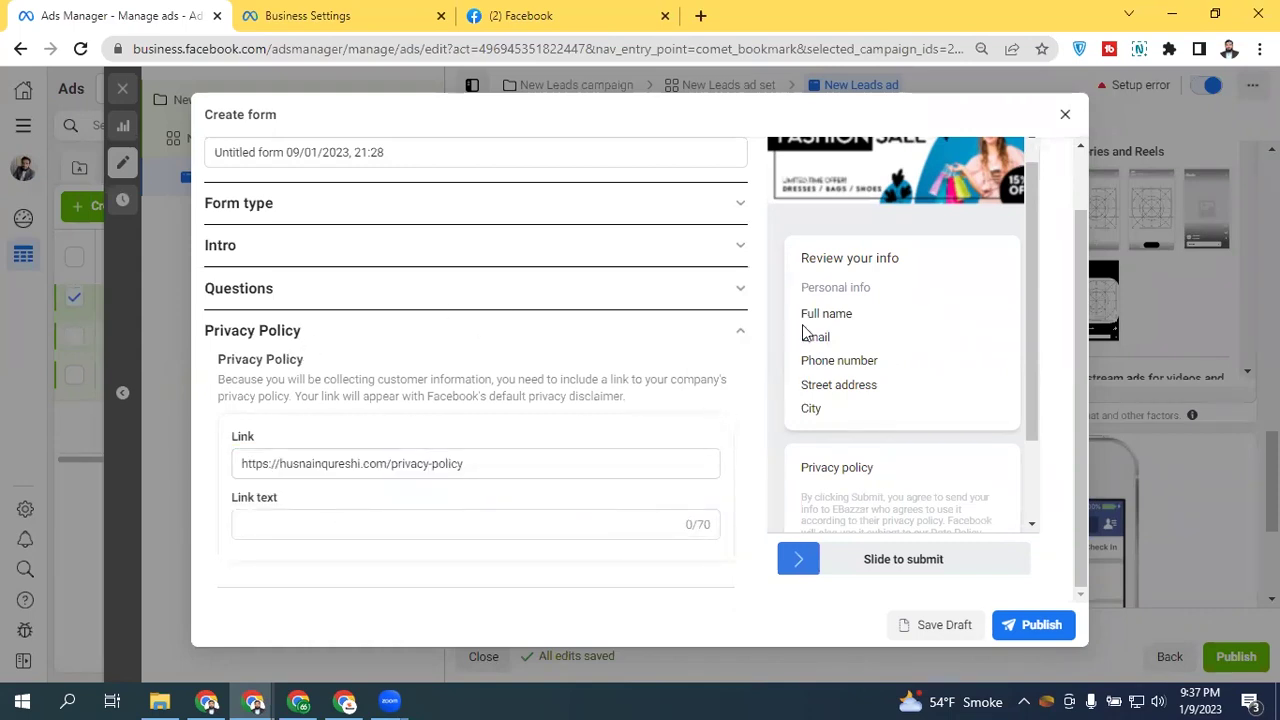
Step: Check the privacy policy's optional link text and its disclaimer in the form preview, and collapse the section
click(308, 518)
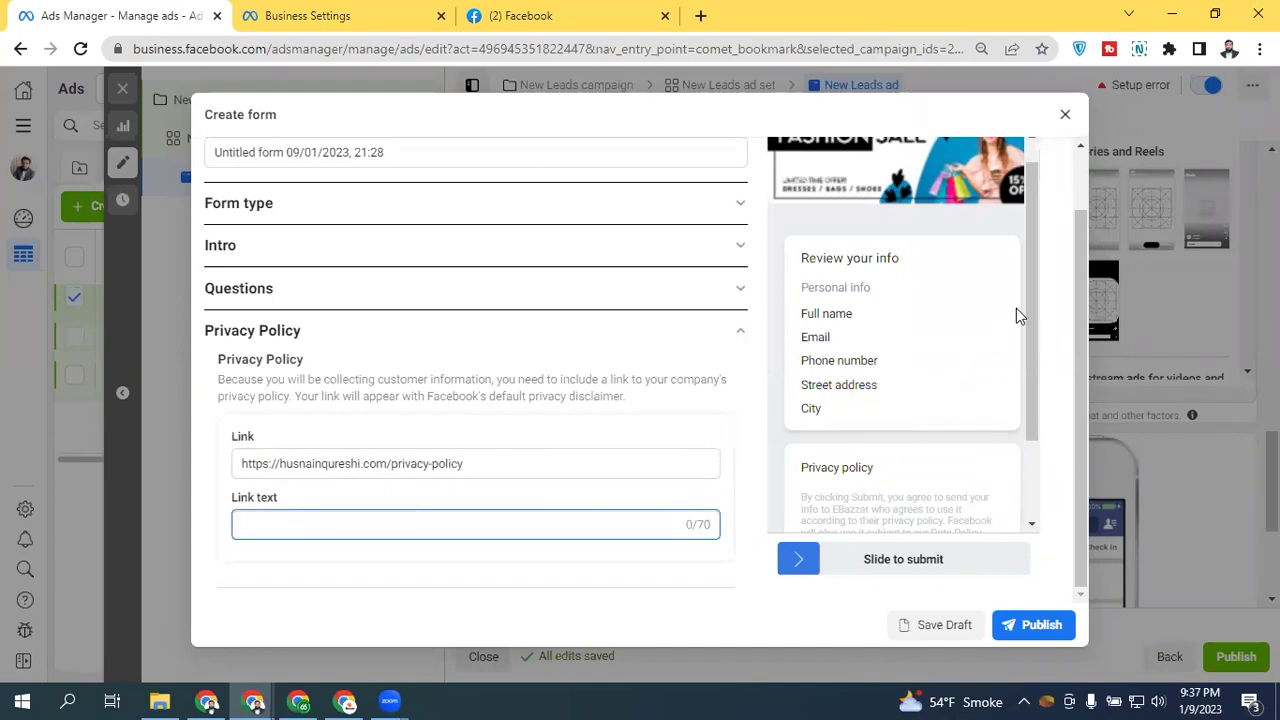
scroll(1027, 292, down, 2)
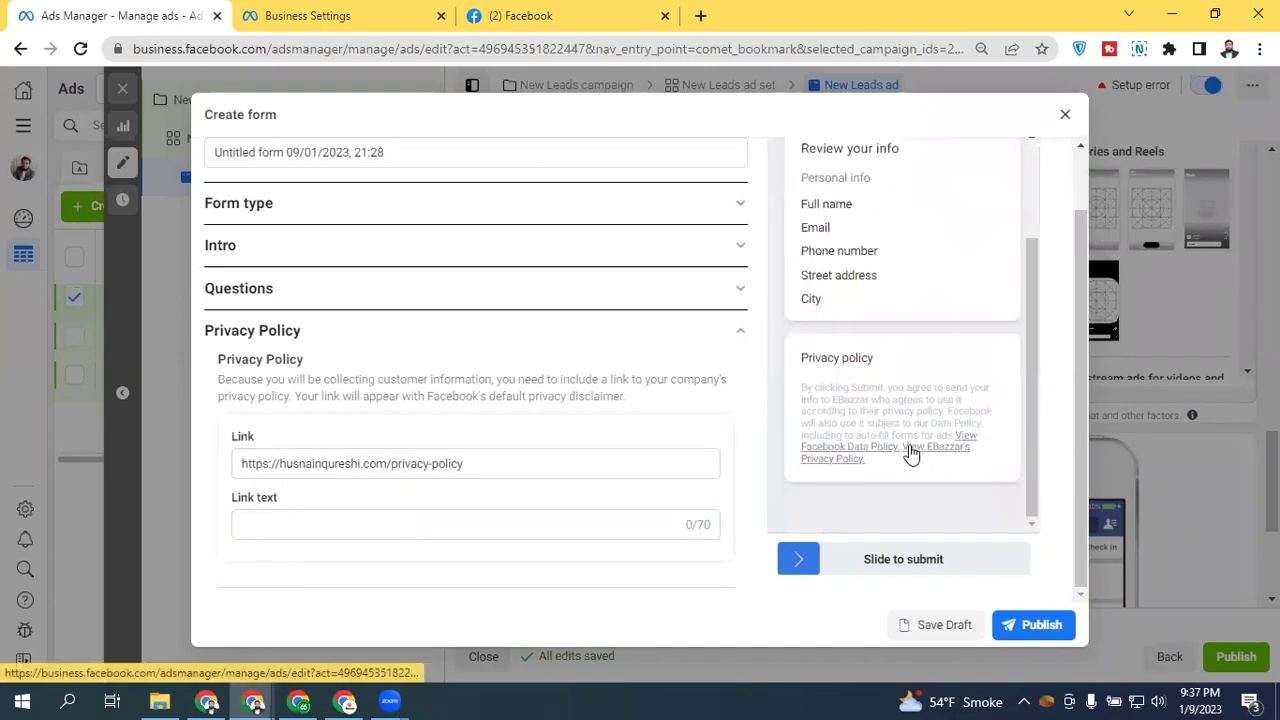
click(735, 331)
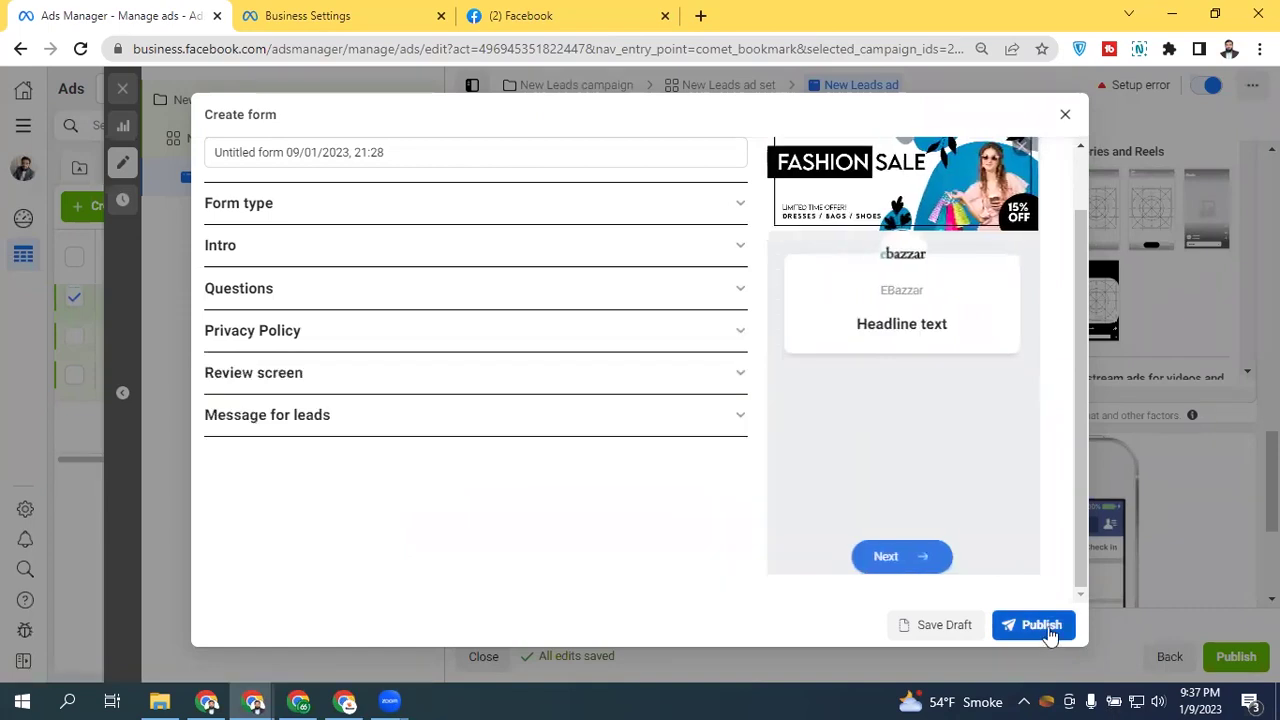
Step: Try to publish the form, review the listed errors, and collapse the Intro and Message for leads sections
click(1045, 627)
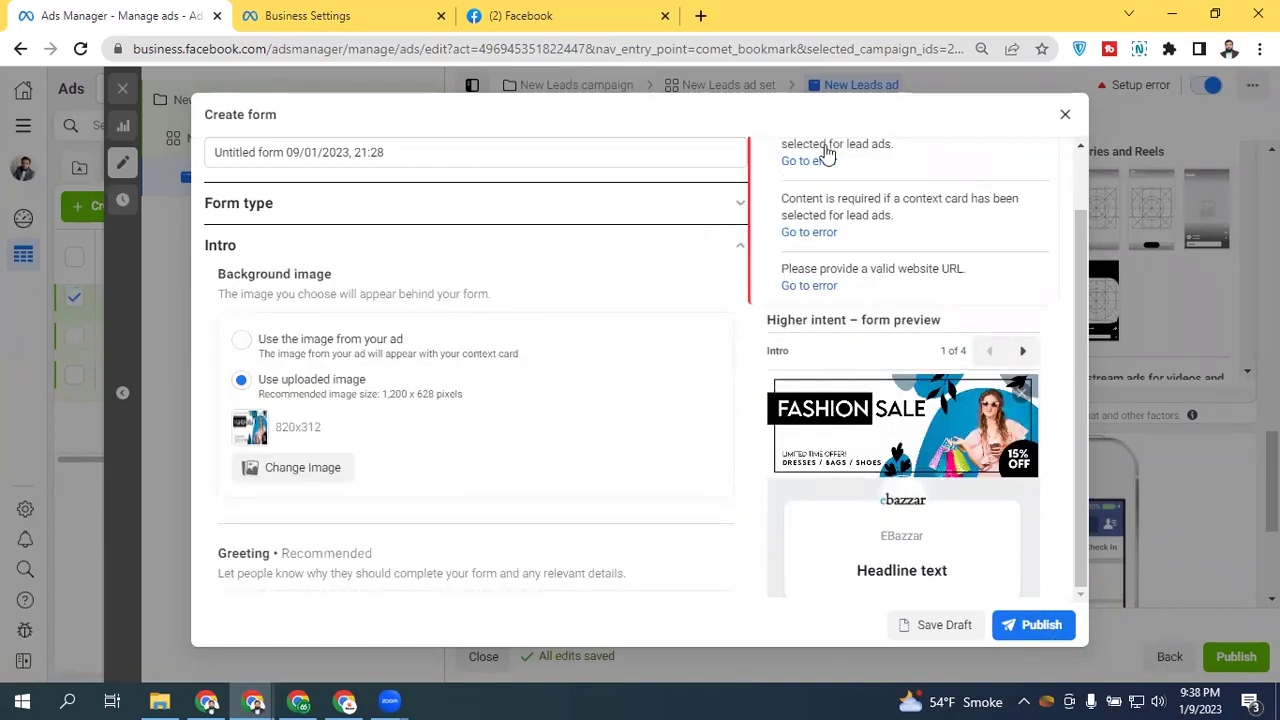
scroll(1076, 210, up, 2)
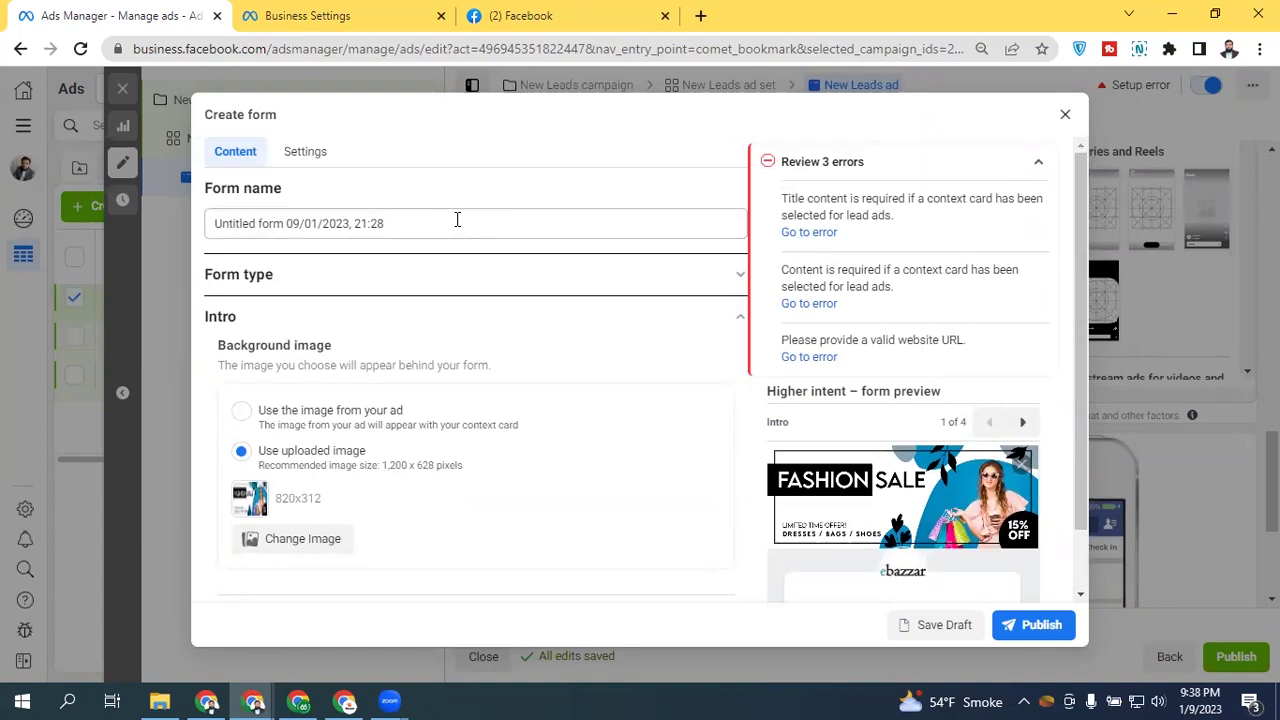
click(610, 322)
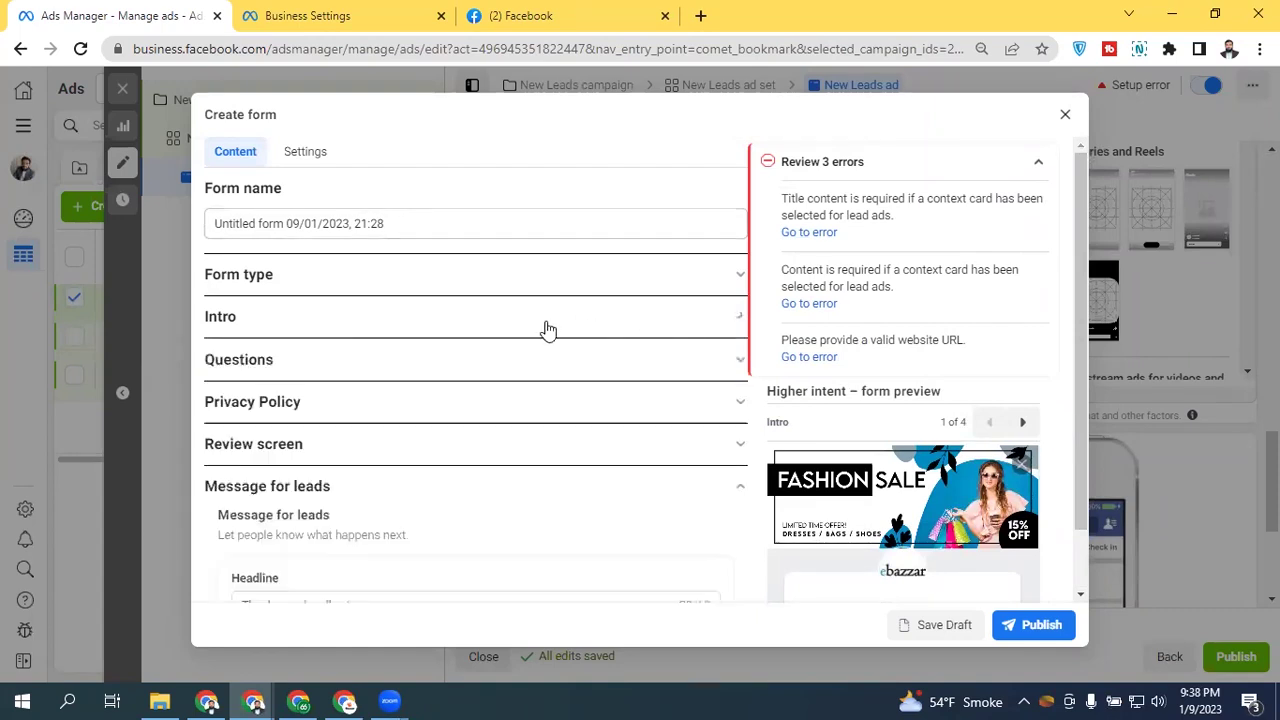
click(700, 490)
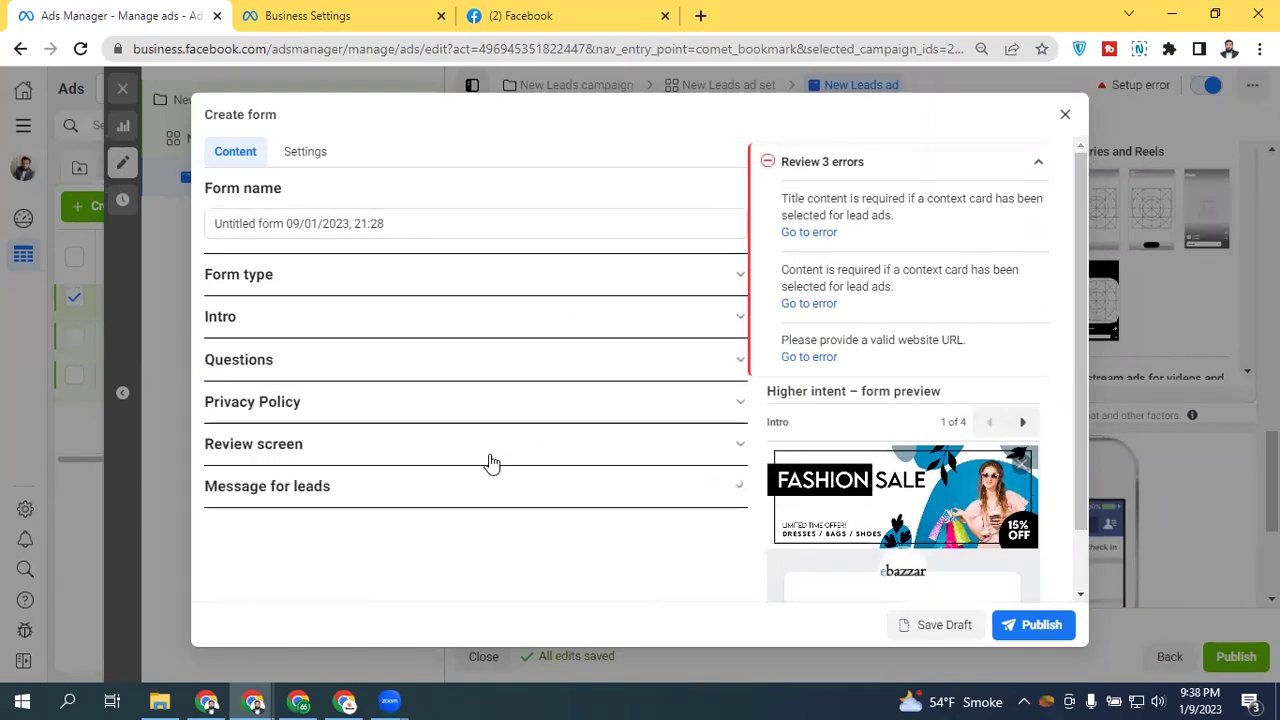
Step: Check the Form type, Intro, Questions and Privacy Policy sections for missing information
click(480, 284)
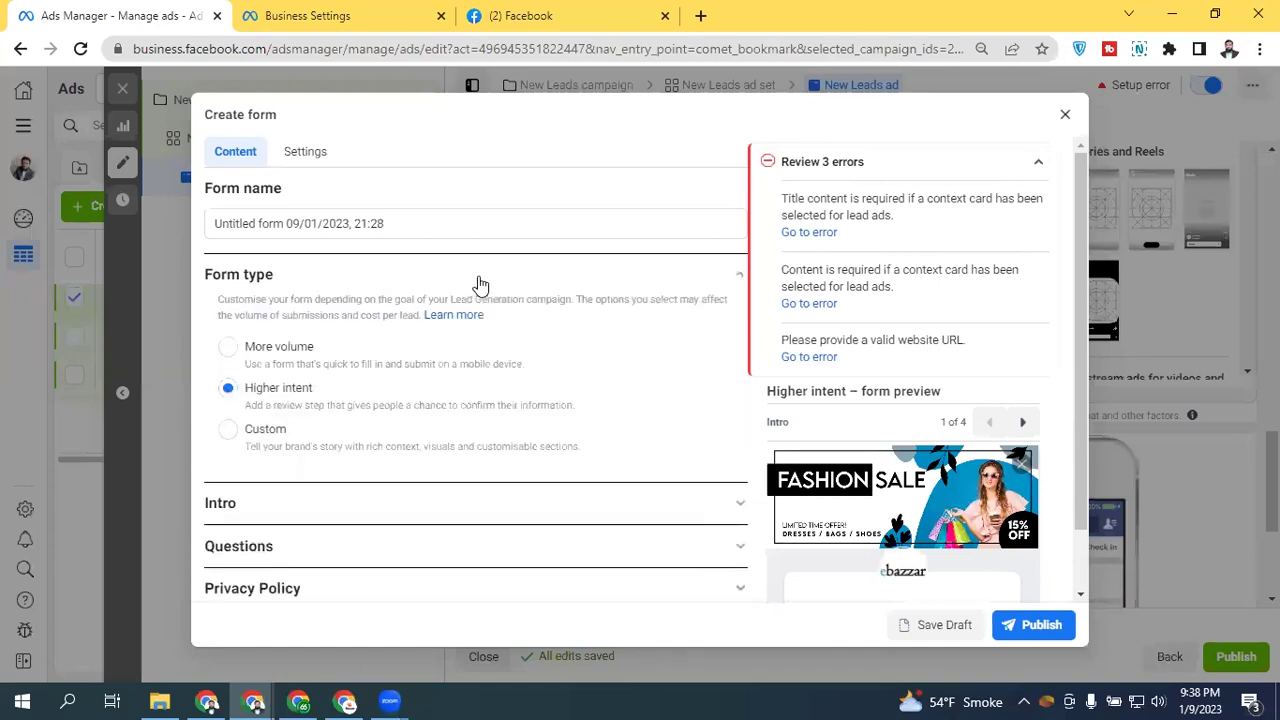
click(500, 500)
click(669, 314)
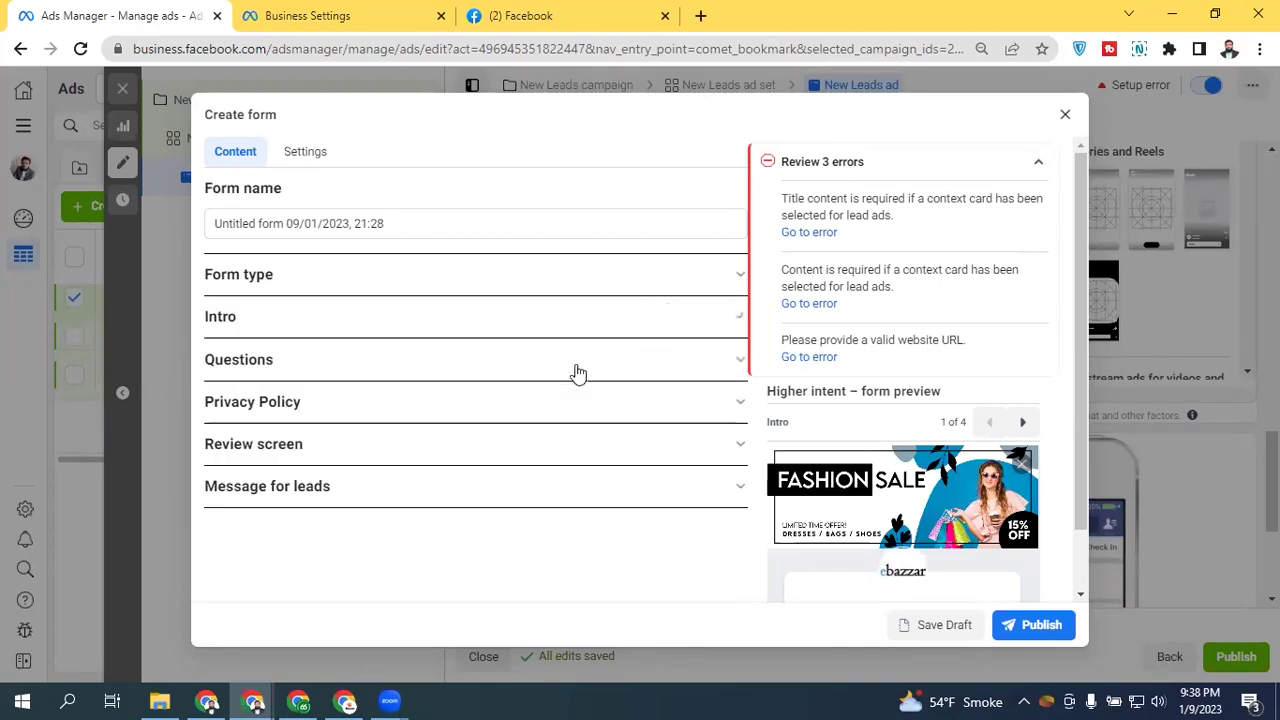
click(555, 360)
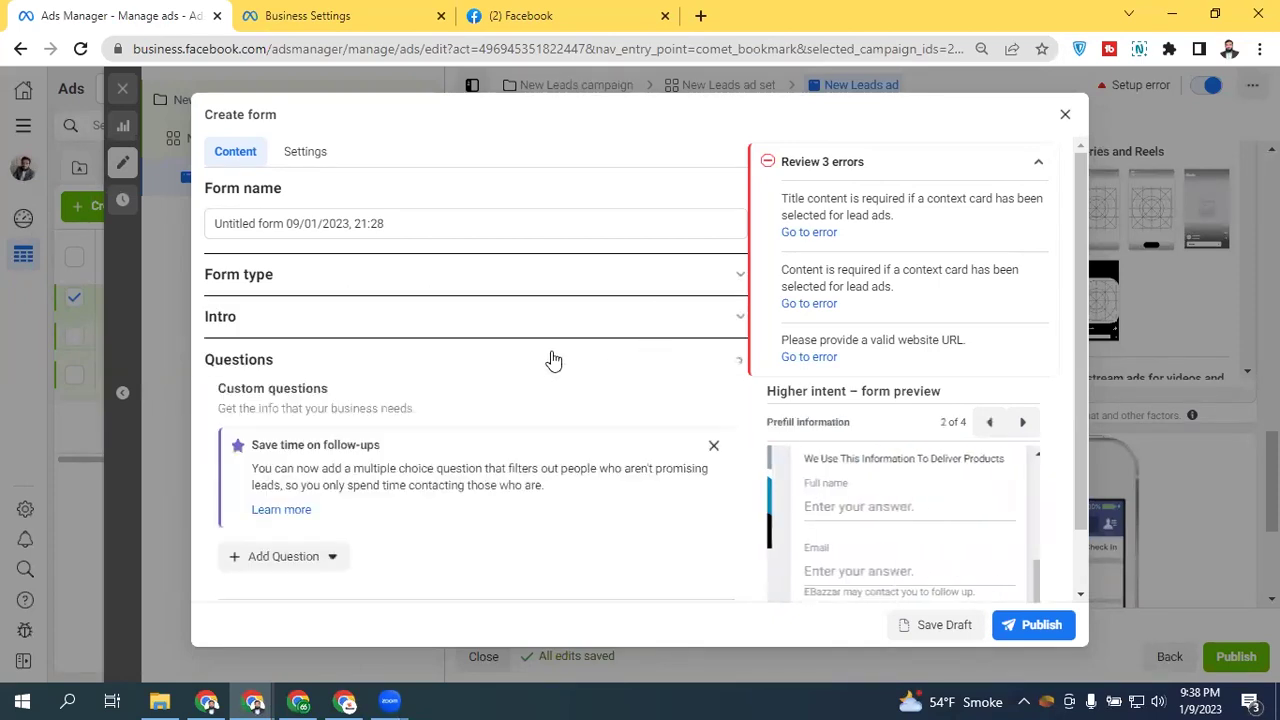
click(713, 445)
middle_click(529, 425)
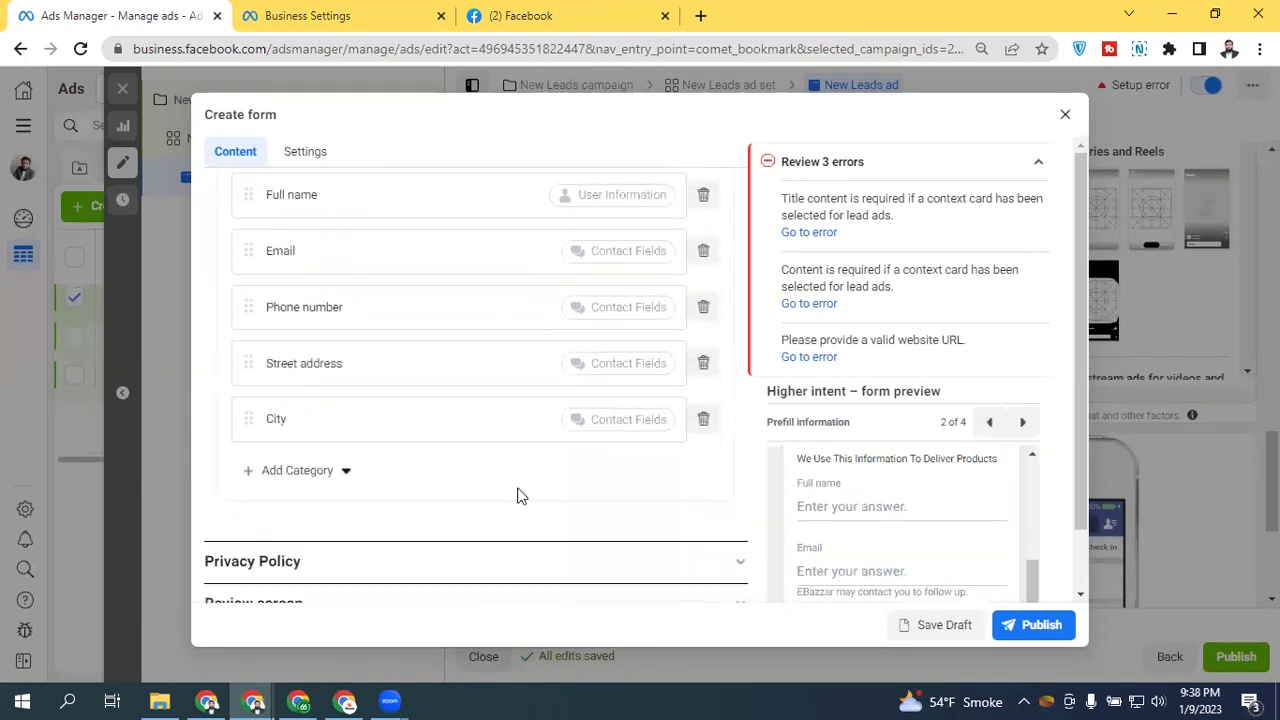
scroll(400, 540, down, 4)
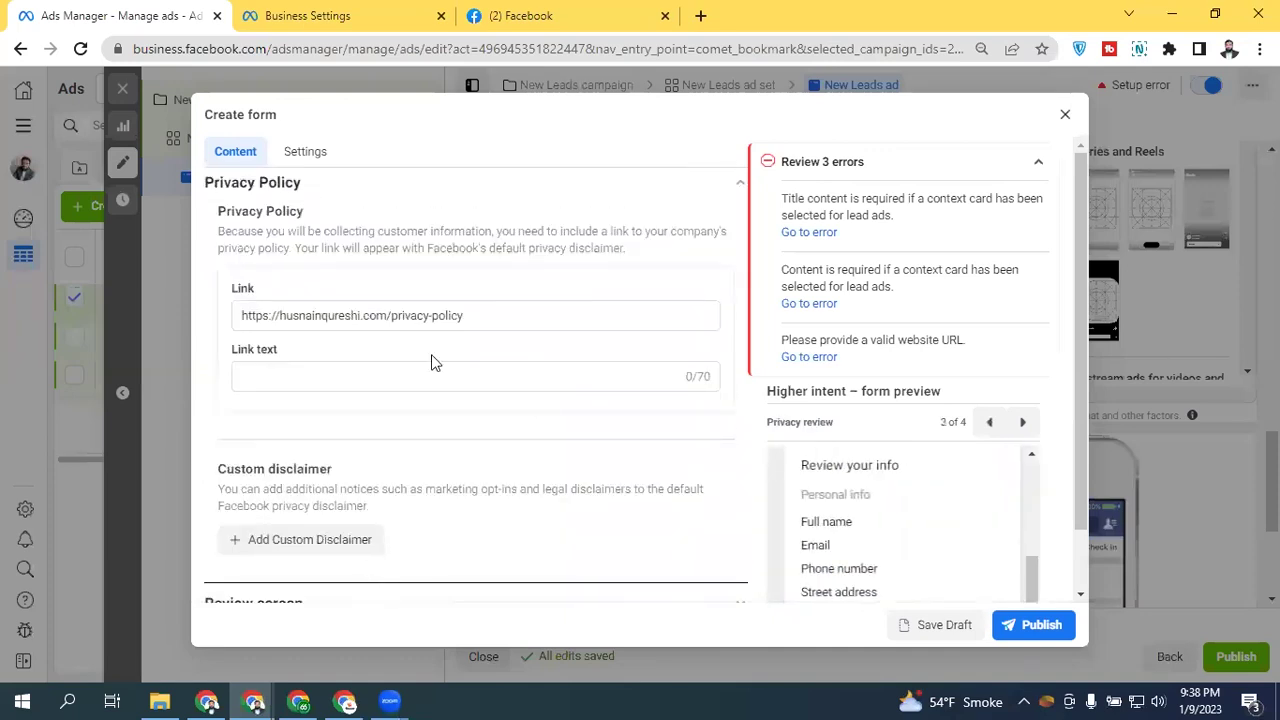
Step: Enter the website's homepage URL as the Message for leads link and try to publish the form again
middle_click(604, 438)
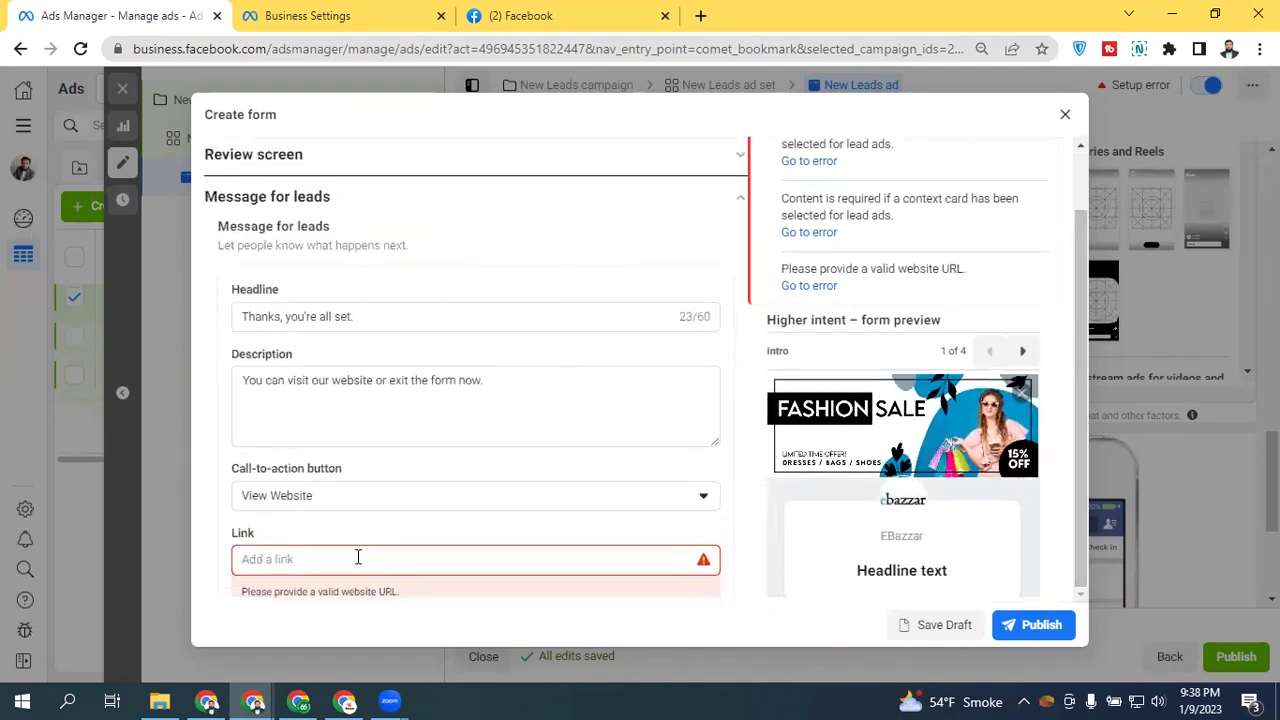
click(357, 557)
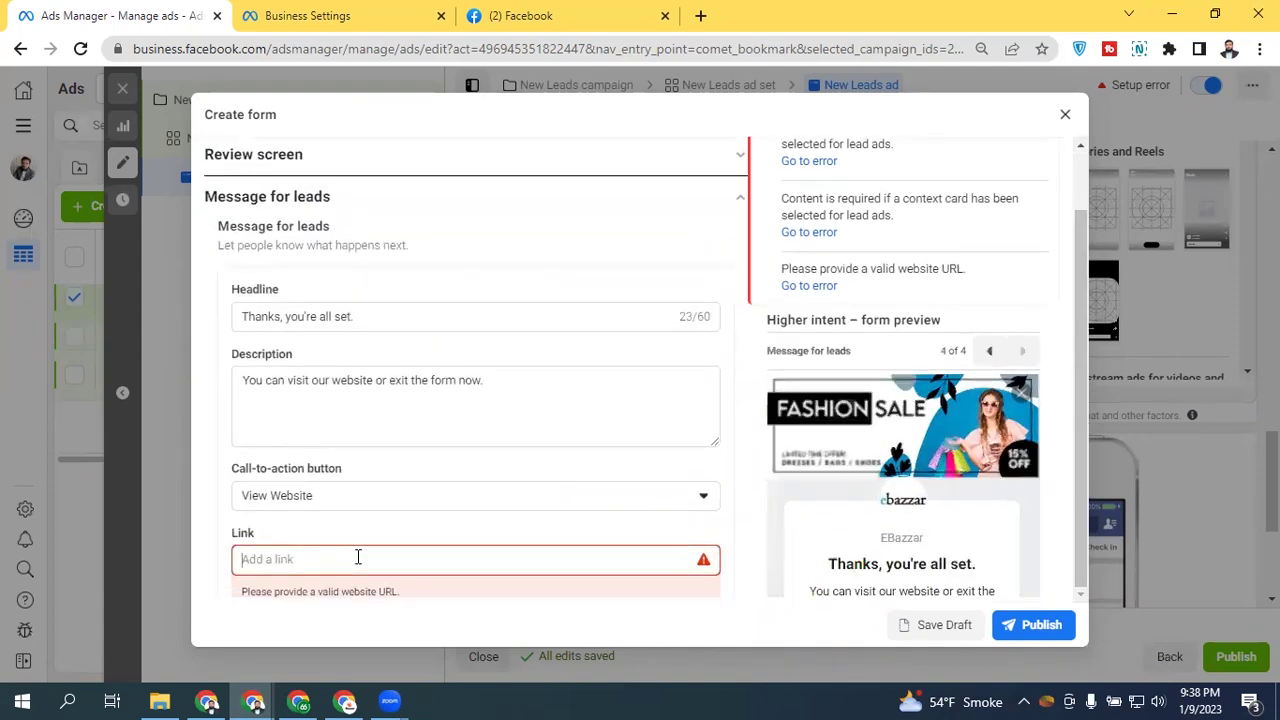
text(https://husnainqureshi.com)
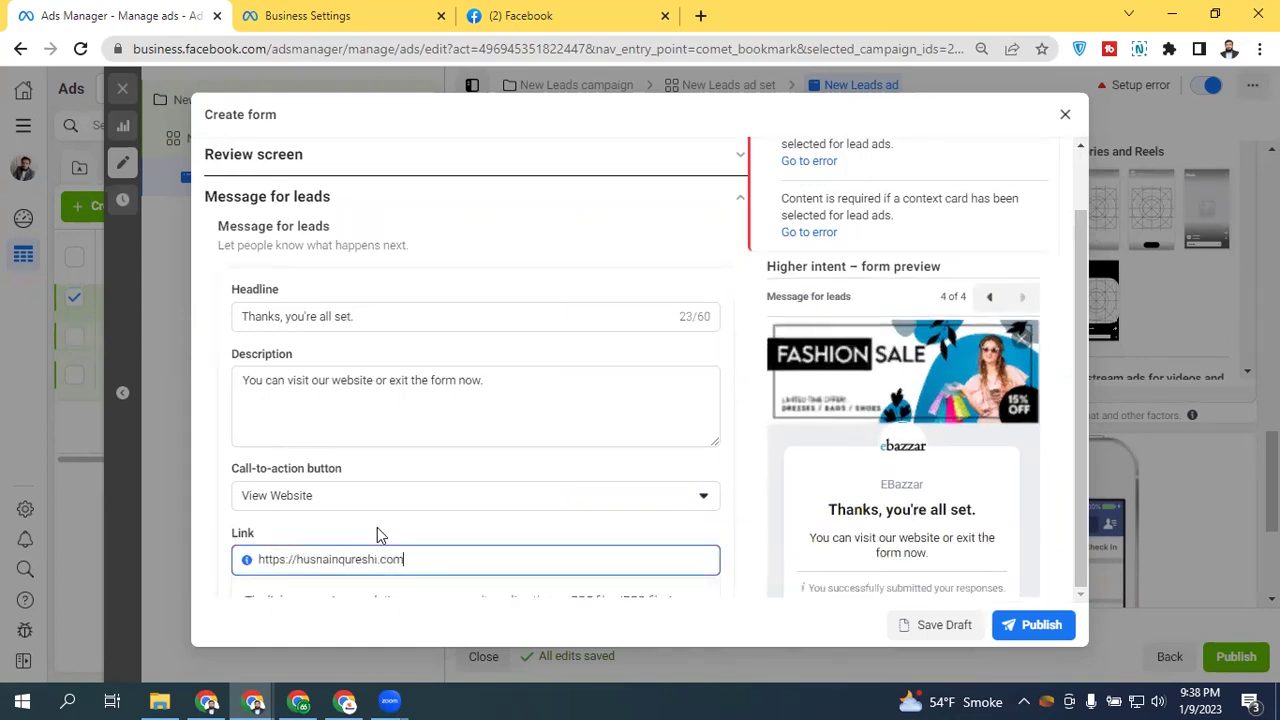
click(1037, 620)
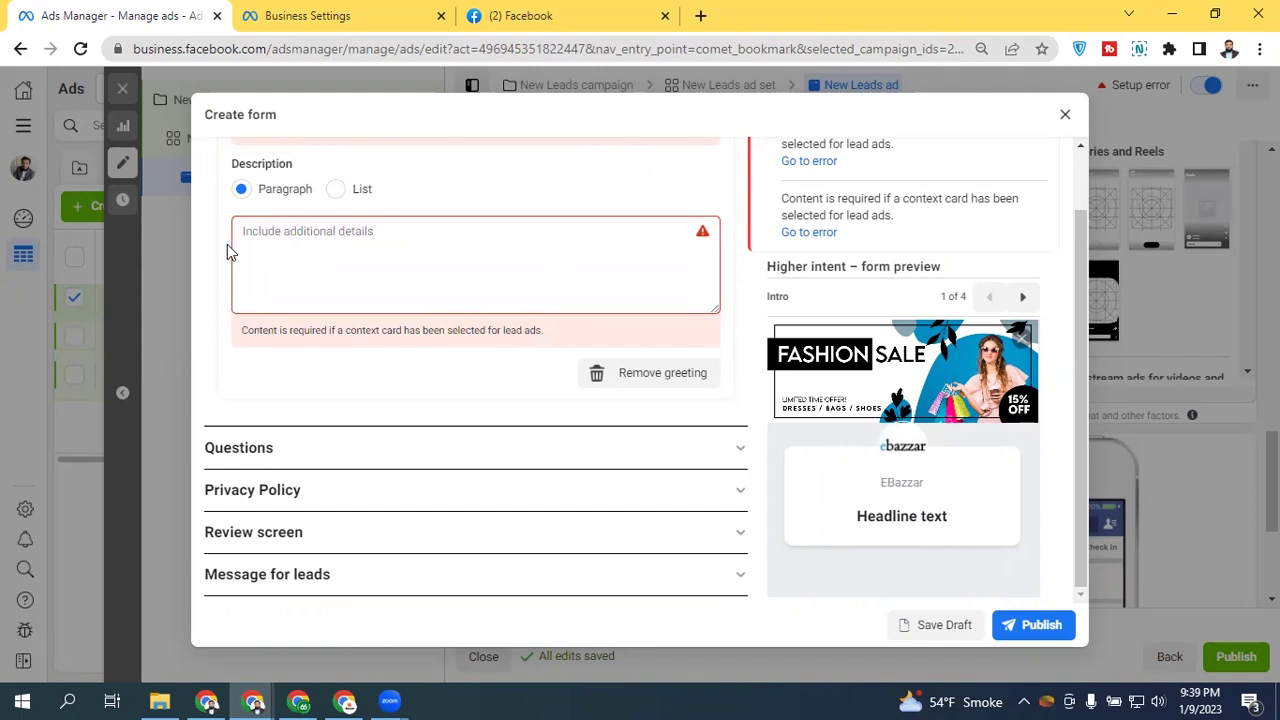
Step: Enter "Provide Some Details To Start Your Order" as the greeting's description in the Intro section
drag(480, 420, 390, 375)
click(425, 358)
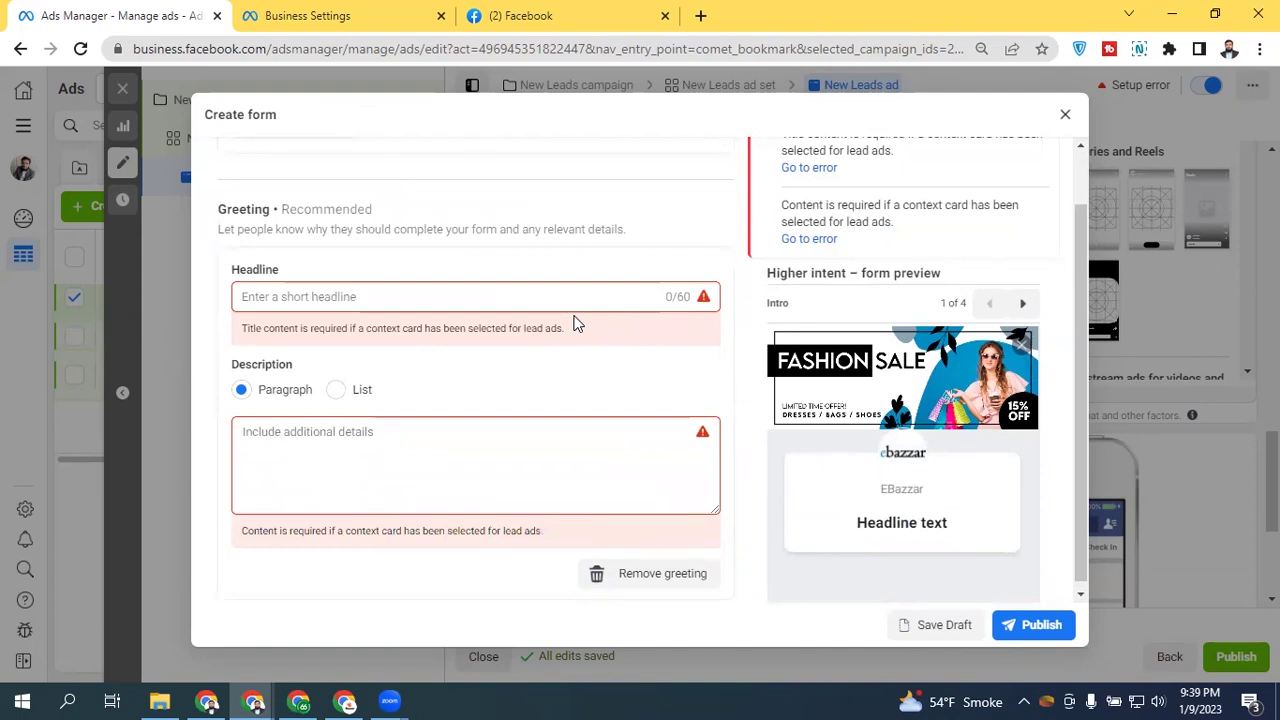
click(443, 299)
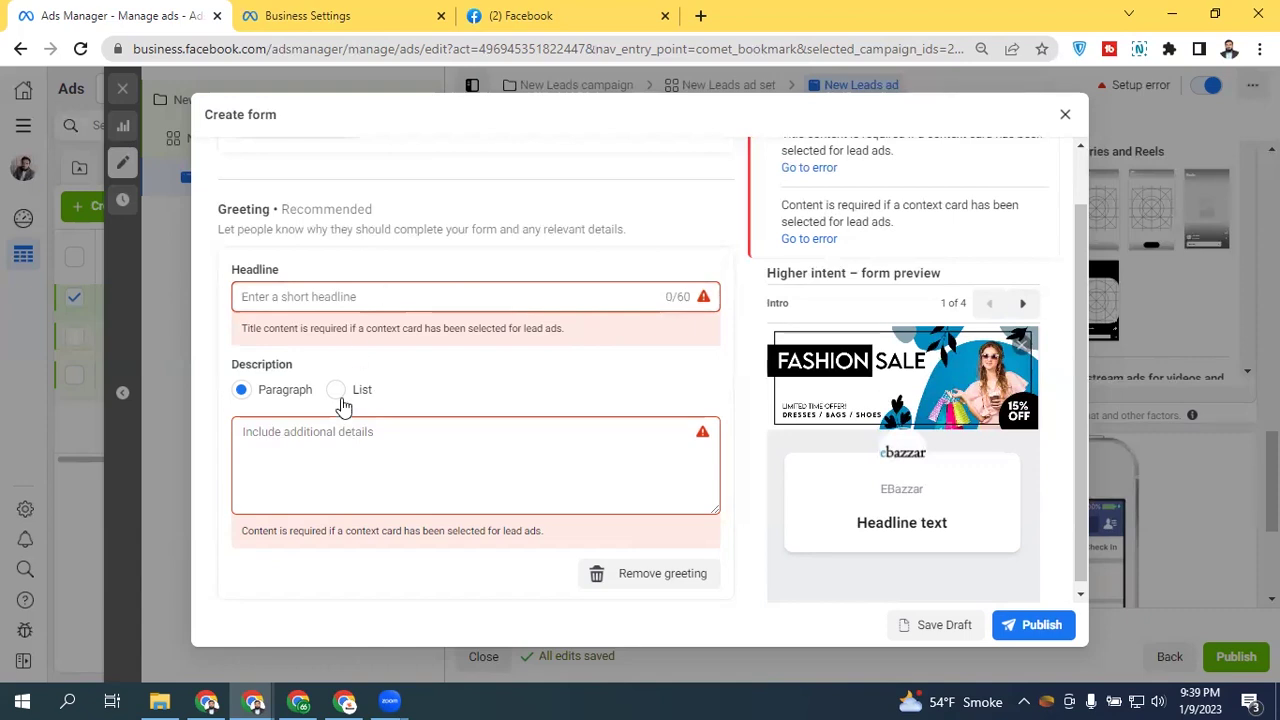
click(340, 435)
text(Th)
key(BackSpace)
key(BackSpace)
text(Provide )
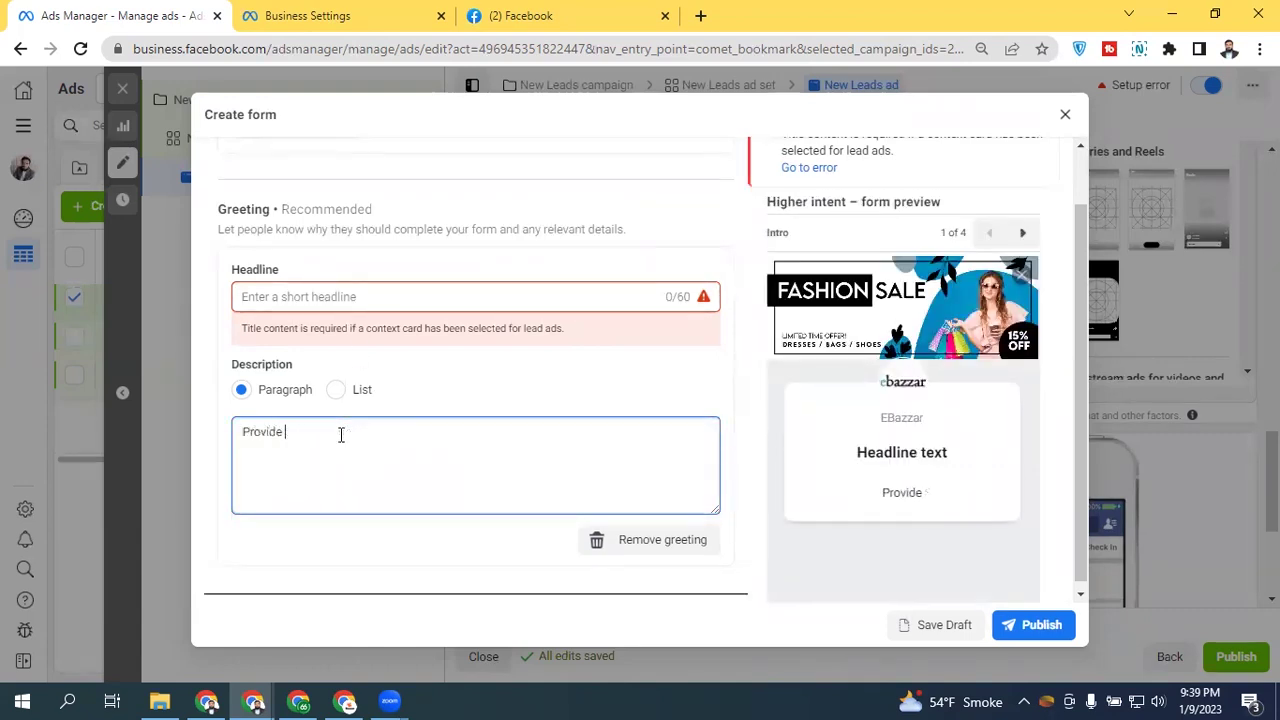
text(Some Details To Start Your Order)
Step: Set the greeting headline to "Few Steps Remaing!" and try the List description format before returning to Paragraph
click(258, 296)
text(Your)
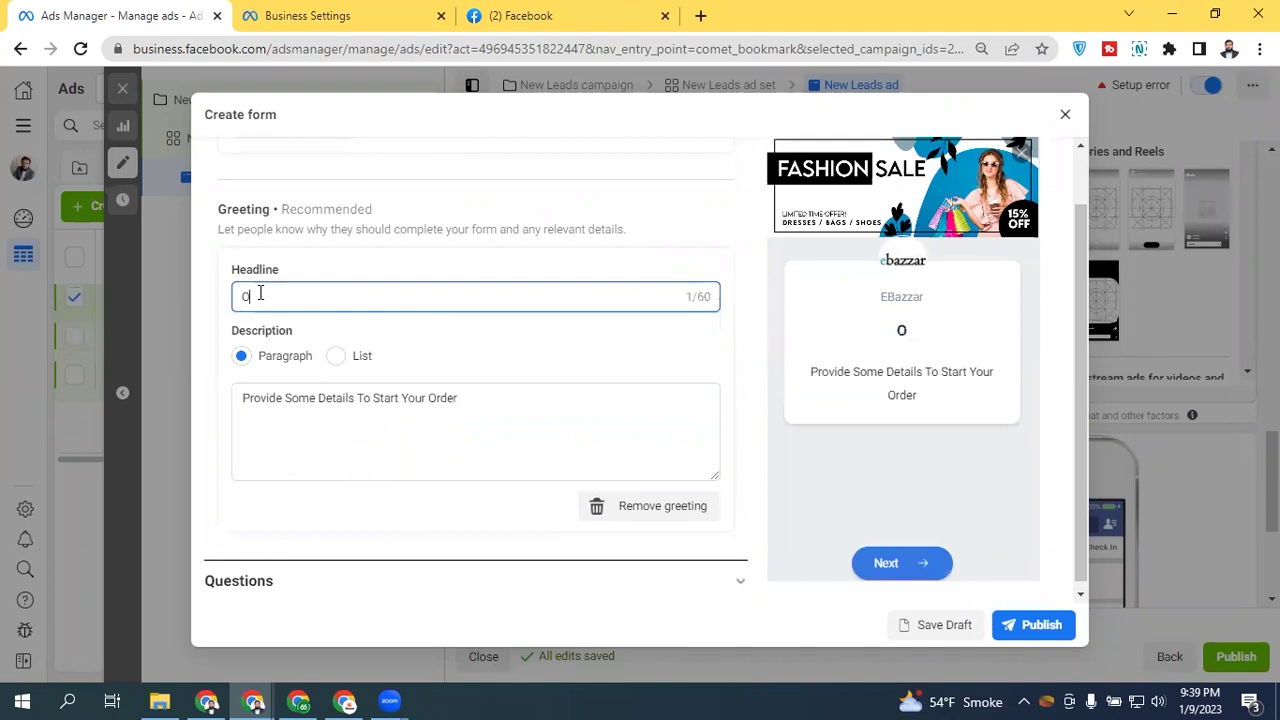
key(ctrl+a)
text(Few Steps Remaing!)
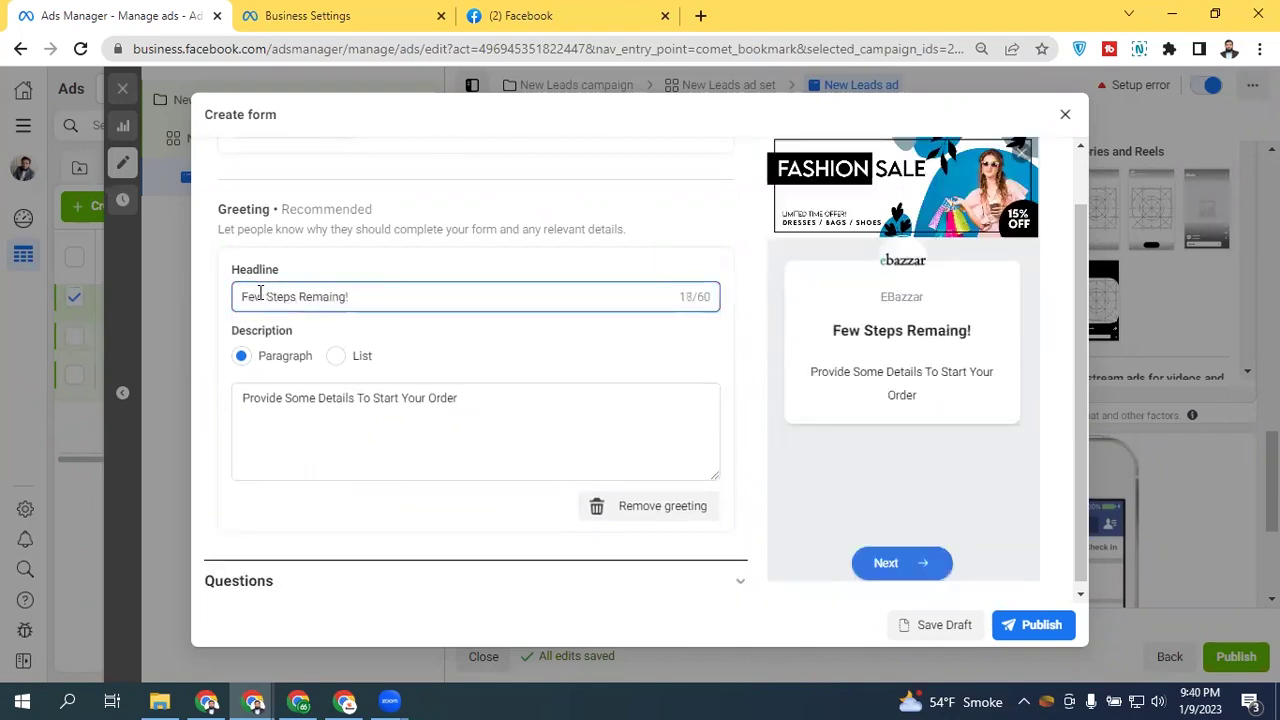
click(416, 331)
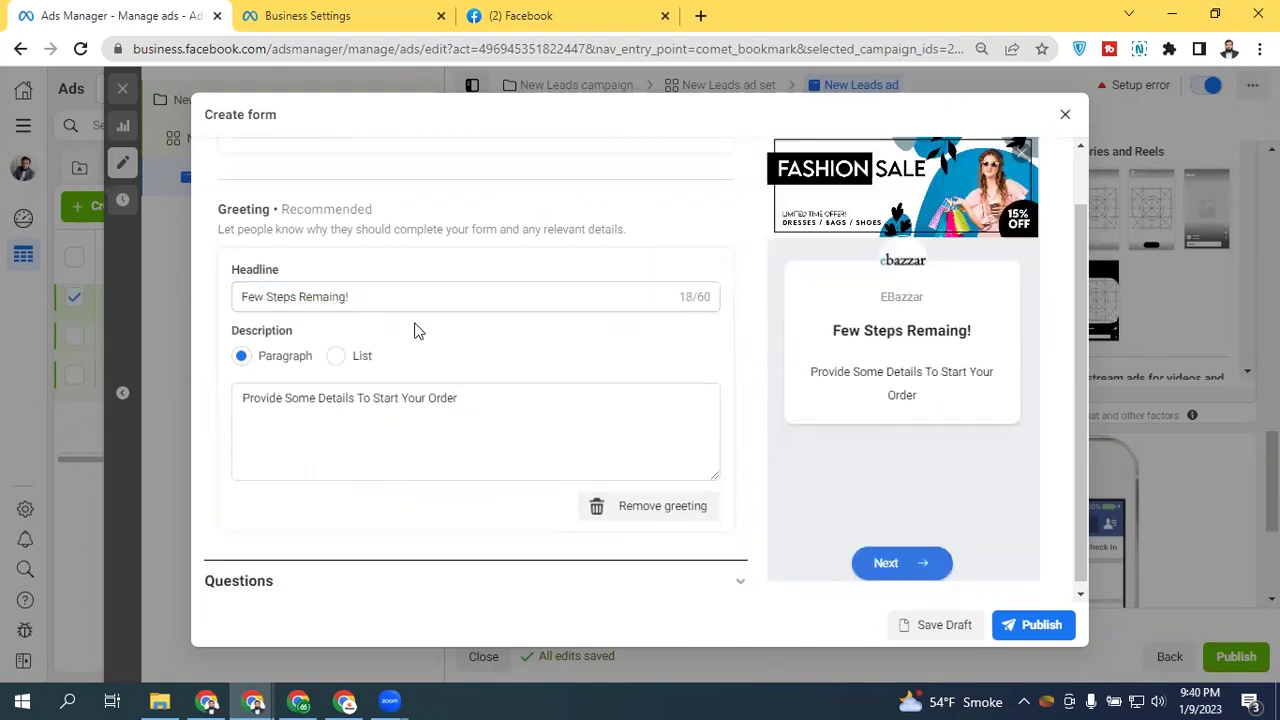
click(338, 357)
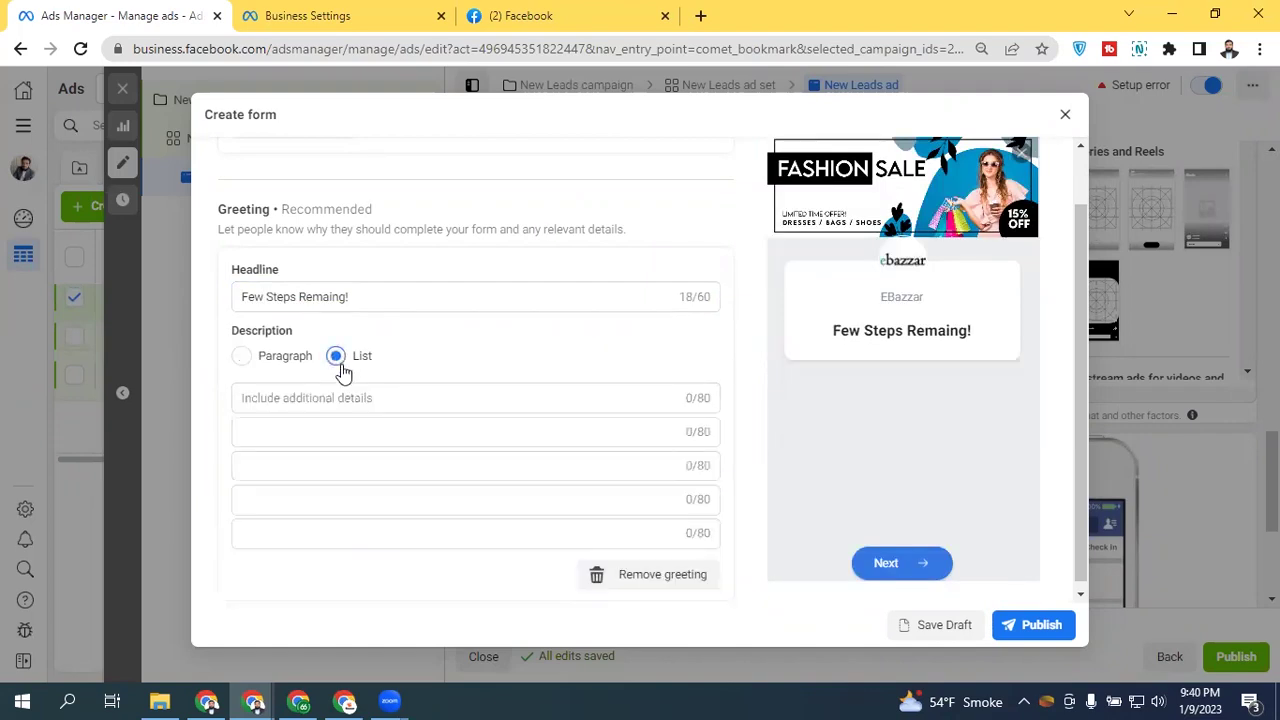
click(242, 356)
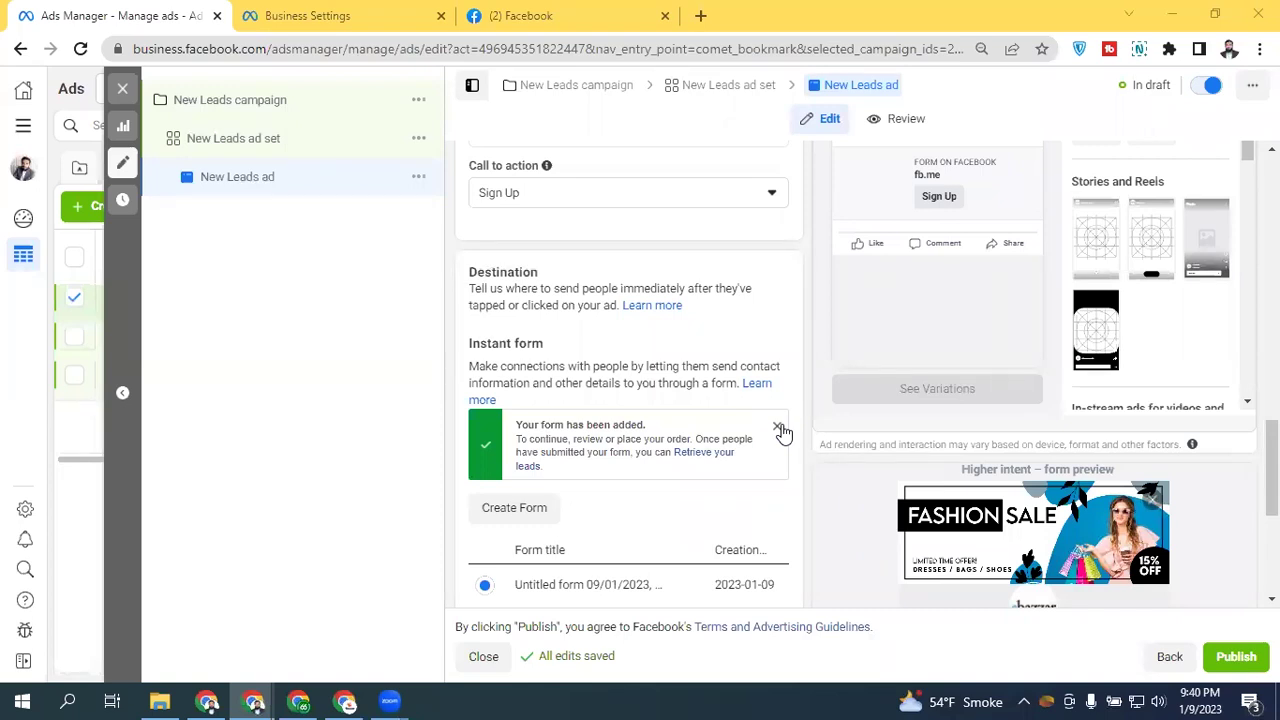
Step: Close the New Leads ad editor and look over the draft ads and their columns in the Ads table
click(128, 88)
click(668, 378)
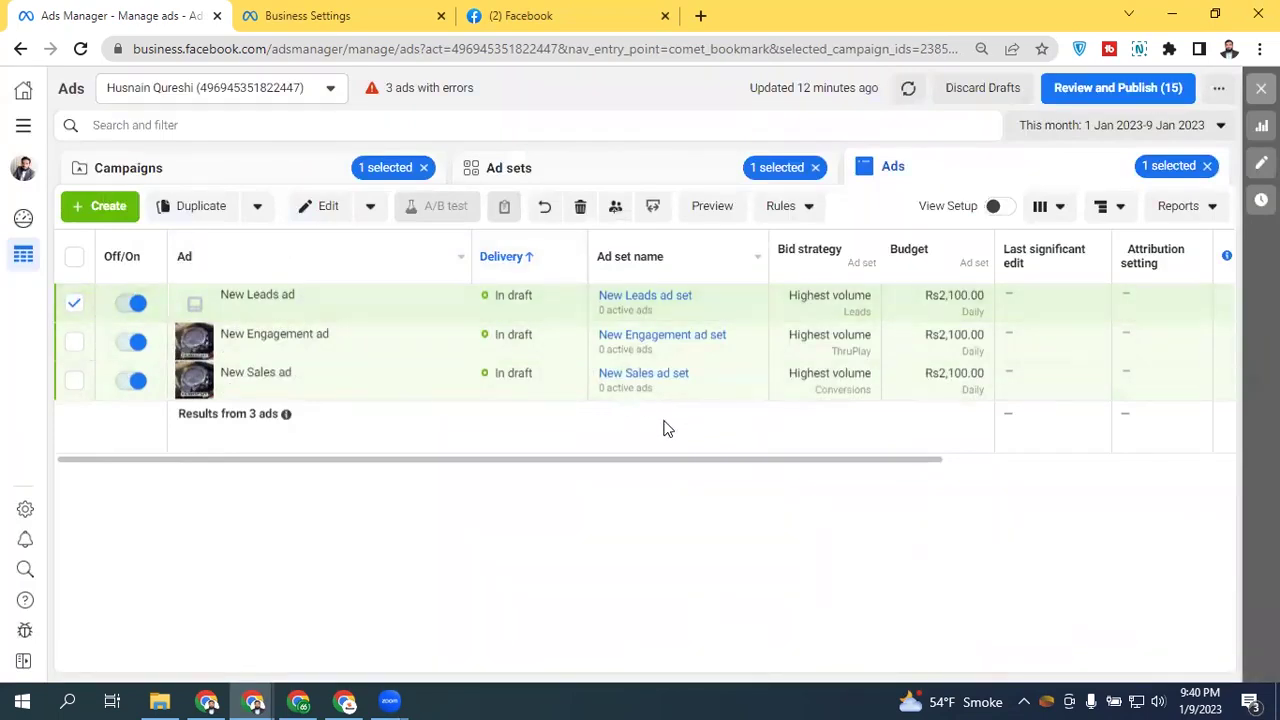
drag(551, 460, 594, 466)
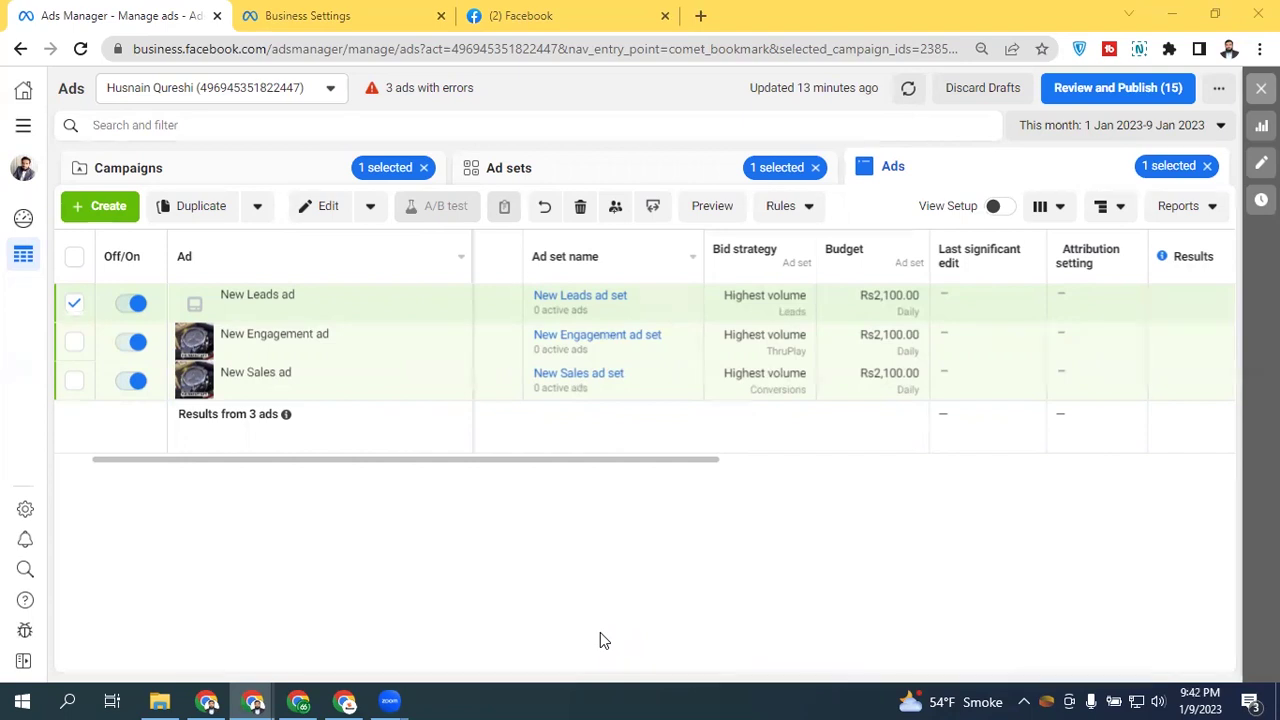
Step: Look over the draft ad sets, briefly opening the New Engagement ad set's editor and closing it again
click(622, 176)
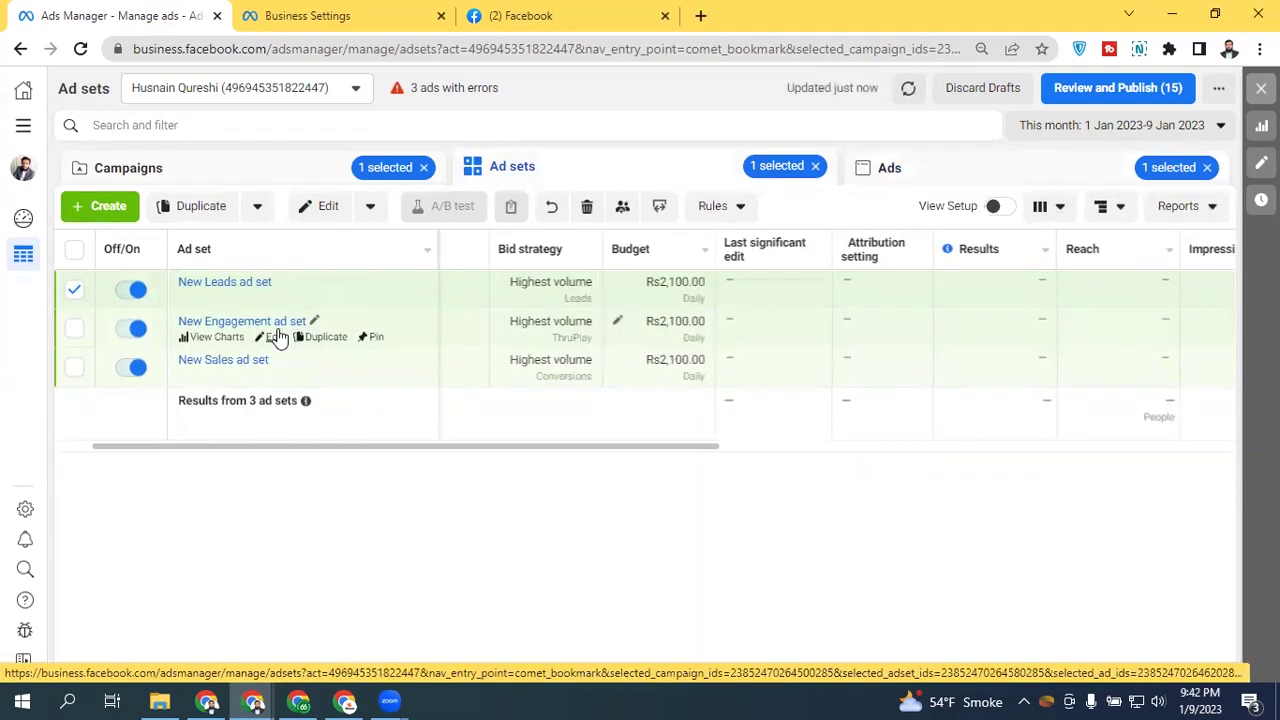
click(274, 297)
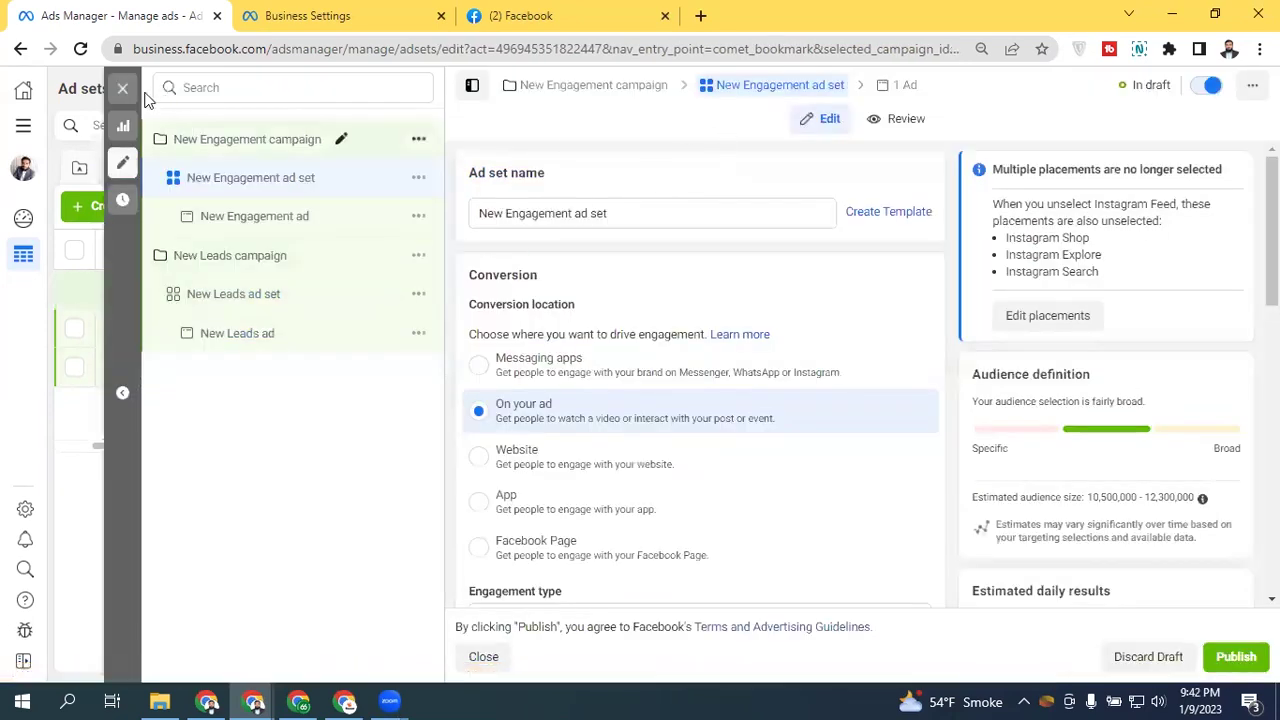
click(122, 89)
click(673, 375)
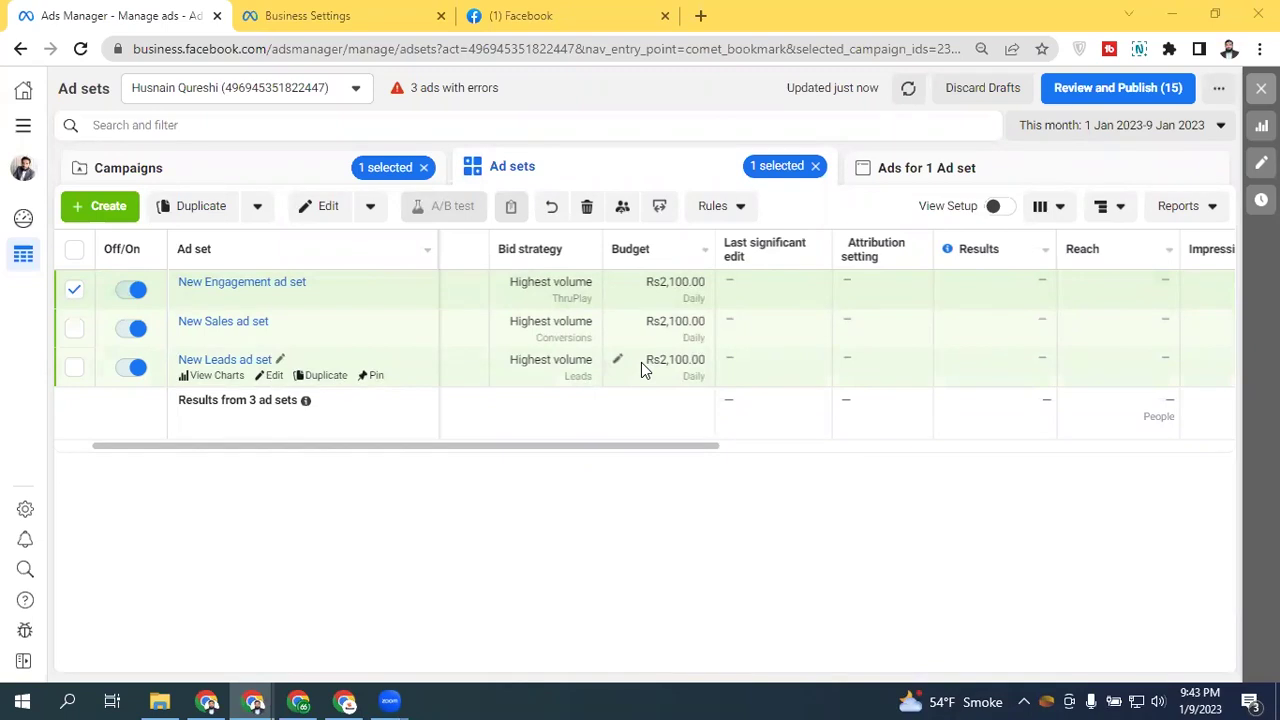
Step: Open the Audiences tool from Ads Manager, agreeing to leave the current page
click(31, 127)
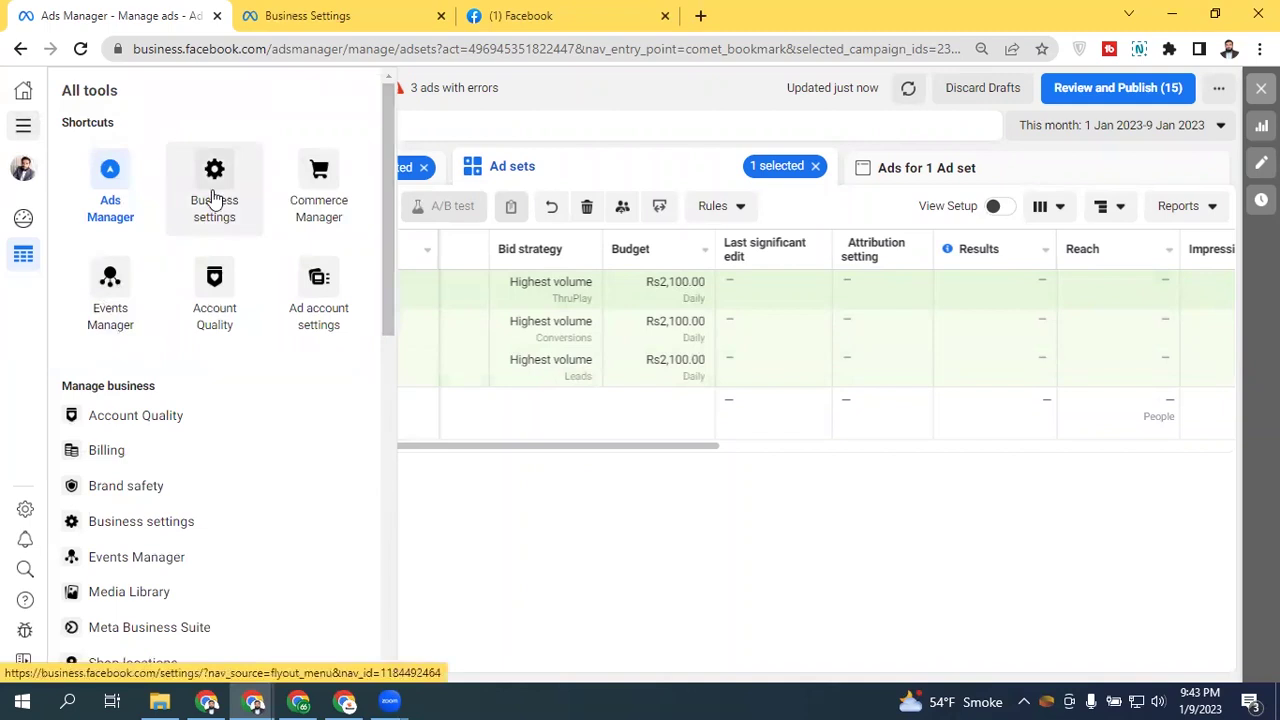
scroll(368, 300, down, 5)
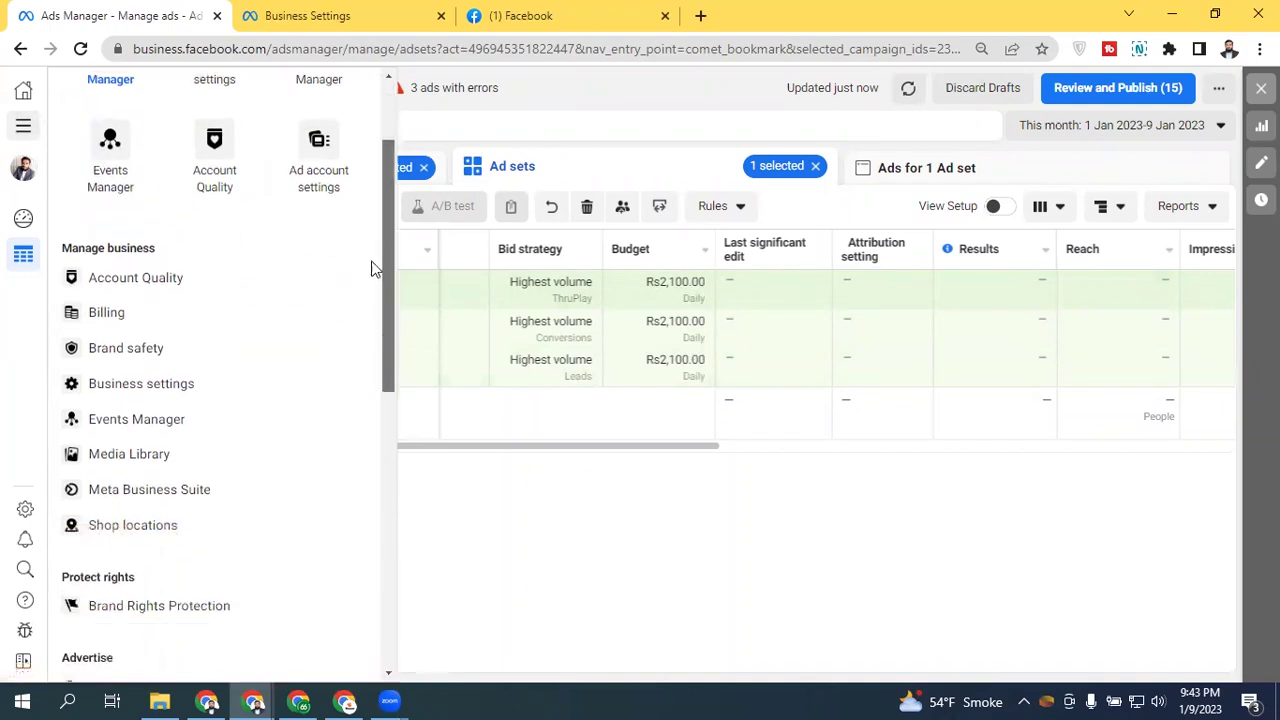
scroll(362, 347, down, 3)
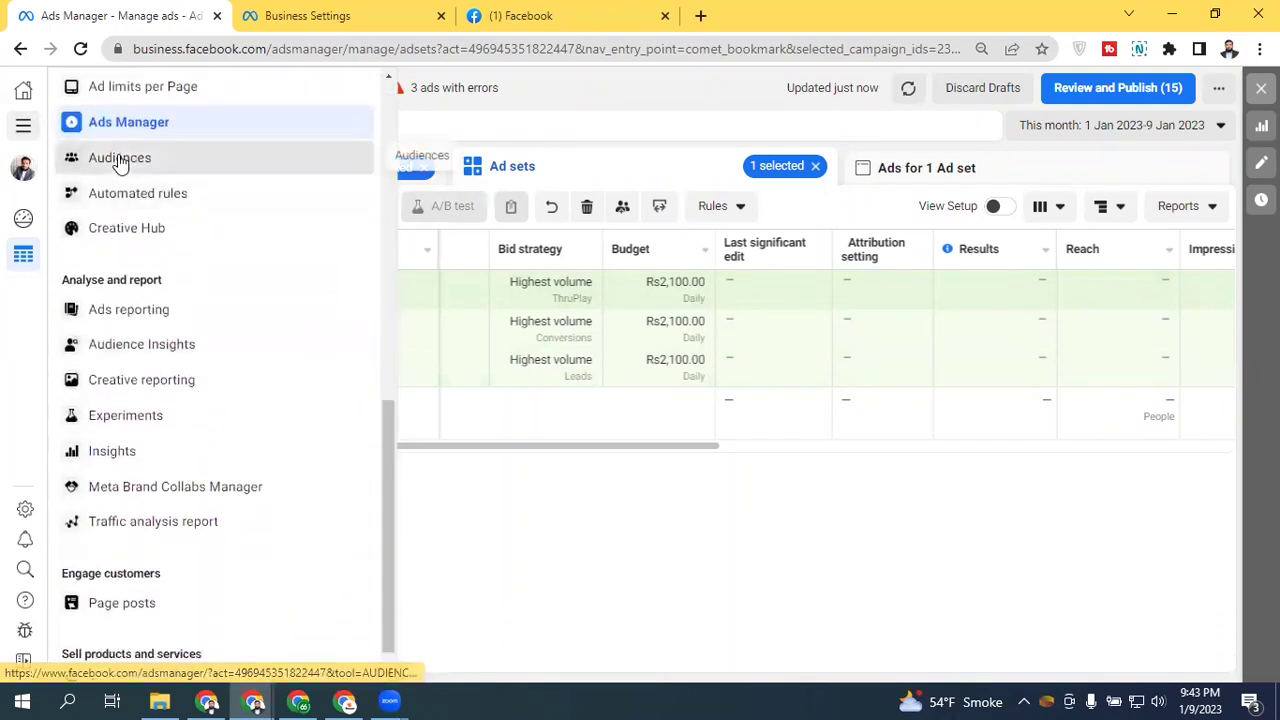
click(125, 158)
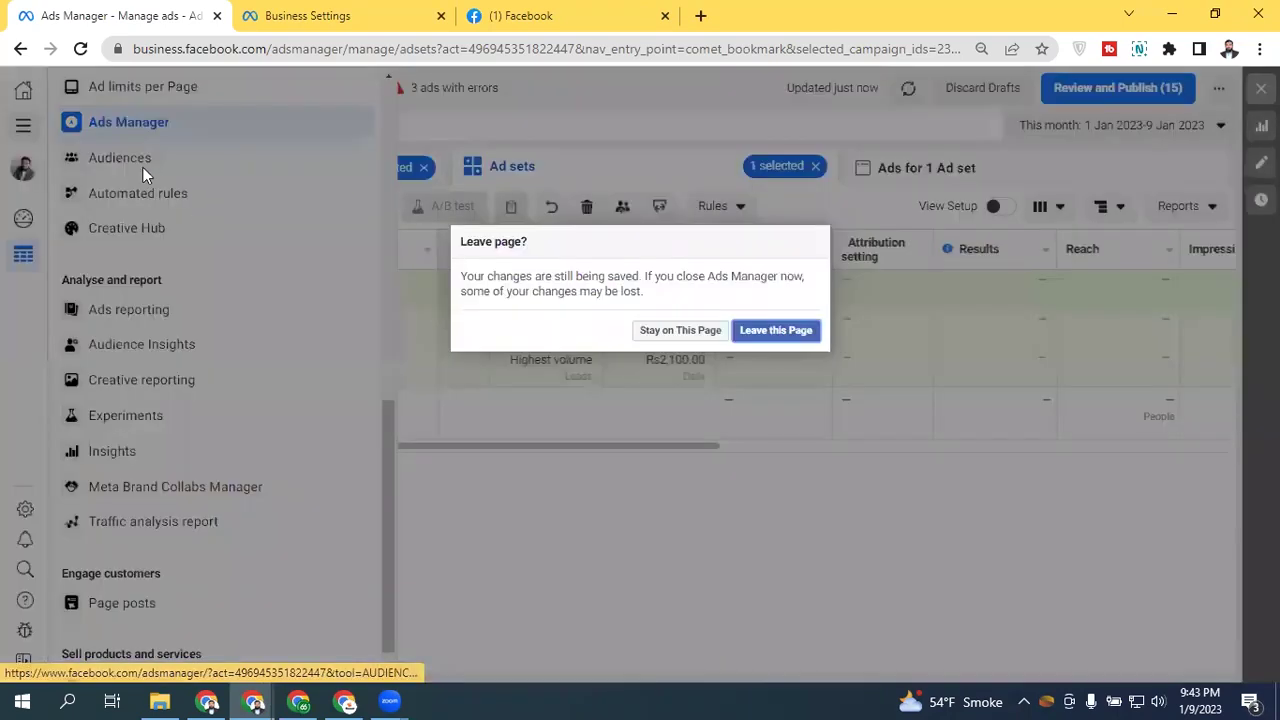
click(752, 333)
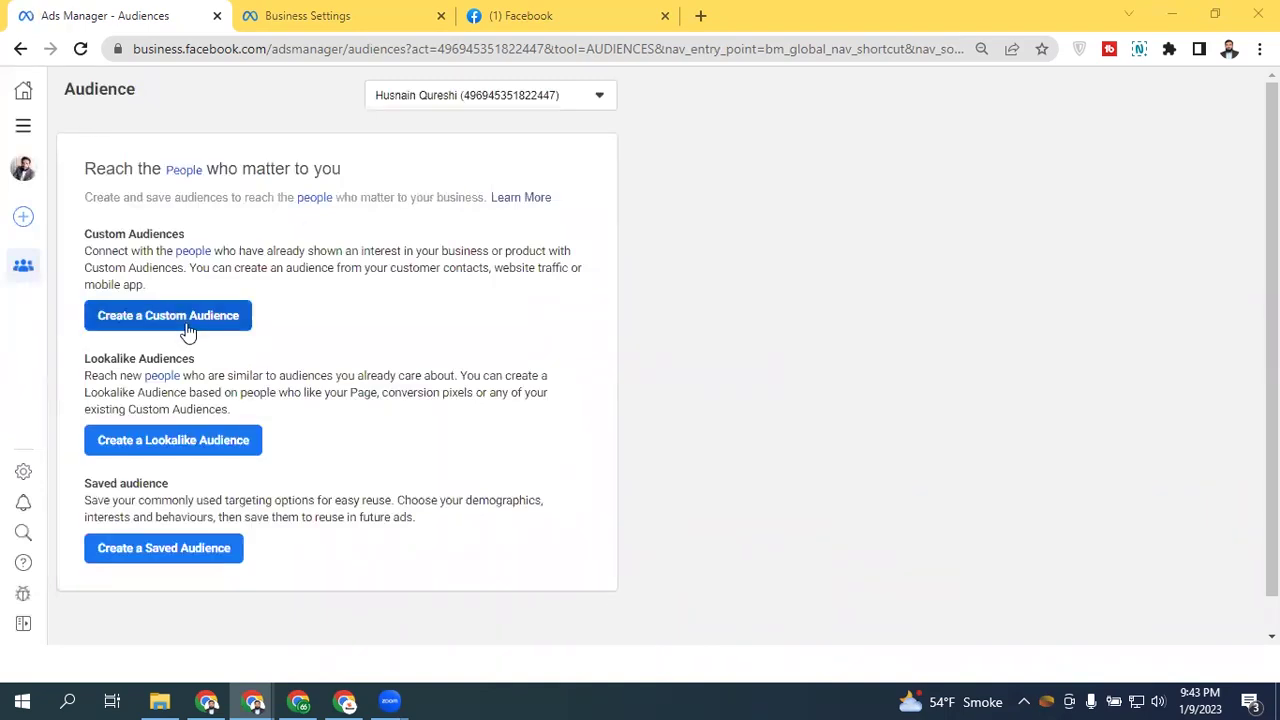
Step: Switch the Audience page to the Ebazzar Ad Account
click(410, 95)
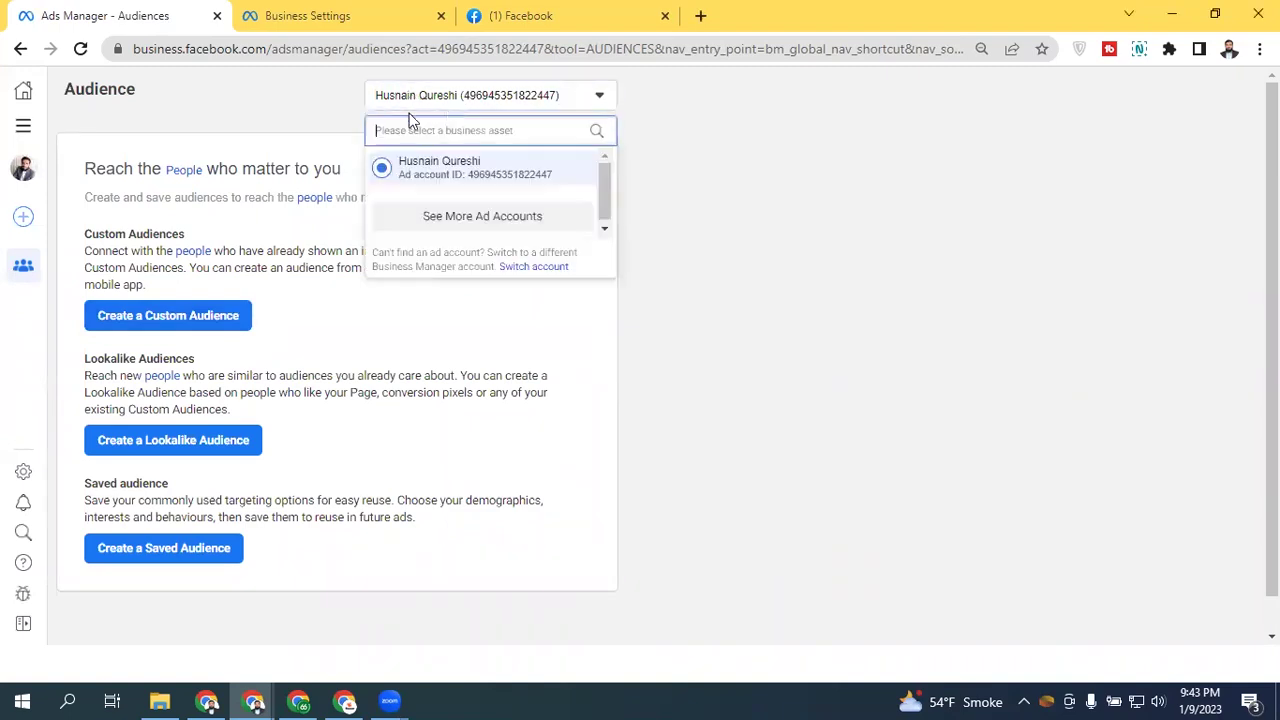
click(434, 233)
click(440, 345)
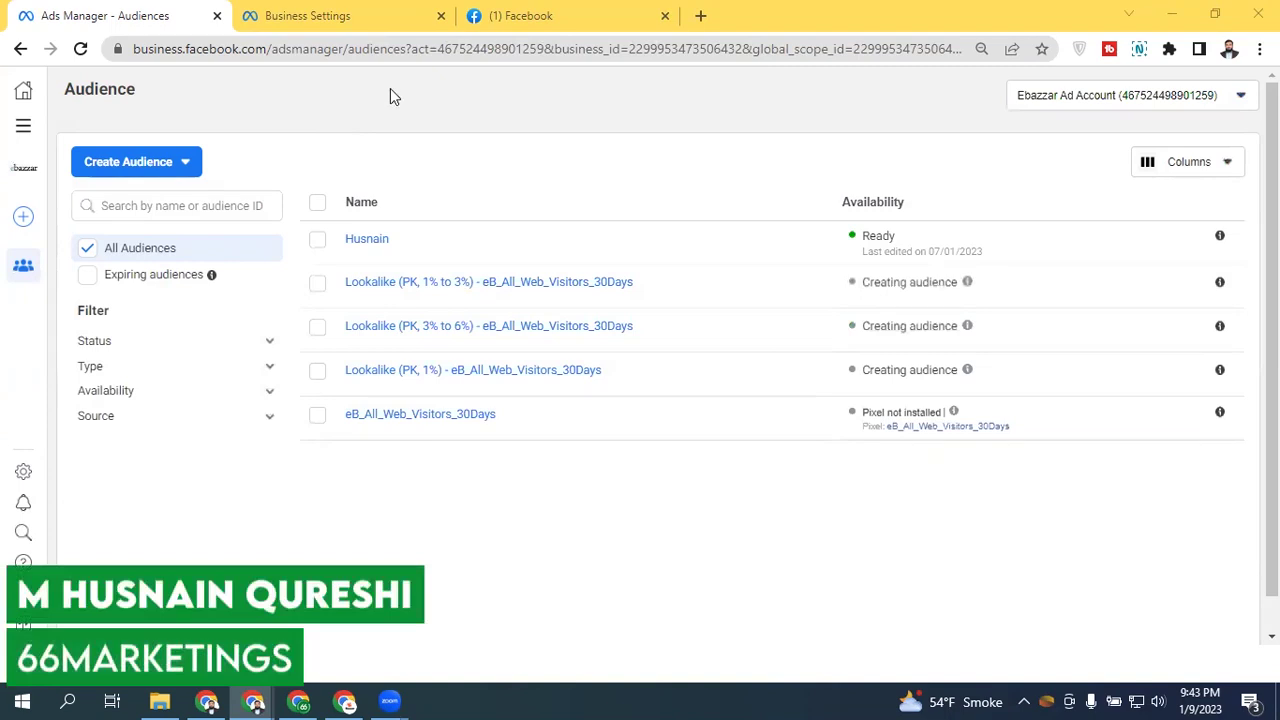
Step: Start a new Custom Audience with Lead form as its source
click(184, 162)
click(143, 205)
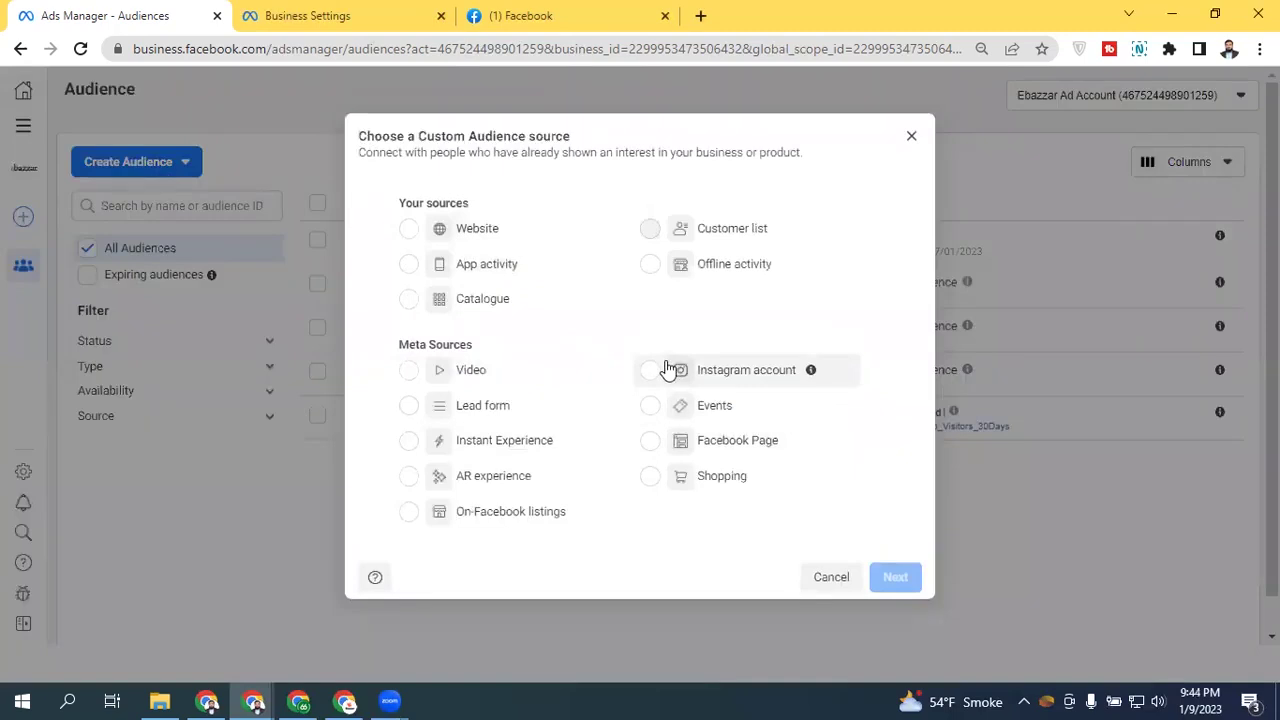
click(469, 410)
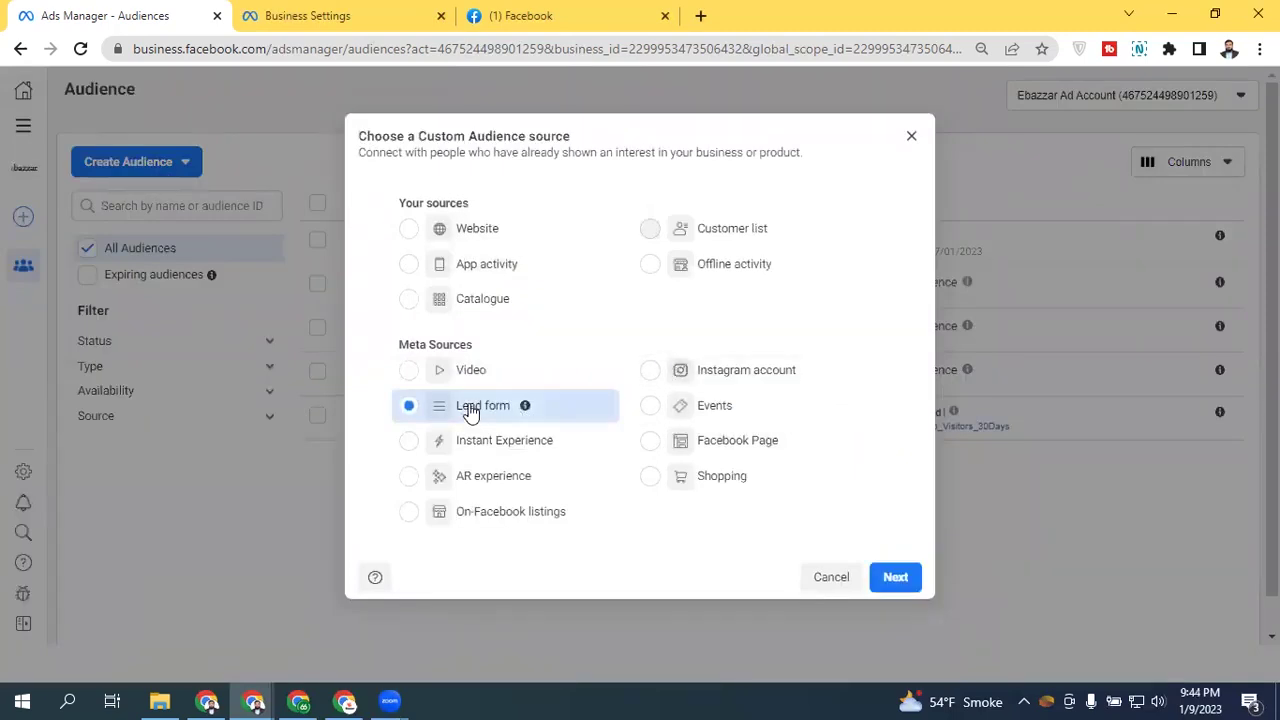
click(894, 577)
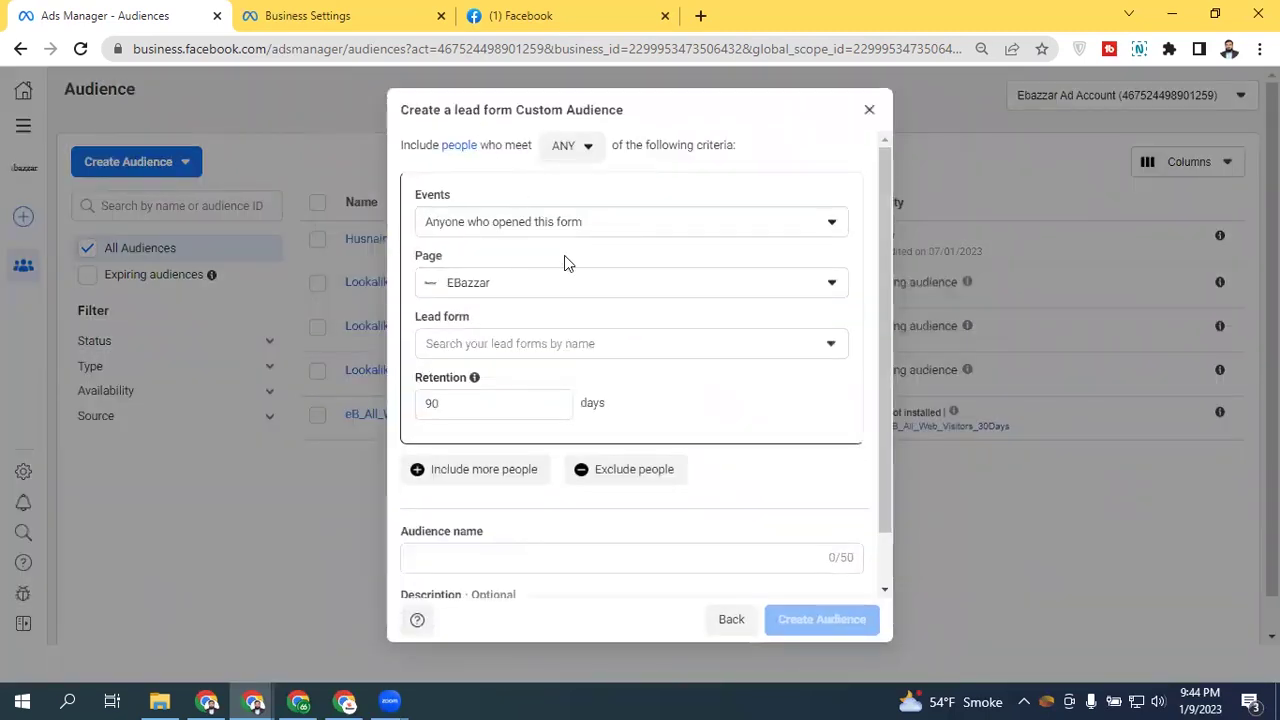
Step: Choose "Untitled form 09/01/2023, 21:28" as the audience's lead form and look through the remaining settings
click(550, 345)
click(525, 446)
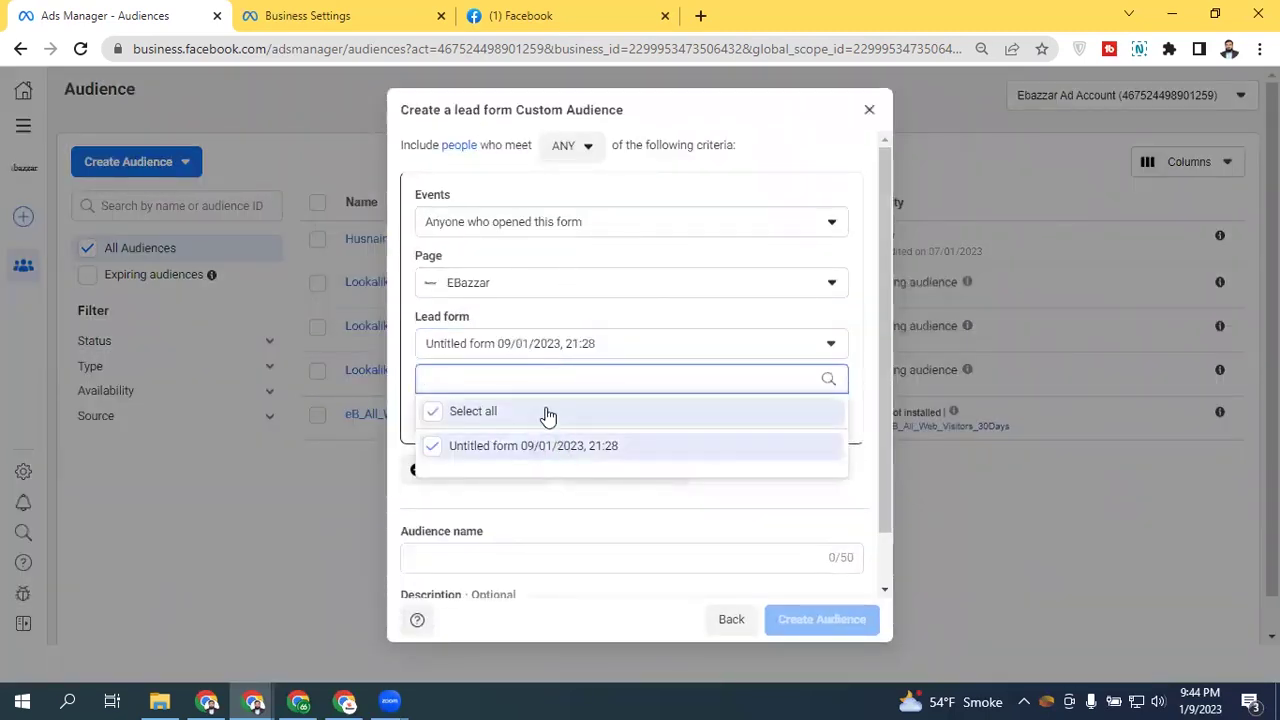
click(558, 320)
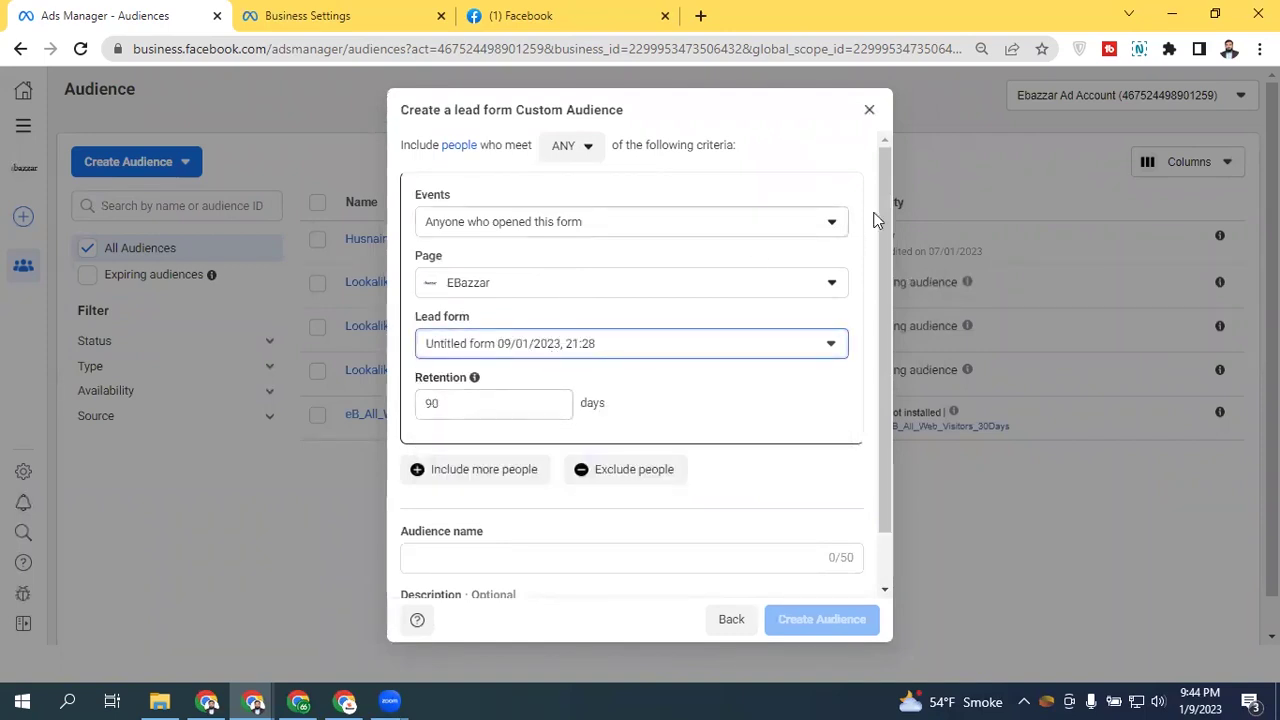
scroll(870, 306, down, 1)
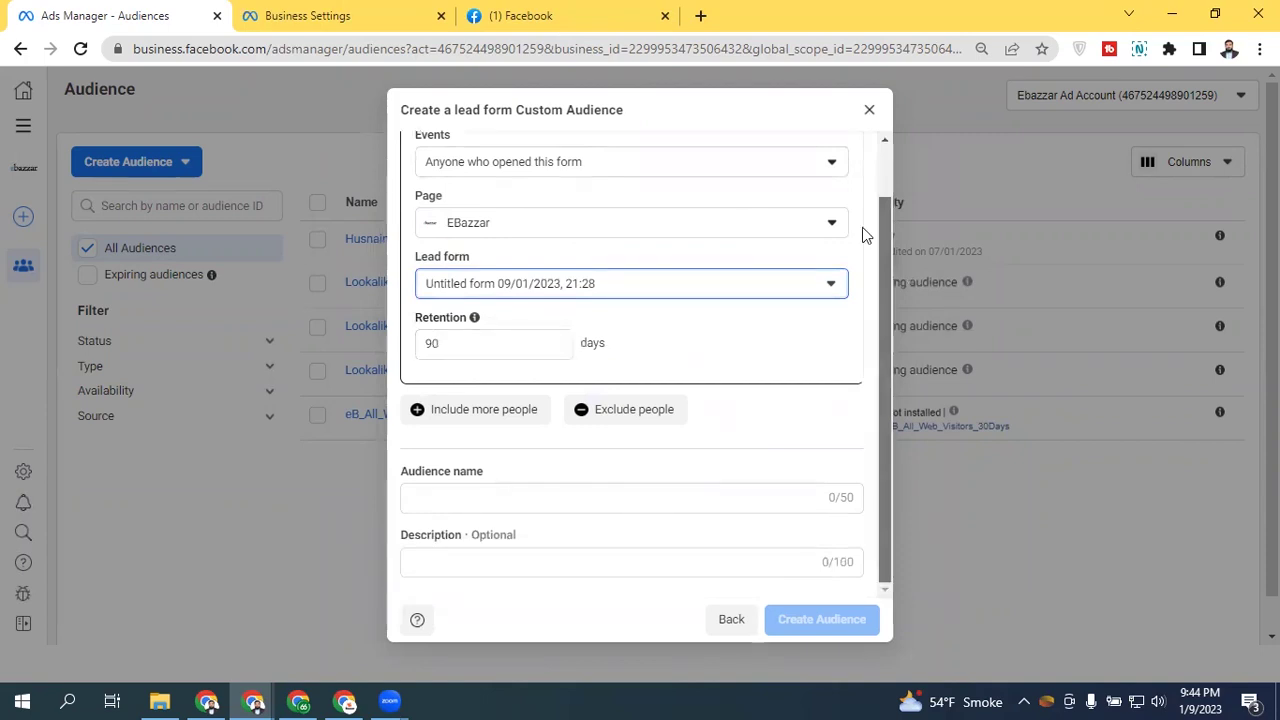
scroll(862, 227, up, 1)
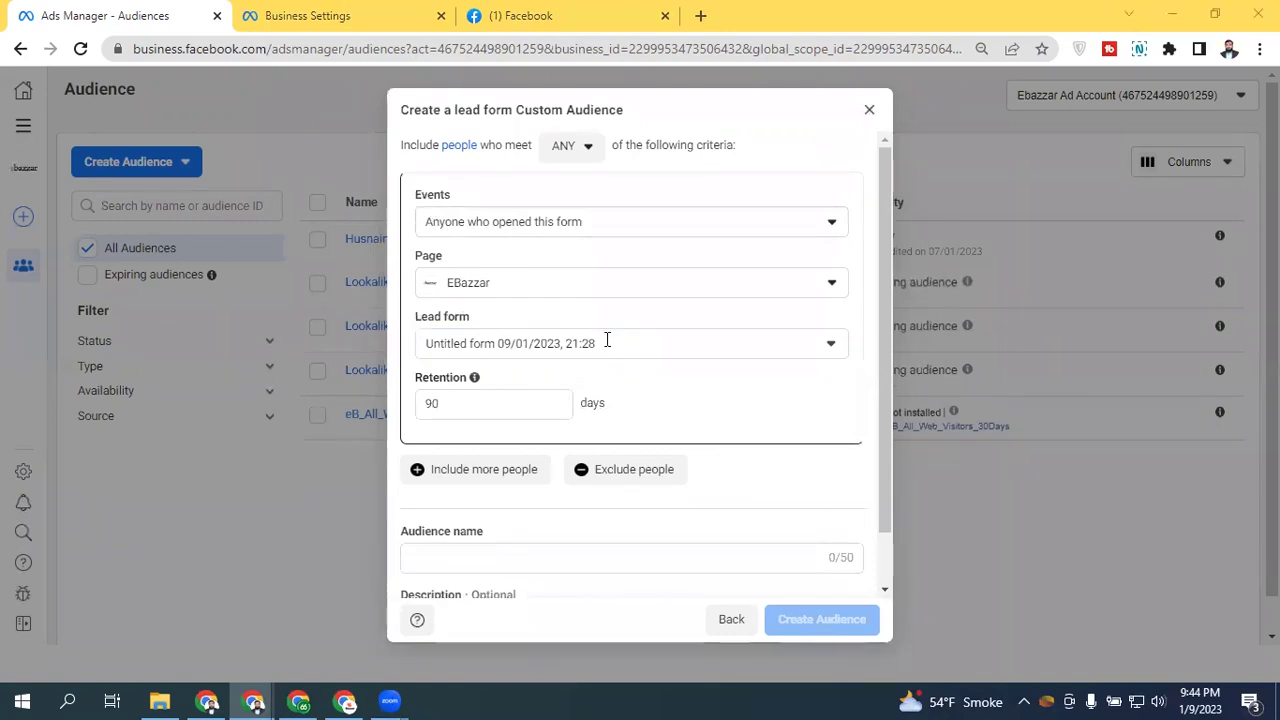
Step: Try the events for people who opened but didn't submit and who opened and submitted the form, then close without creating the audience
click(516, 228)
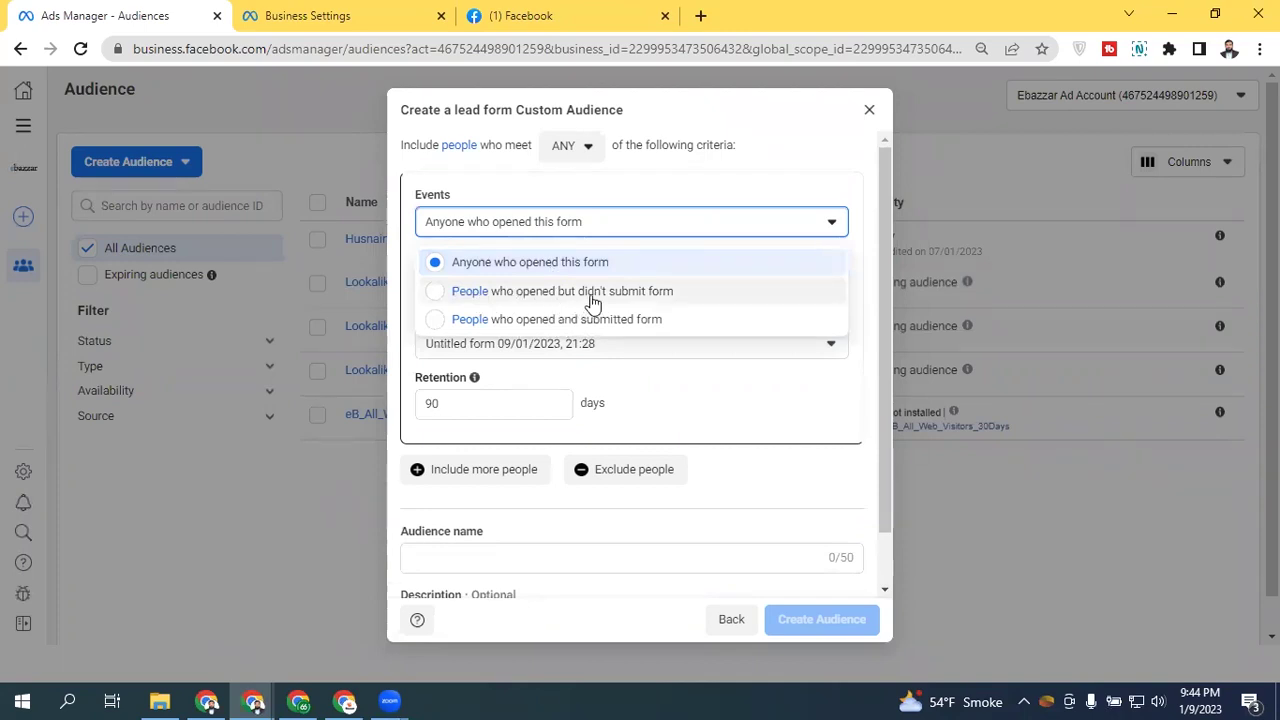
click(696, 298)
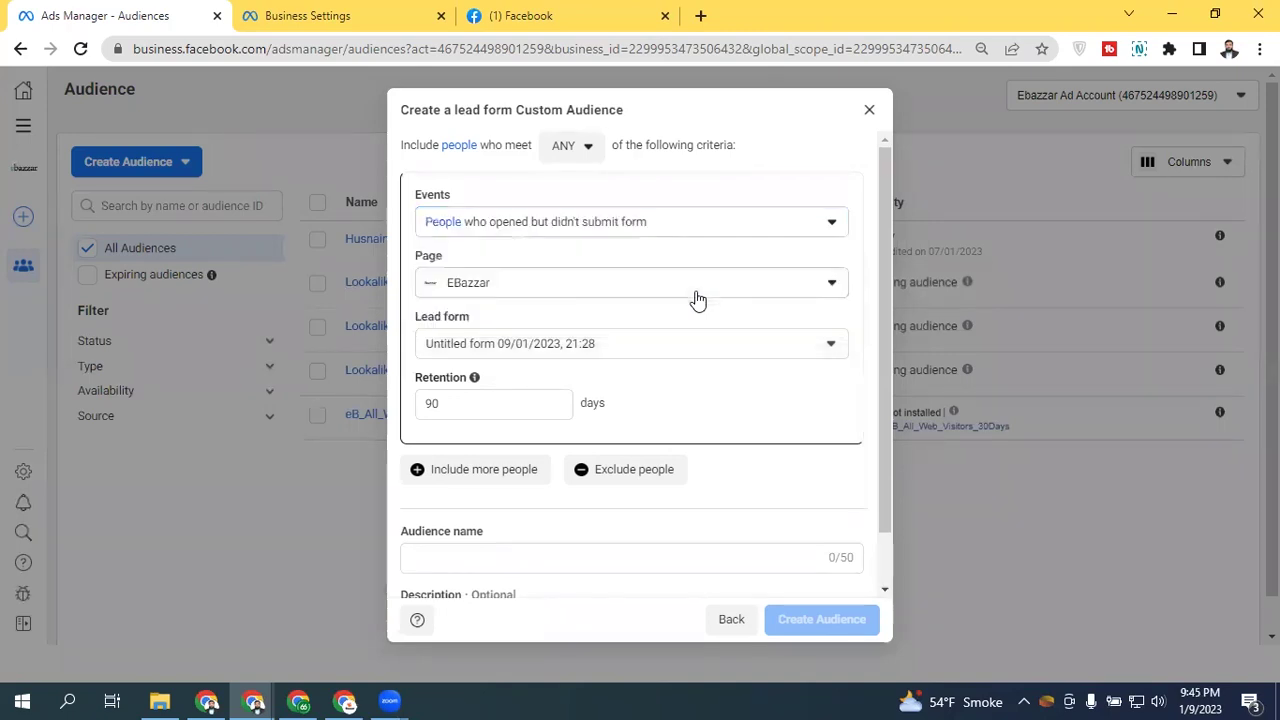
click(648, 234)
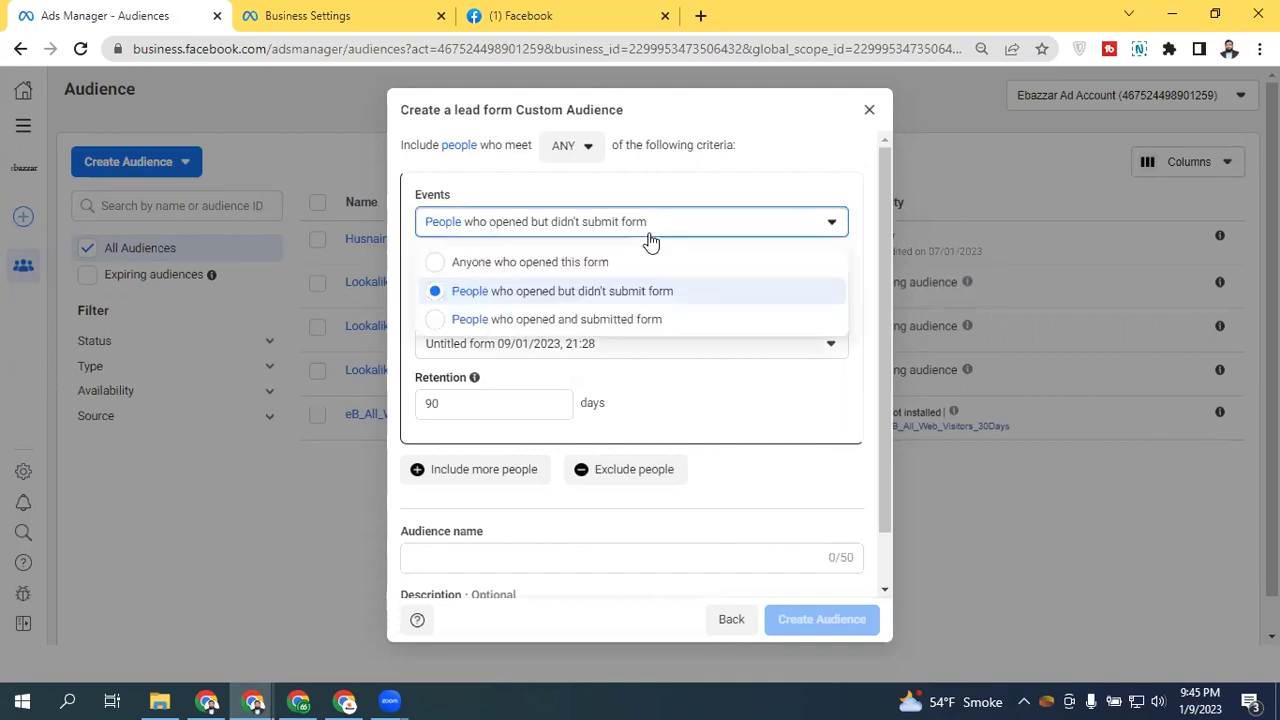
click(518, 321)
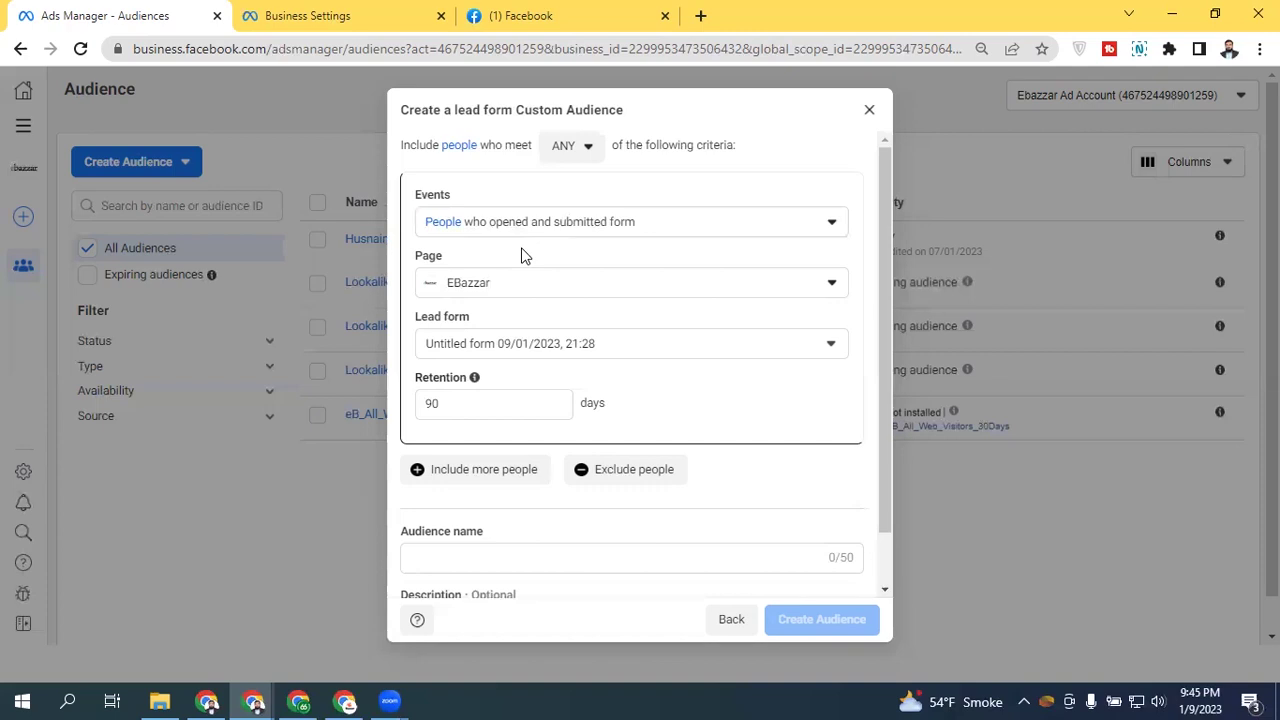
click(867, 110)
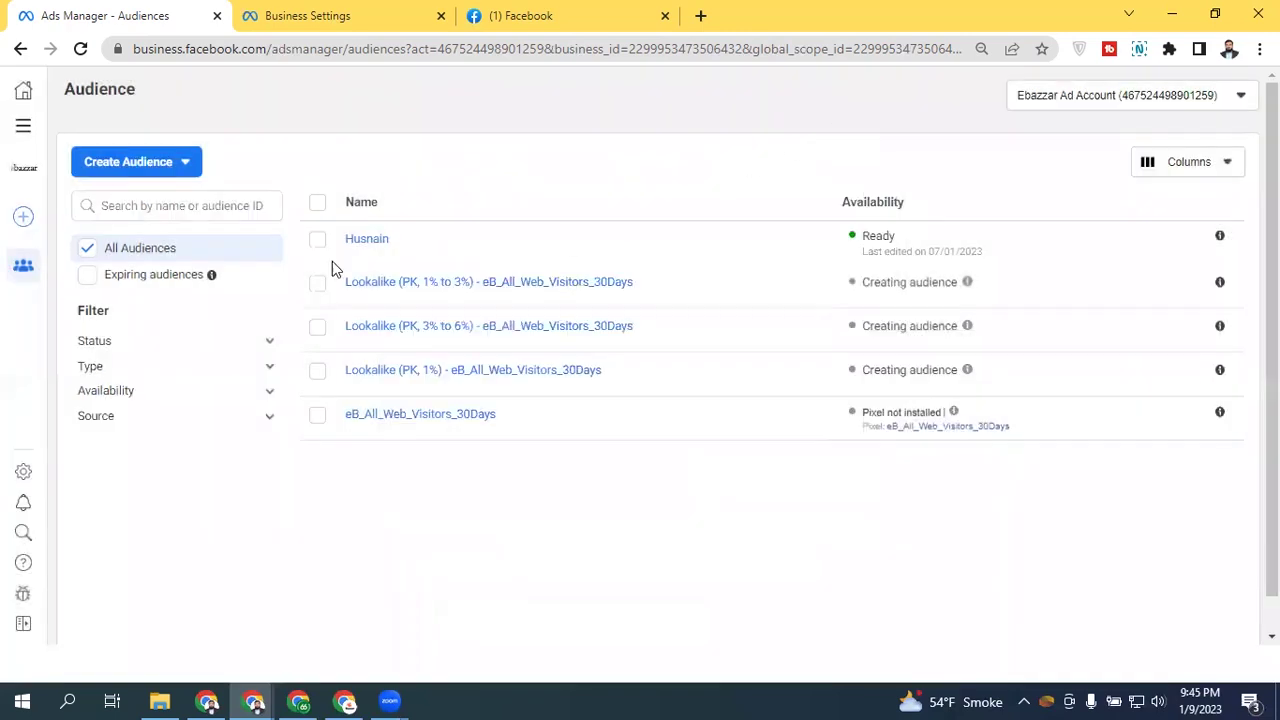
Step: Review the Custom Audience source choices again, dismissing the IDM error and its download page, and close the dialog without choosing one
click(113, 161)
click(151, 203)
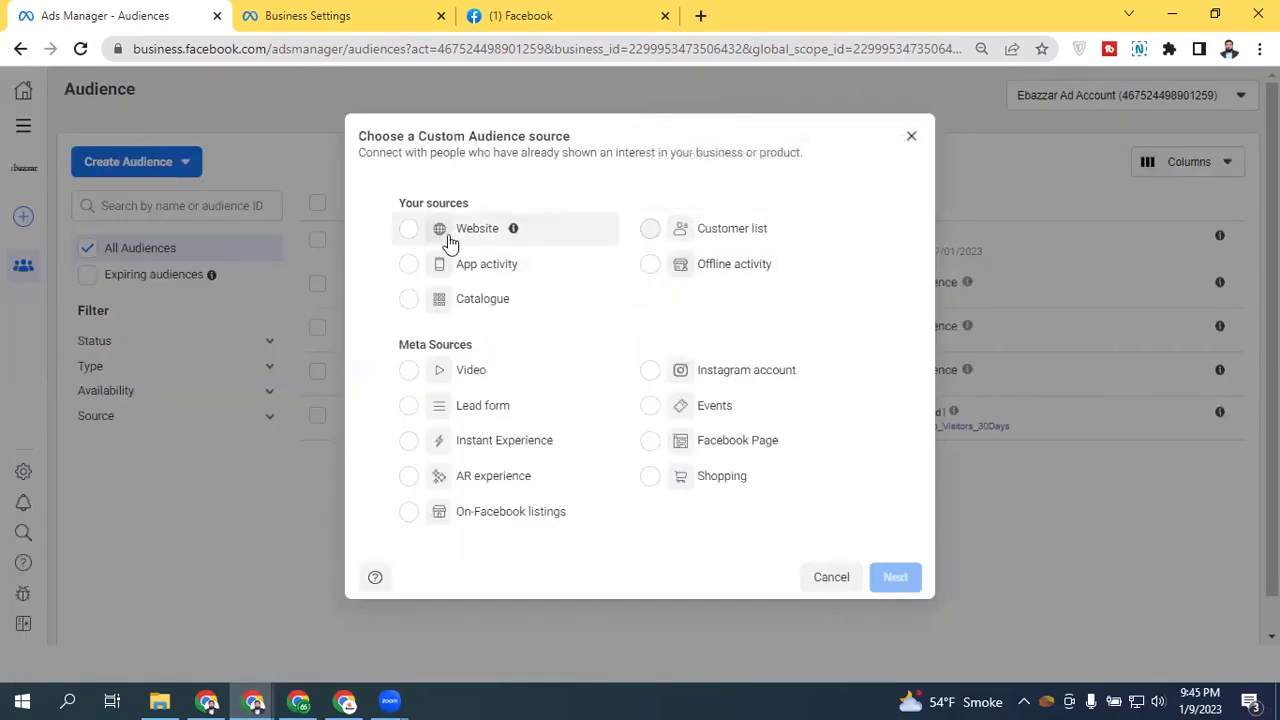
mouse_move(719, 233)
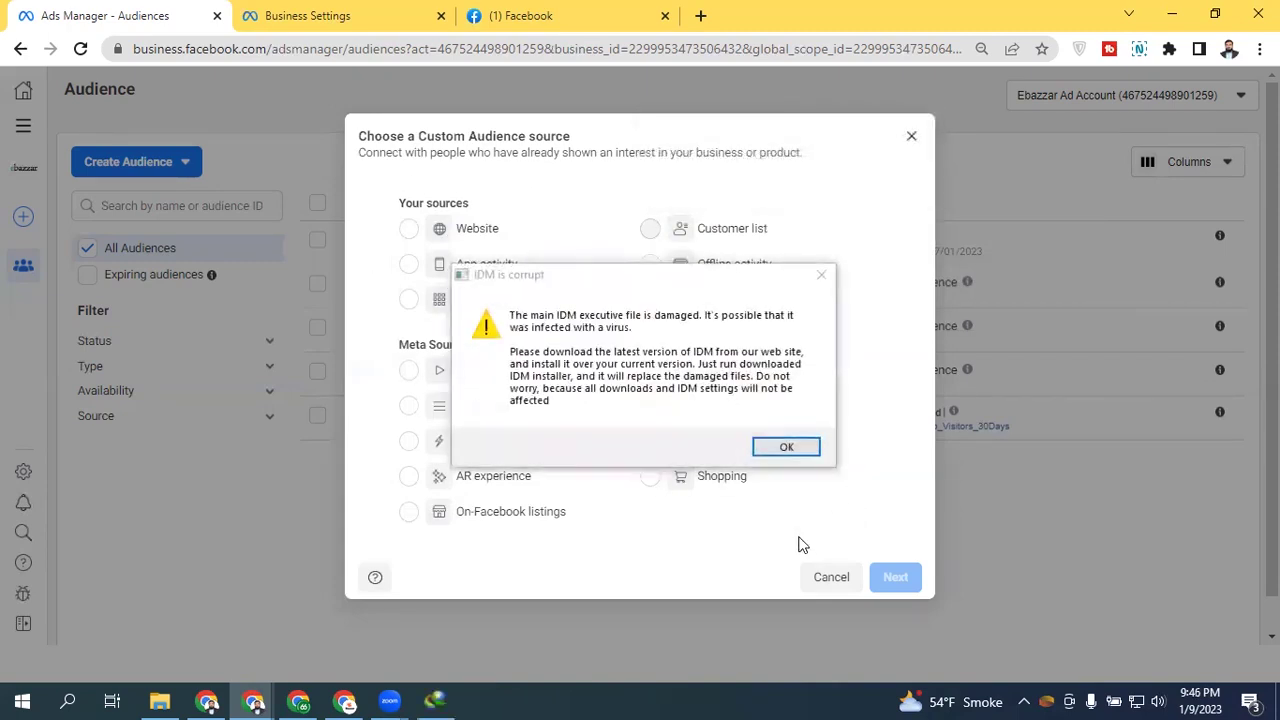
click(819, 274)
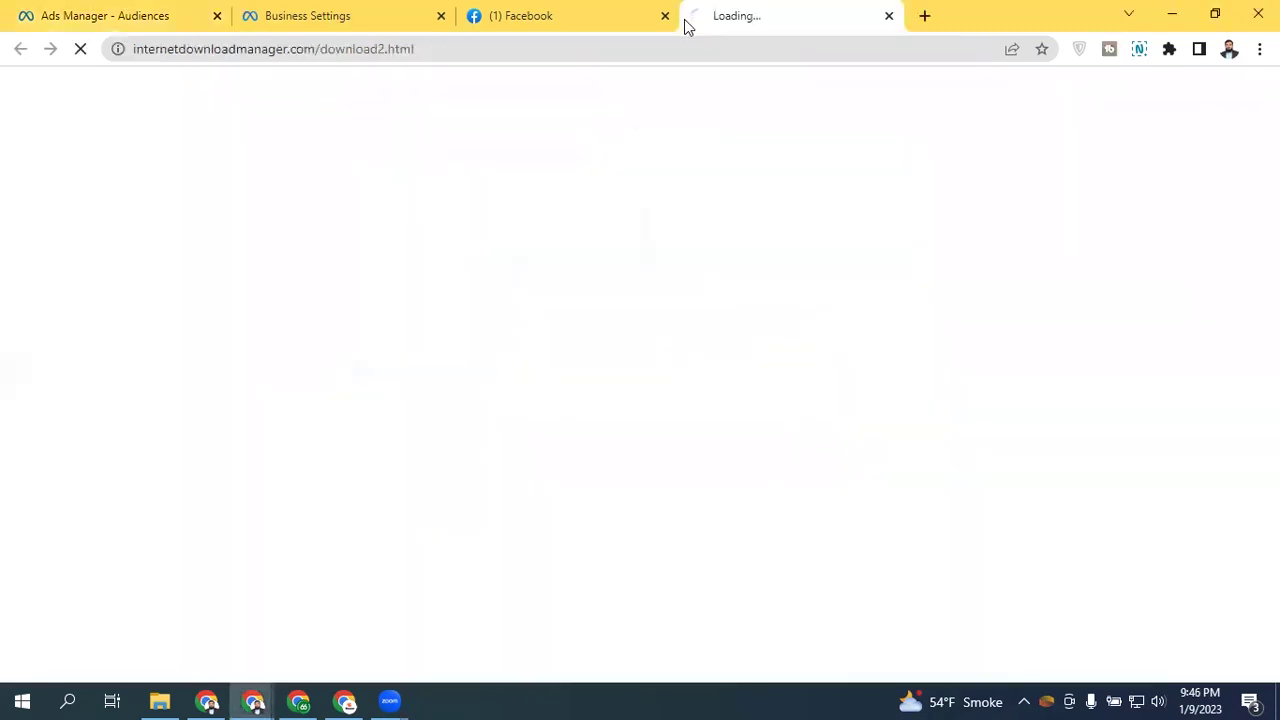
click(889, 16)
key(ctrl+1)
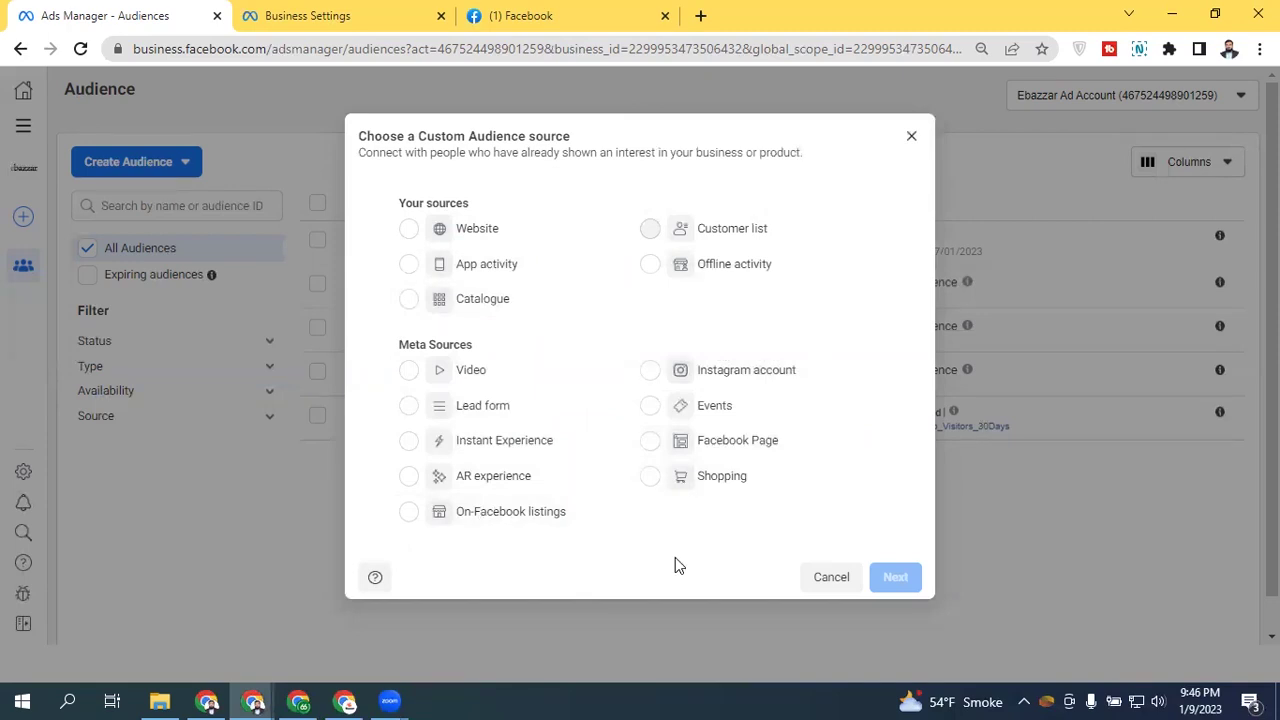
click(911, 138)
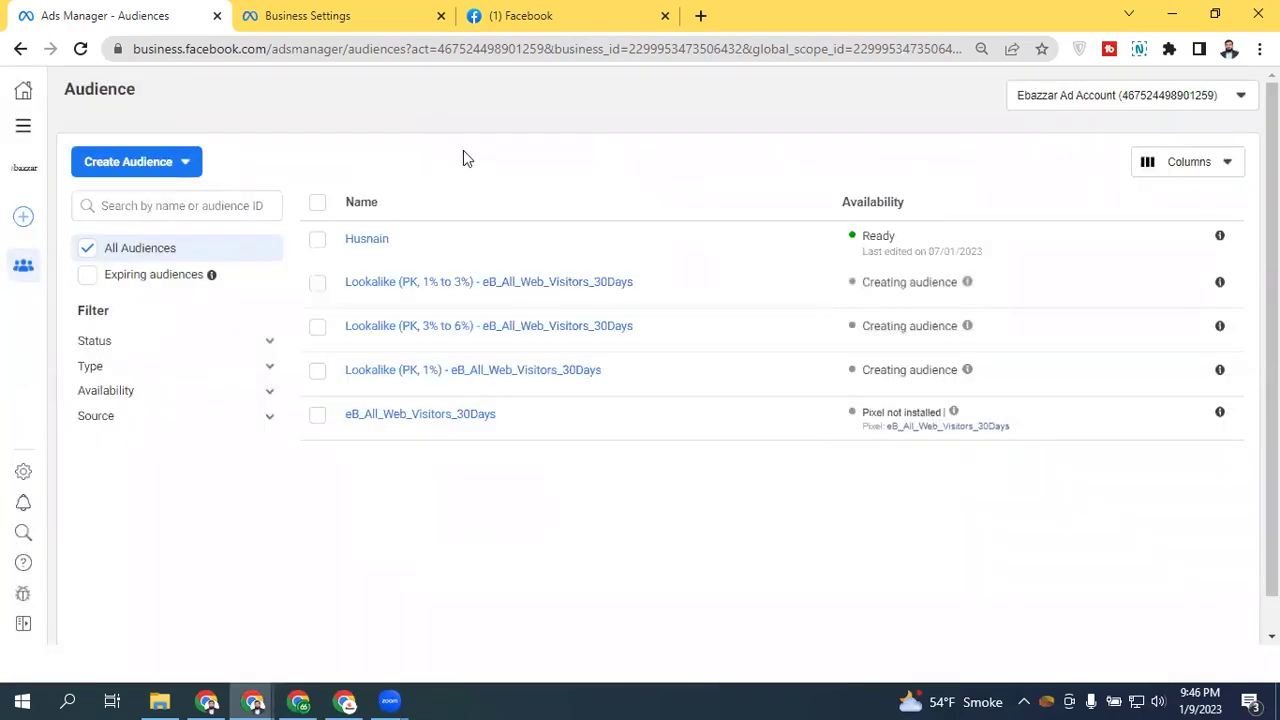
Step: Return to Ads Manager from the Ebazzar account's Audience page
click(23, 125)
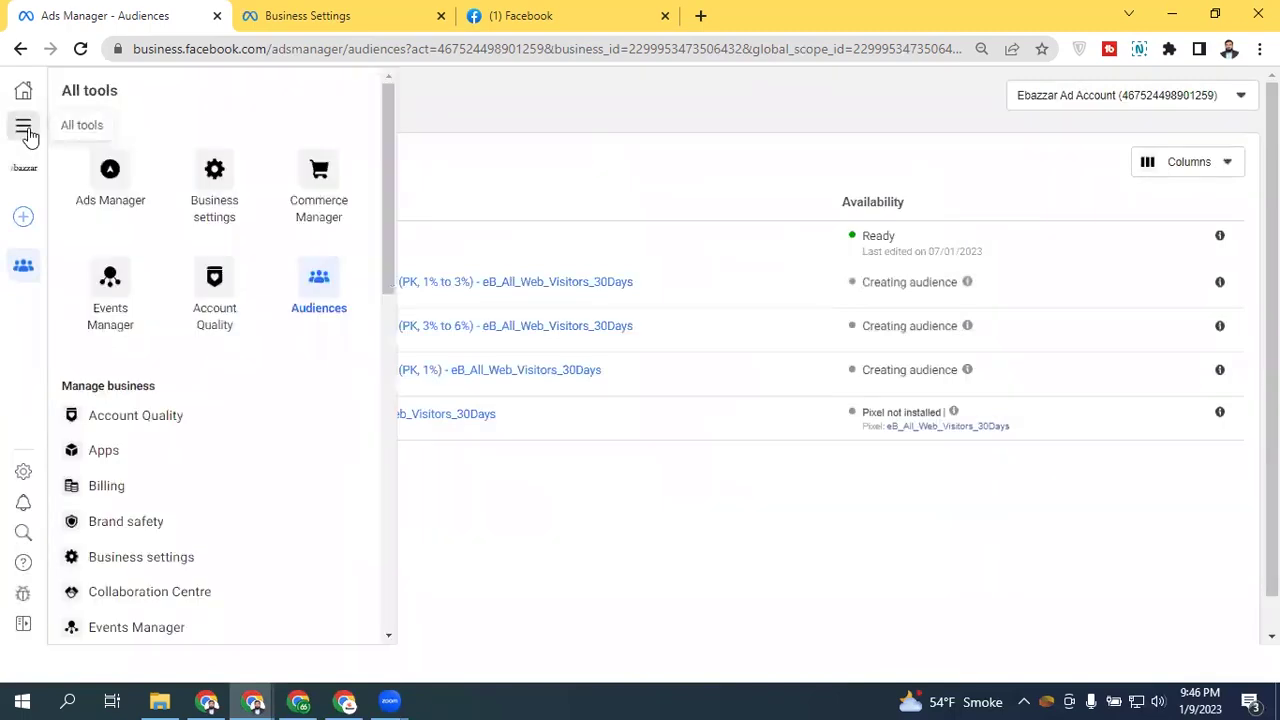
click(128, 193)
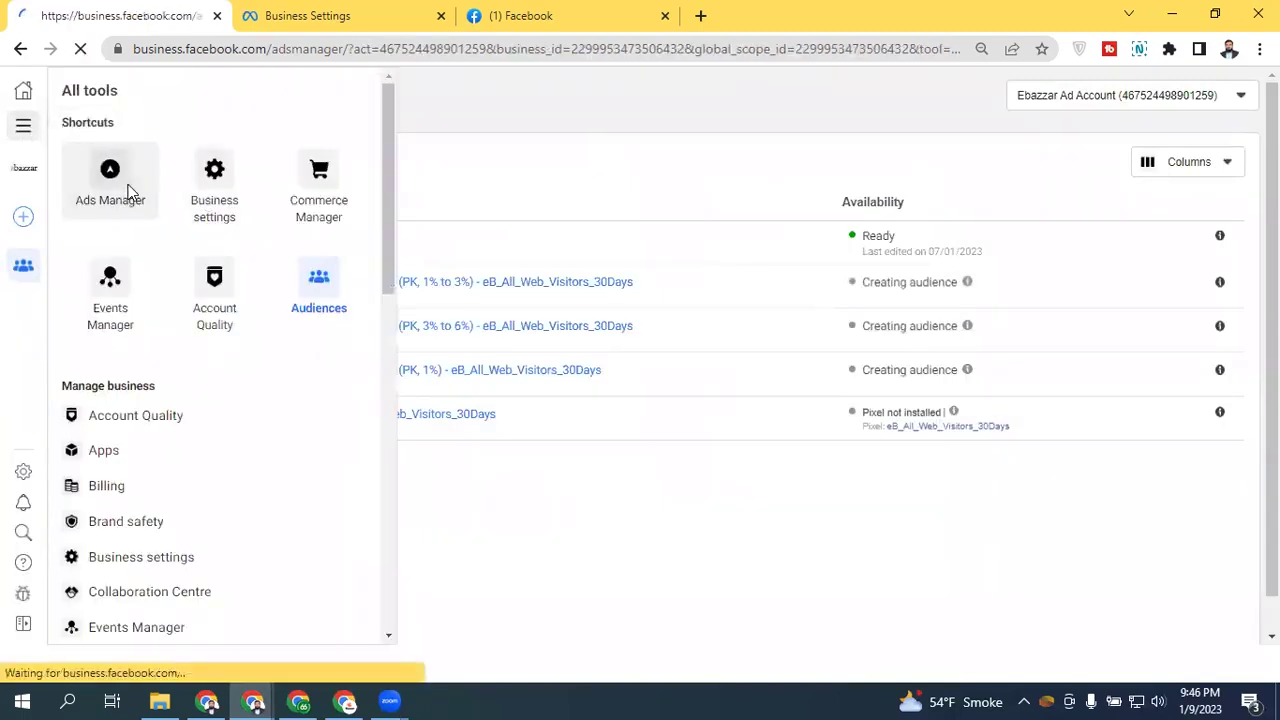